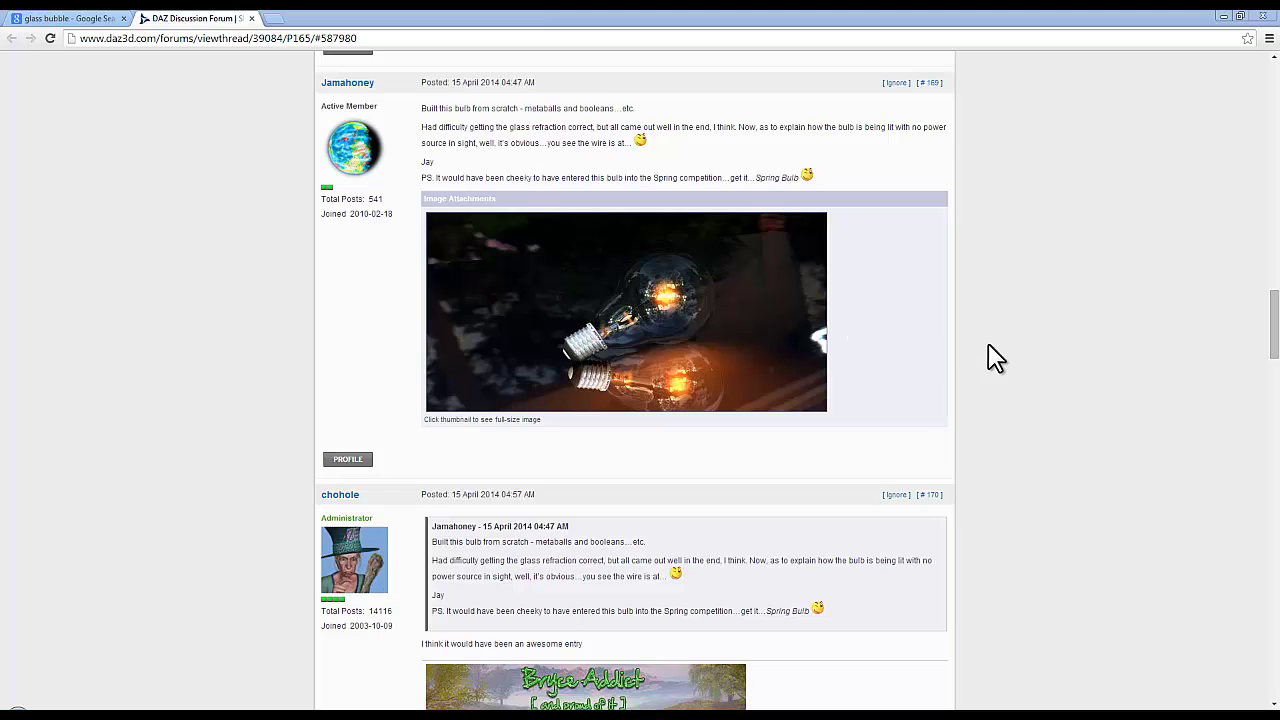
- Review the light bulb render post and the Materials Lab settings for thin glass in the forum thread
scroll(976, 330, down, 6)
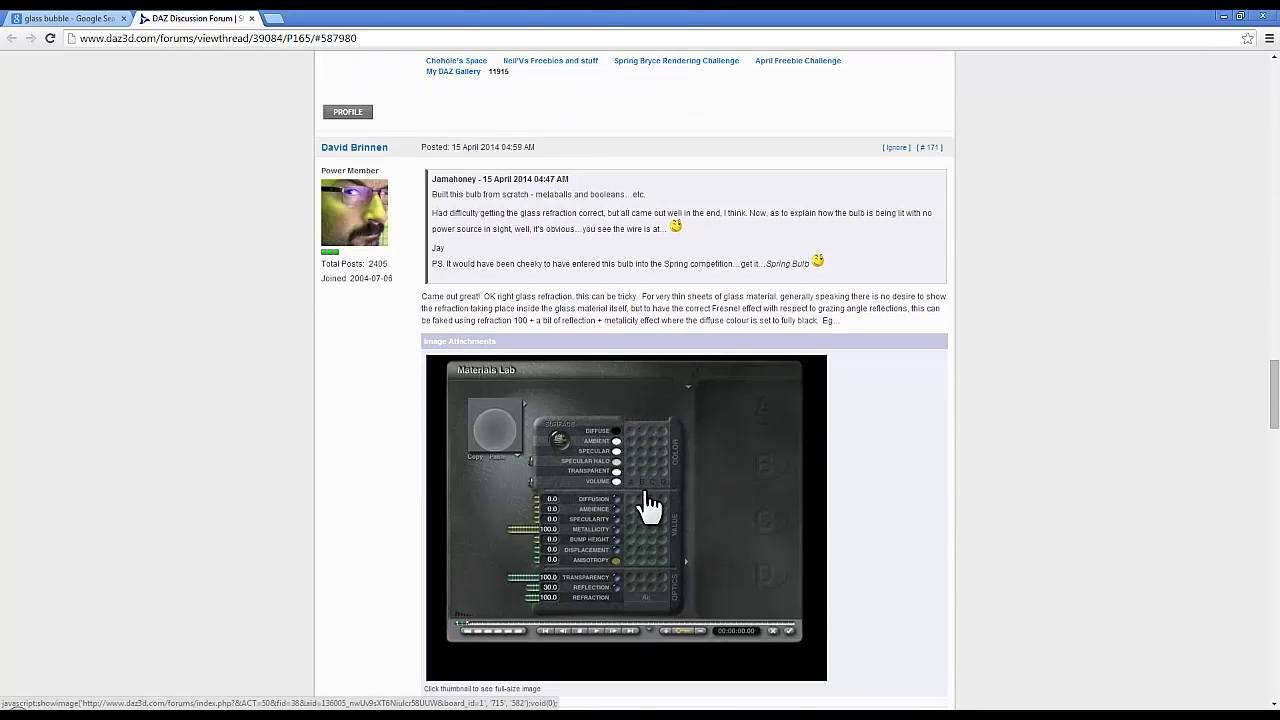
scroll(645, 500, up, 2)
scroll(645, 492, up, 4)
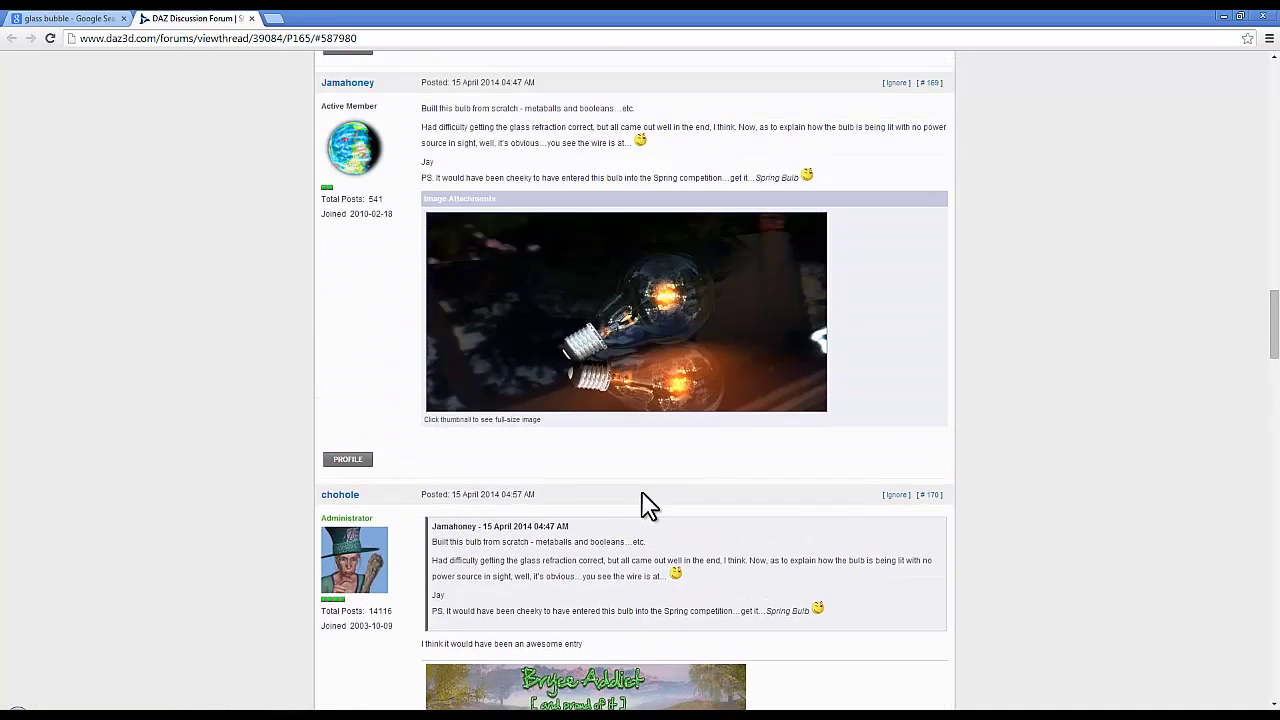
scroll(645, 492, up, 1)
- Examine the glass bubble image search results and the project's example render of a glass bubble and bowl
click(40, 20)
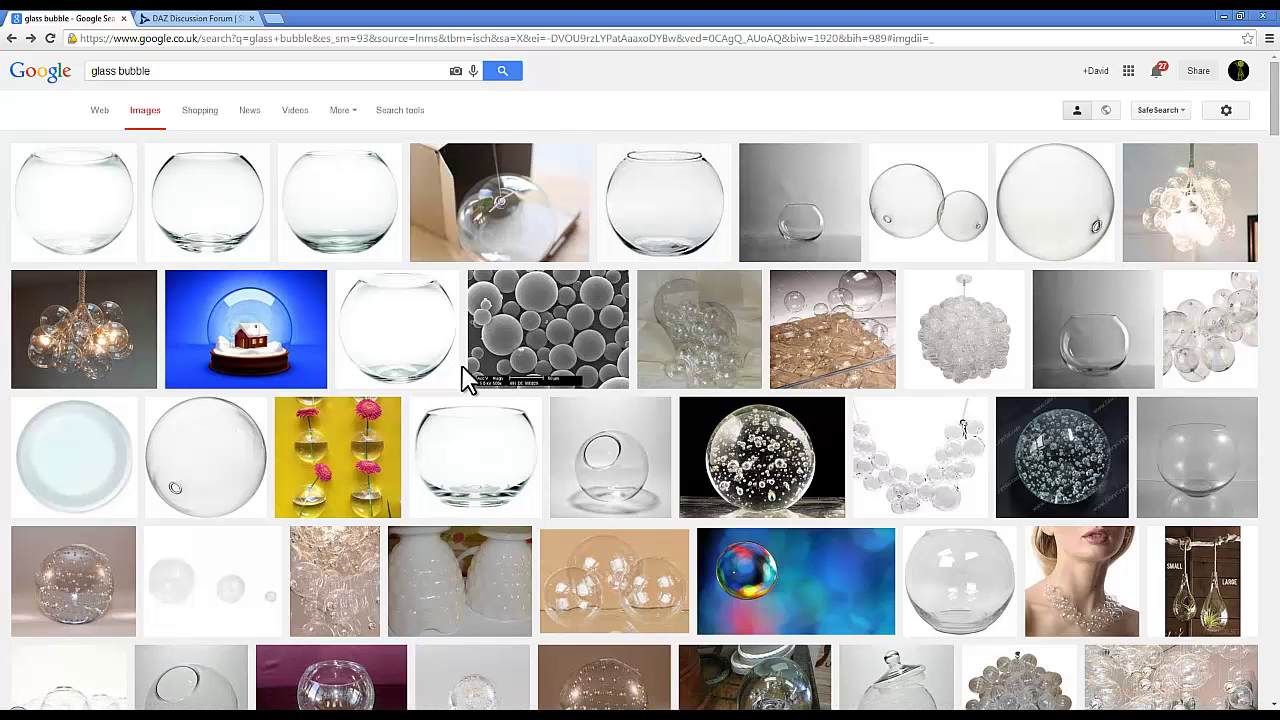
click(748, 716)
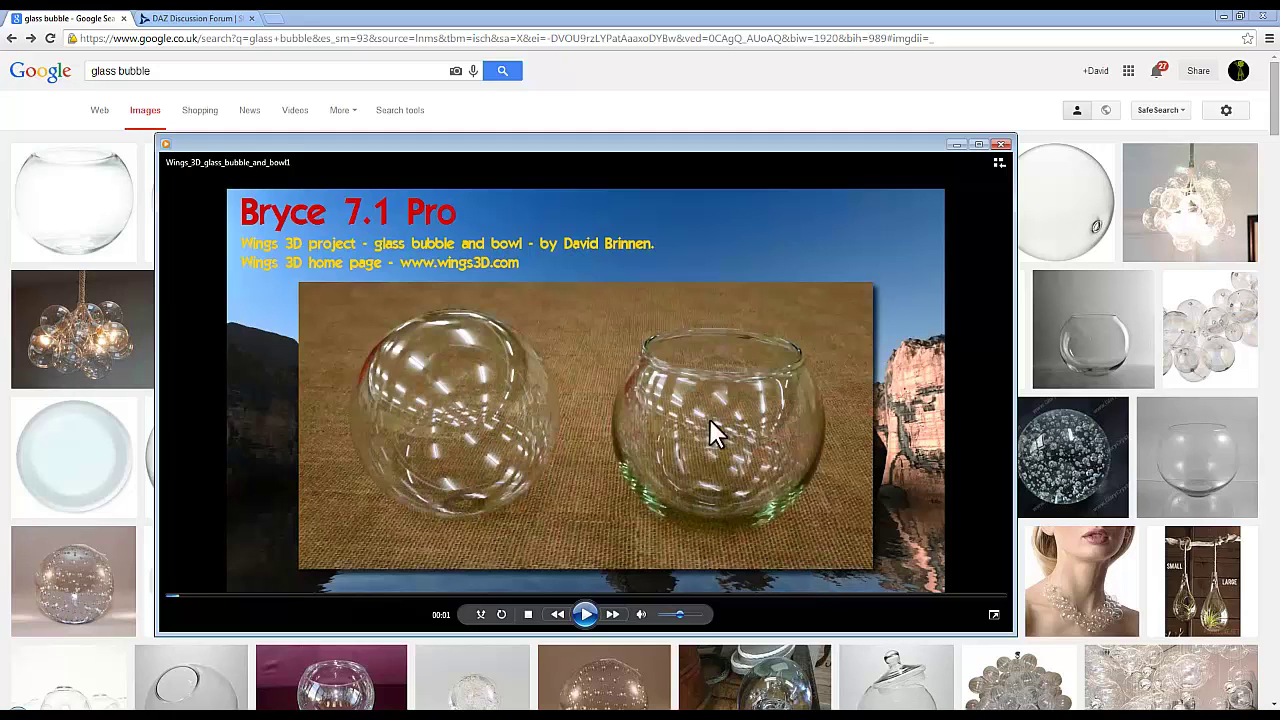
click(955, 144)
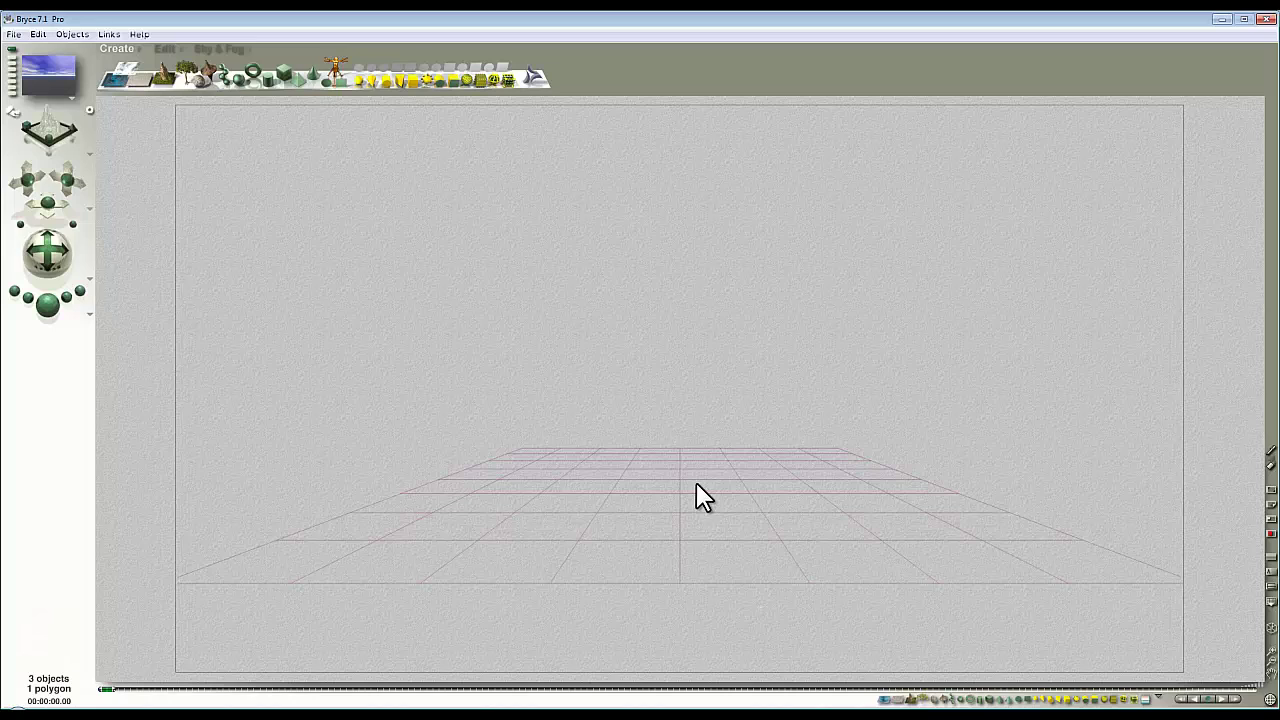
- Test-render the empty scene in Bryce and add an enlarged sphere resting on the ground
click(50, 308)
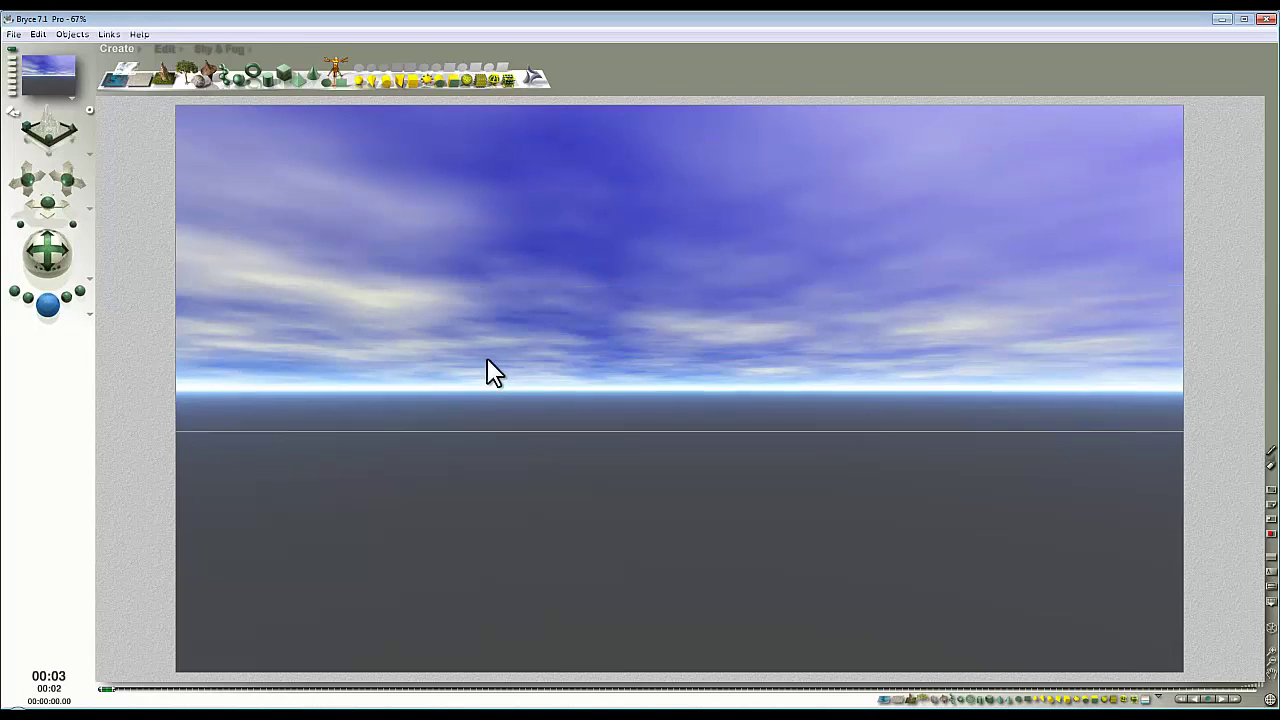
click(237, 76)
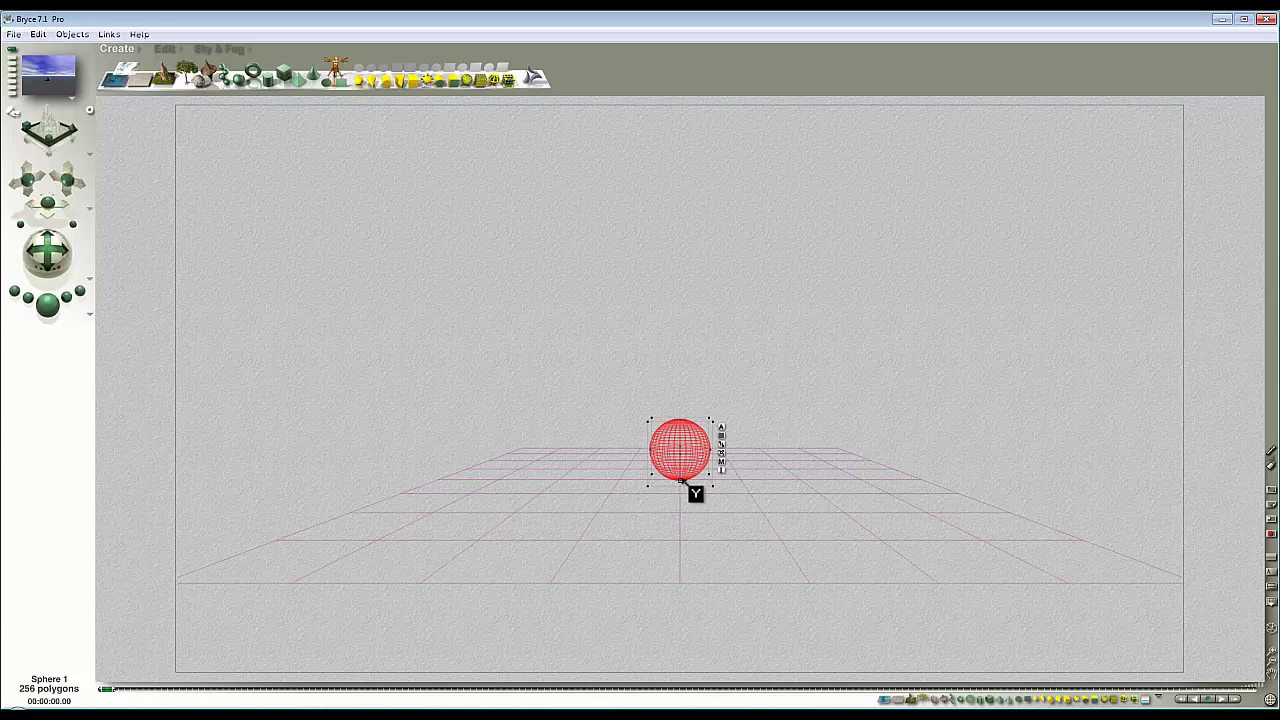
click(172, 48)
drag(172, 75, 270, 75)
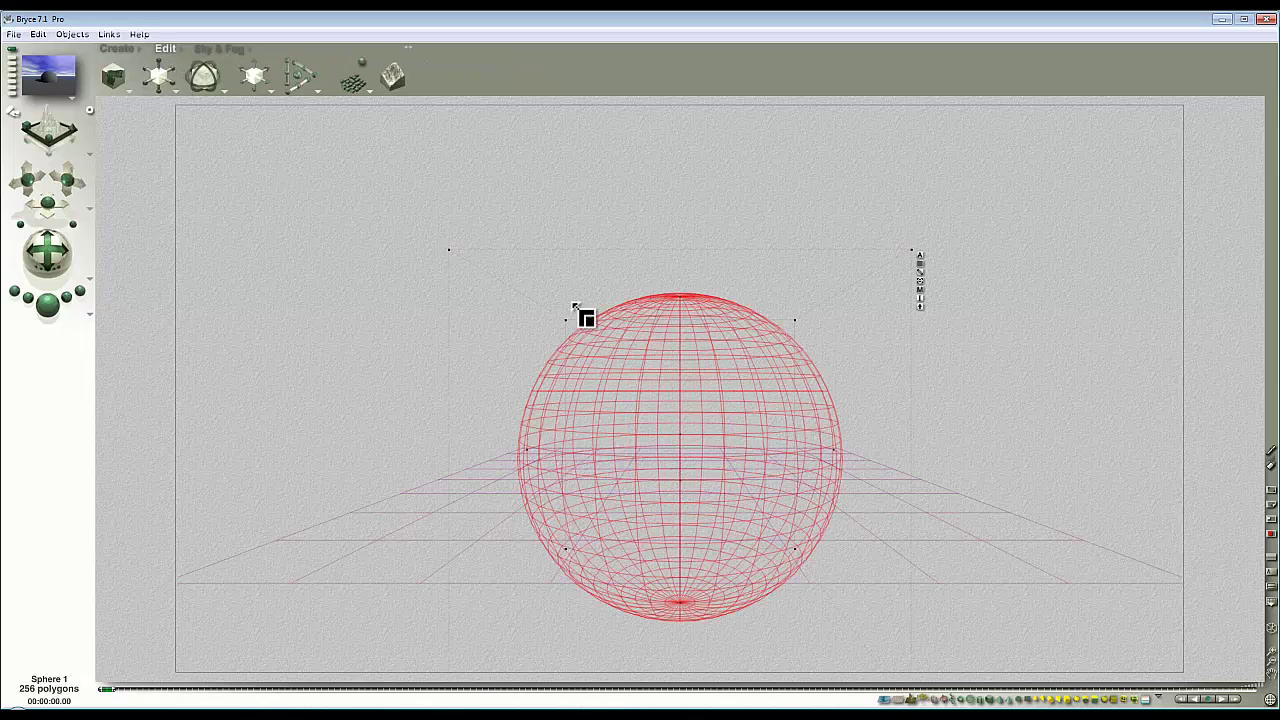
click(913, 310)
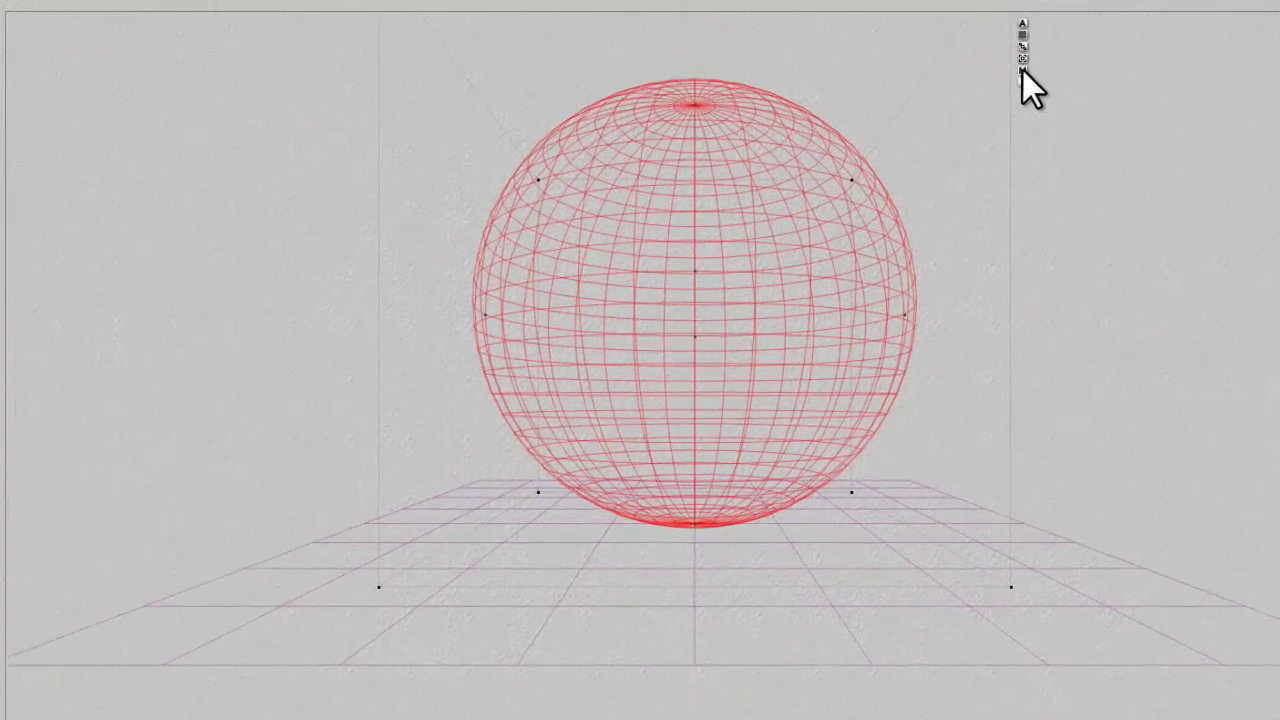
- Apply the Glass, Standard preset from the Clear category of the Glass material library to the sphere
click(920, 148)
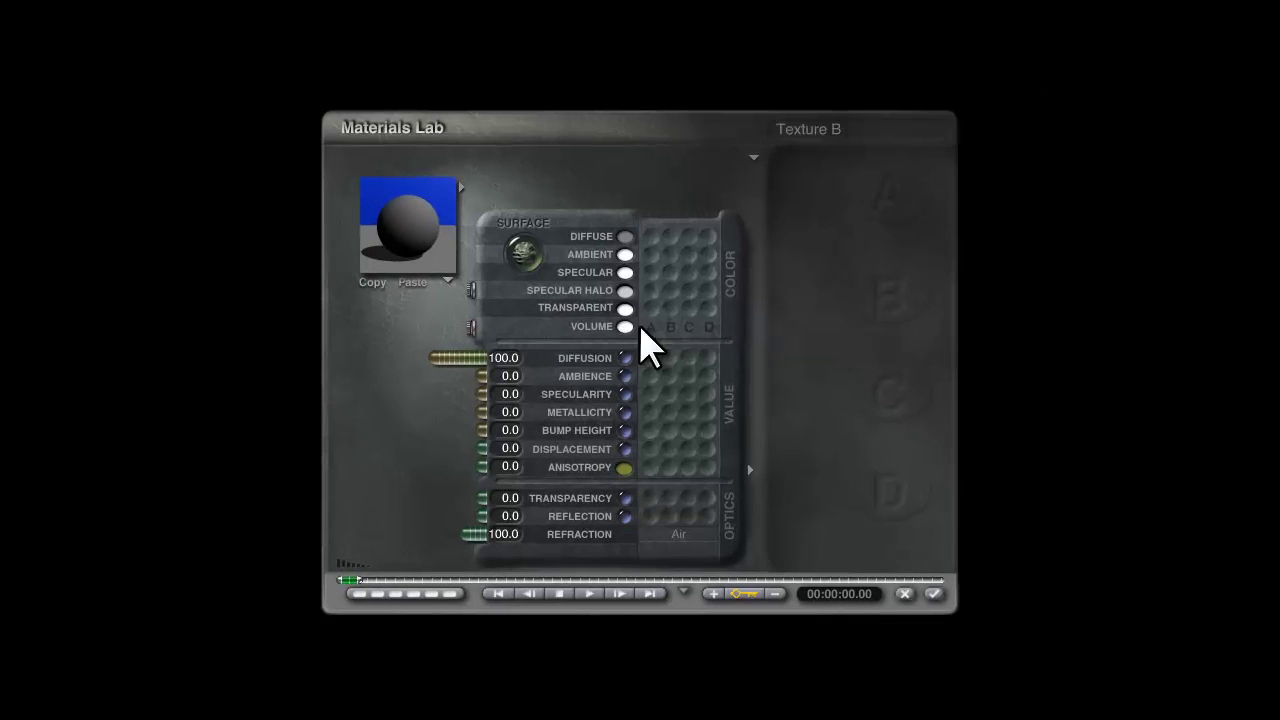
click(463, 187)
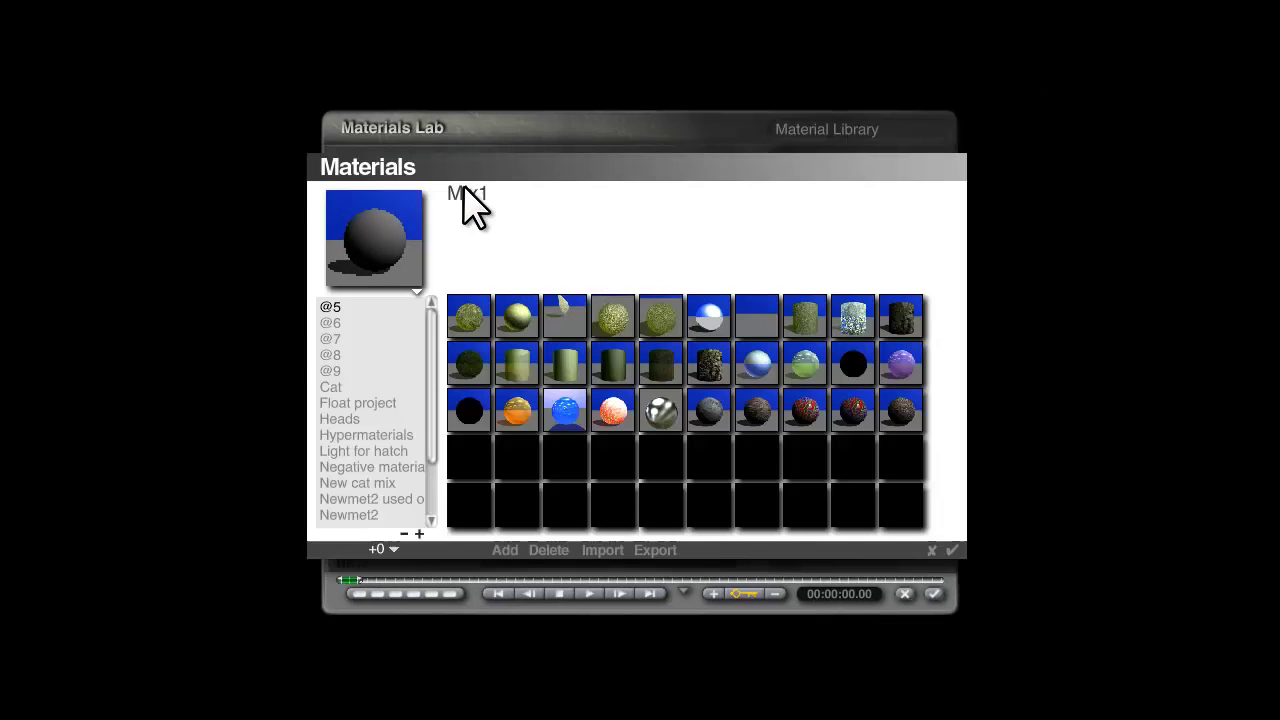
click(432, 385)
click(391, 550)
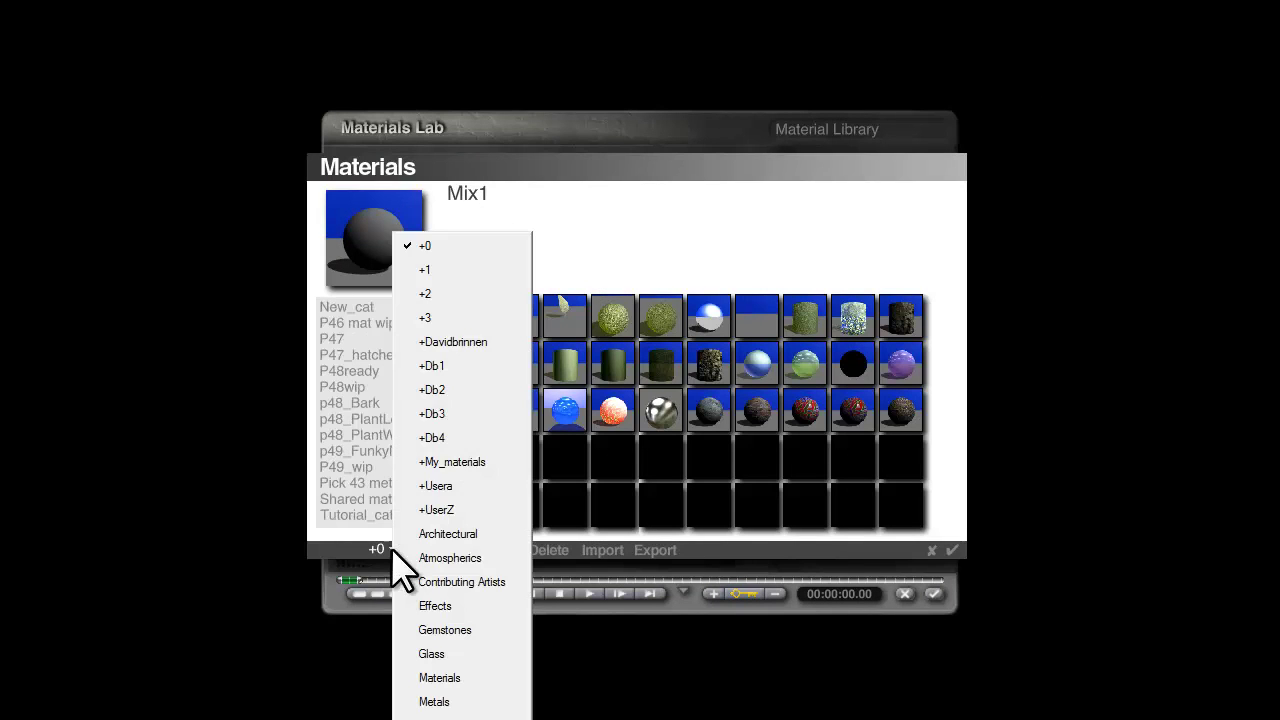
click(424, 675)
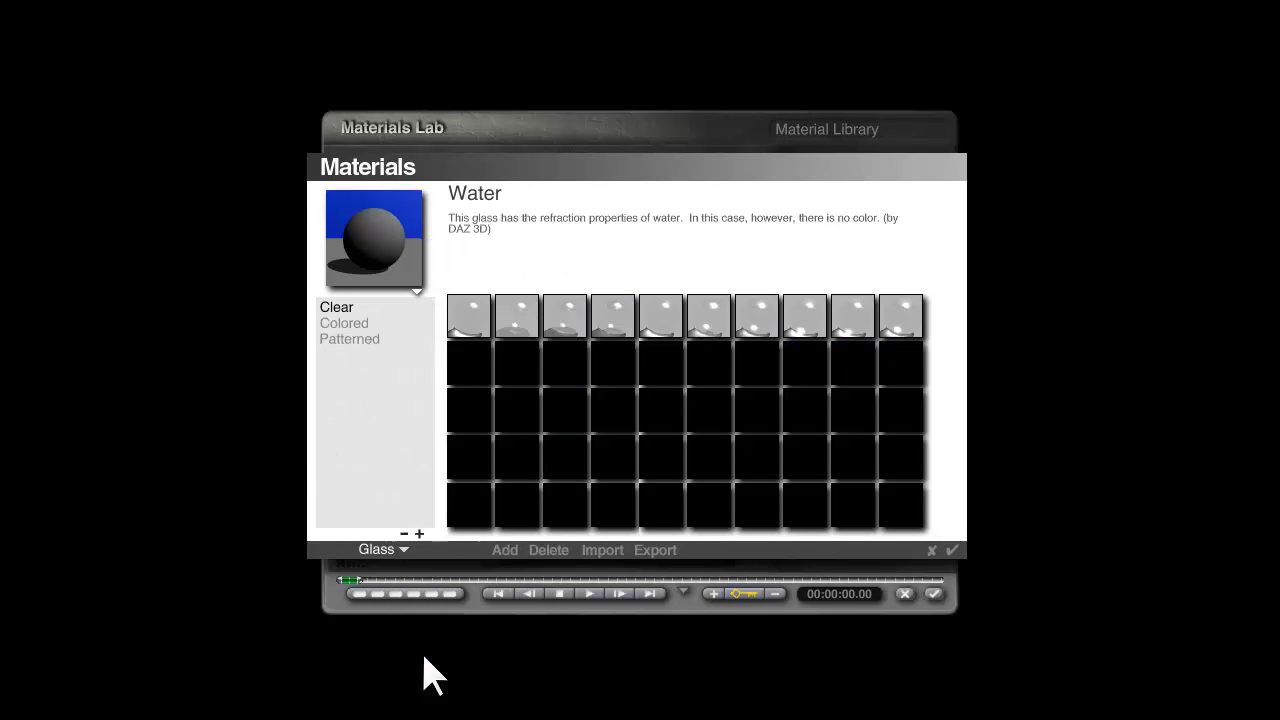
click(852, 316)
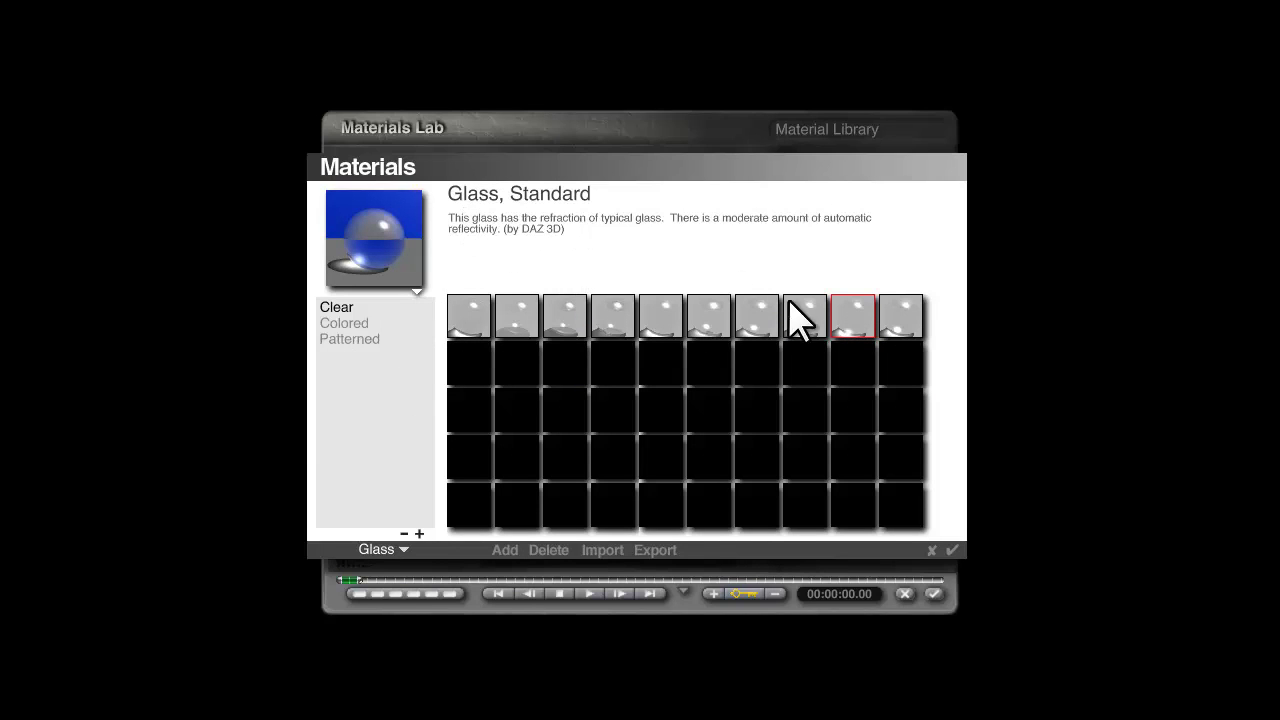
click(953, 551)
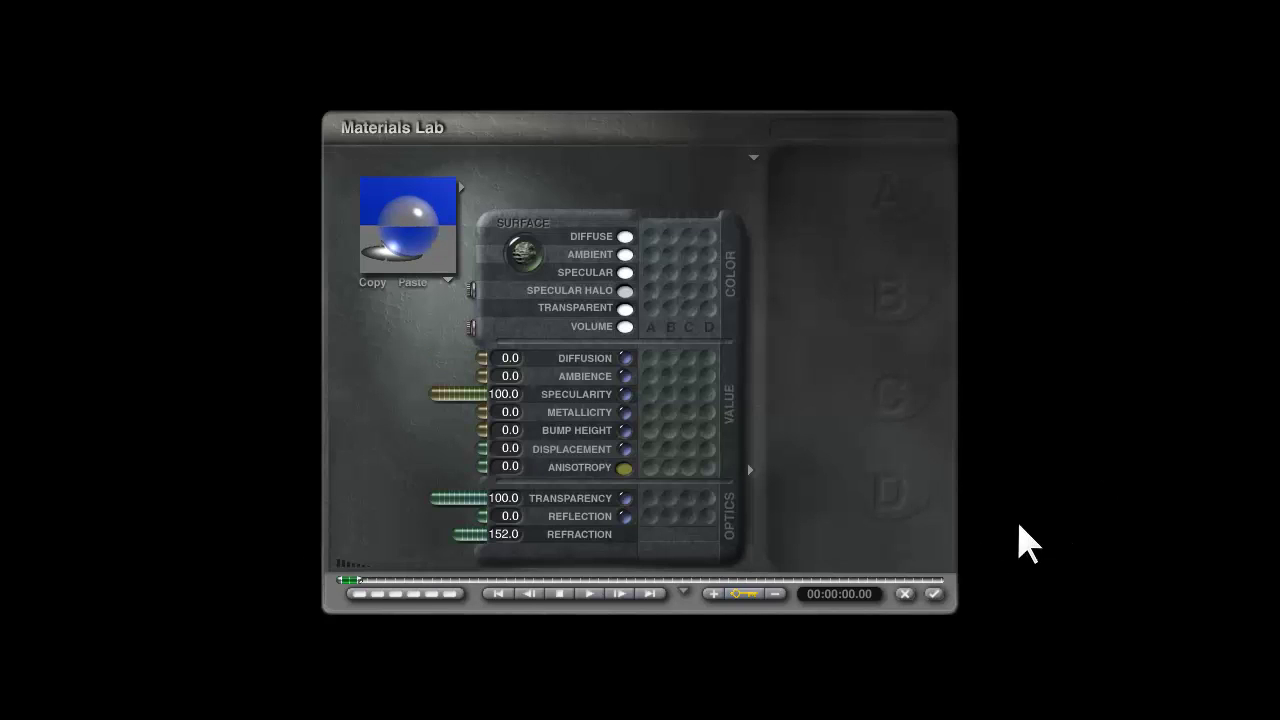
- Set the sphere material's refraction to 153 and render the scene
click(505, 538)
text(153)
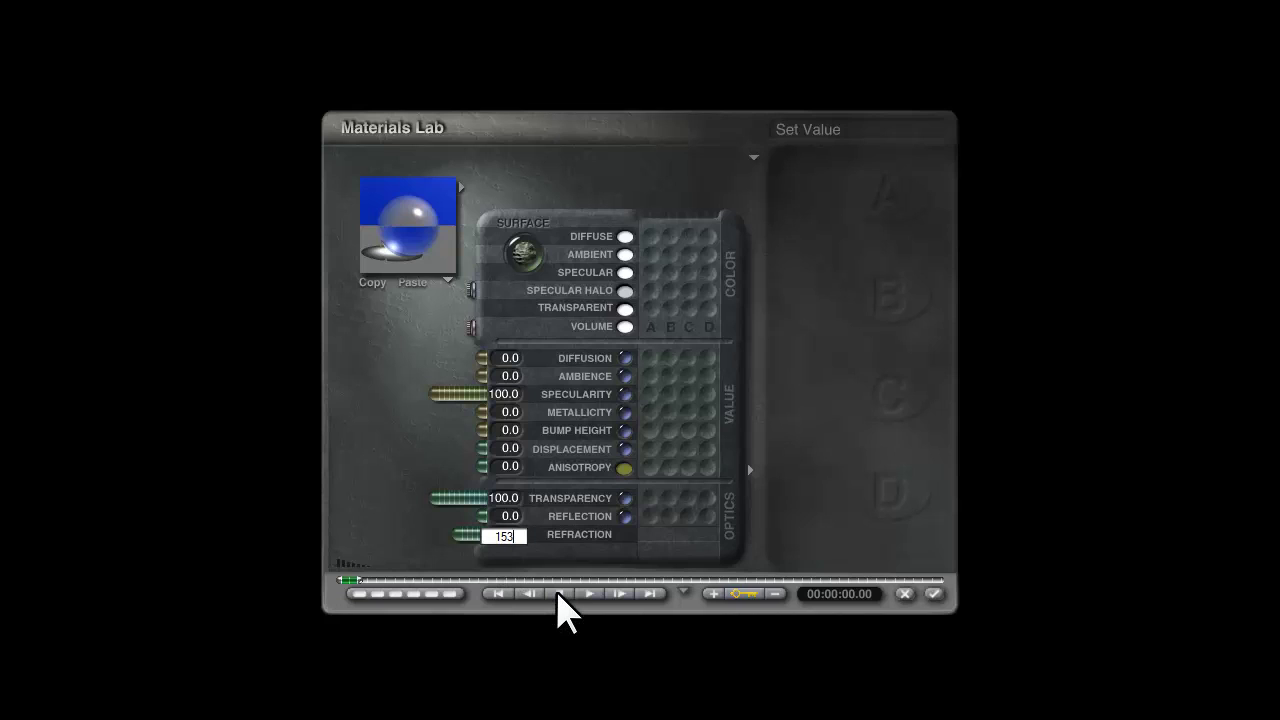
key(Return)
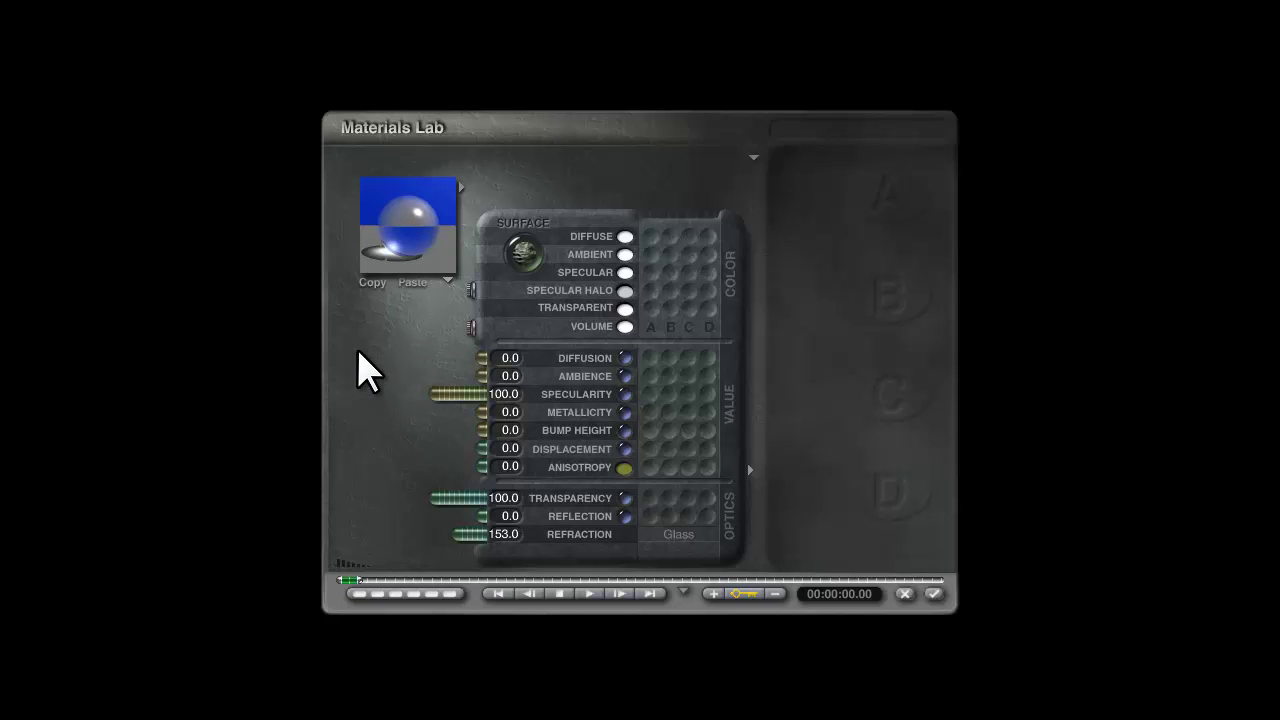
click(935, 594)
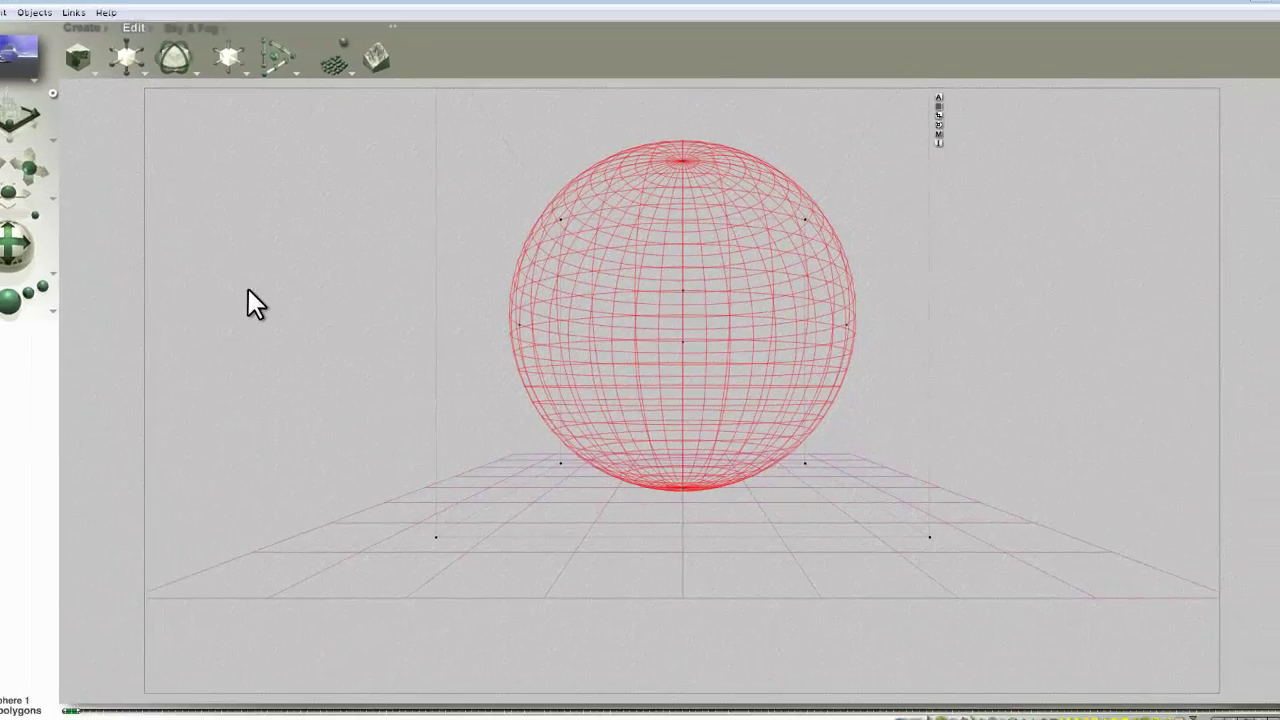
click(47, 308)
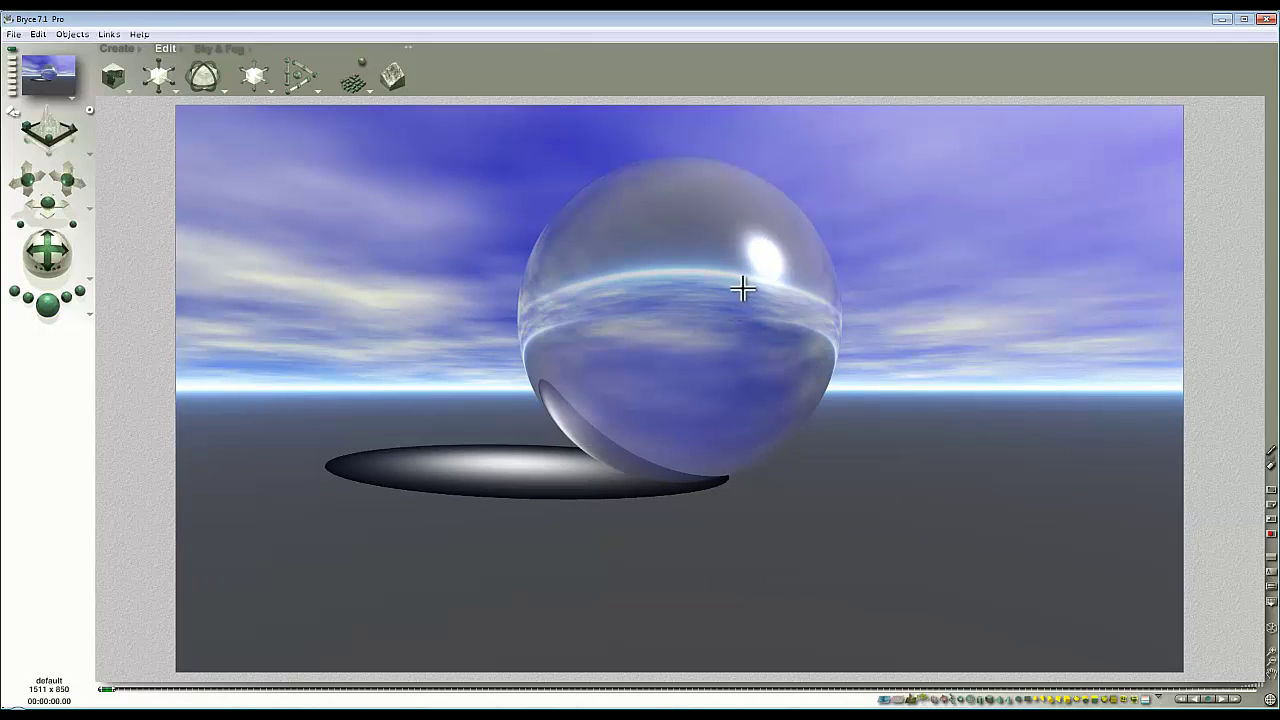
- Set the glass sphere's specularity to 0 and render the scene again
click(800, 290)
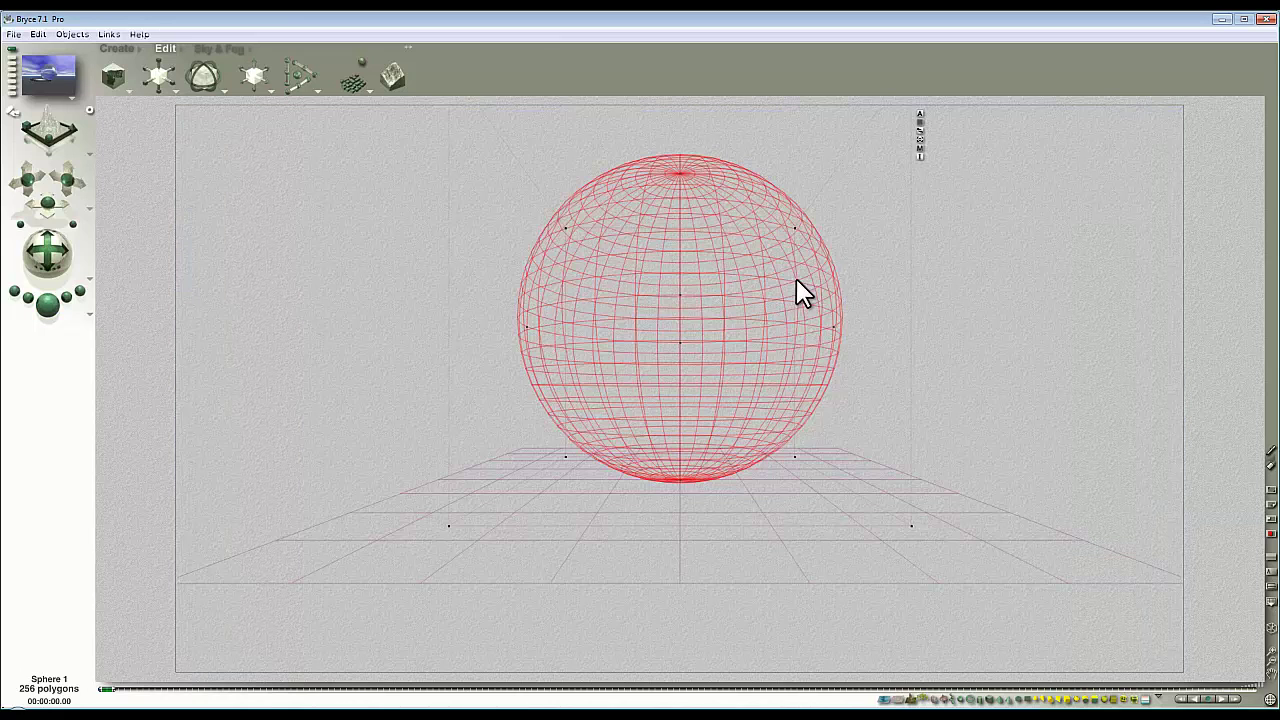
click(921, 152)
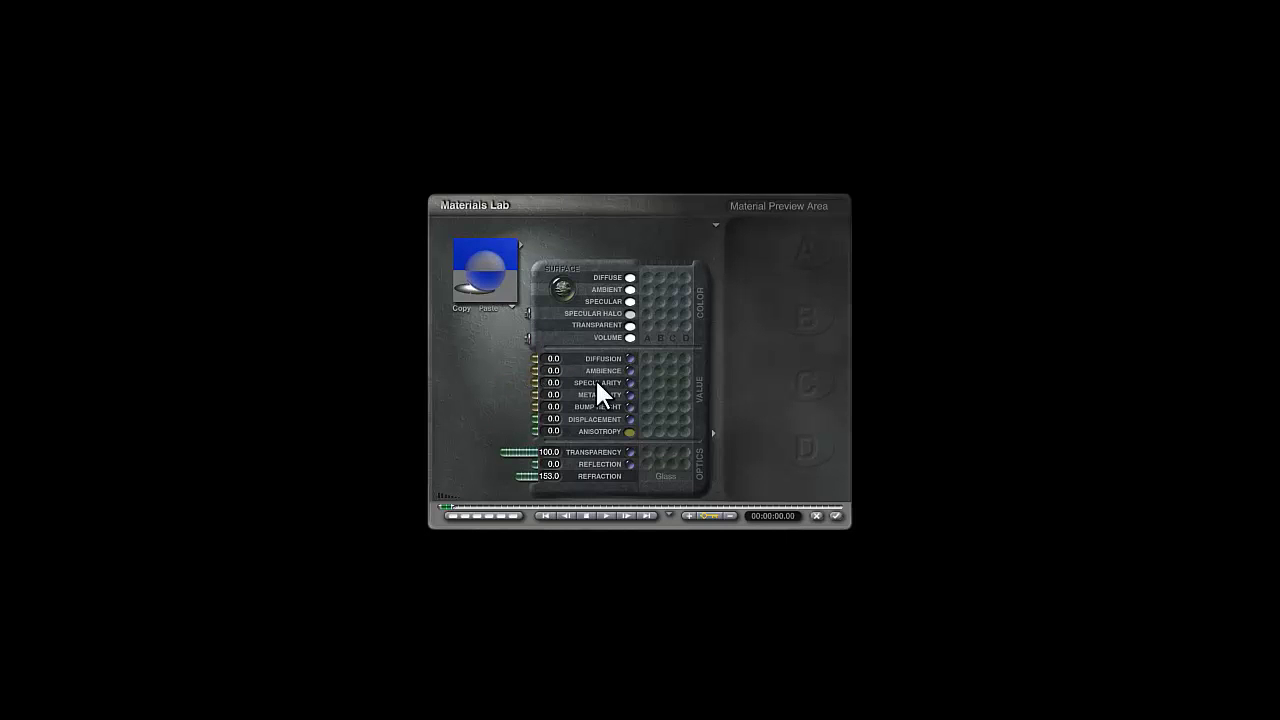
click(836, 516)
click(54, 308)
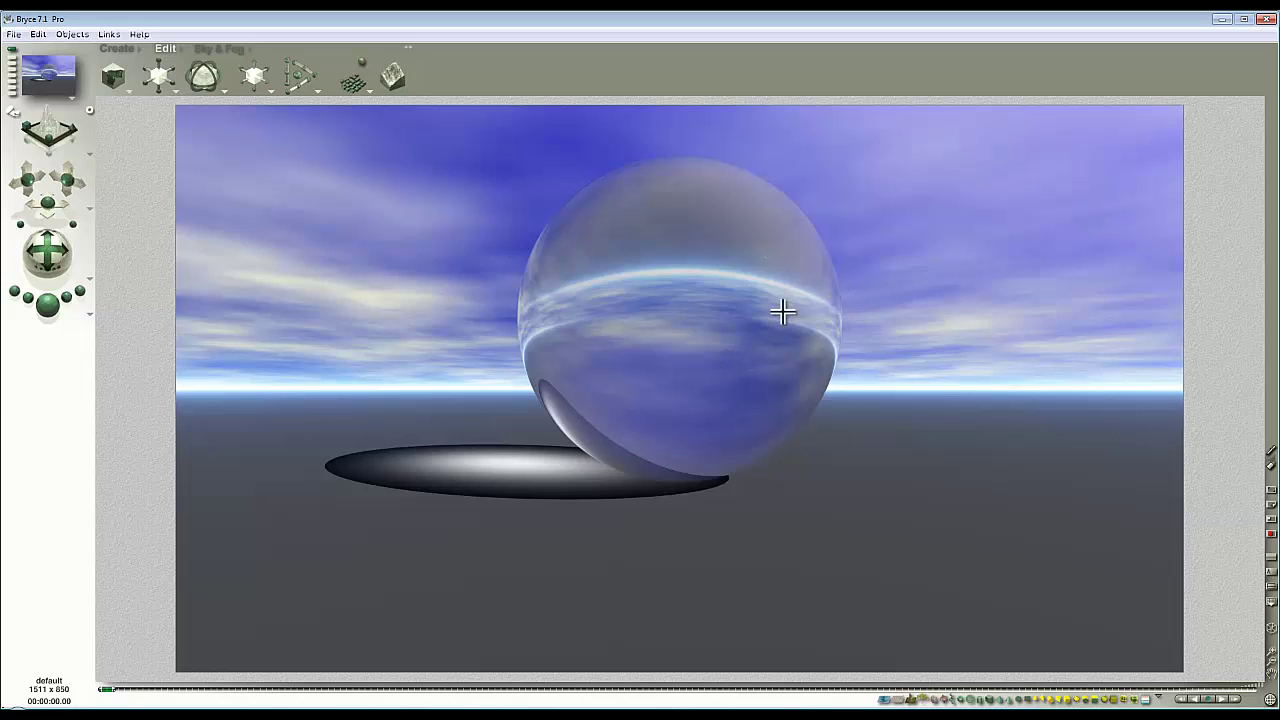
- Enable image-based lighting in the Sky Lab and load LekRoof_1280.hdr from the HDRI folder
click(224, 49)
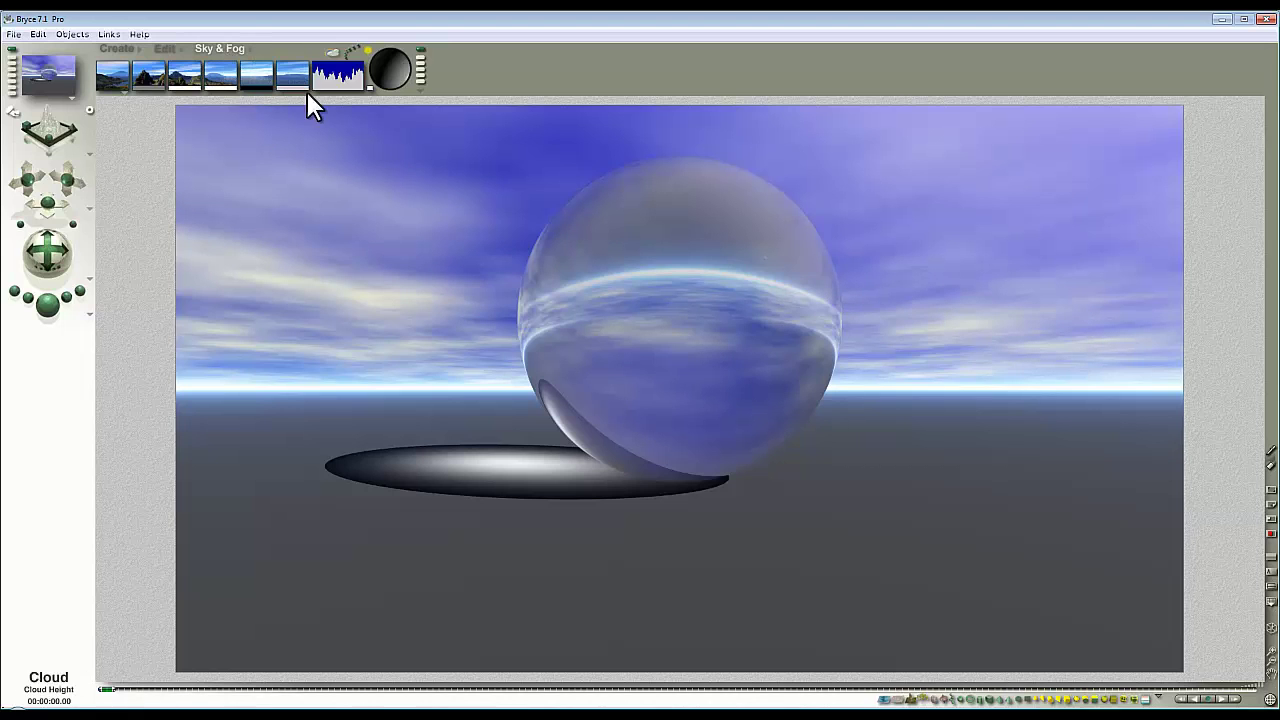
click(335, 68)
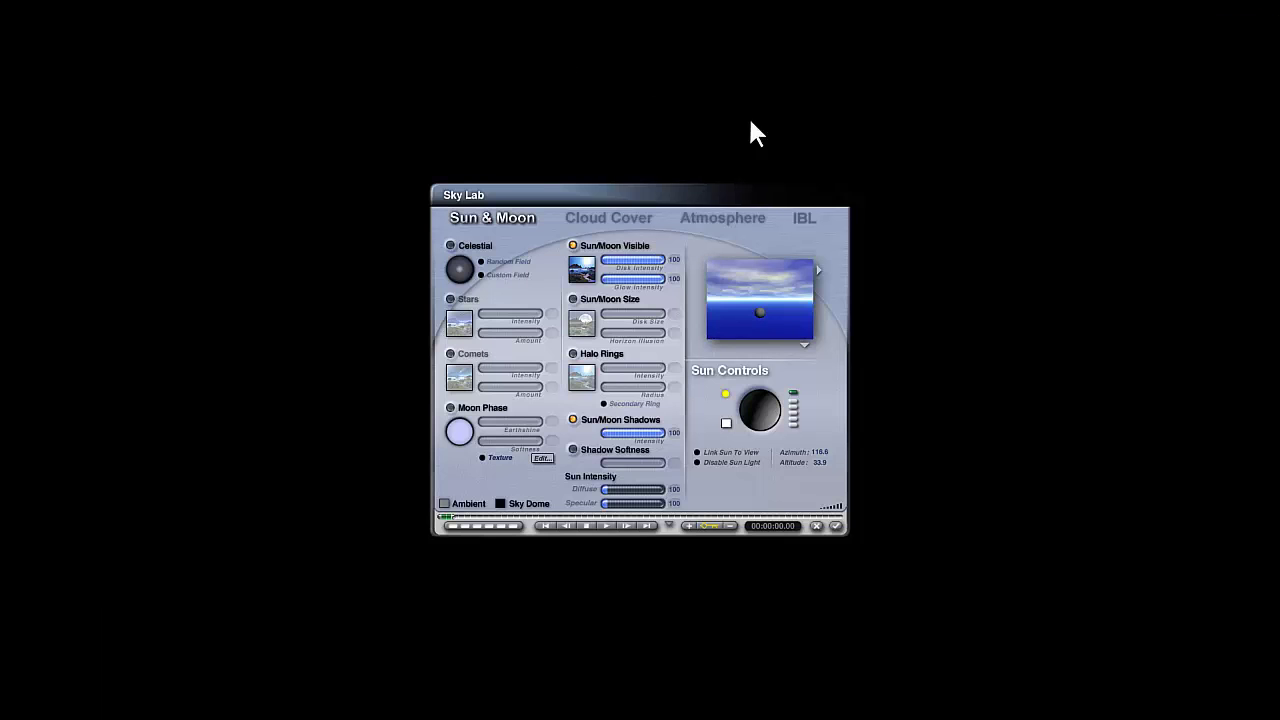
click(855, 176)
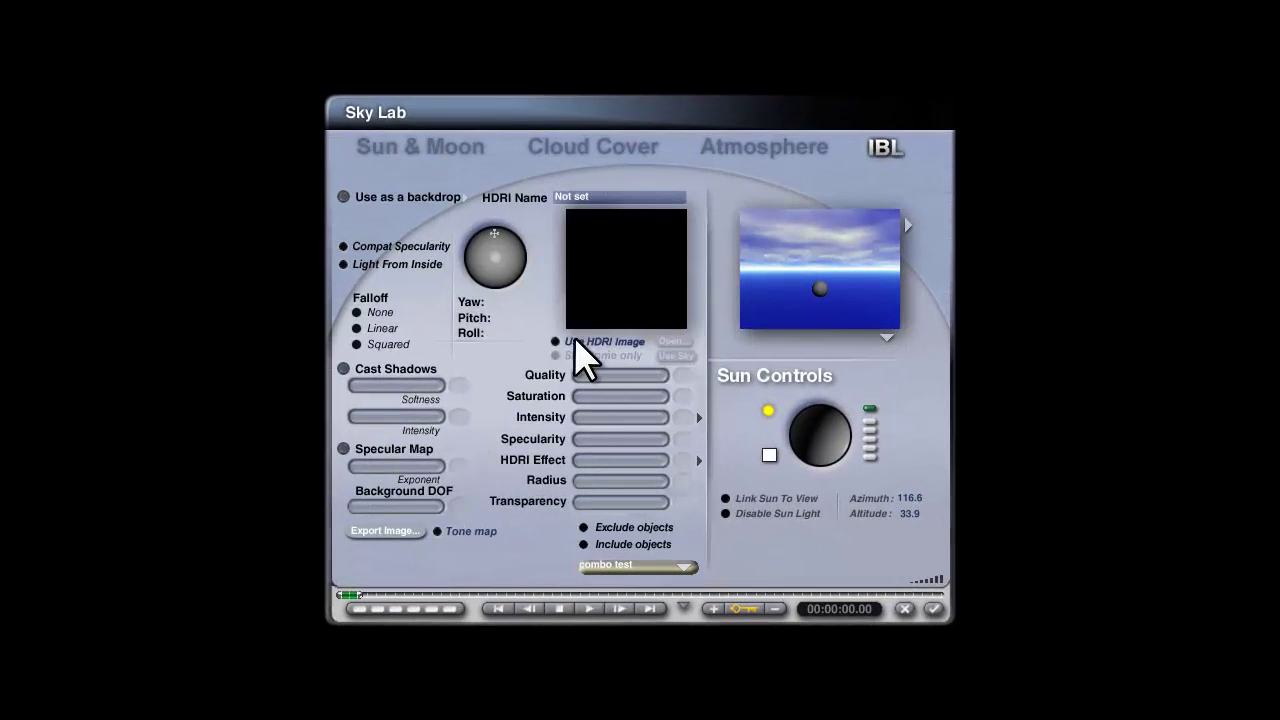
click(582, 344)
click(674, 341)
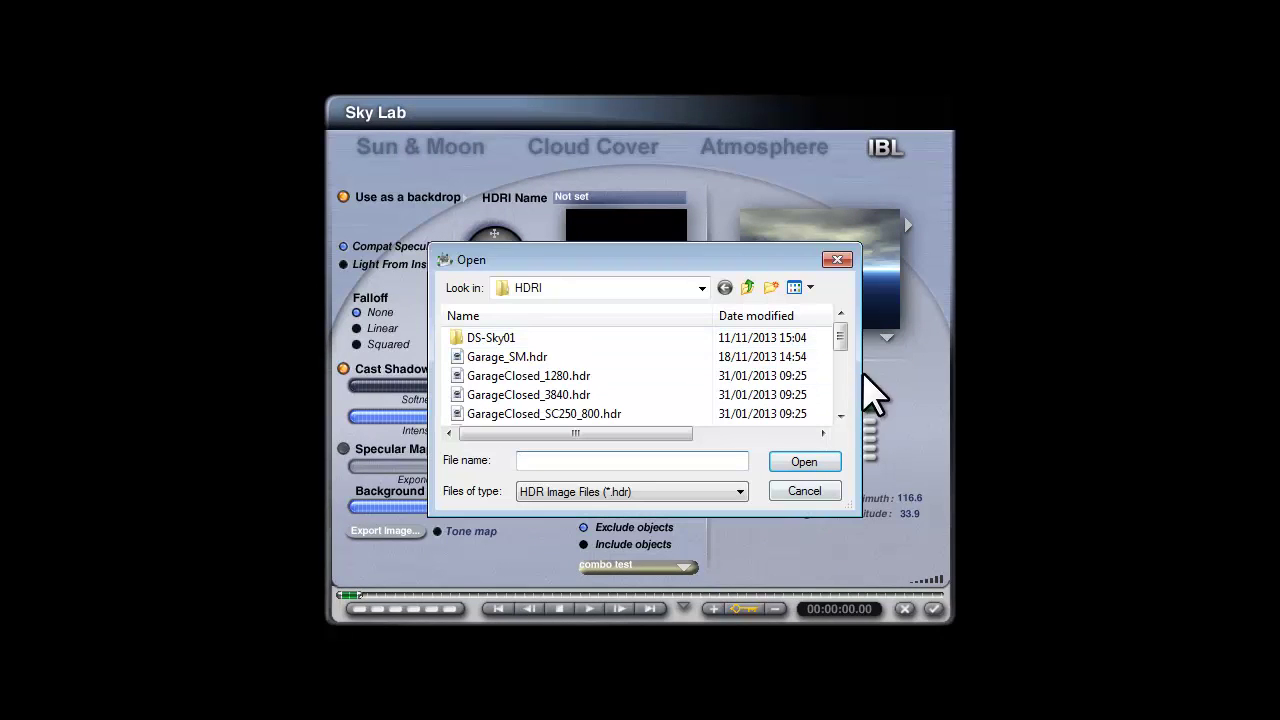
drag(843, 340, 848, 400)
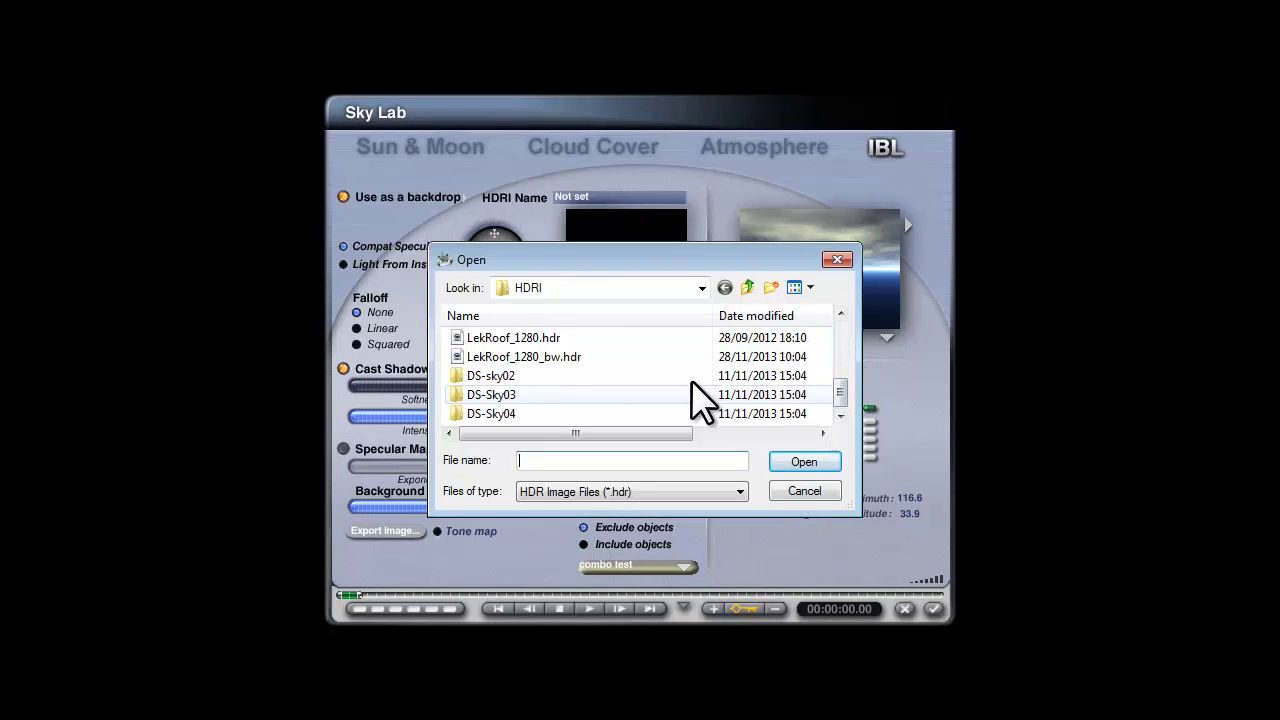
click(546, 340)
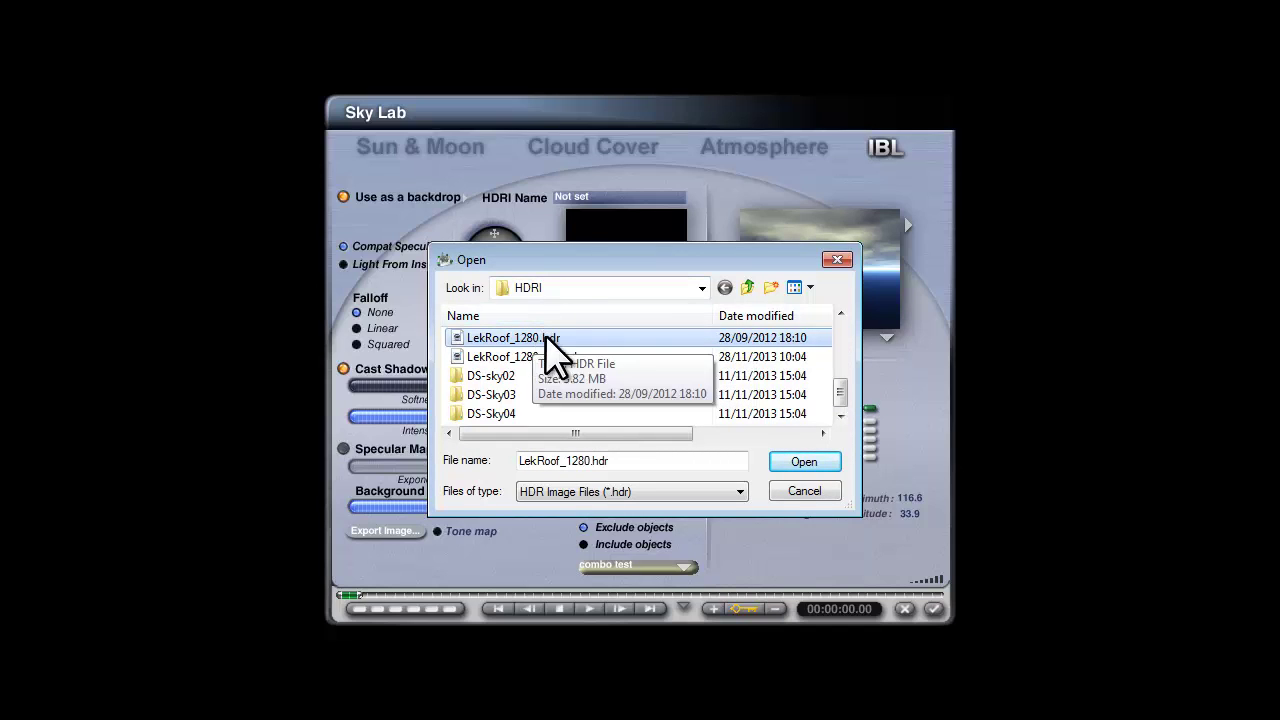
click(803, 462)
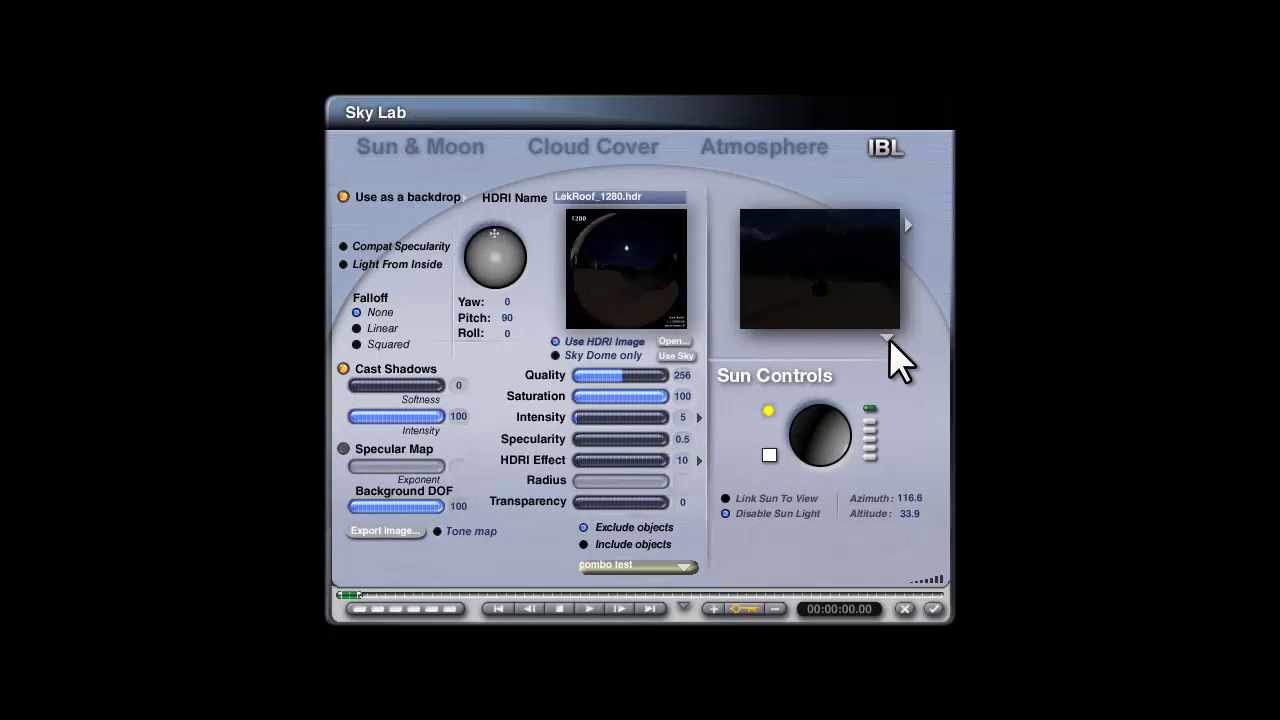
- Set the HDRI lighting to quality 16, intensity 50, specularity 0 and HDRI effect 0
click(604, 419)
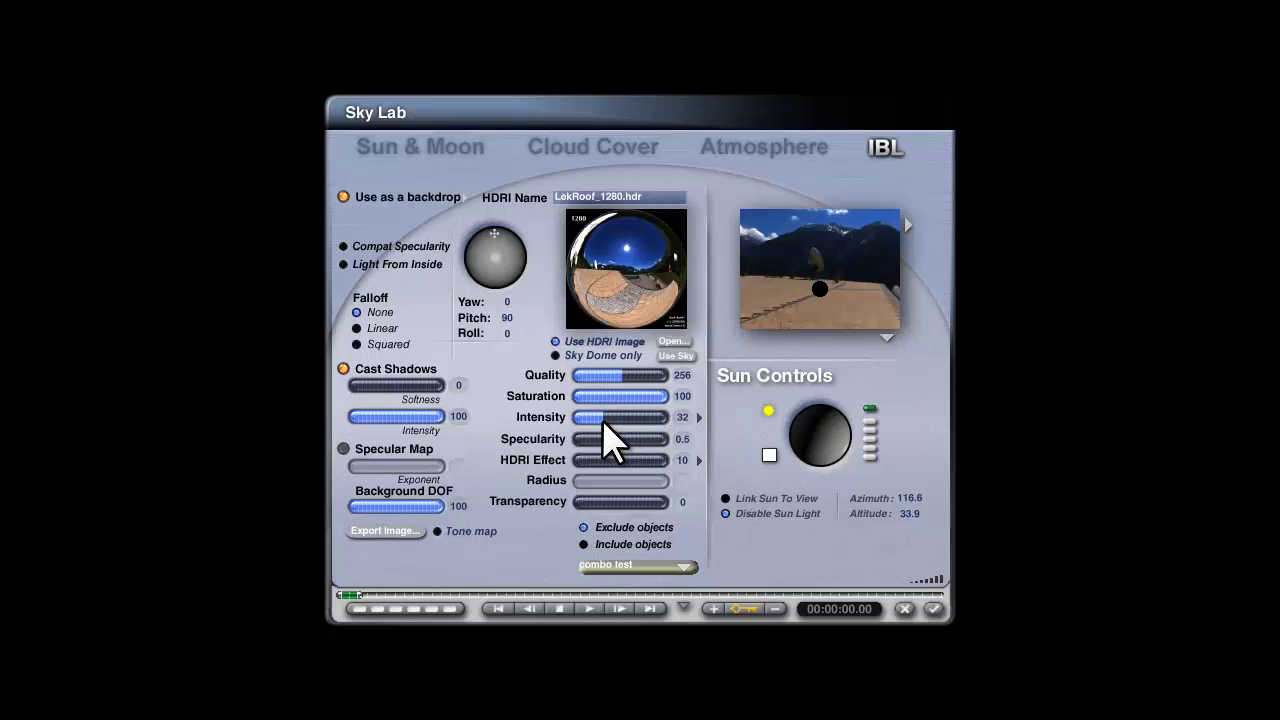
click(613, 419)
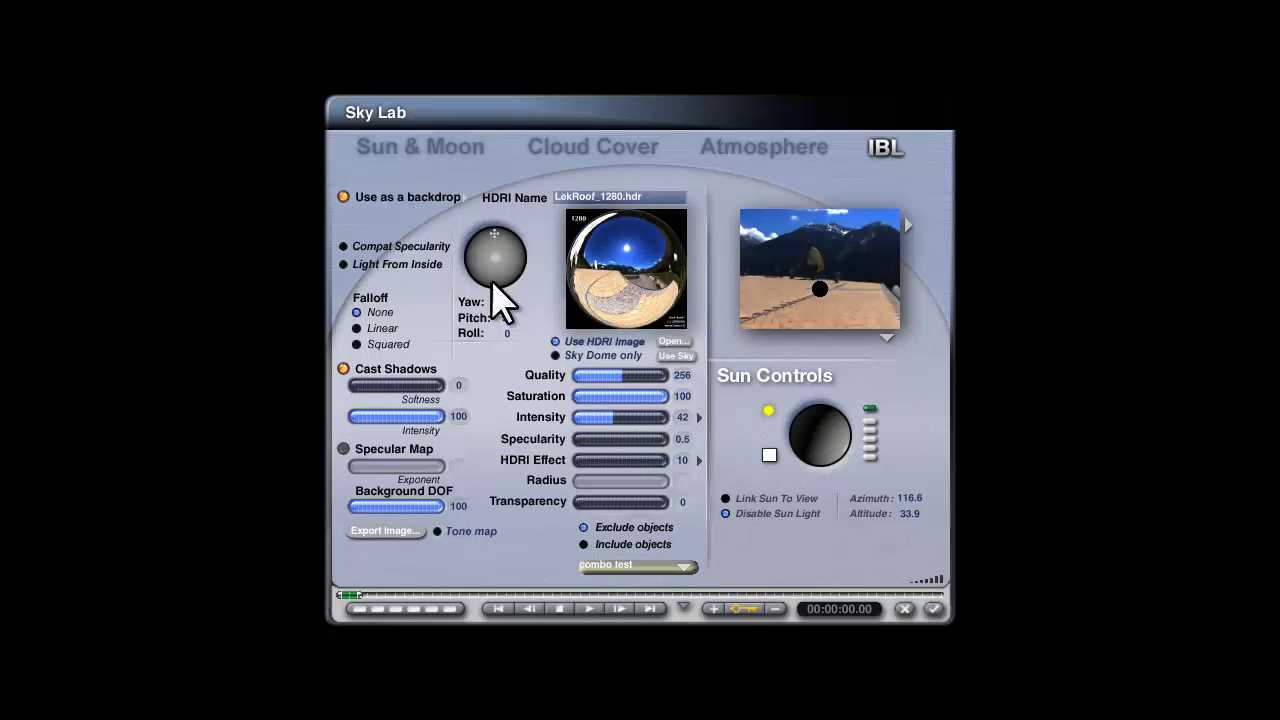
click(684, 461)
text(0)
key(Return)
drag(616, 418, 576, 378)
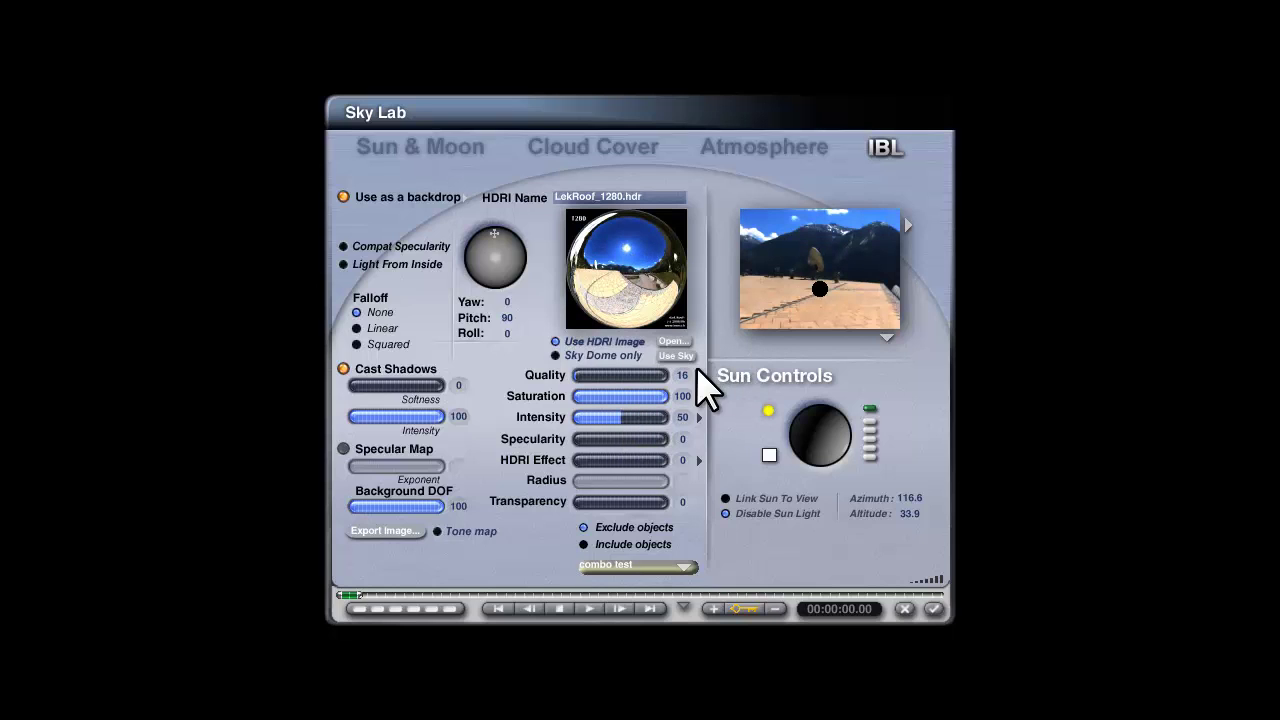
- Set the HDRI backdrop to Add to sky and re-enable the sun light, previewing the actual scene
click(466, 197)
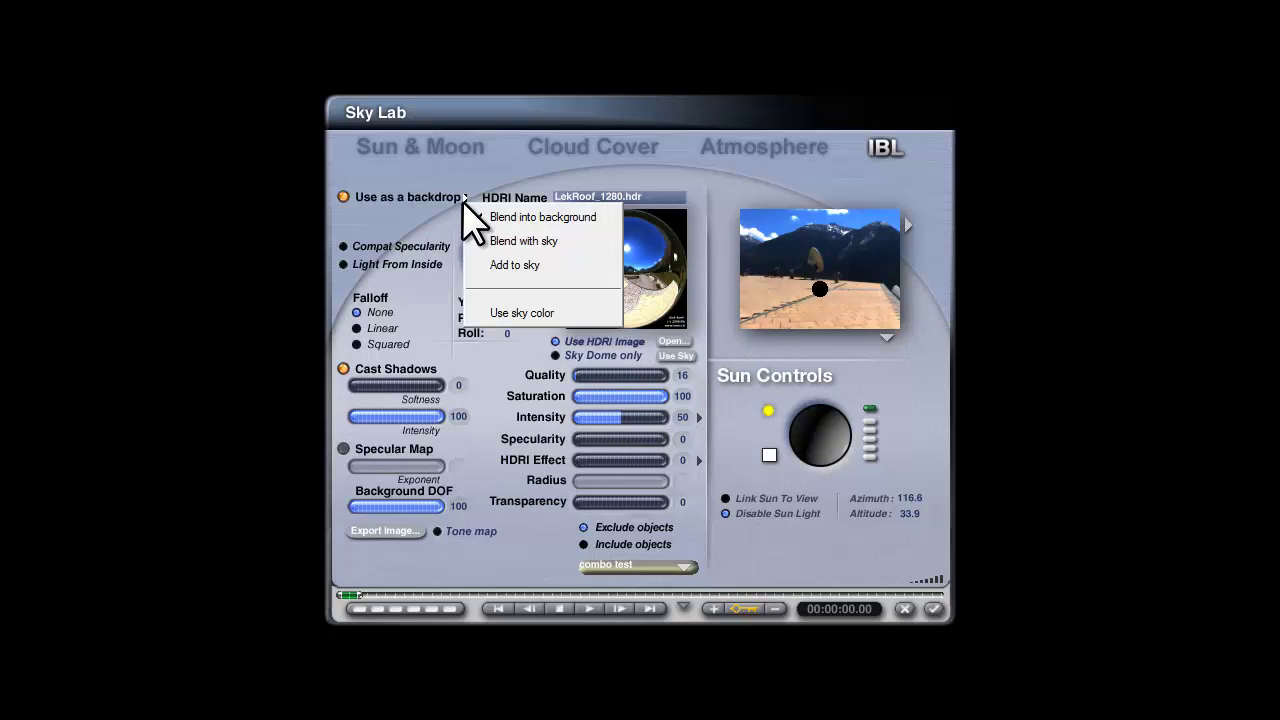
click(500, 264)
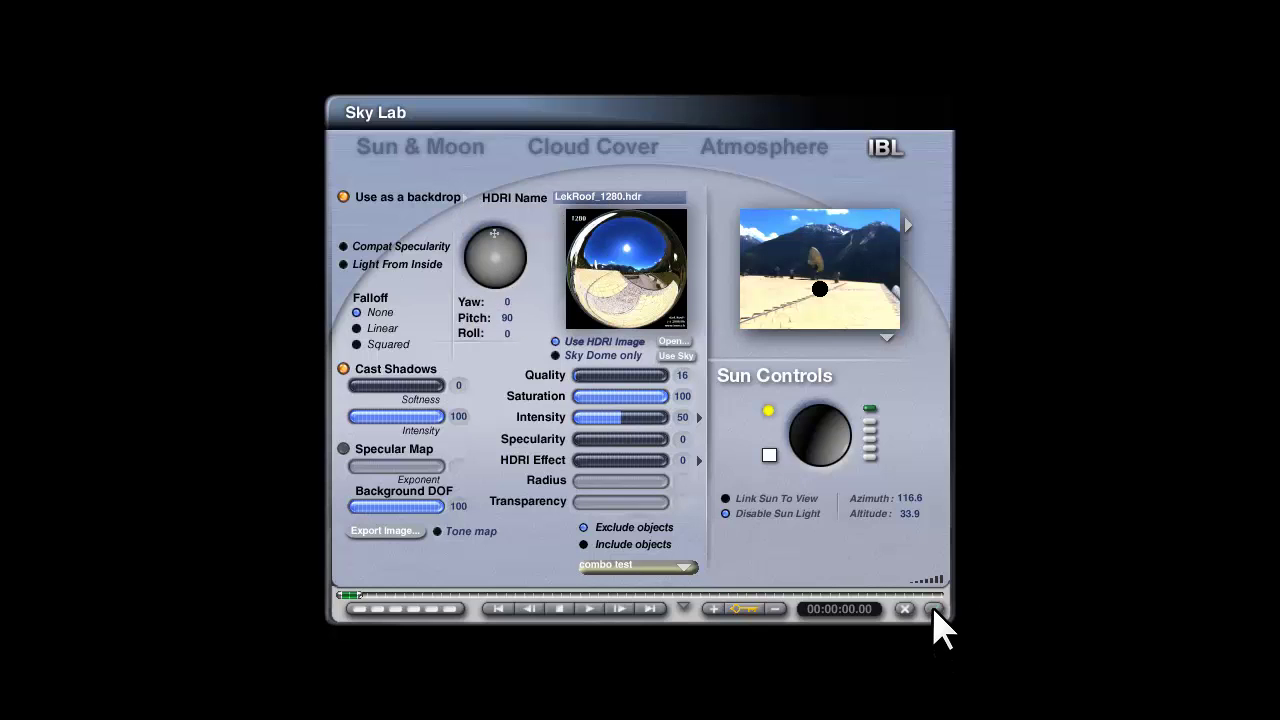
click(726, 513)
click(887, 338)
click(910, 350)
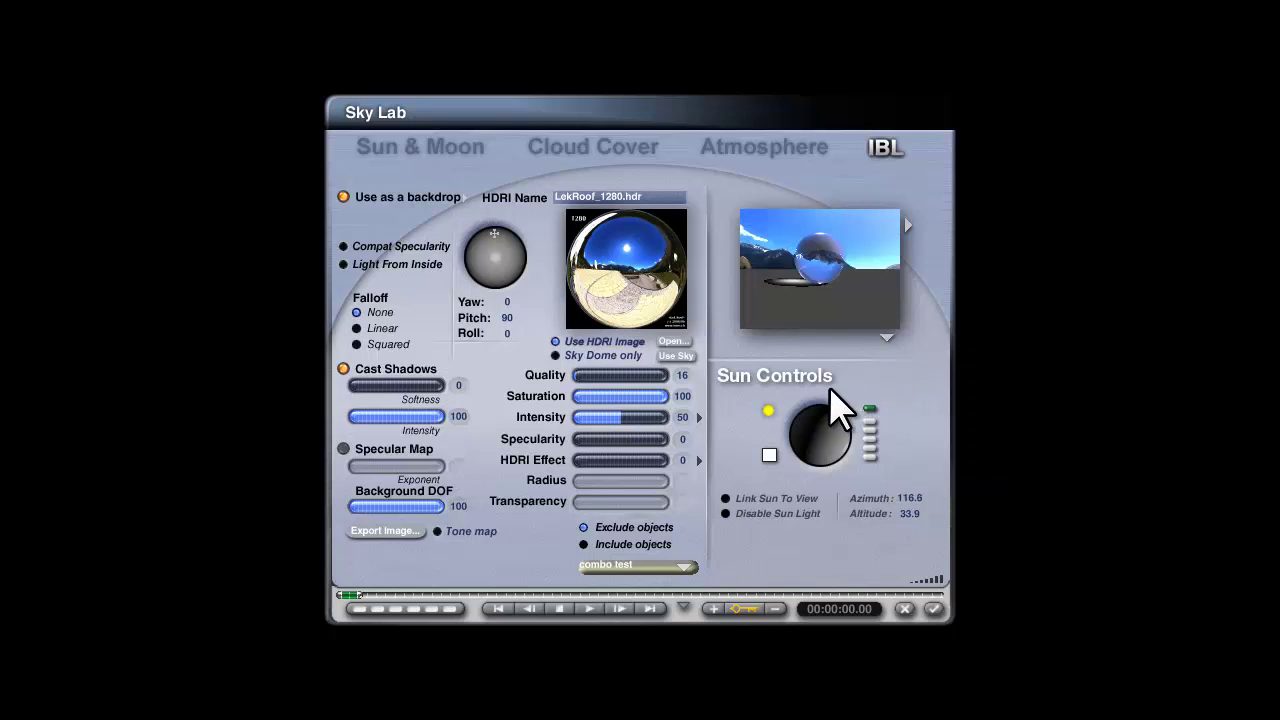
- Apply the HDRI sky settings, set the sky mode to Atmosphere Off and render the scene
click(934, 609)
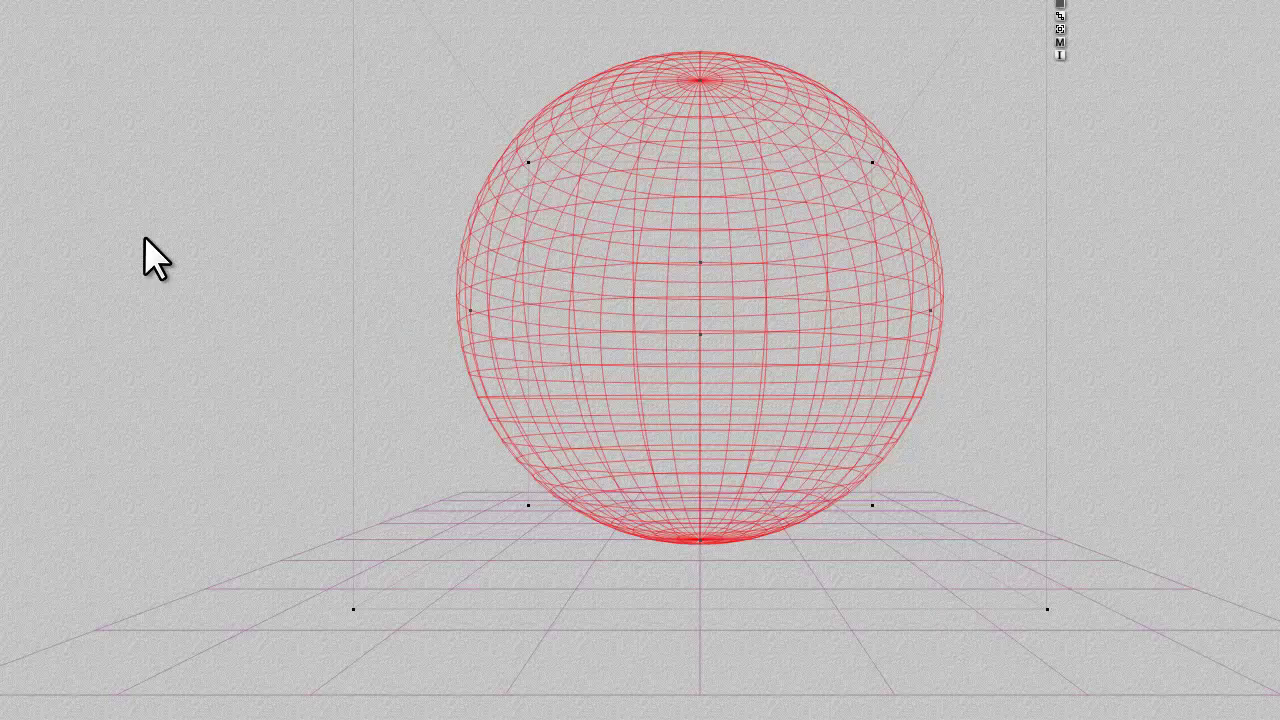
click(48, 53)
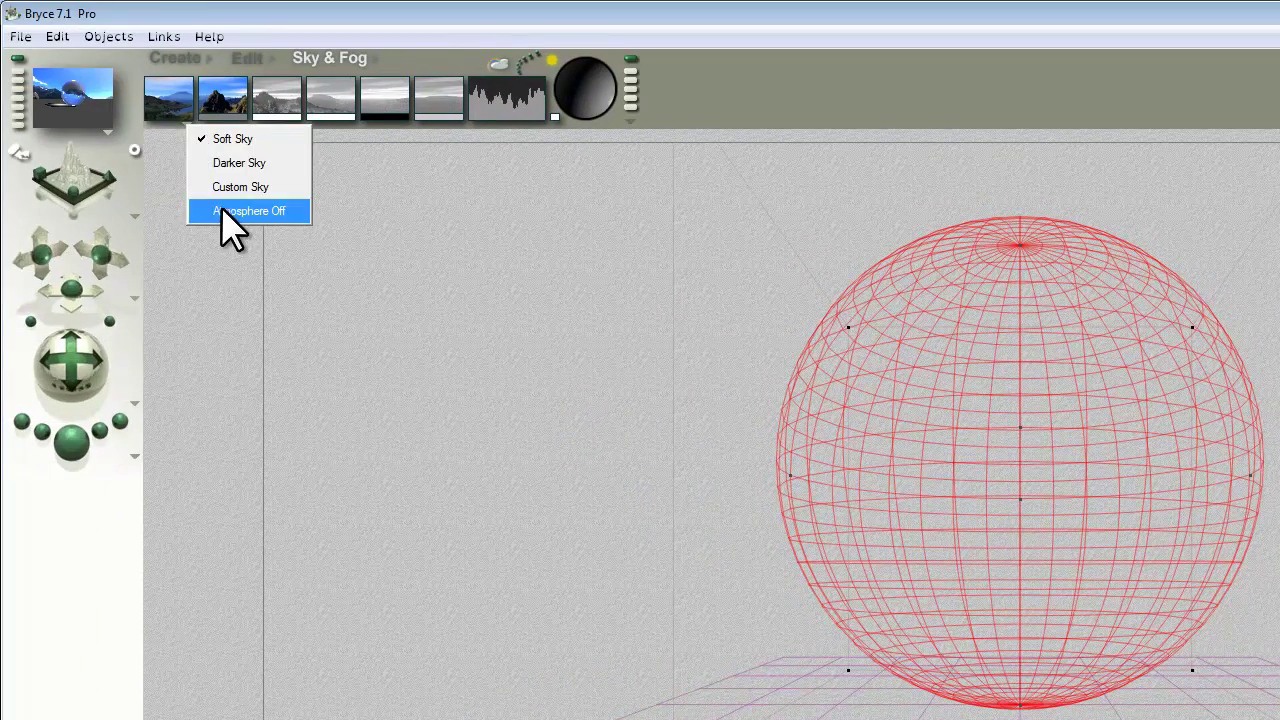
click(85, 139)
drag(47, 45, 236, 47)
drag(375, 118, 380, 120)
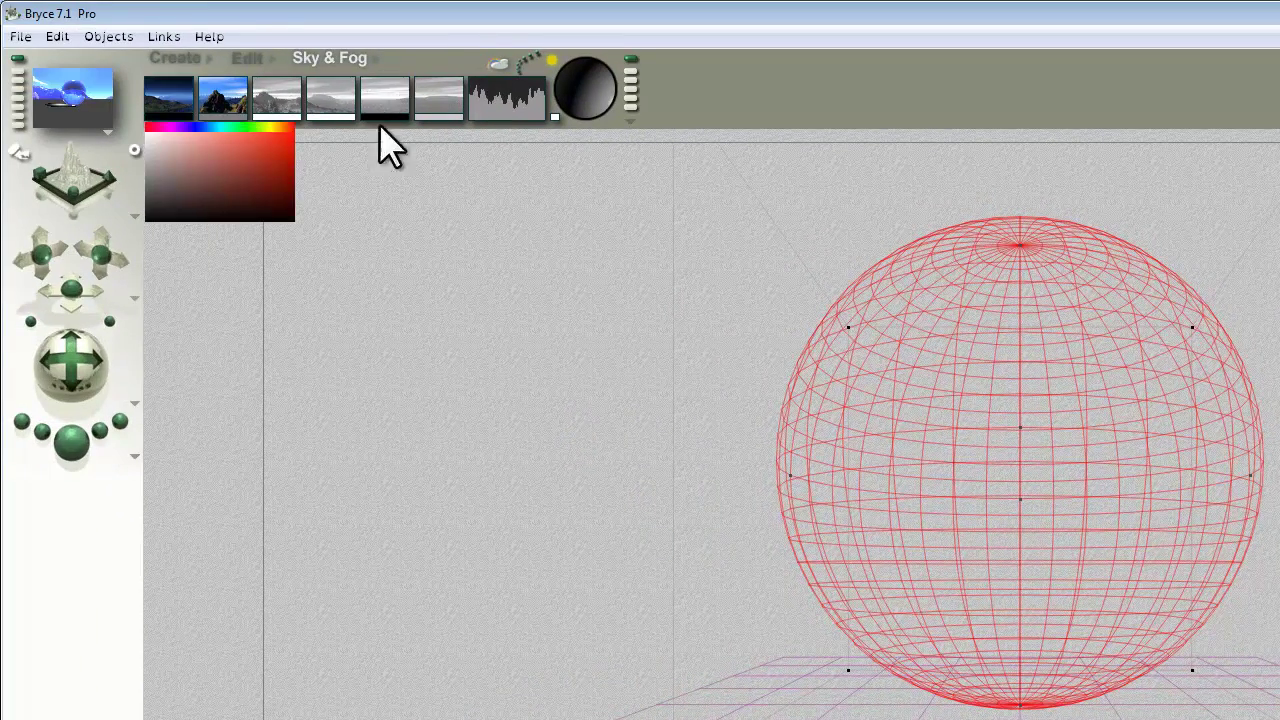
click(69, 418)
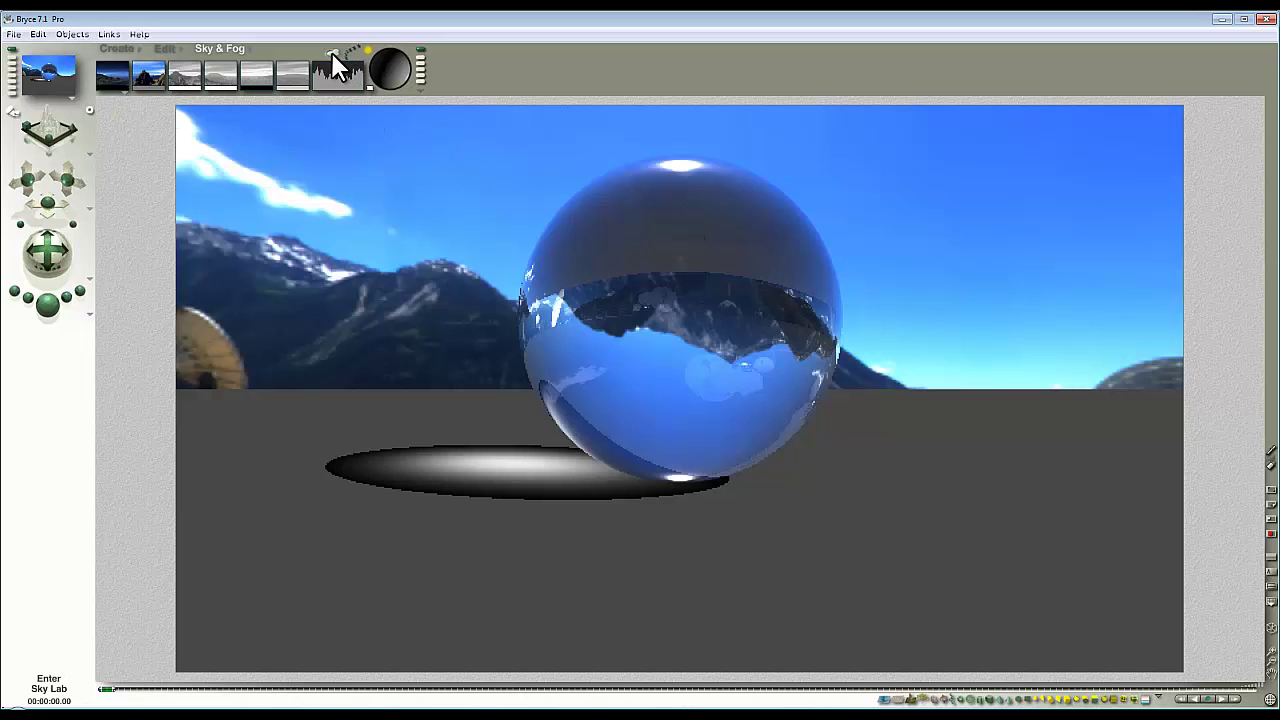
- Rotate the LekRoof HDRI to a yaw of about 136 and render the scene again
click(338, 68)
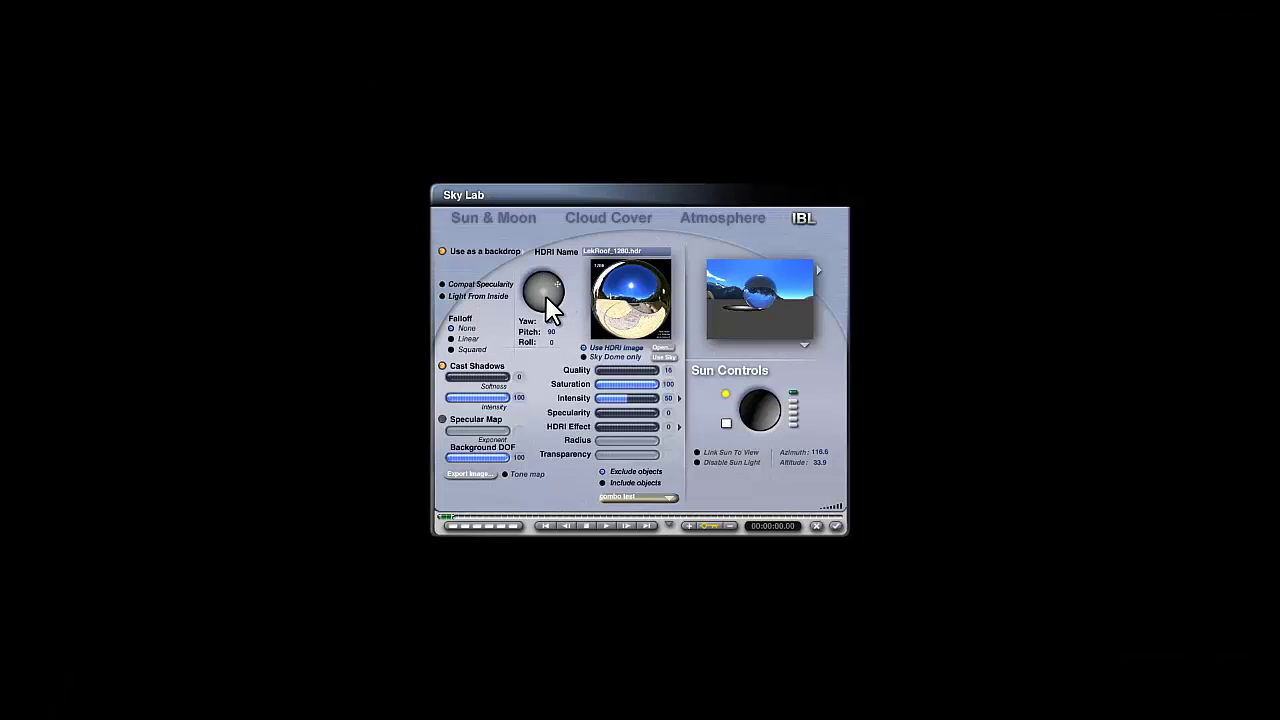
drag(545, 295, 541, 296)
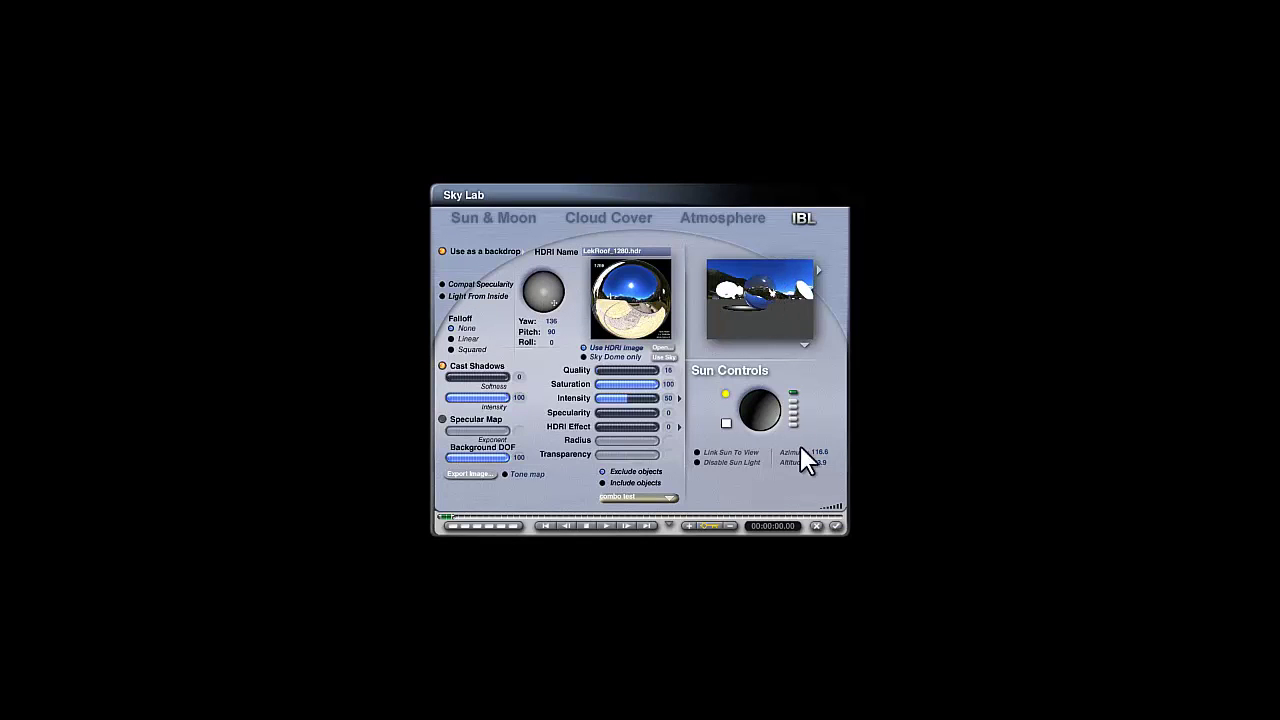
click(836, 526)
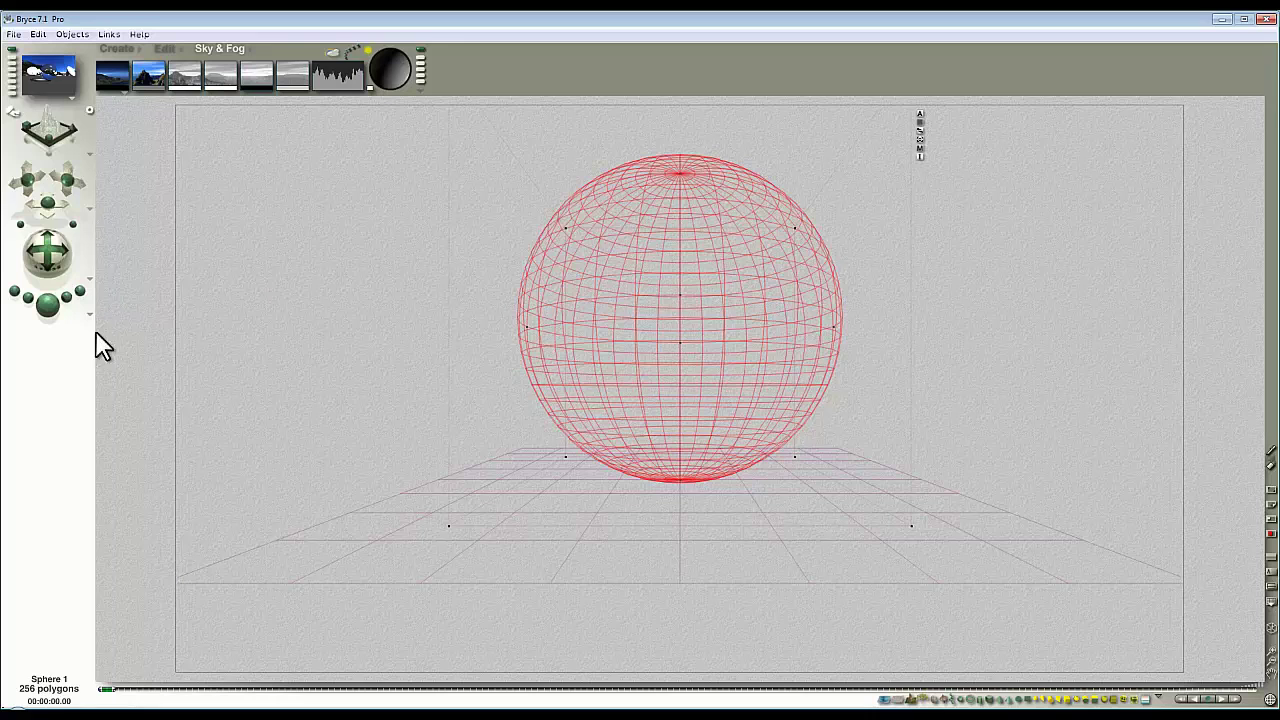
key(ctrl+r)
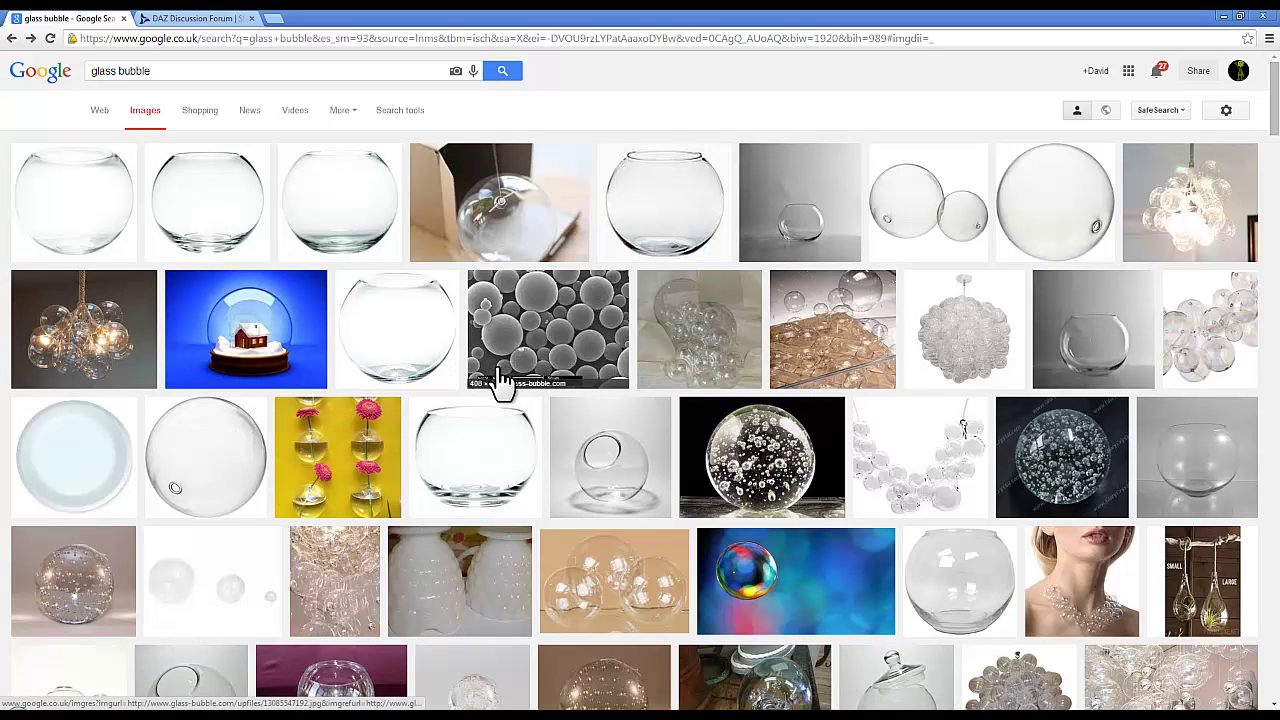
- In the browser, look through the glass bubble image results and preview the tilted glass bubble bowl vase photo
scroll(585, 457, down, 1)
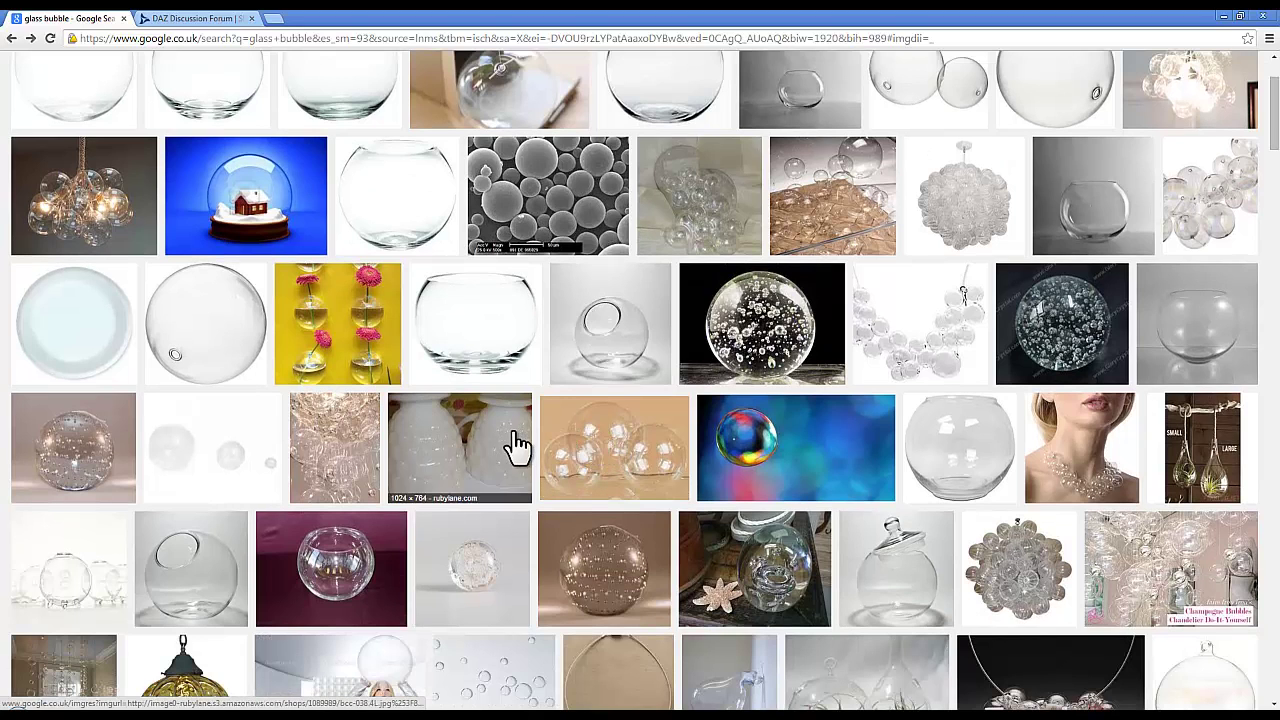
scroll(350, 578, down, 1)
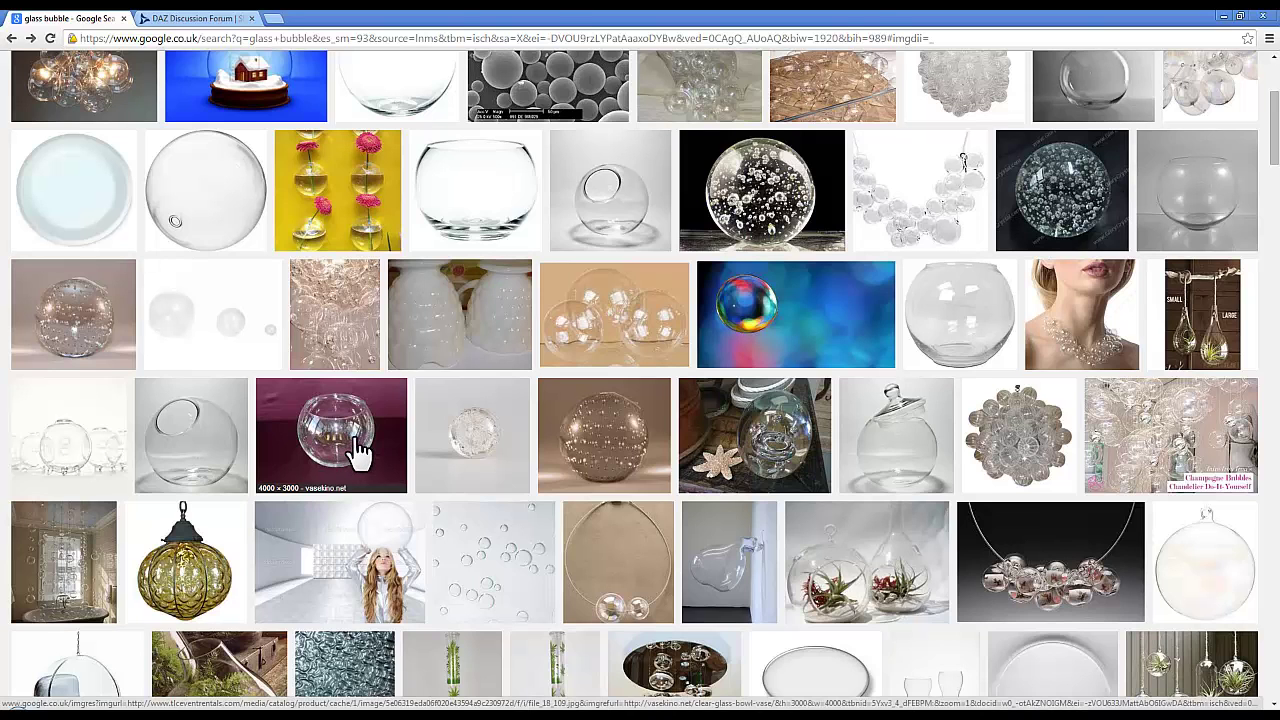
scroll(352, 520, up, 1)
scroll(358, 553, down, 1)
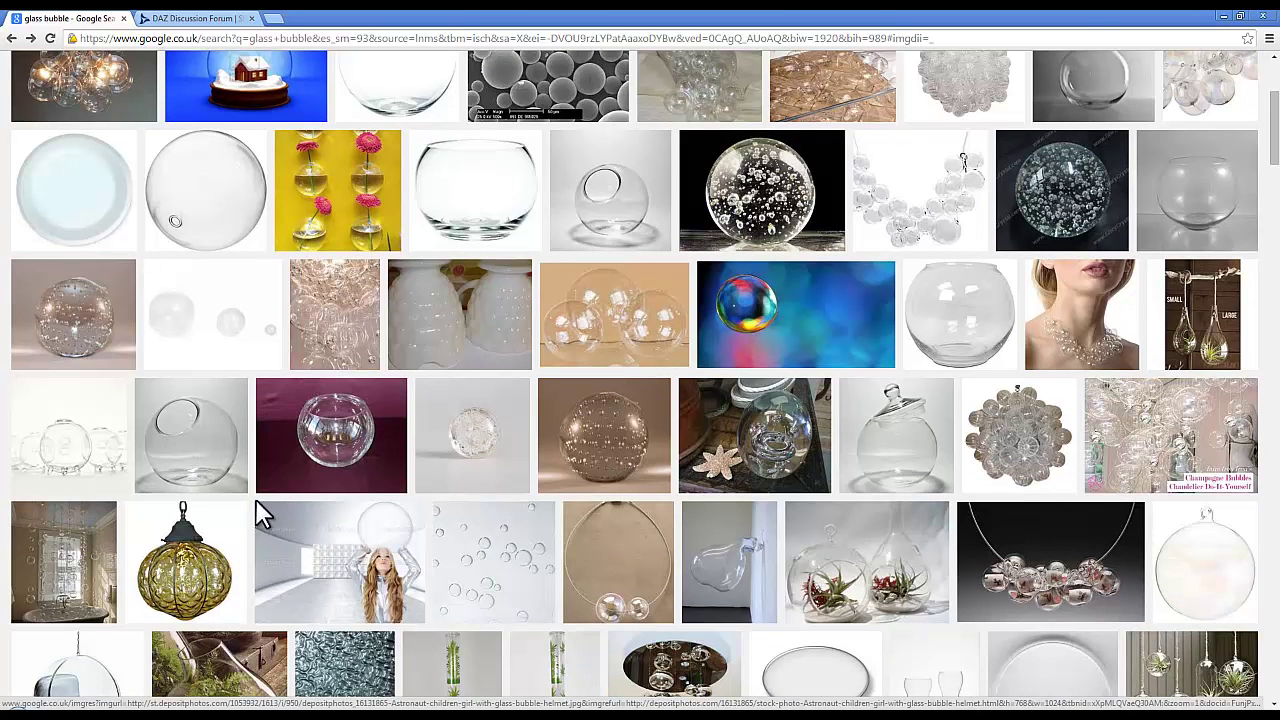
scroll(286, 491, down, 1)
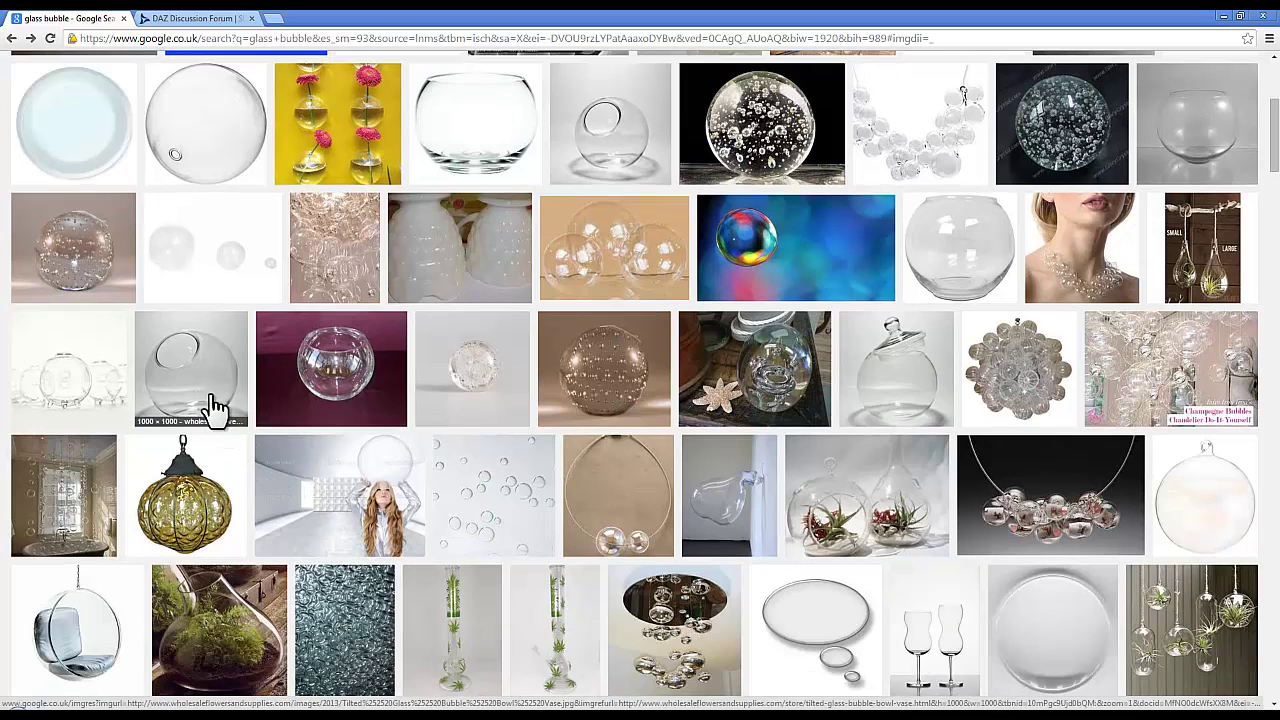
click(212, 400)
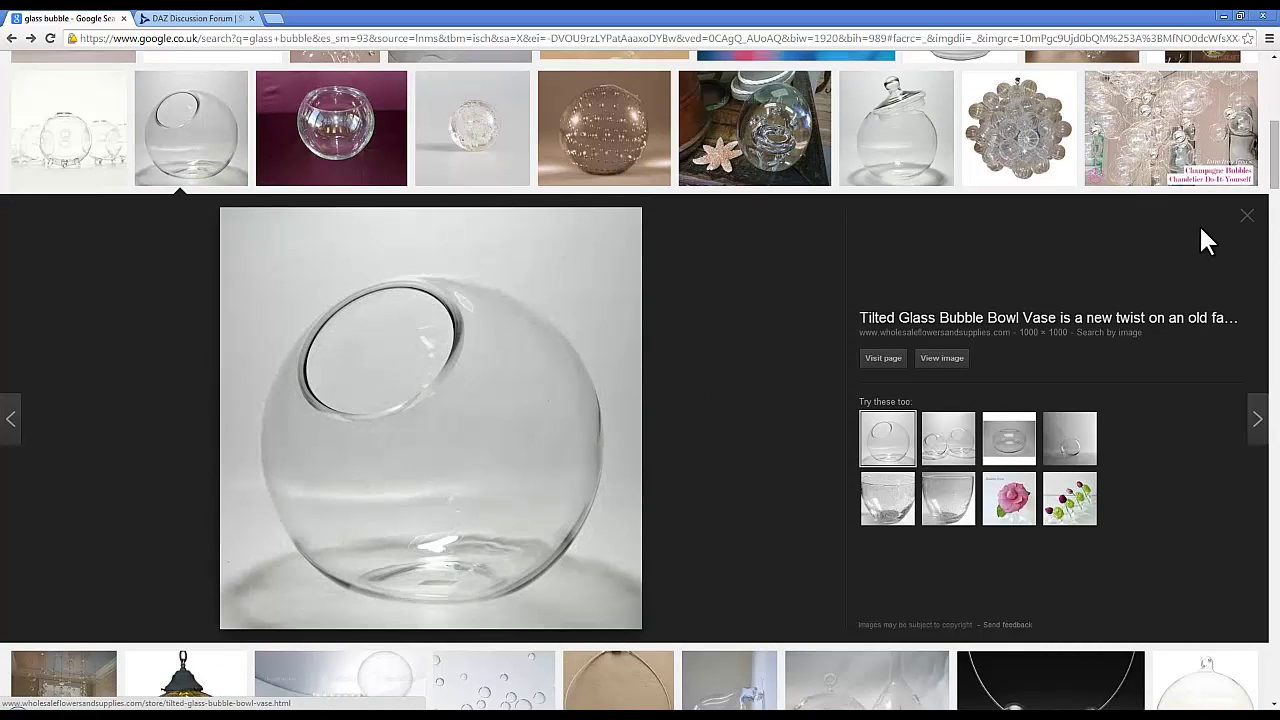
click(1247, 218)
- Preview the wholesale bowl glass vase photo among the image results and close the preview
scroll(871, 394, up, 5)
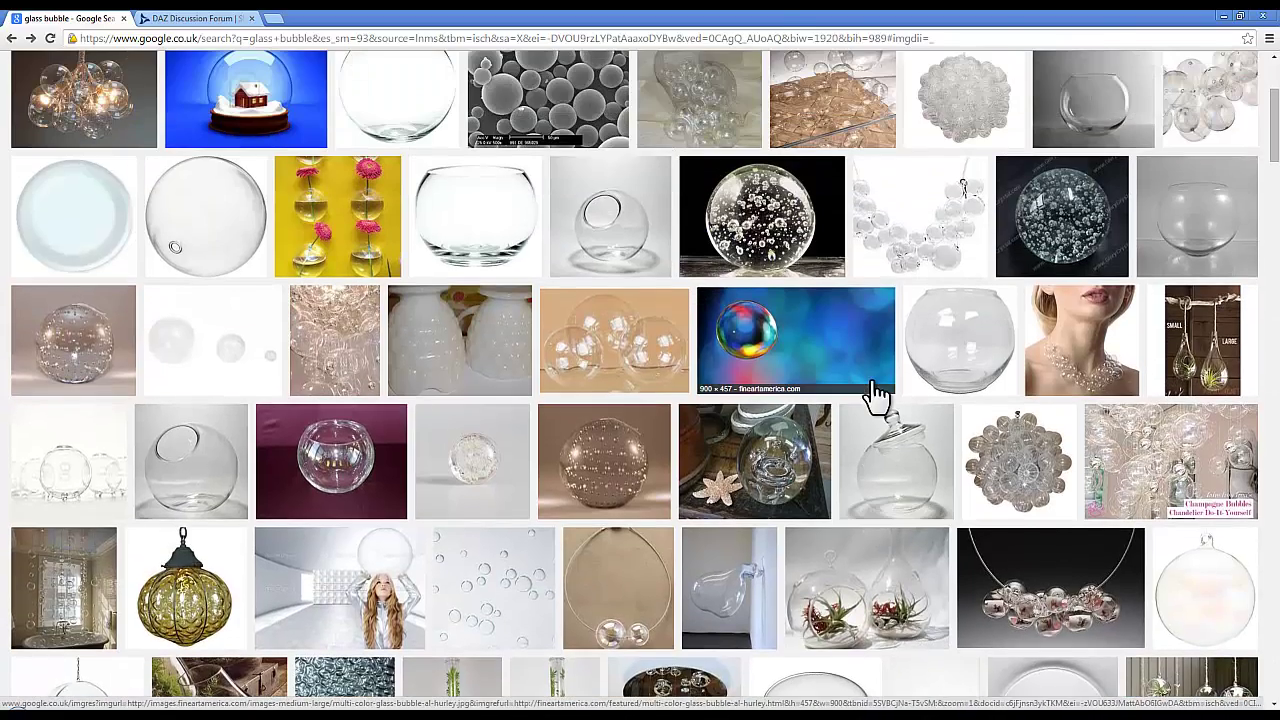
scroll(1000, 352, up, 1)
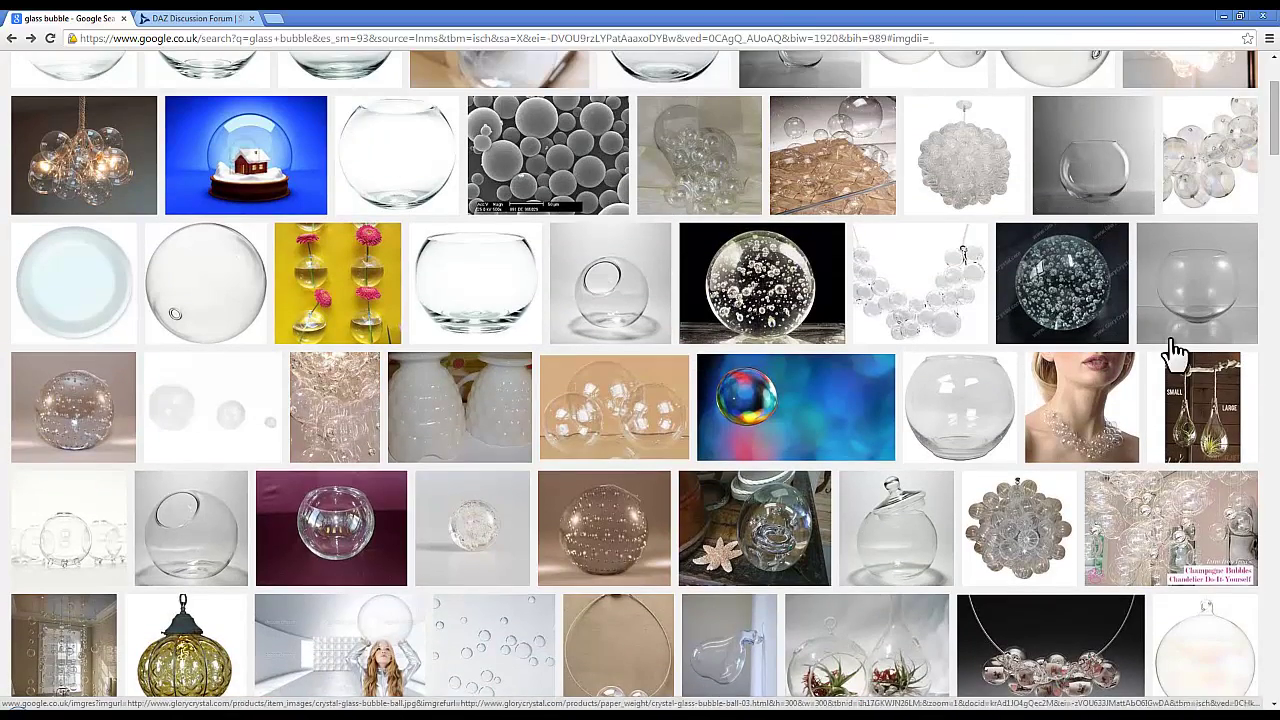
click(1186, 333)
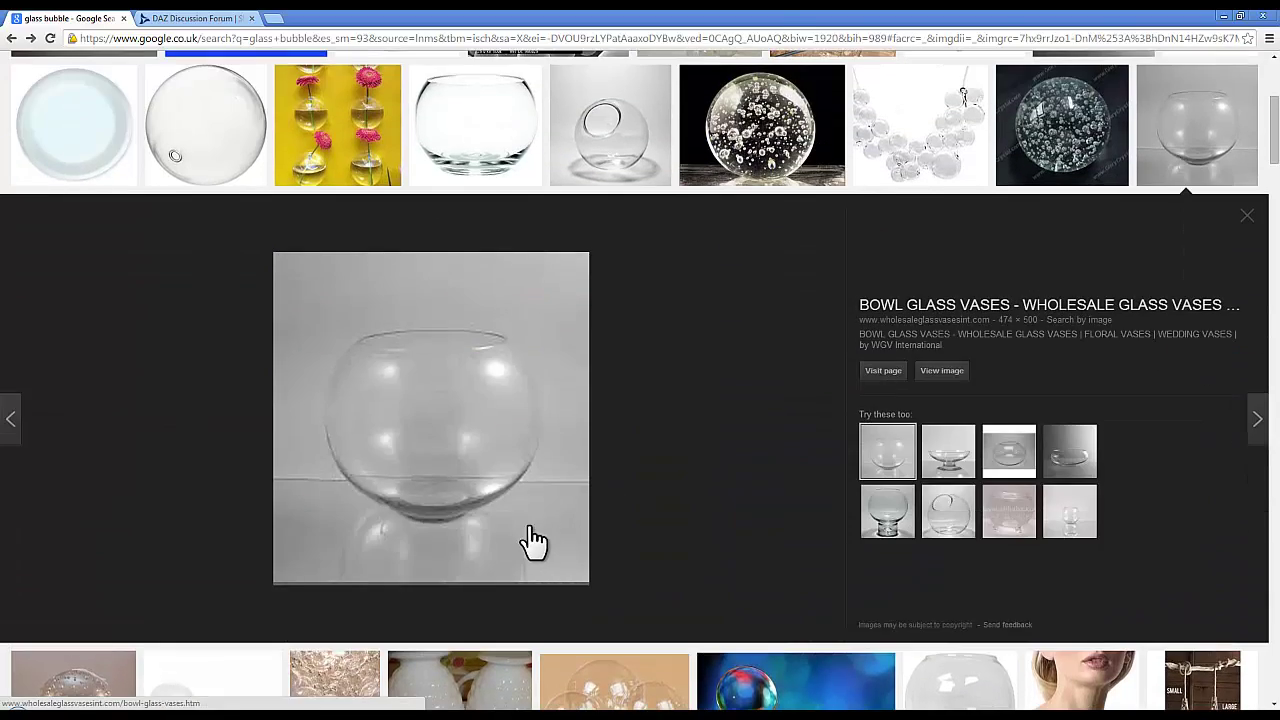
click(1247, 216)
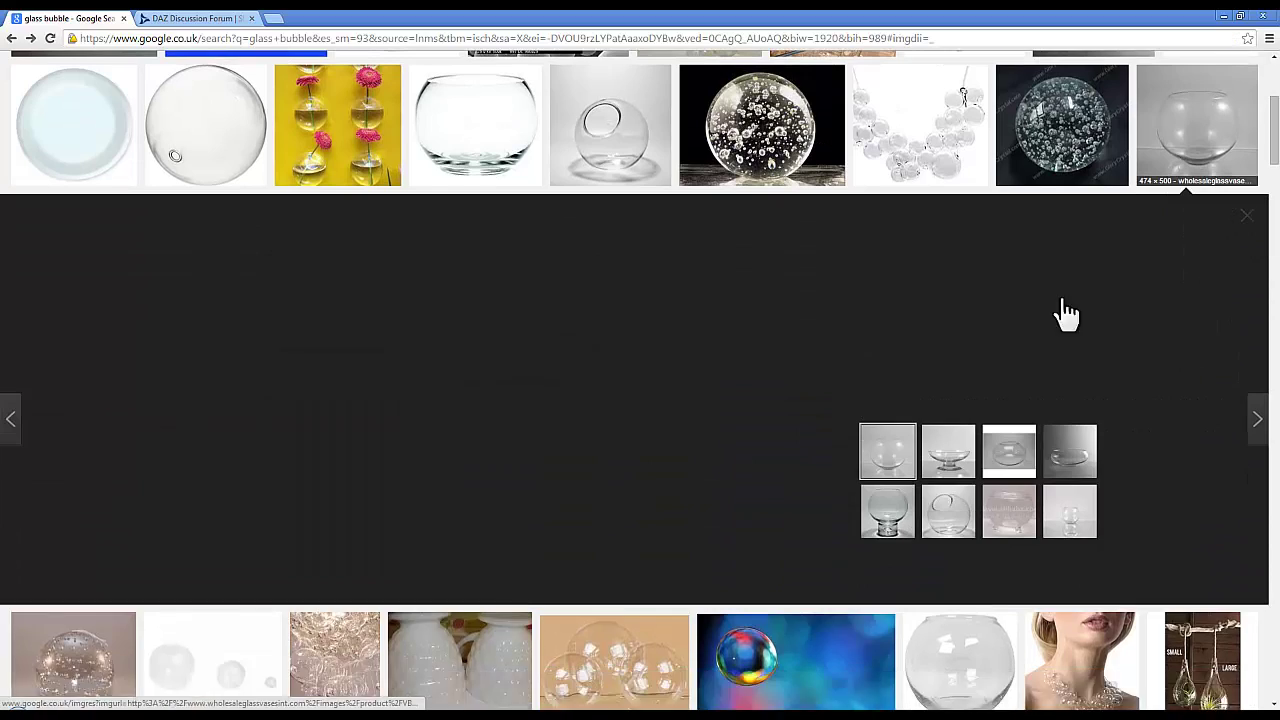
- Examine the highlights and edges in the Clear Glass Bubble Bowl photo, closing its preview when finished
scroll(628, 445, down, 2)
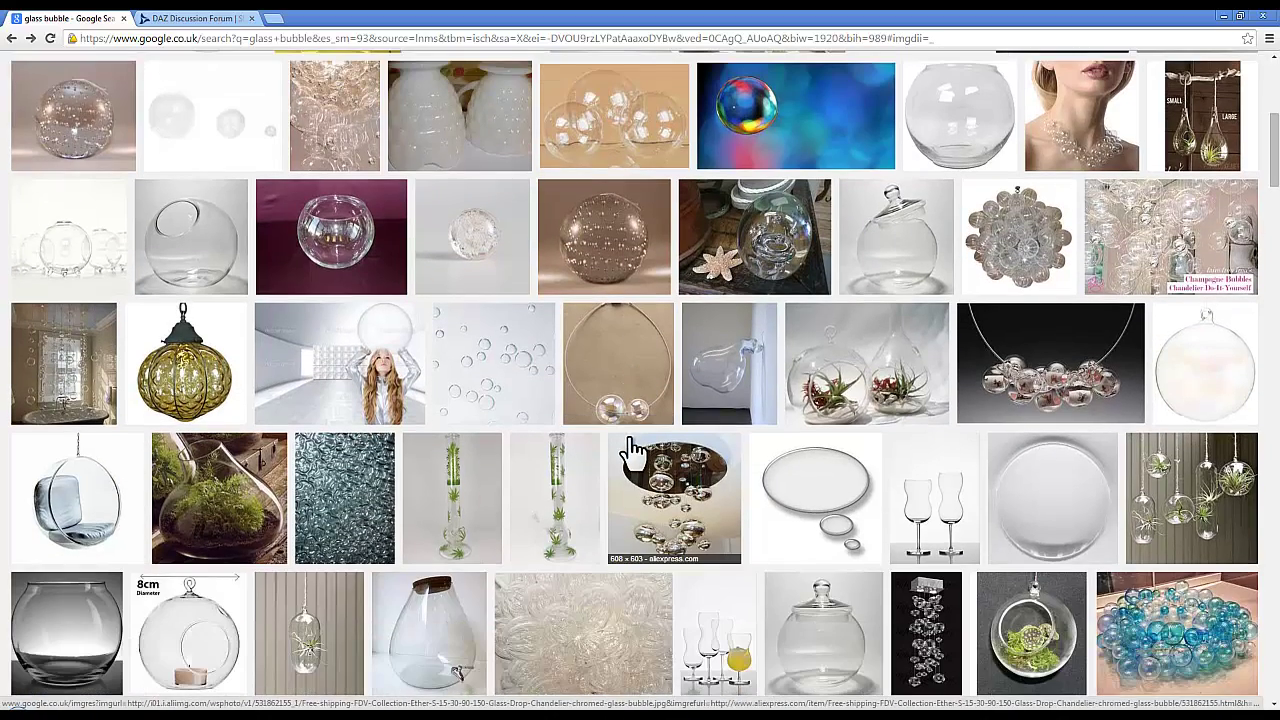
scroll(628, 445, up, 7)
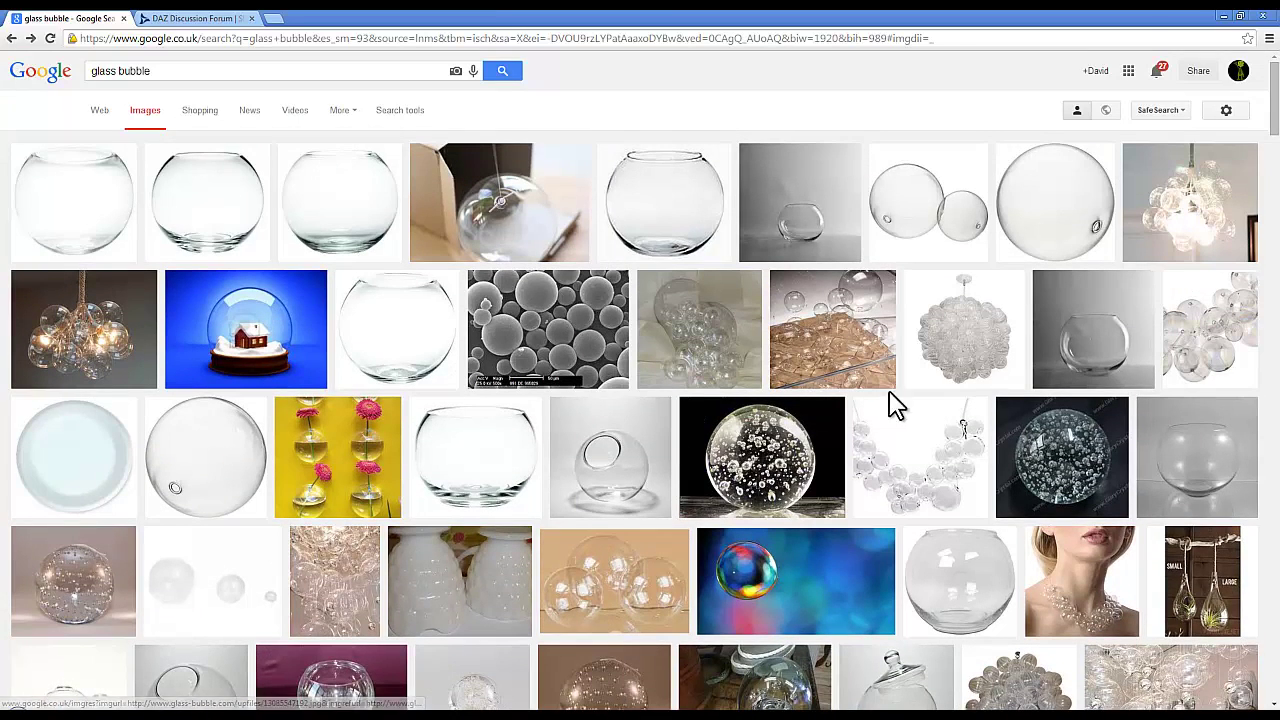
click(1080, 368)
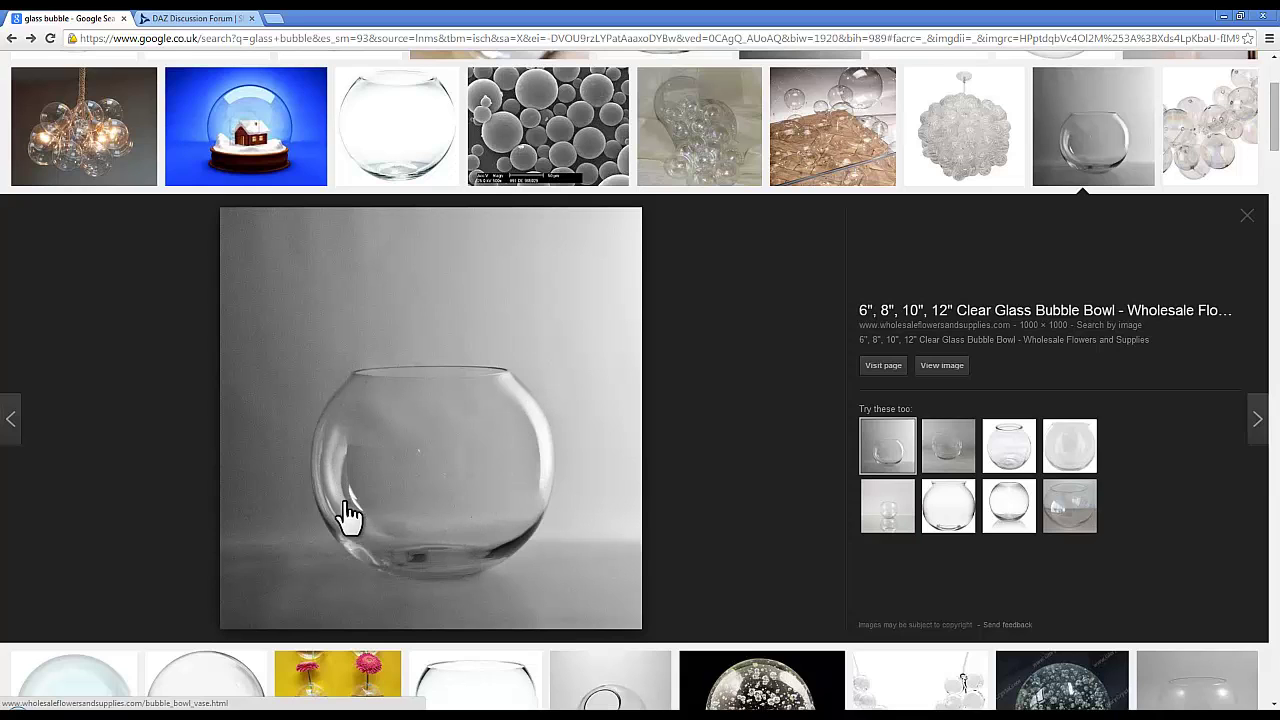
scroll(694, 386, up, 3)
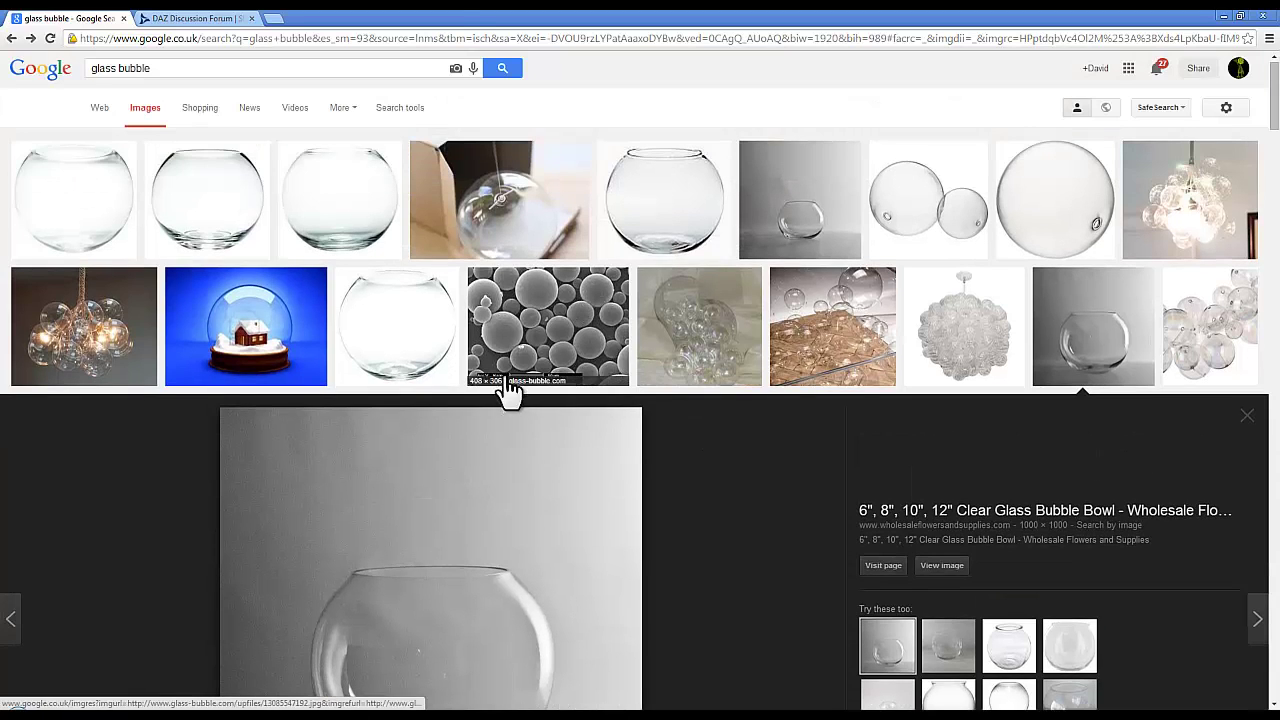
click(1246, 416)
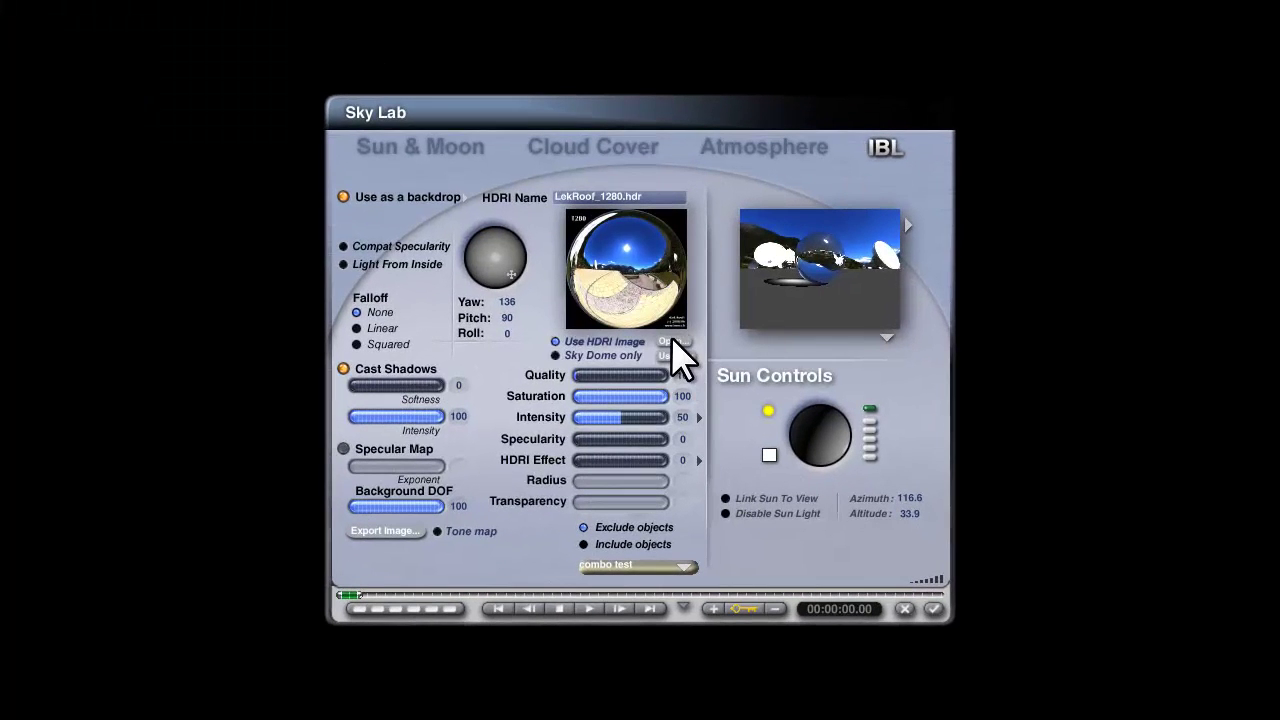
- In Bryce's Sky Lab, load GarageOpen_1280.hdr from the HDRI folder as the image-based light
click(672, 341)
drag(843, 337, 838, 362)
click(503, 358)
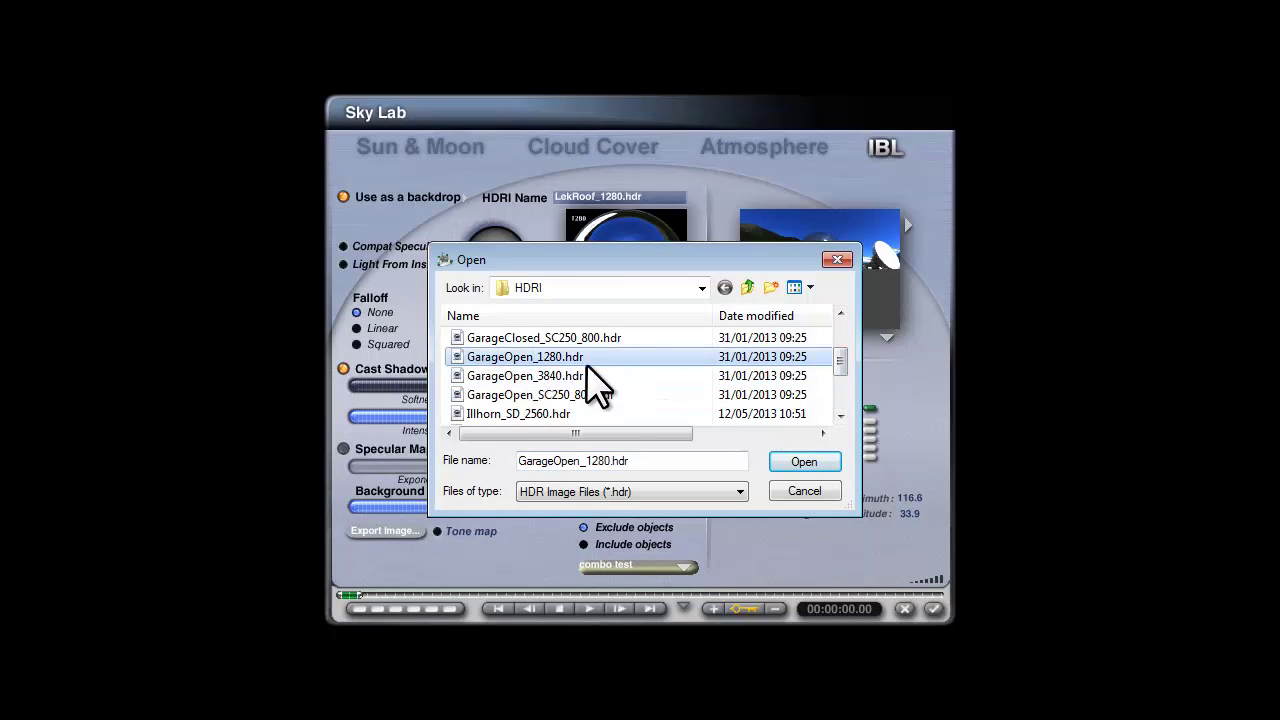
click(796, 462)
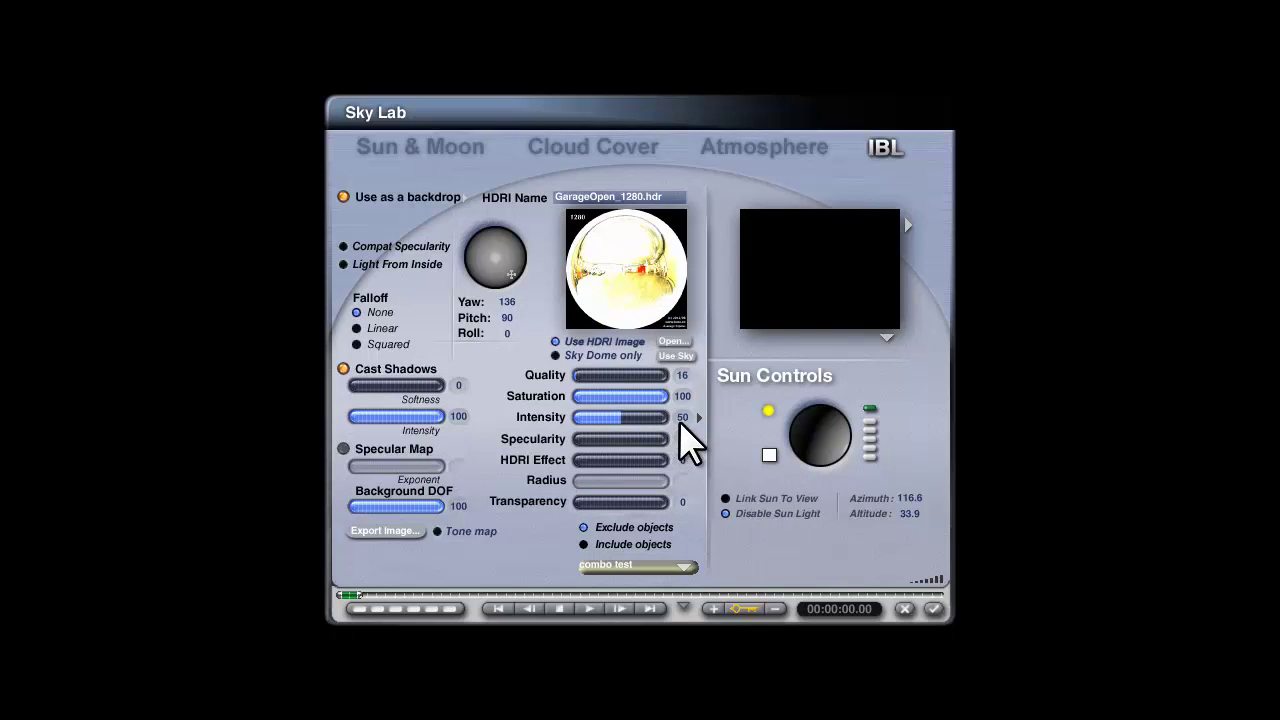
- Set the garage HDRI's intensity to 10 and show it as the scene's backdrop
click(681, 421)
text(10)
key(Return)
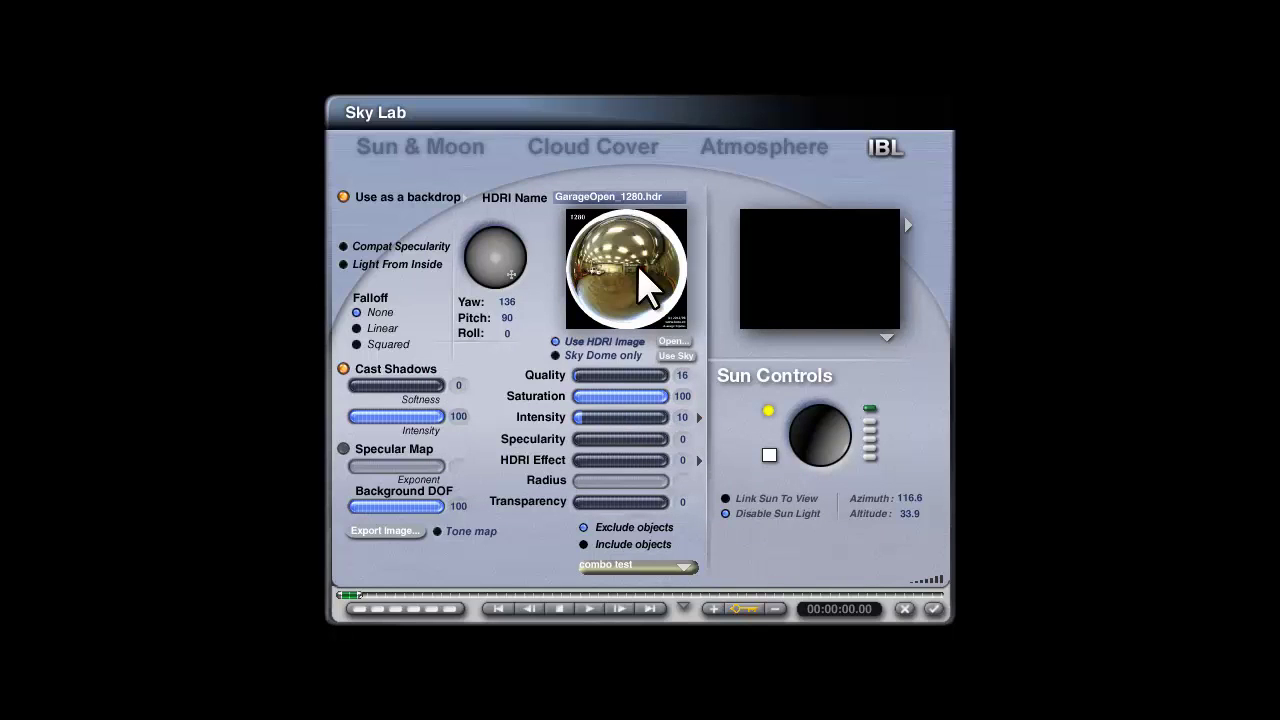
click(463, 198)
click(500, 261)
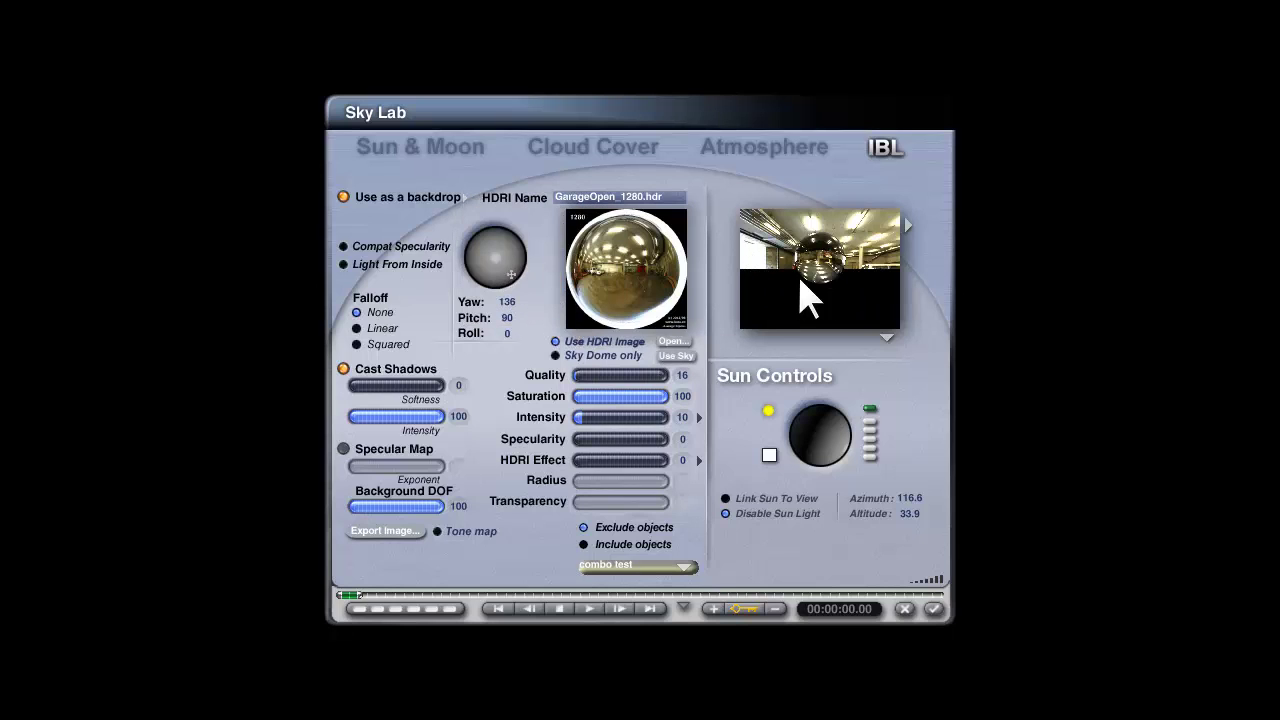
- Set the garage HDRI's orientation to yaw 0 and pitch 90
mouse_move(501, 272)
mouse_down()
mouse_move(524, 268)
mouse_move(514, 292)
mouse_move(495, 286)
mouse_up()
click(512, 303)
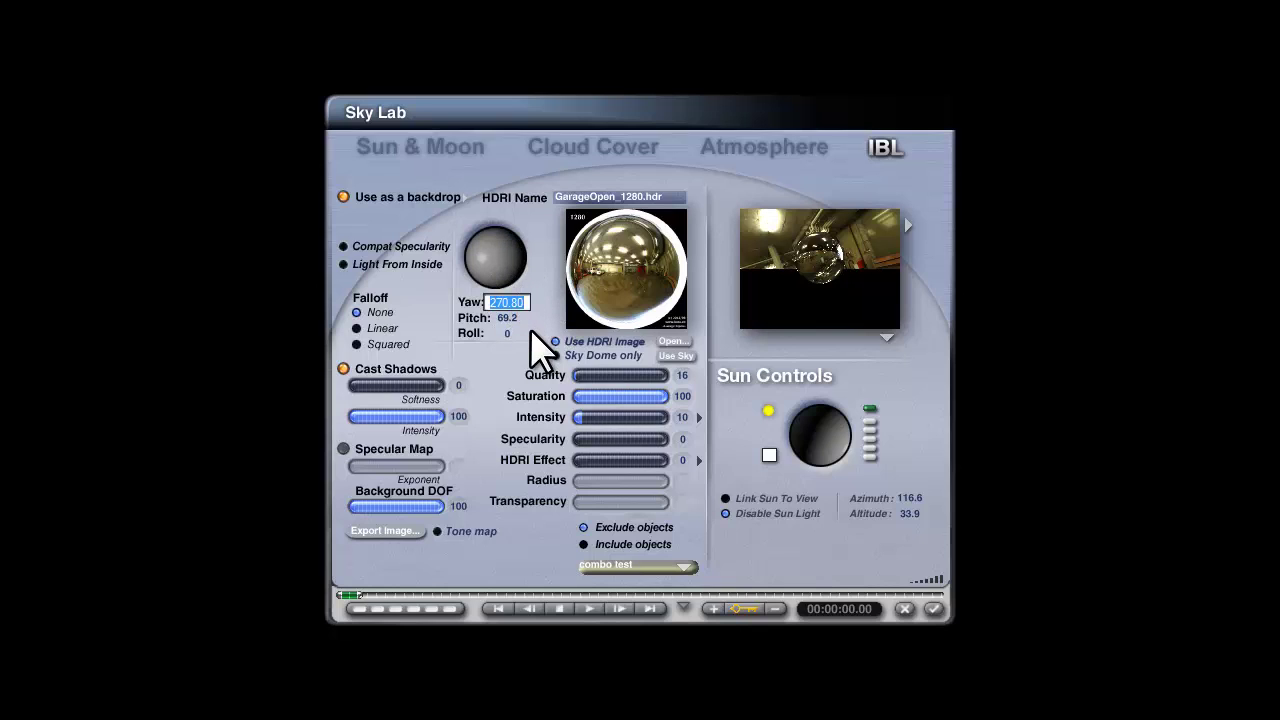
text(0)
key(Return)
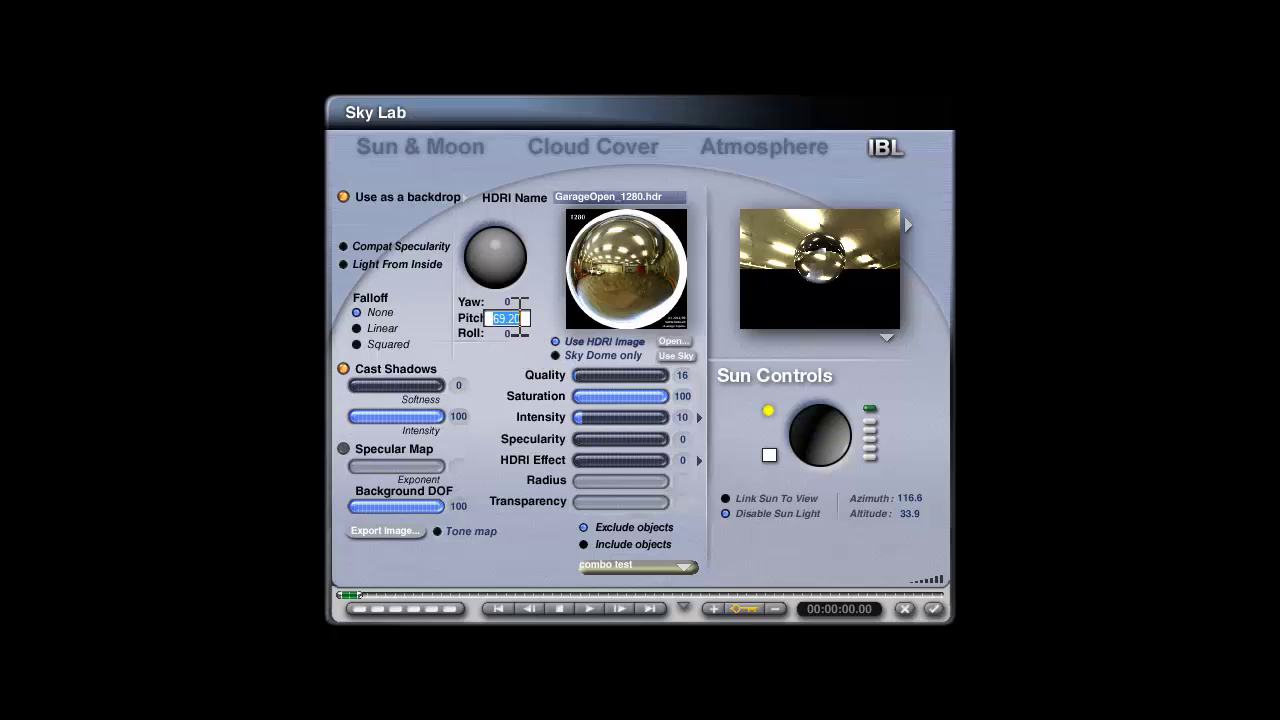
text(90)
key(Return)
- Rotate the garage HDRI to a yaw of about 270 and re-enable the sun light, applying the sky settings
mouse_move(503, 264)
mouse_down()
mouse_move(518, 254)
mouse_move(490, 265)
mouse_up()
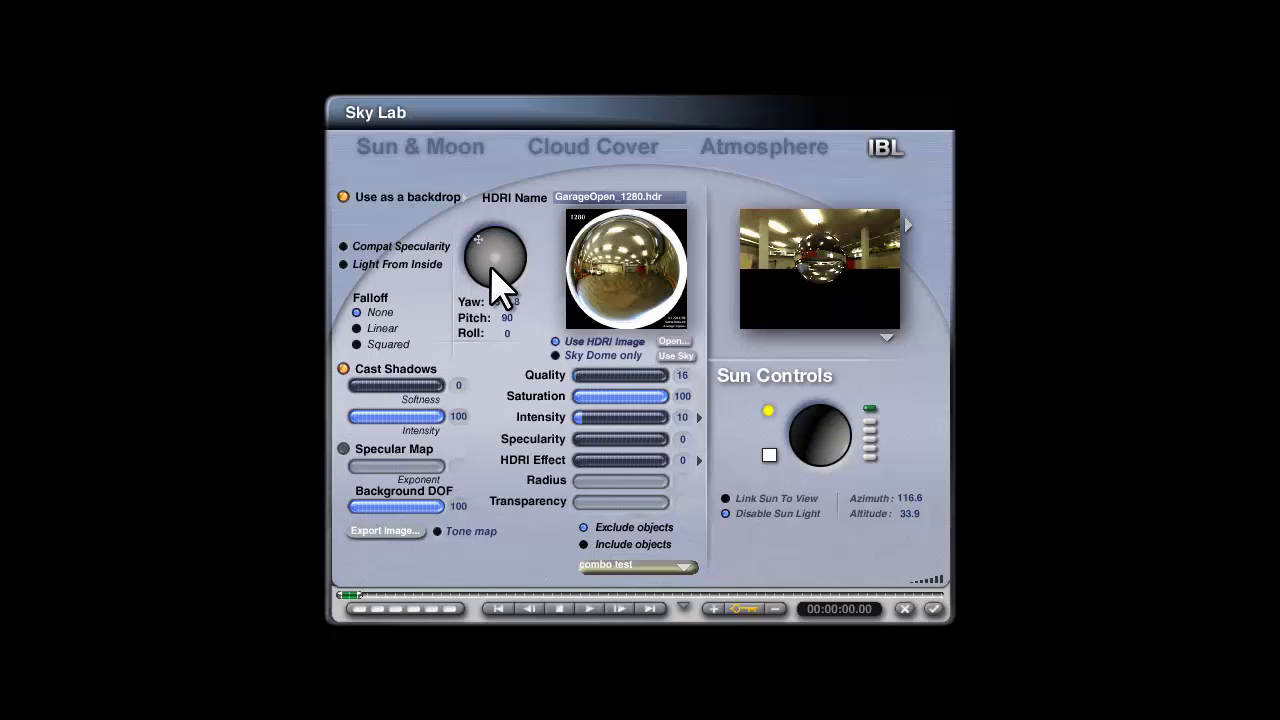
drag(490, 266, 496, 265)
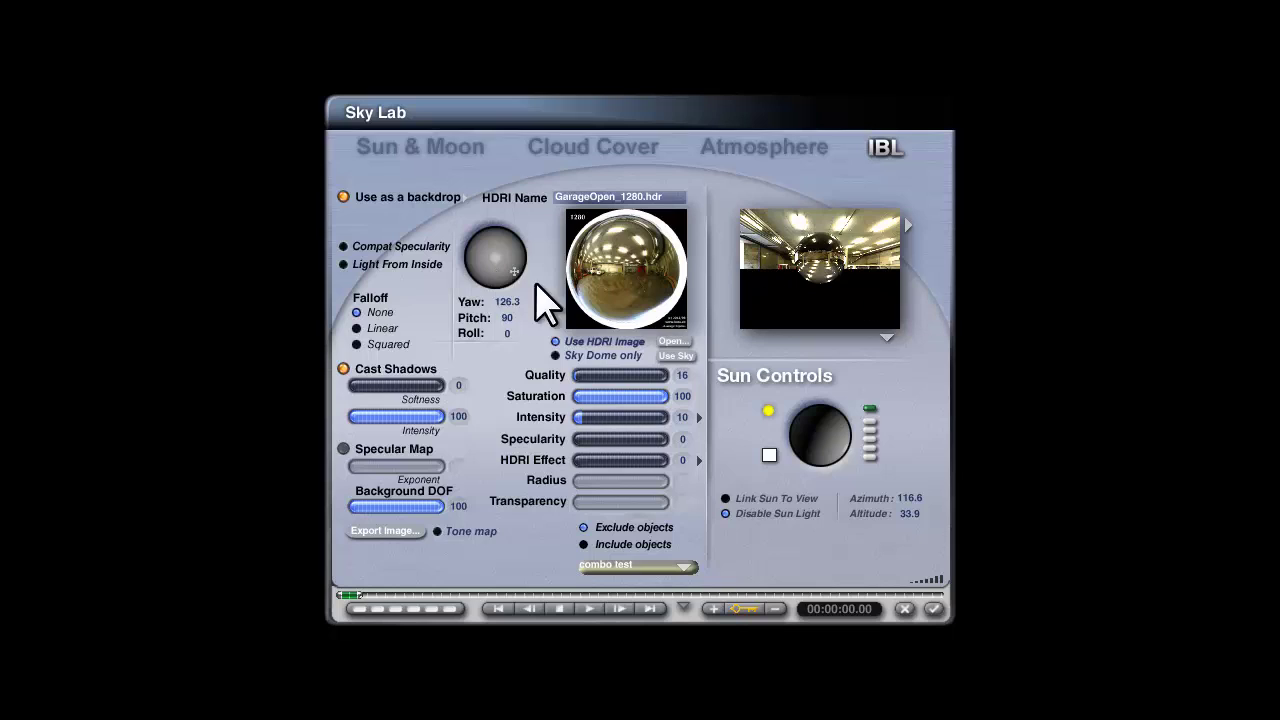
drag(512, 275, 512, 276)
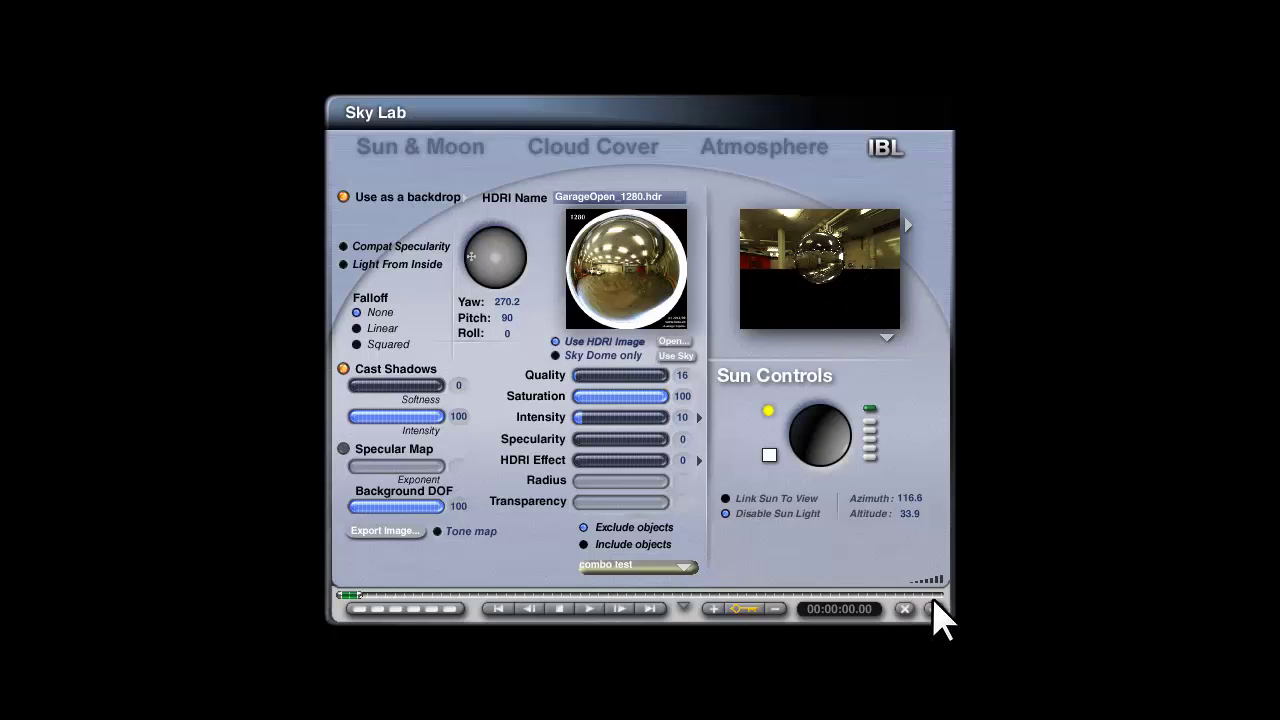
click(752, 520)
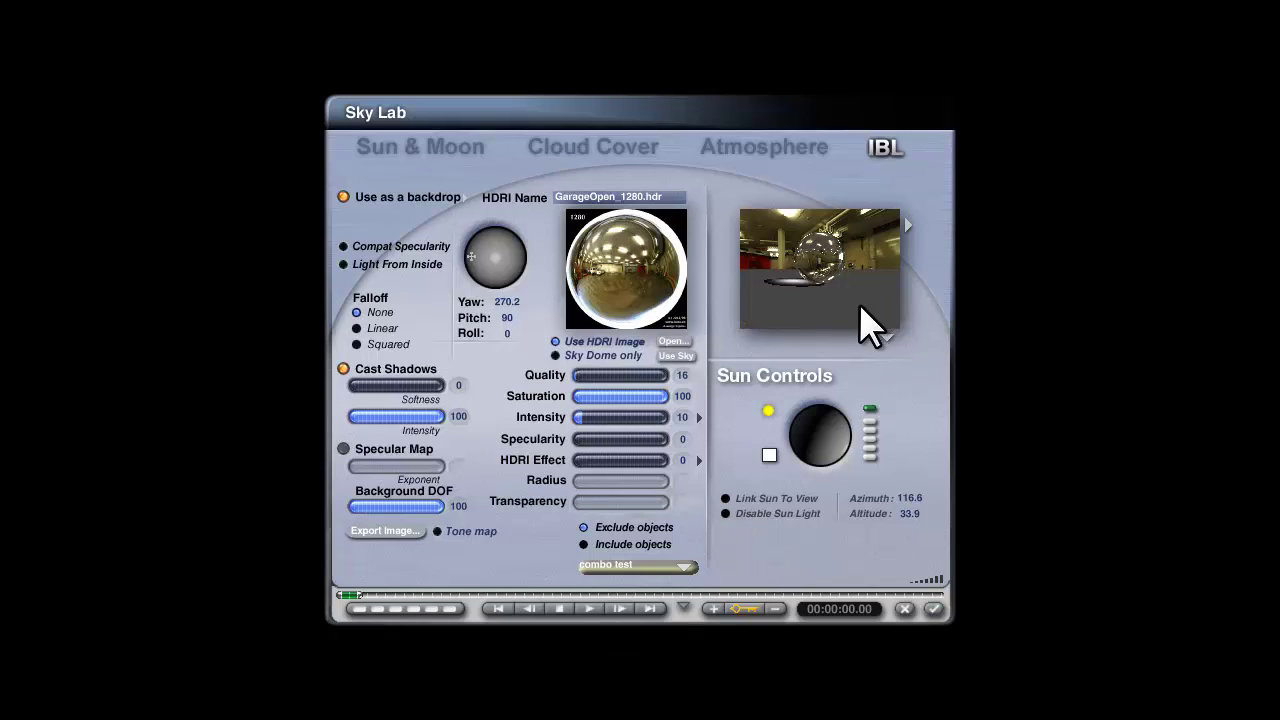
click(933, 610)
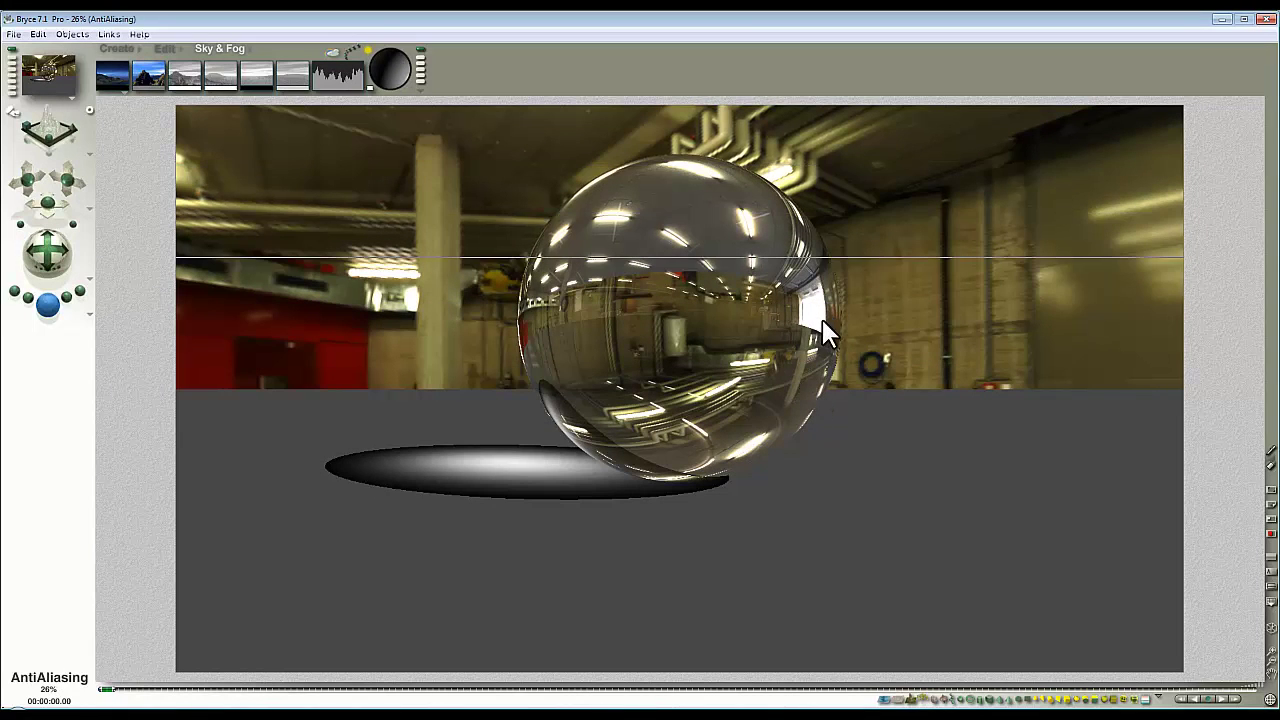
- Adjust the optics of the glass sphere's material in the Materials Lab and apply the change
click(821, 335)
click(920, 147)
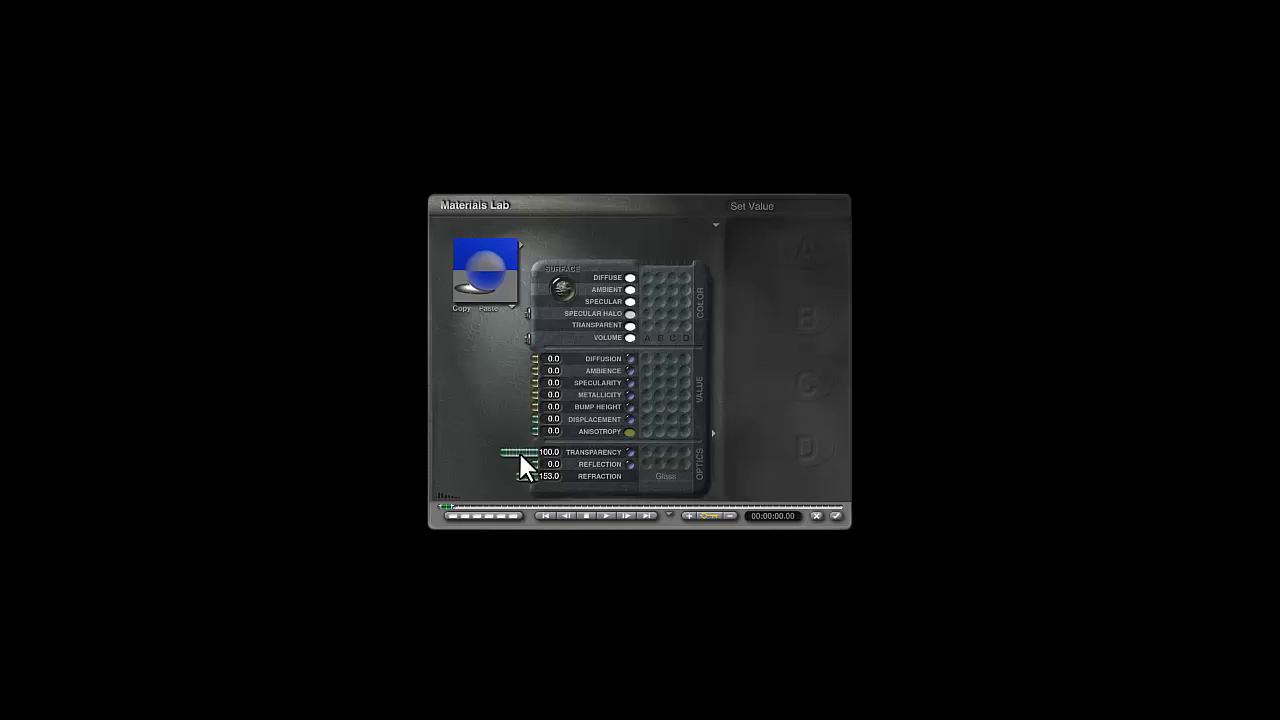
drag(519, 452, 462, 457)
click(835, 515)
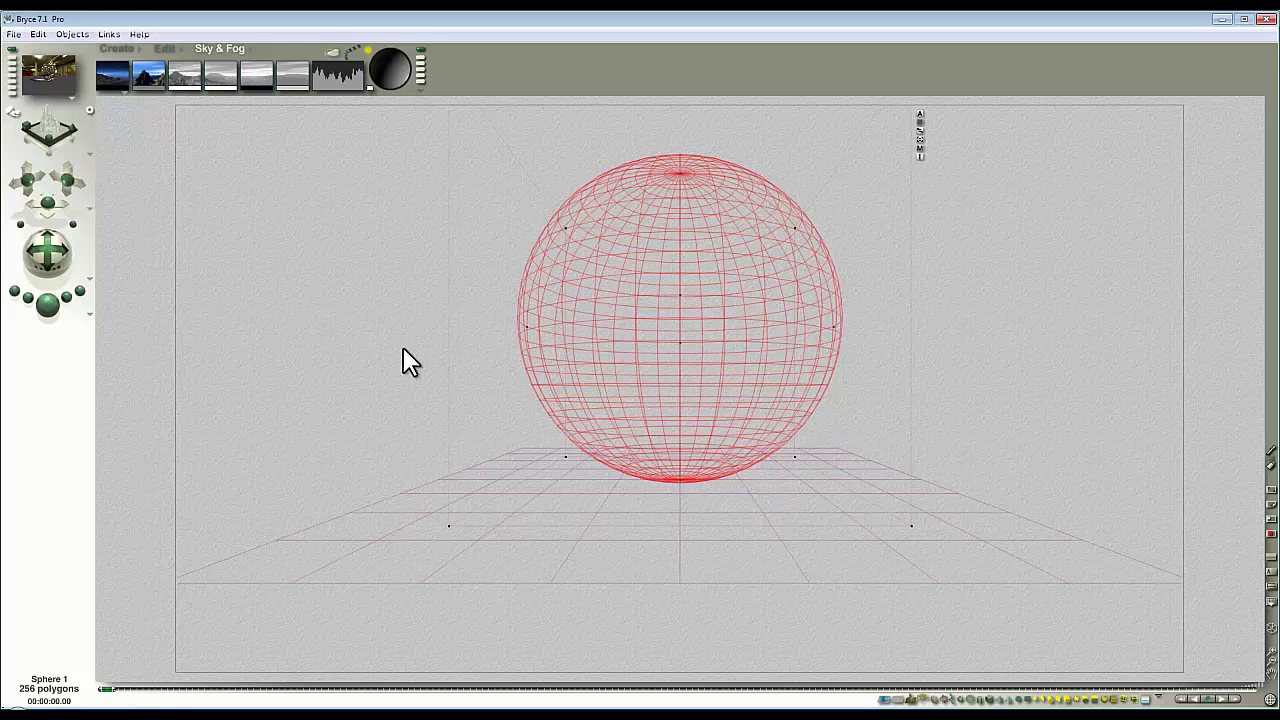
- Render the reflective sphere and consult the glass bubble reference photos in the browser before returning to the scene
click(47, 305)
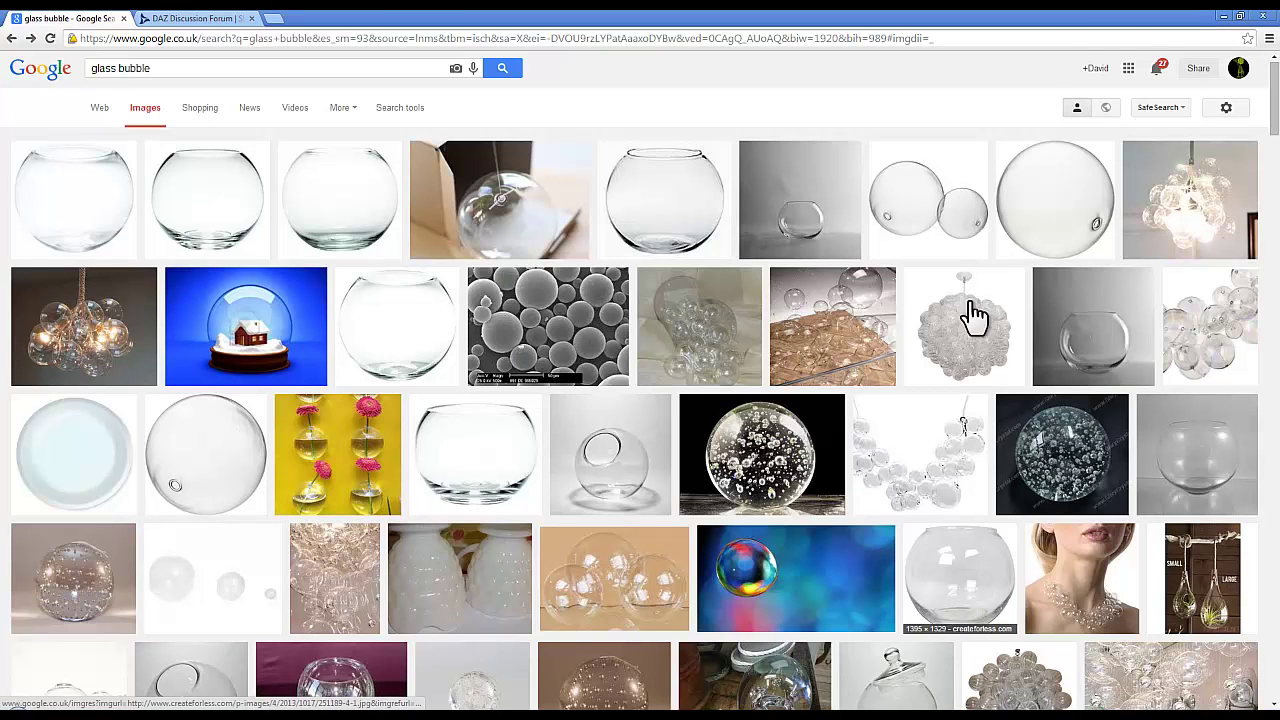
click(1222, 16)
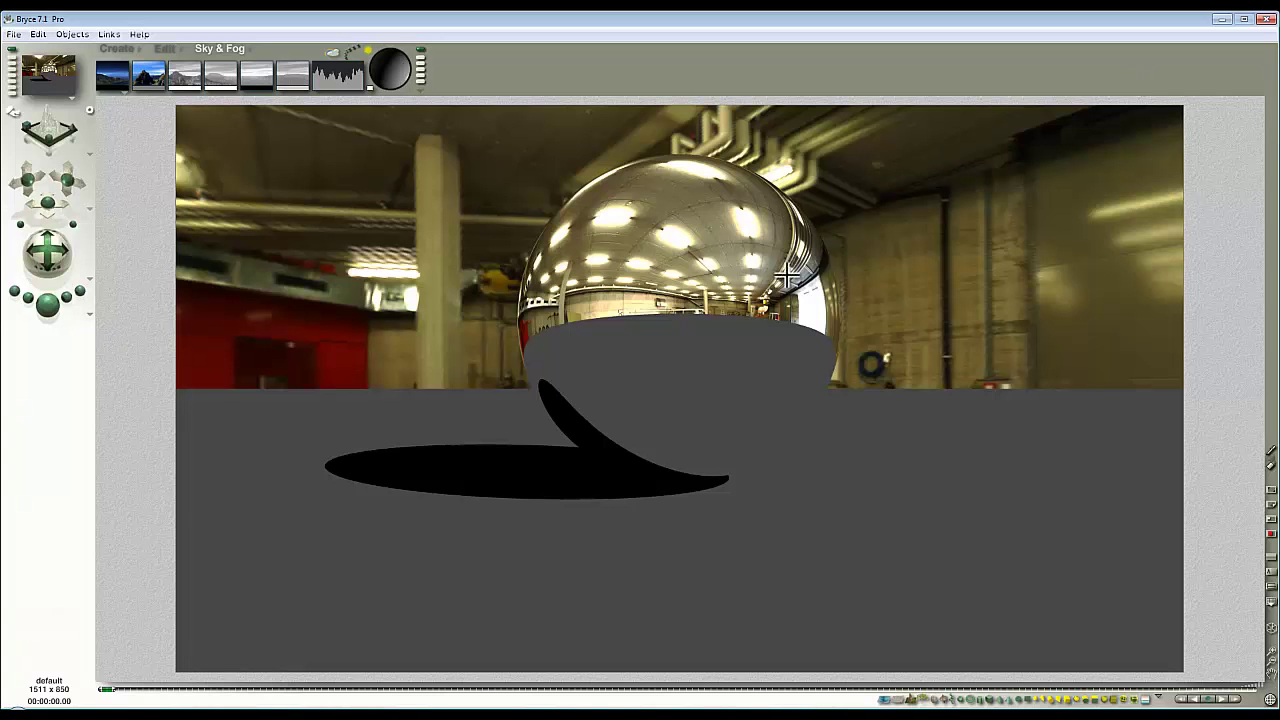
- Set the sphere material's reflection to 0 and transparency to 100, apply the material and render the scene
click(747, 305)
click(921, 148)
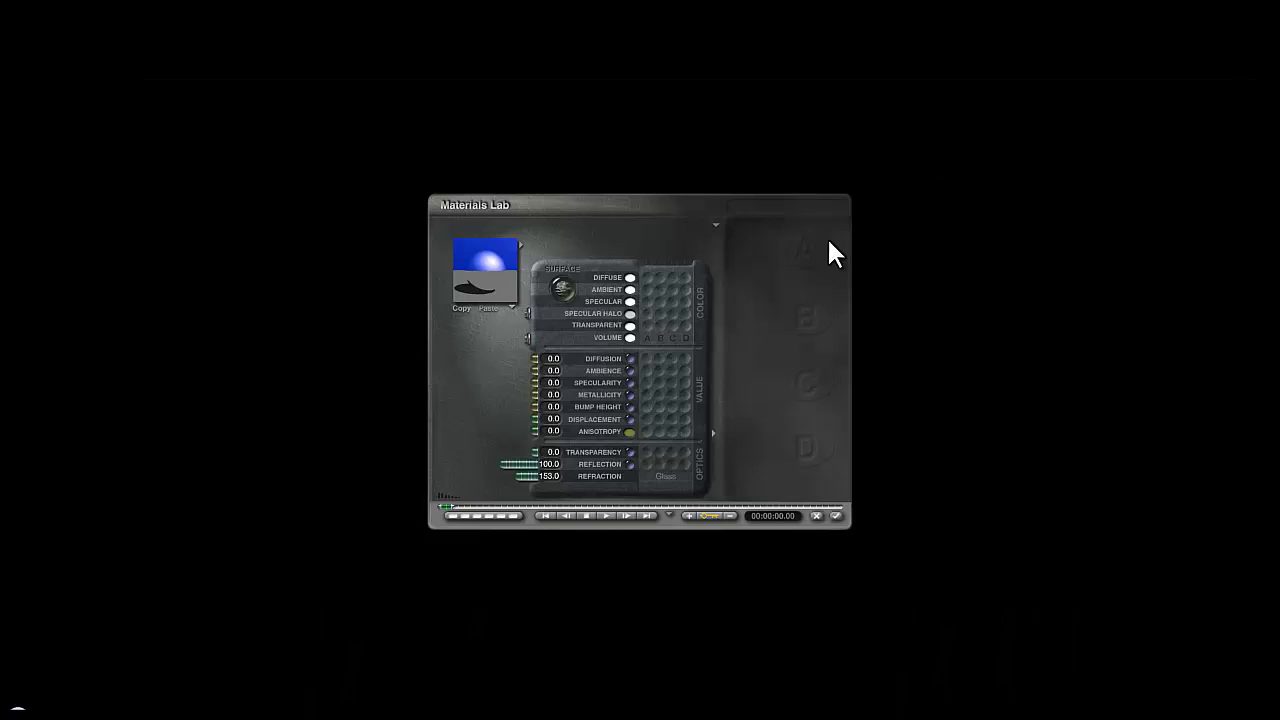
drag(497, 473, 538, 460)
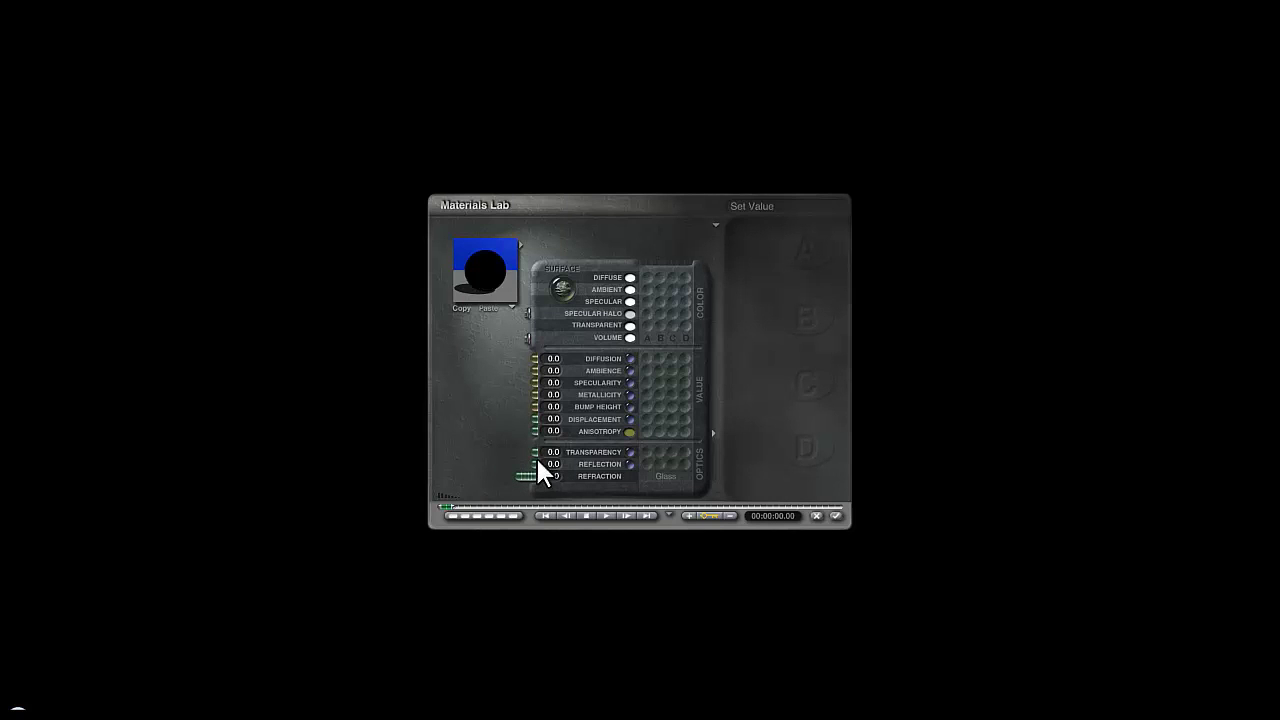
click(837, 516)
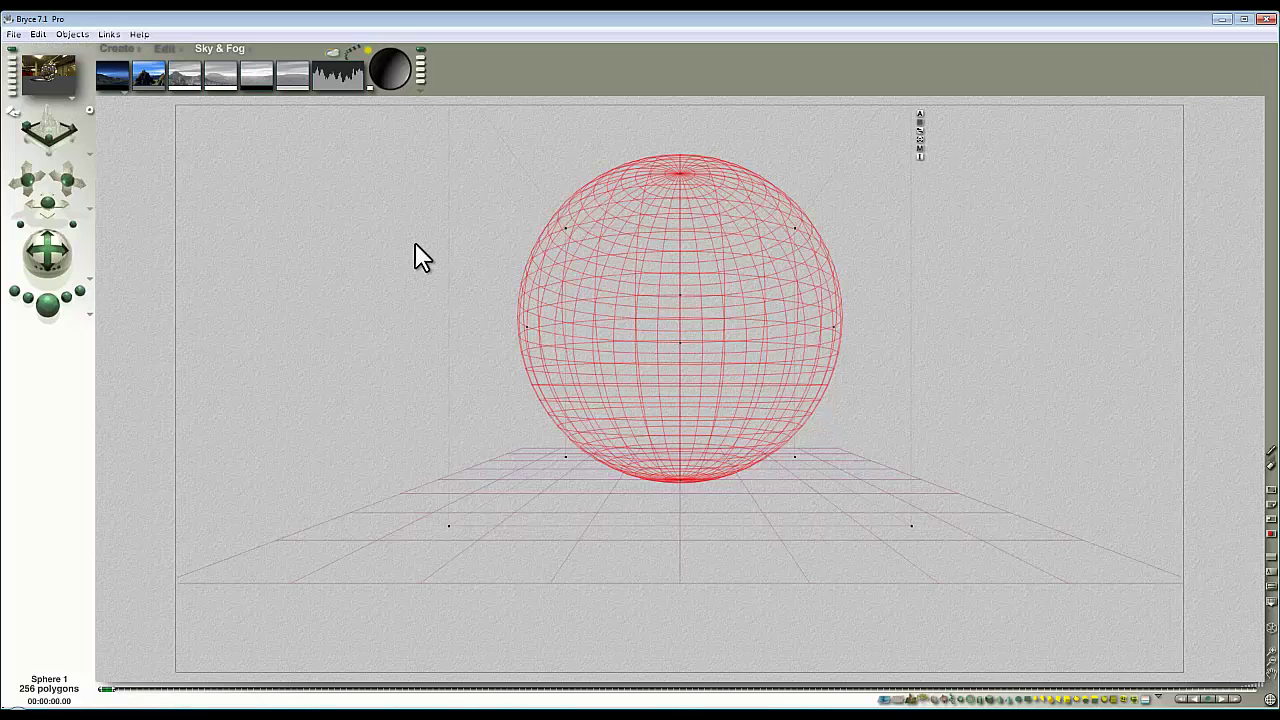
click(48, 303)
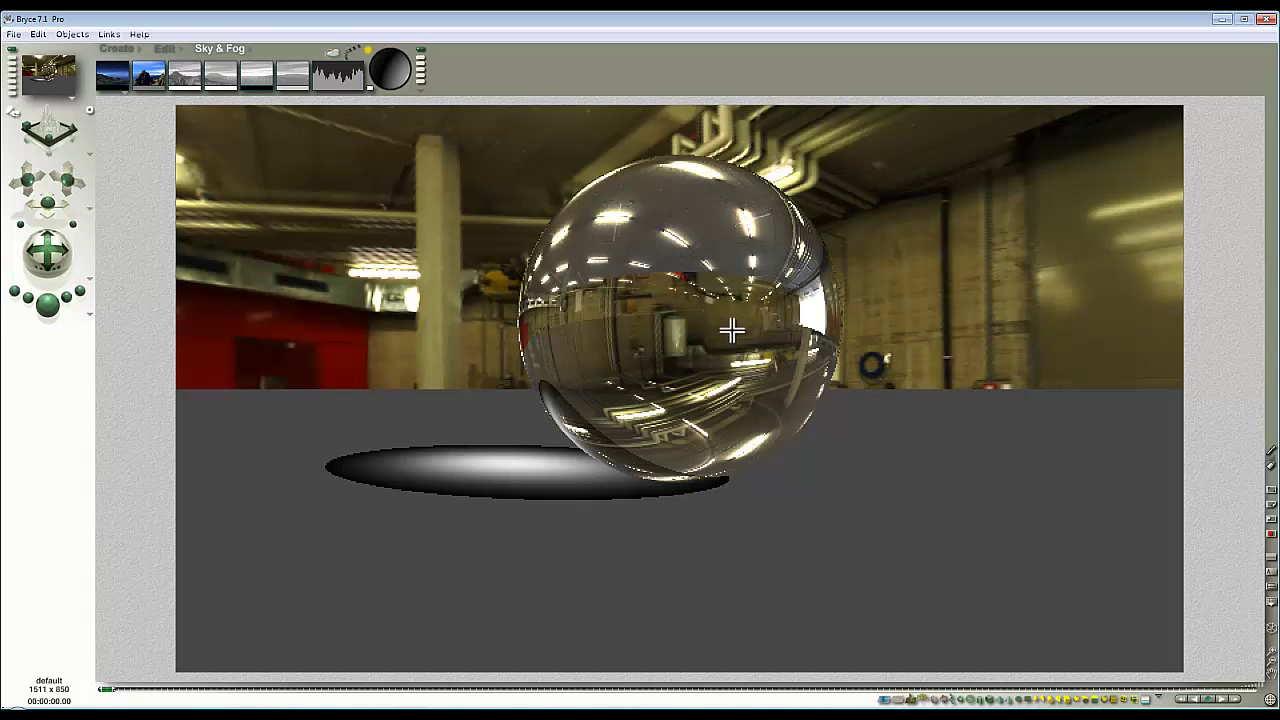
- Duplicate the glass sphere and move the copy sideways to the left until it sits beside the original
click(712, 267)
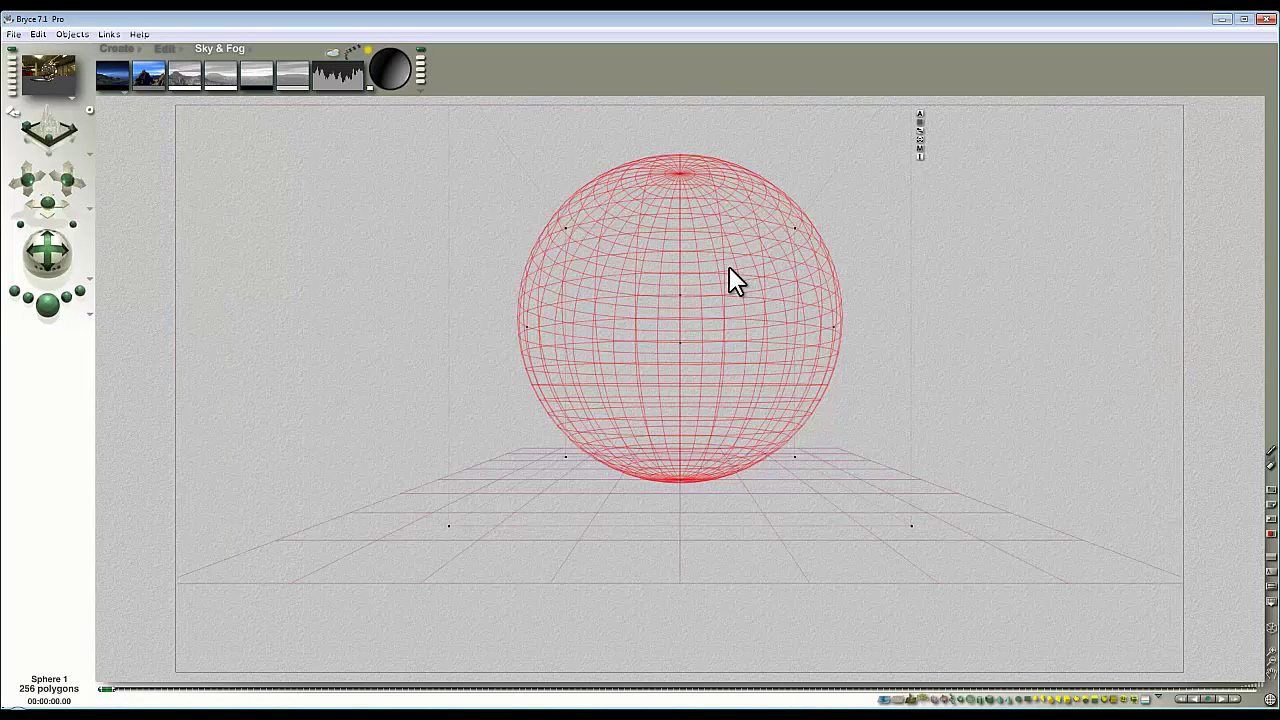
click(165, 48)
mouse_move(265, 80)
mouse_down()
mouse_move(180, 80)
mouse_move(252, 80)
mouse_up()
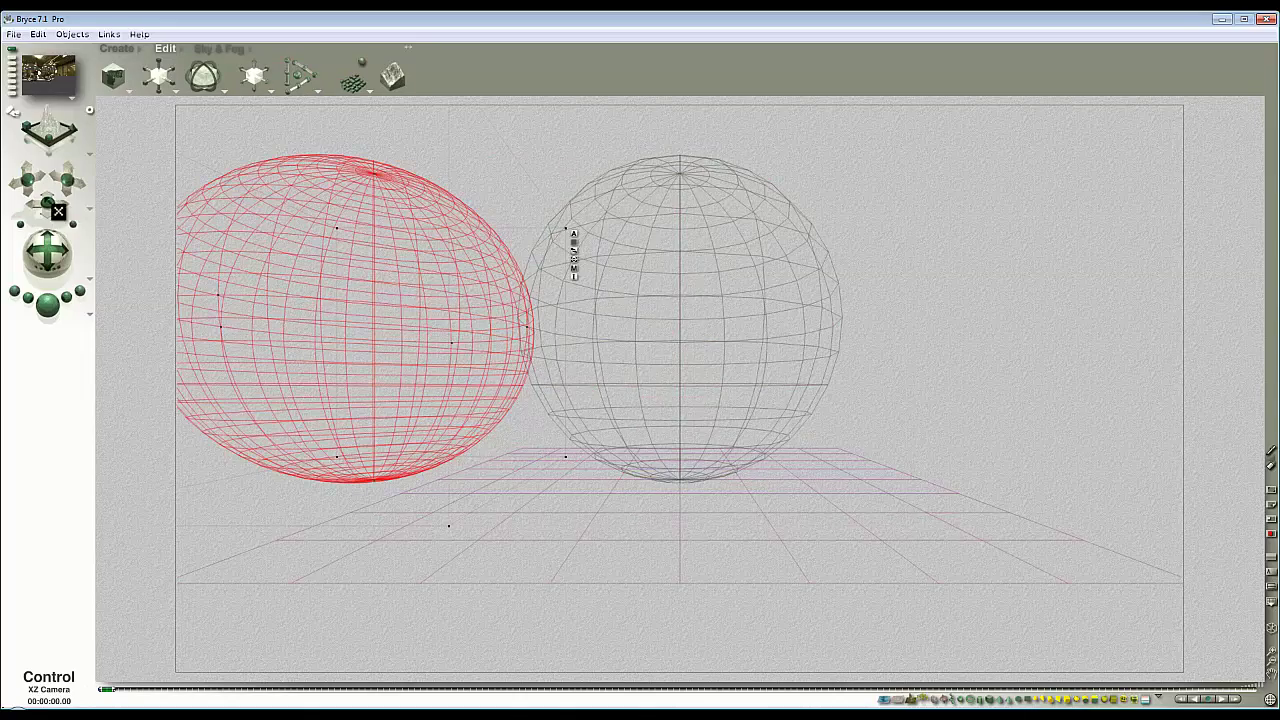
- Reframe the camera so both spheres fit in view from a higher angle, and render the scene
drag(50, 206, 69, 188)
drag(68, 251, 57, 253)
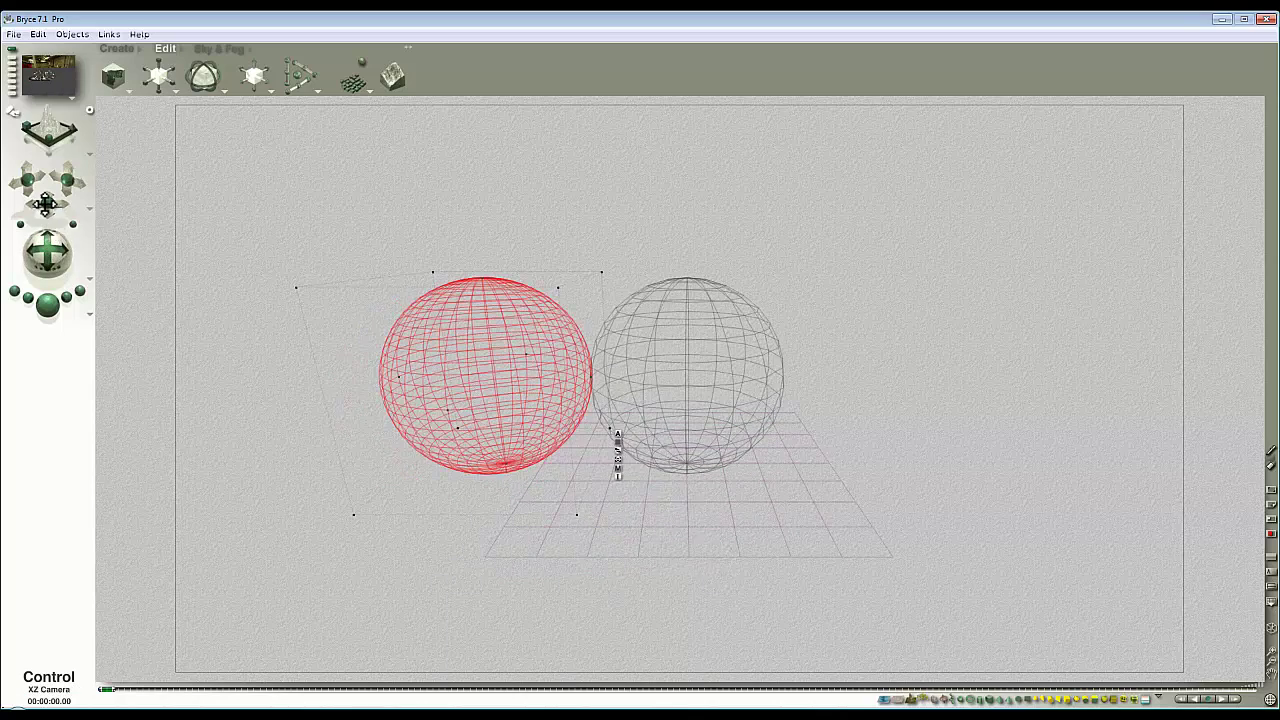
drag(47, 207, 47, 200)
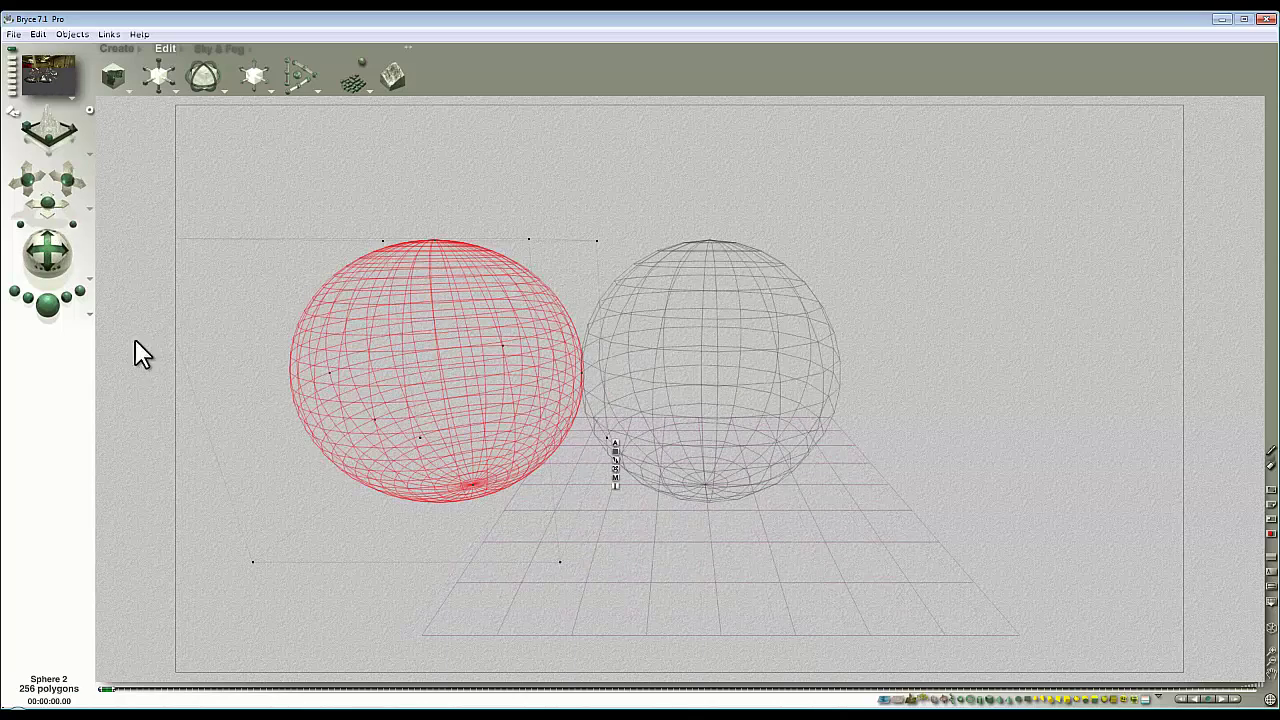
click(47, 305)
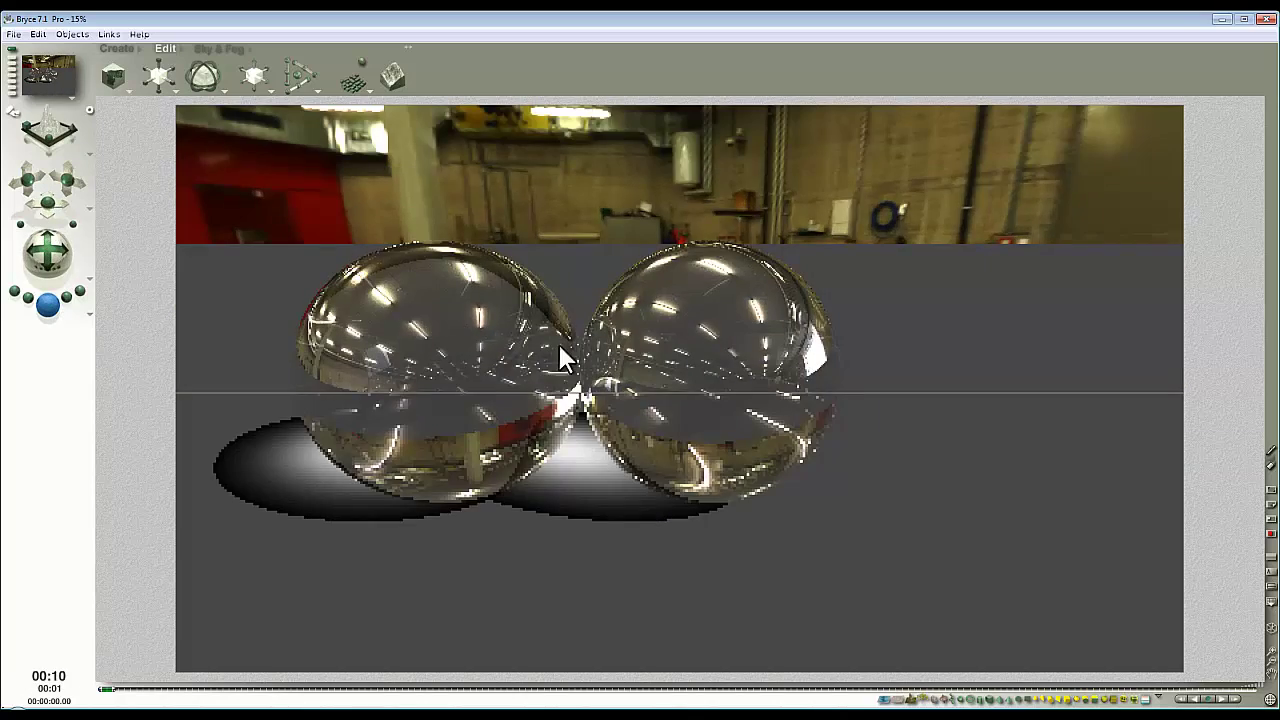
- Duplicate the left sphere in place and shrink the copy uniformly to about 102.17, forming a slightly smaller inner sphere
click(499, 318)
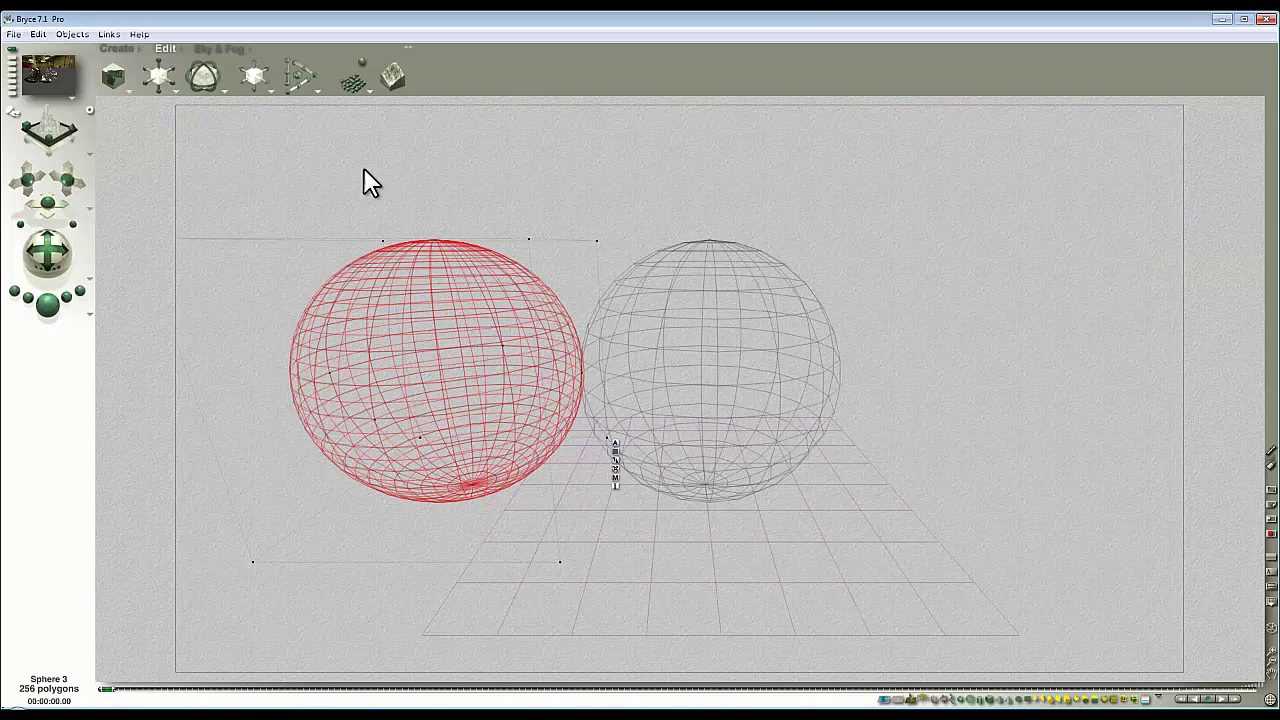
click(158, 75)
drag(158, 75, 161, 76)
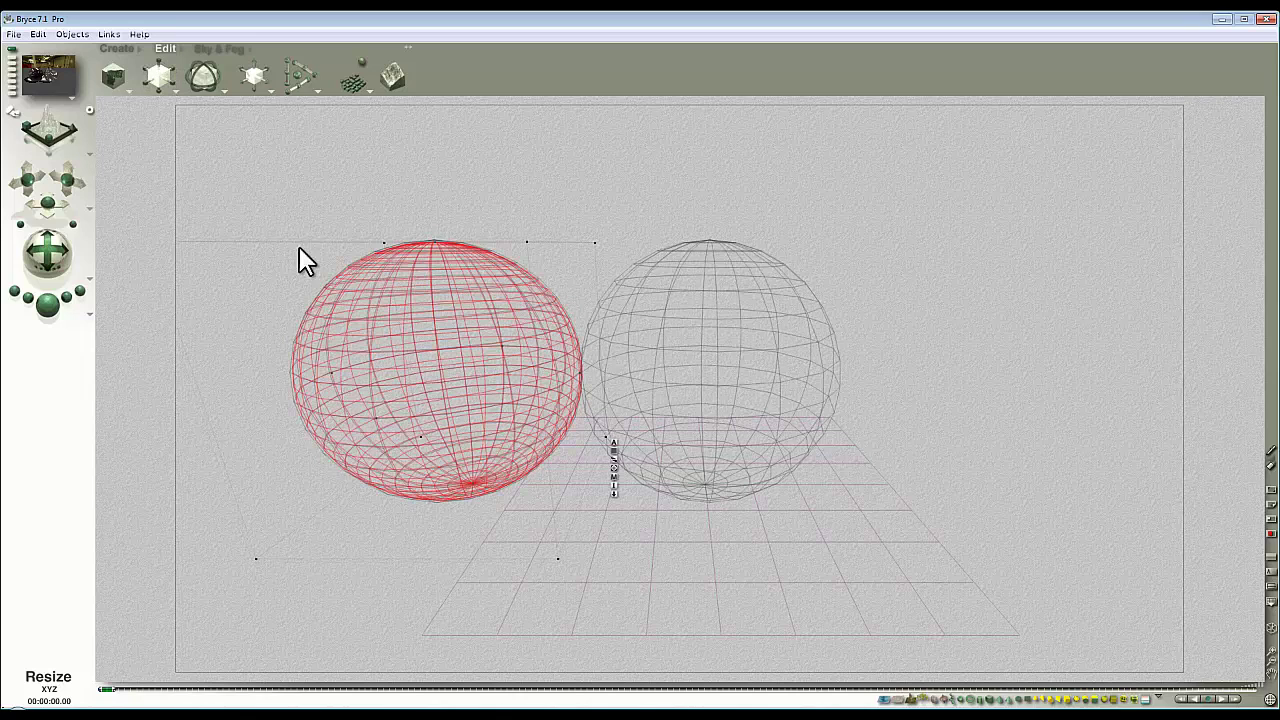
- Set the inner sphere material's refraction to 100 and apply the change
click(614, 476)
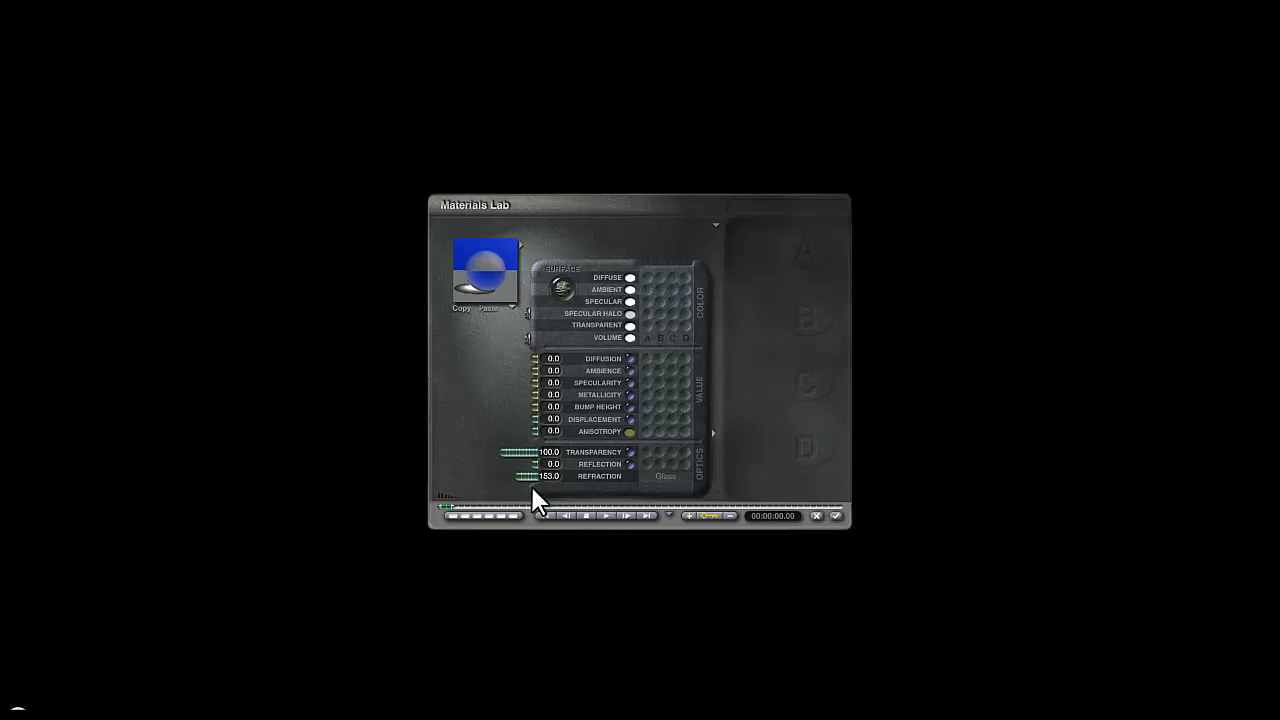
text(100)
key(Return)
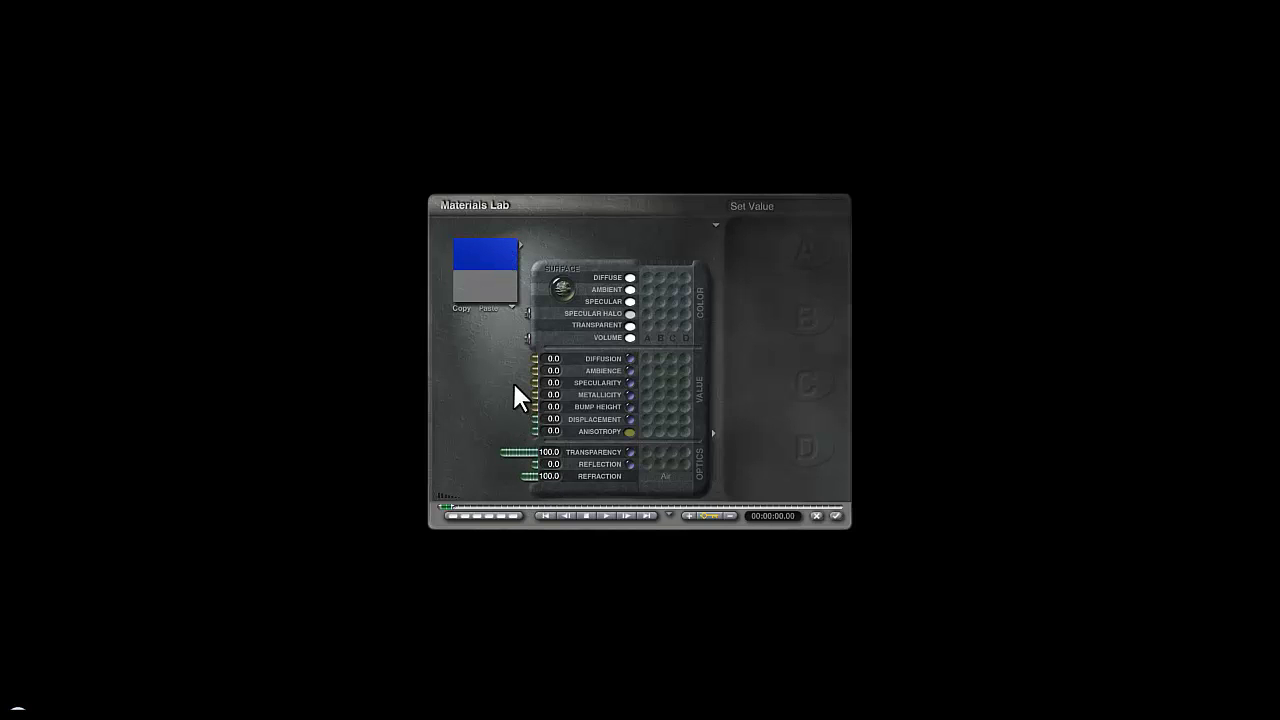
click(837, 515)
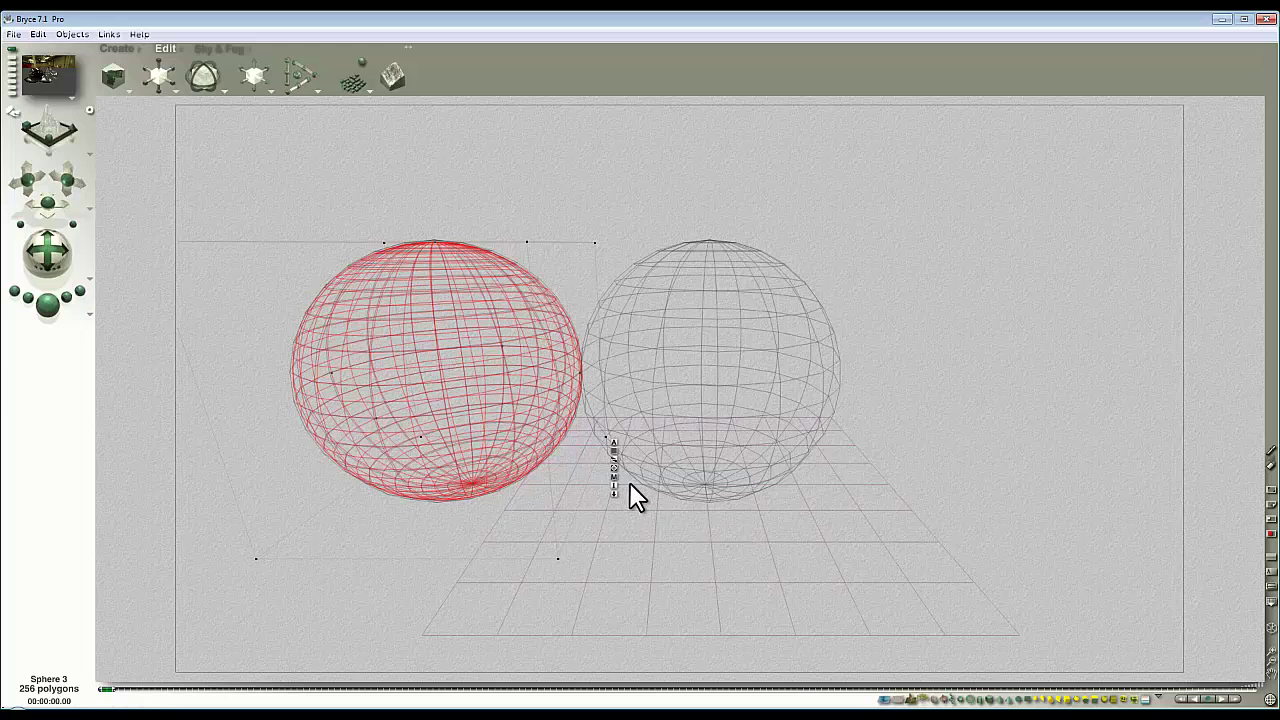
- Make the inner sphere a negative Boolean with Transfer Material of Negative Boolean enabled
click(614, 442)
click(647, 534)
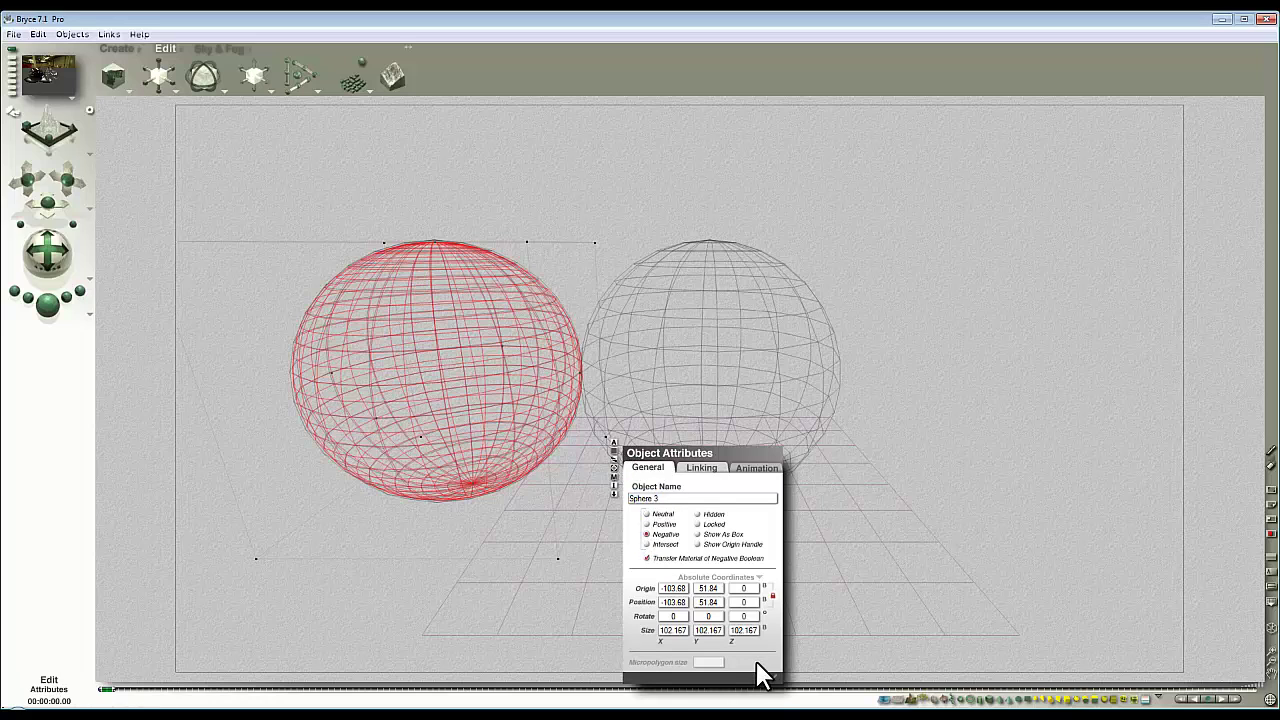
click(773, 679)
- Select the outer sphere around it, check its material, and make that sphere a positive Boolean
ctrl+click(532, 308)
click(543, 316)
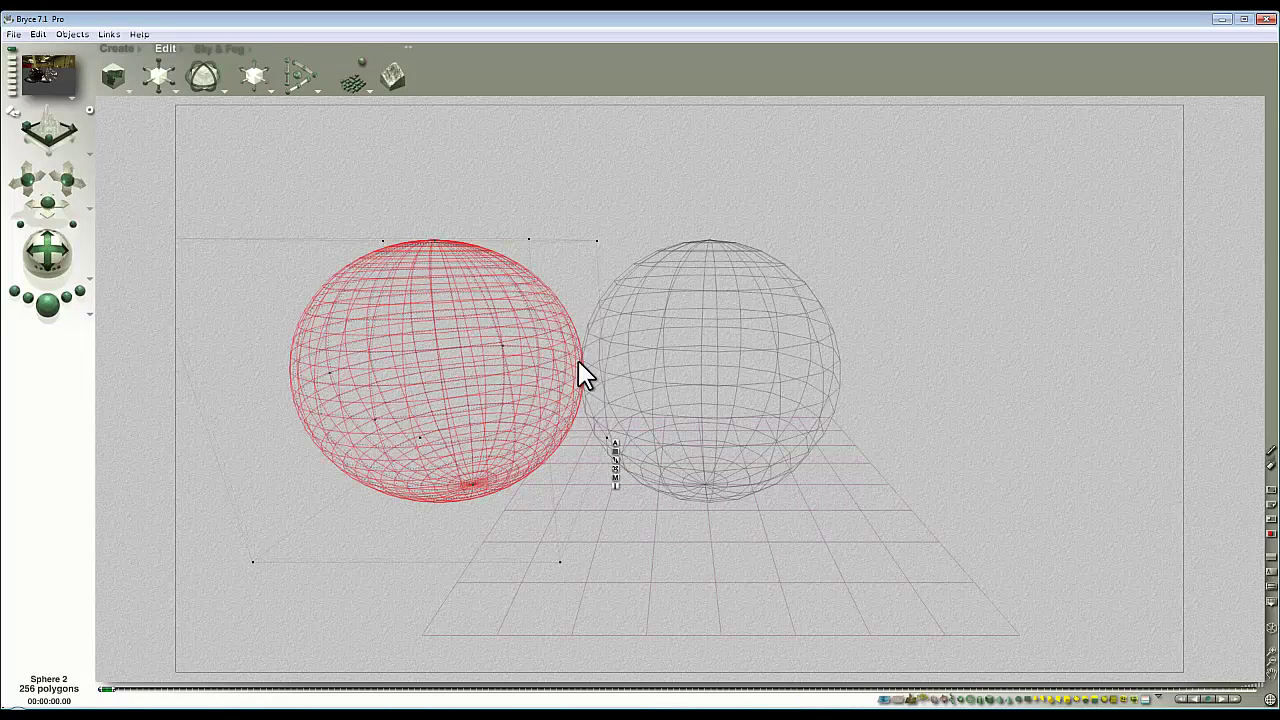
click(614, 468)
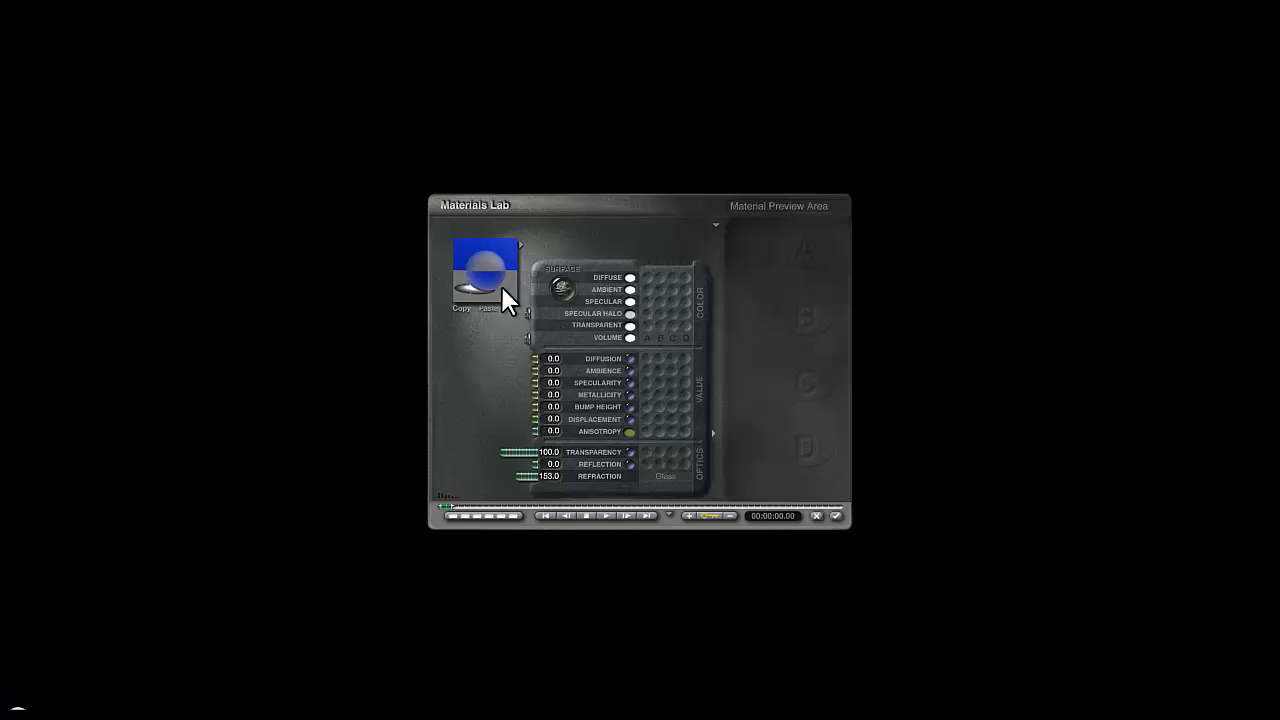
click(815, 517)
click(615, 441)
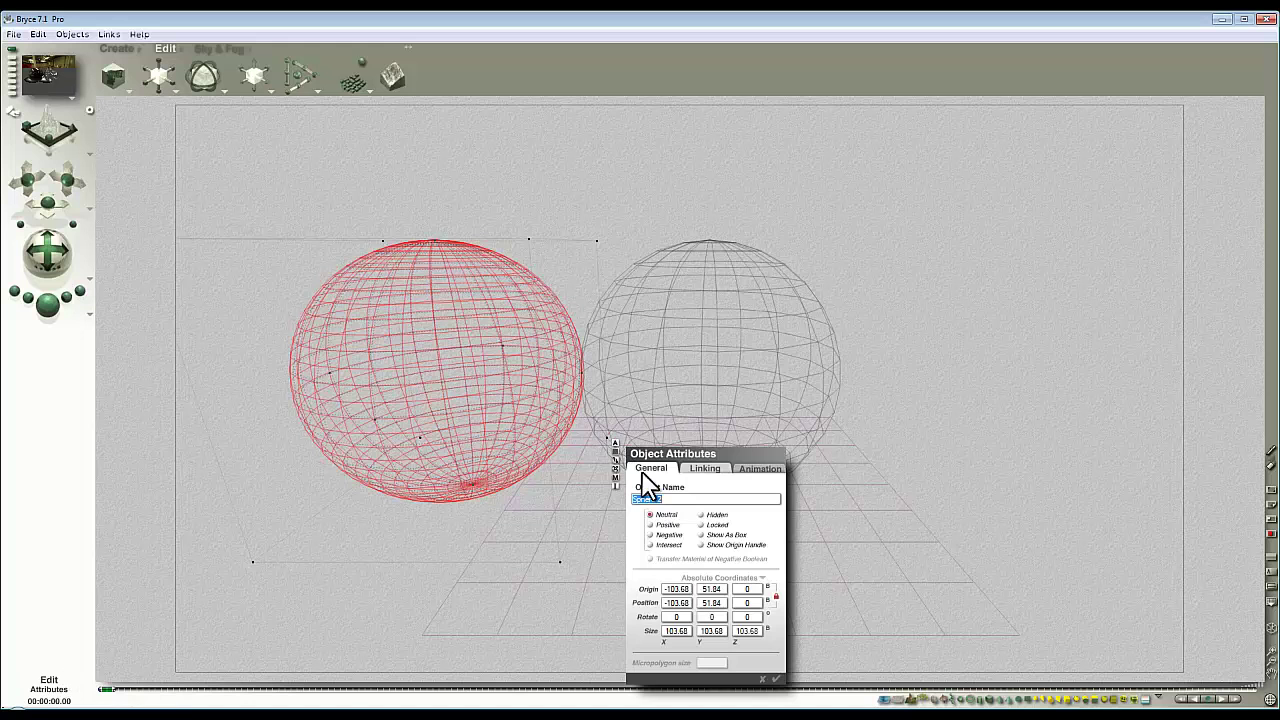
click(663, 524)
click(777, 680)
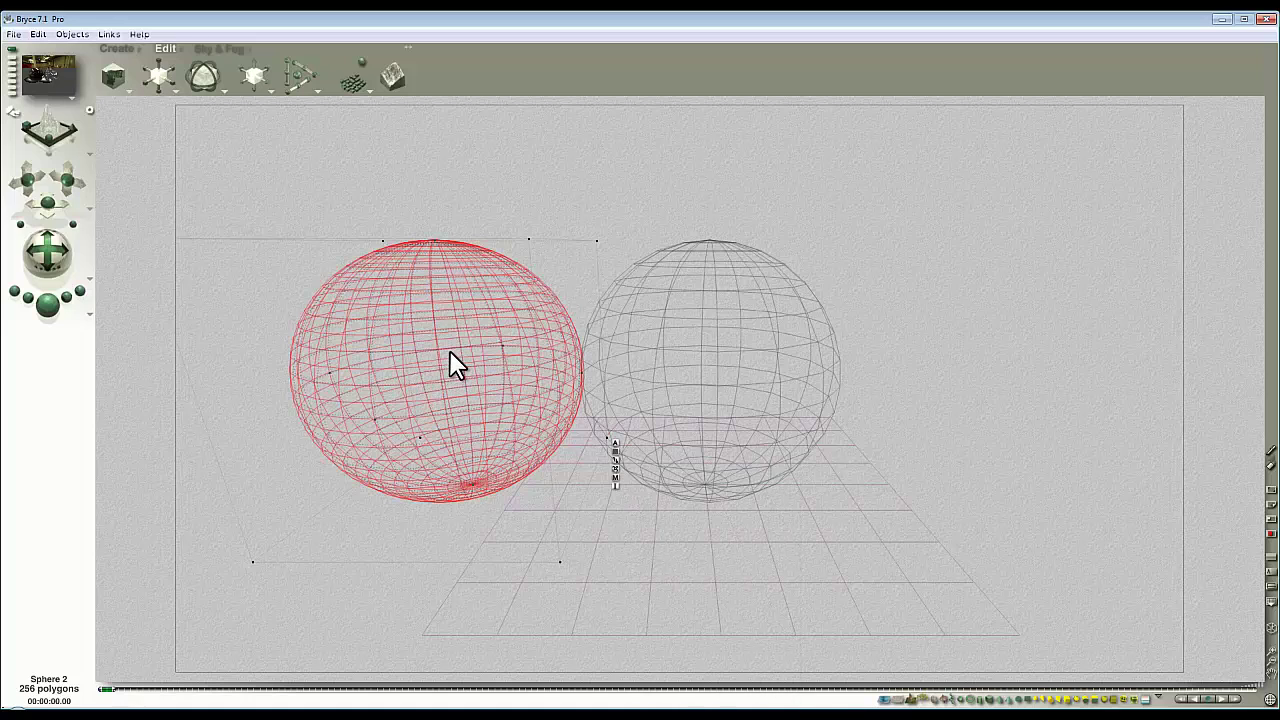
- Group the nested inner and outer spheres into a hollow glass bubble and render the scene
ctrl+click(450, 350)
click(482, 407)
click(616, 485)
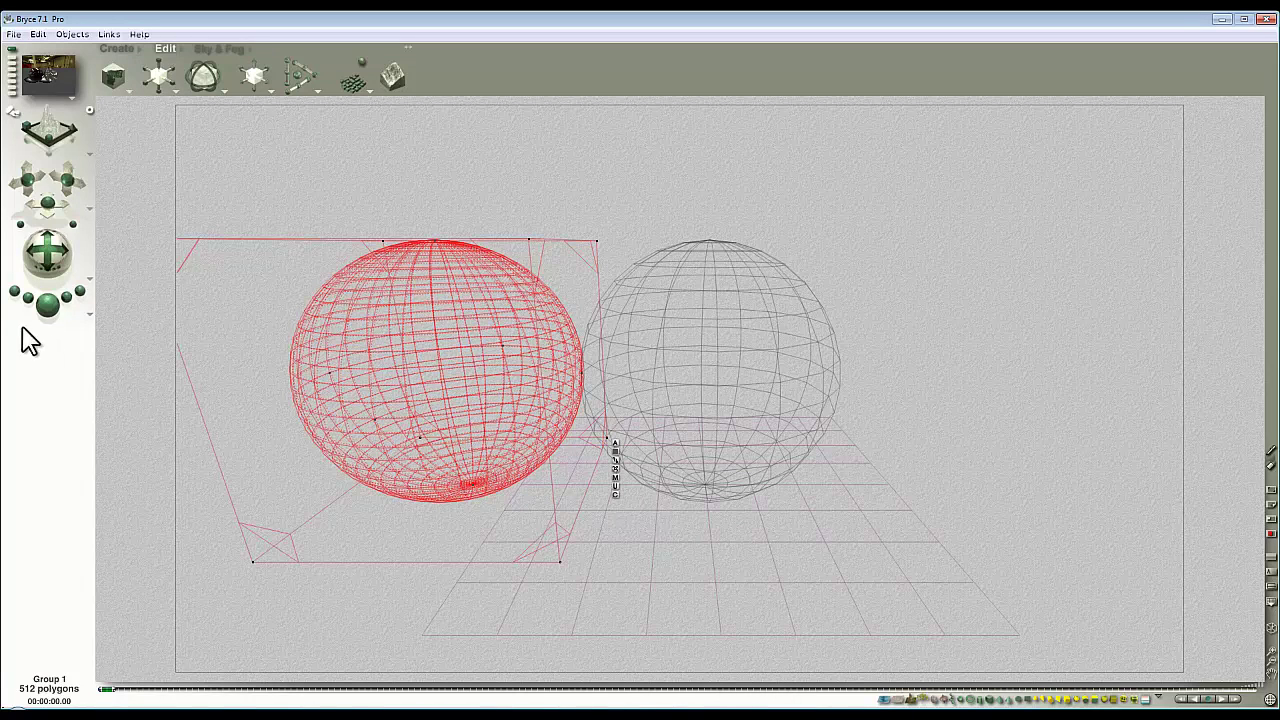
click(45, 305)
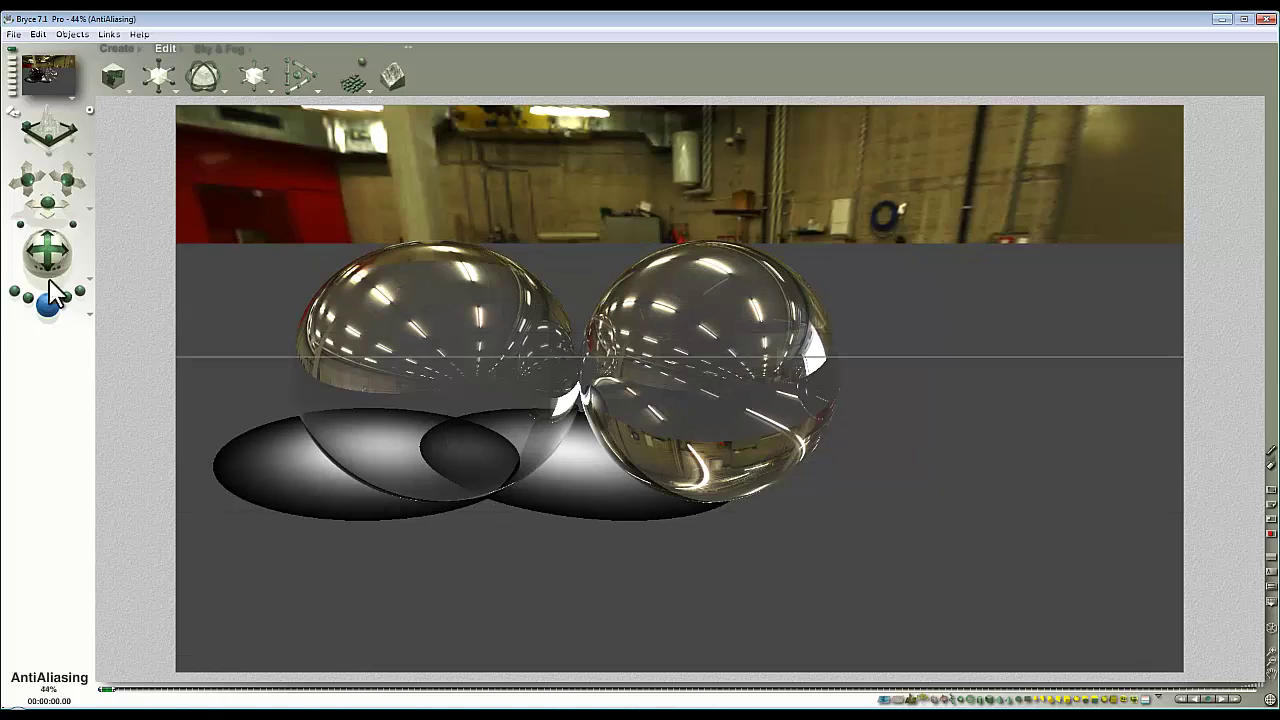
- Swing the camera to a lower viewpoint that shows more of the garage behind the spheres, and render again
click(65, 178)
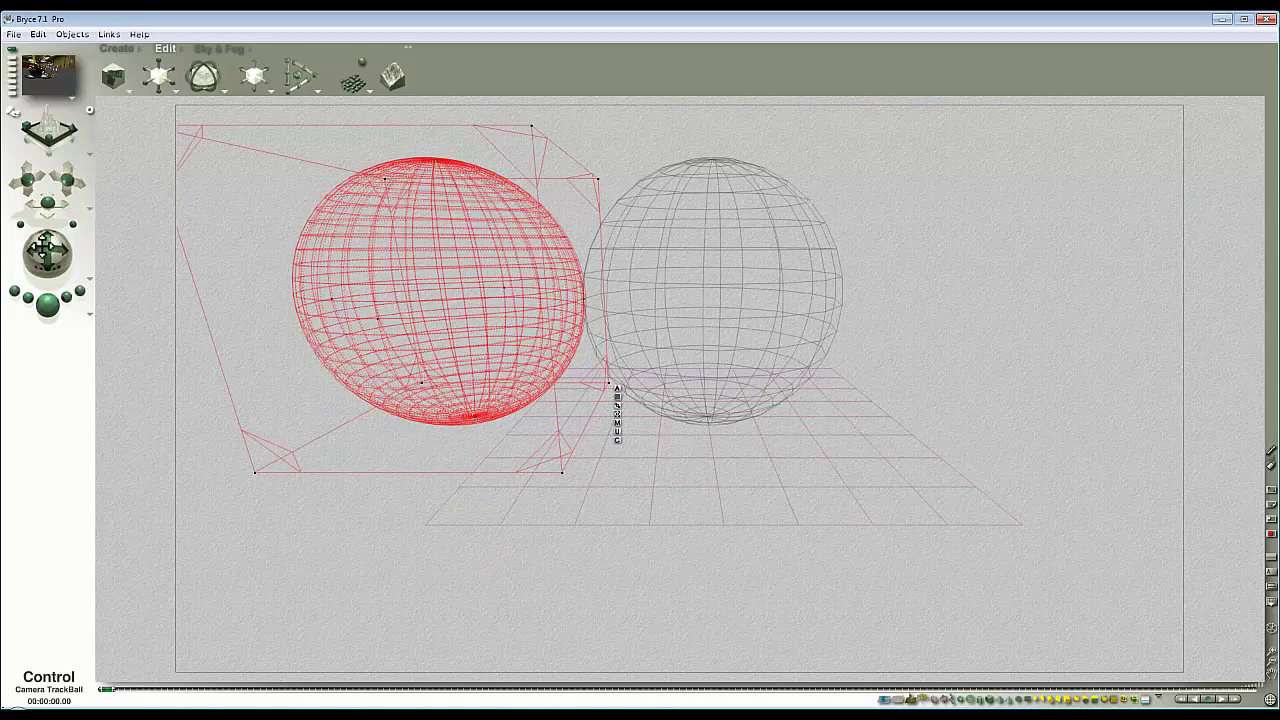
drag(47, 250, 394, 277)
click(47, 305)
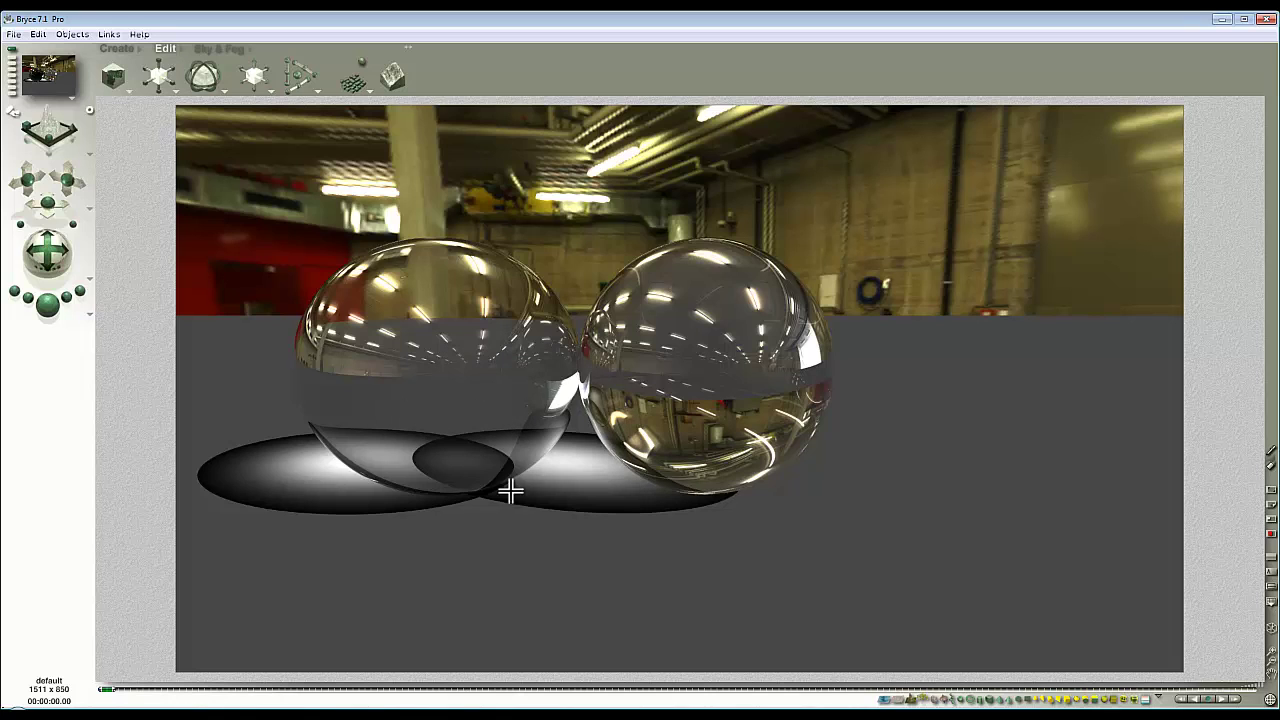
- Adjust the optics of the grouped inner sphere's material, entering 15, then apply the material and render the scene
click(502, 415)
ctrl+click(535, 388)
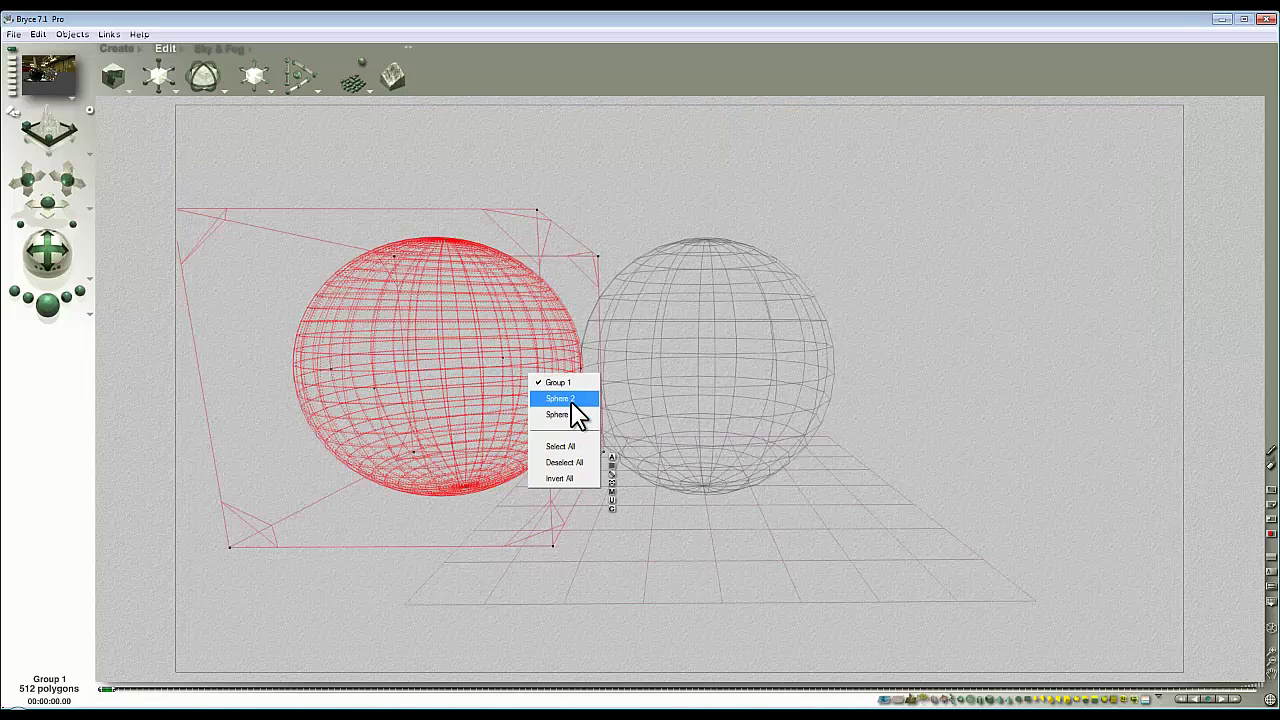
click(560, 412)
click(611, 491)
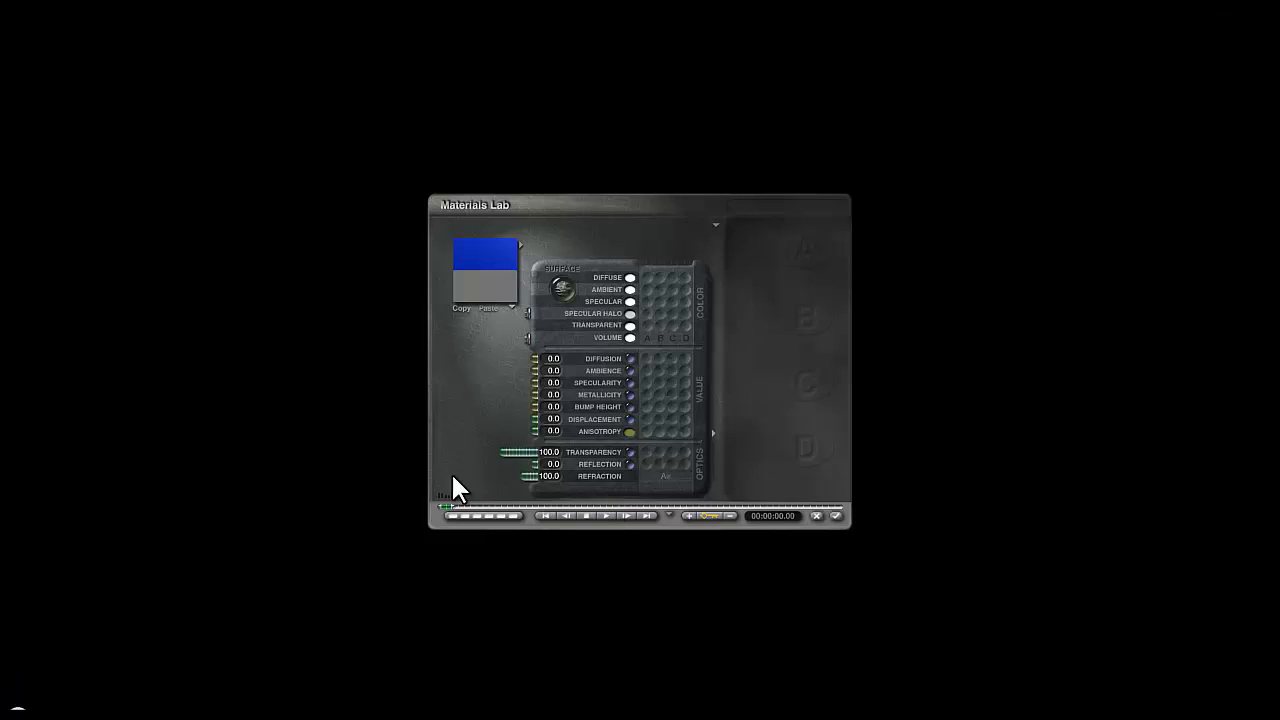
text(15)
key(Return)
click(836, 516)
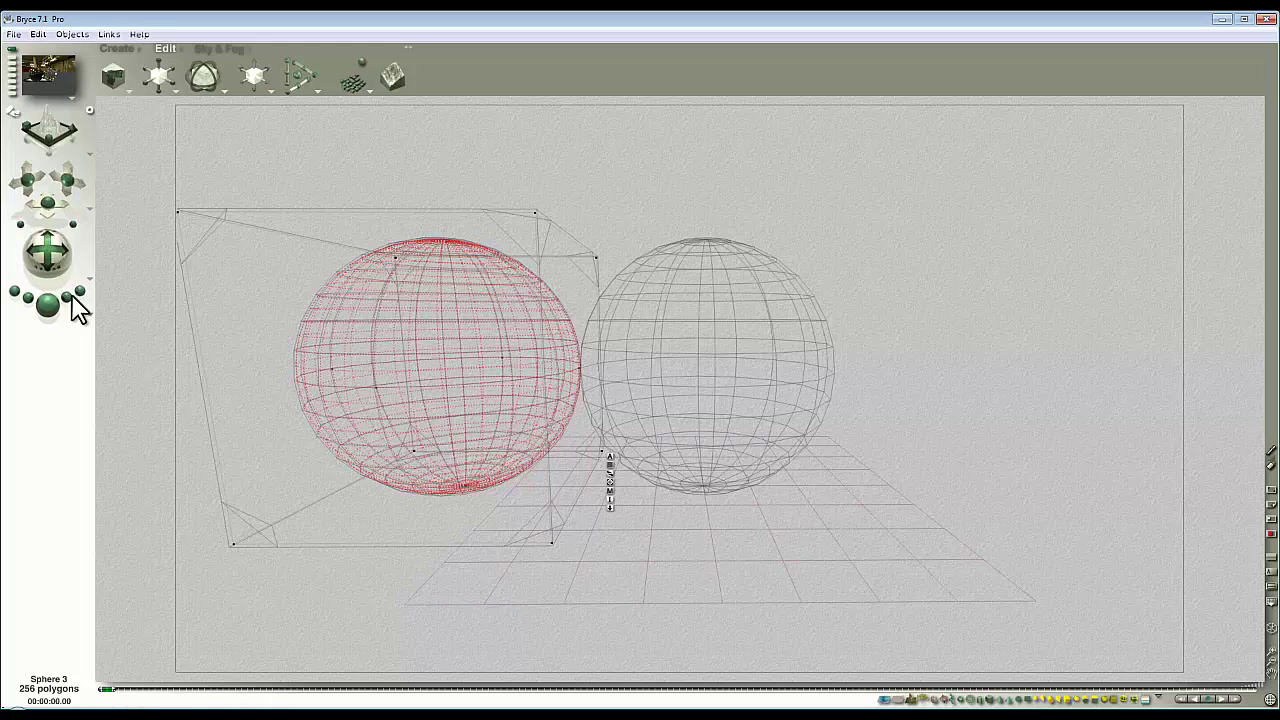
key(ctrl+r)
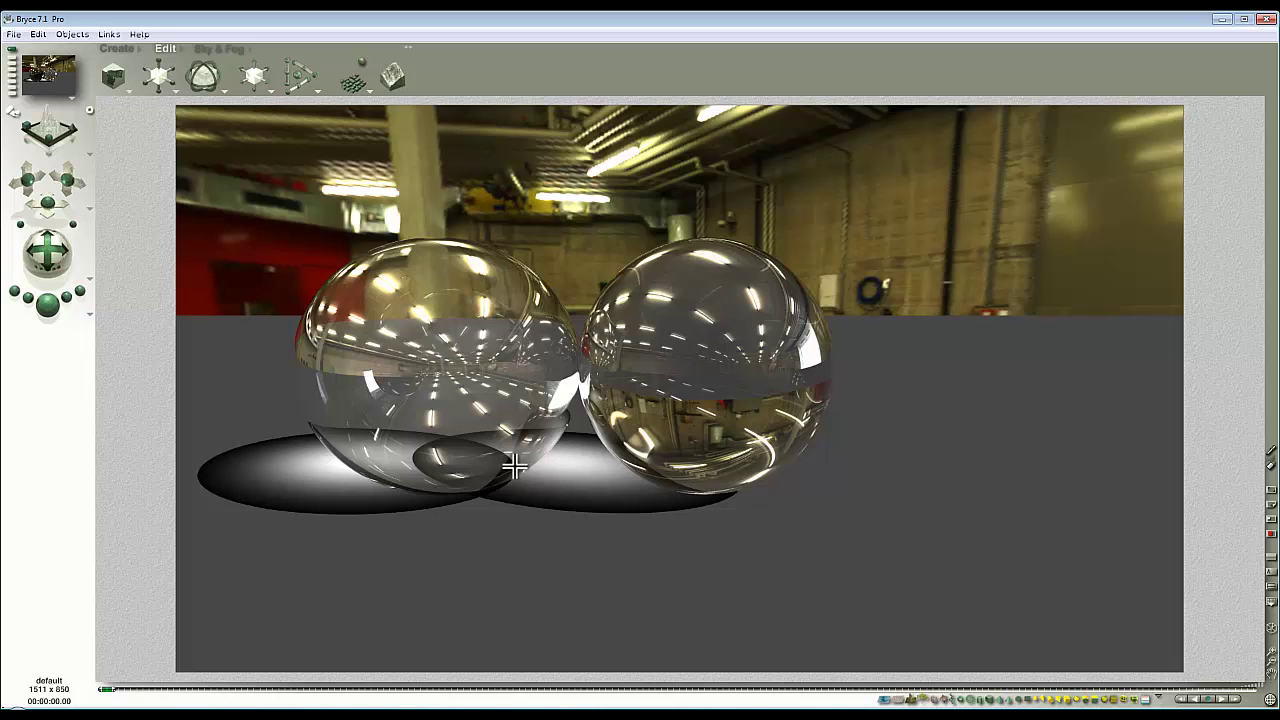
- Duplicate the solid glass sphere and move the copy sideways to the right, beside the original
click(501, 419)
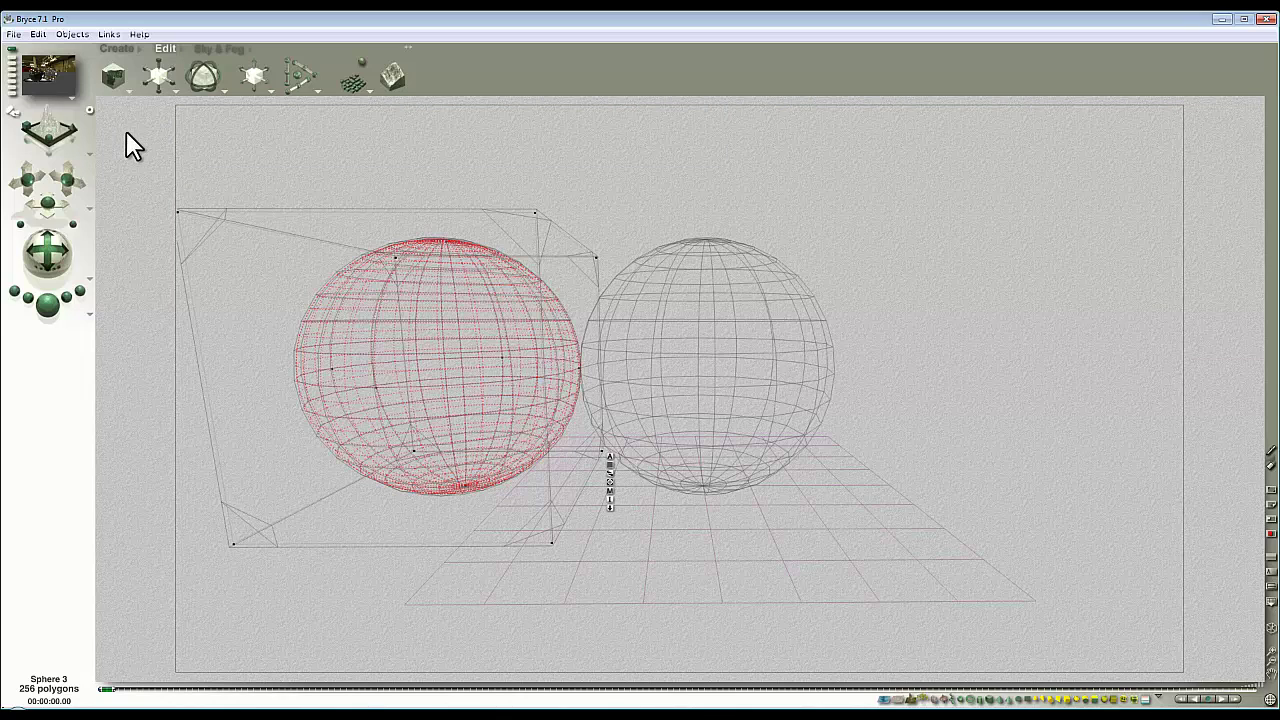
click(765, 349)
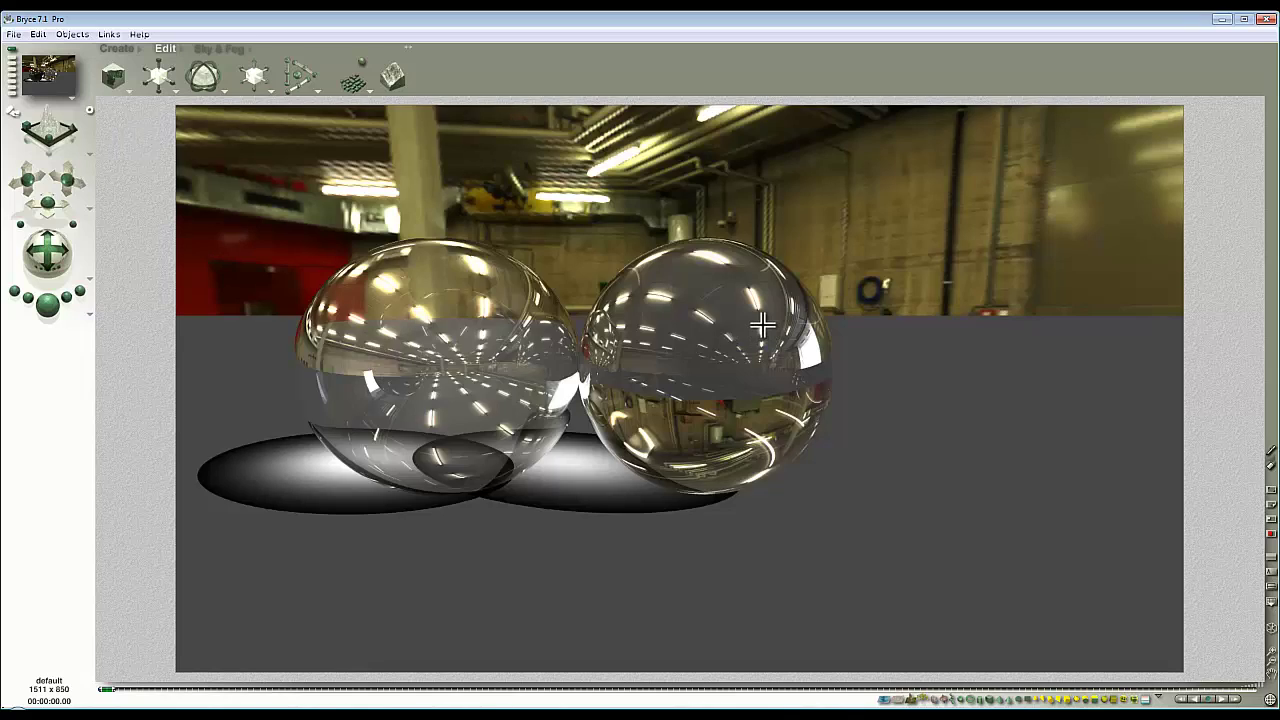
click(762, 323)
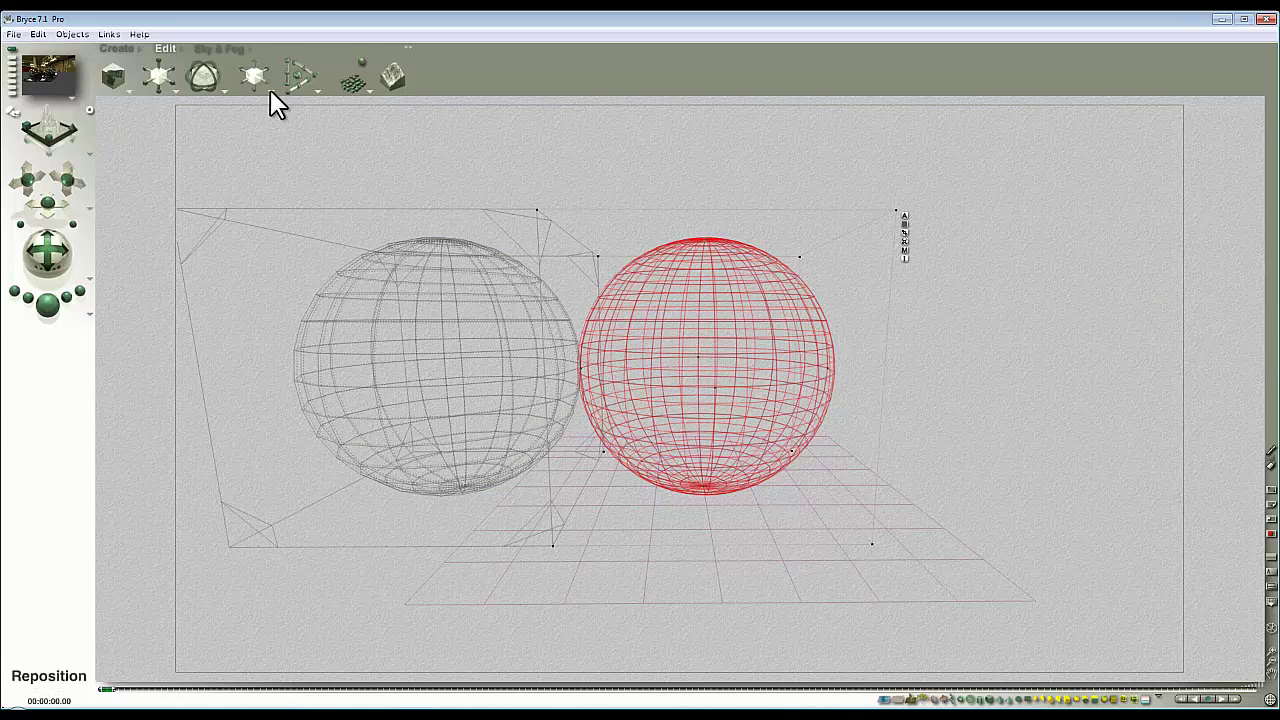
key(ctrl+d)
drag(285, 98, 420, 163)
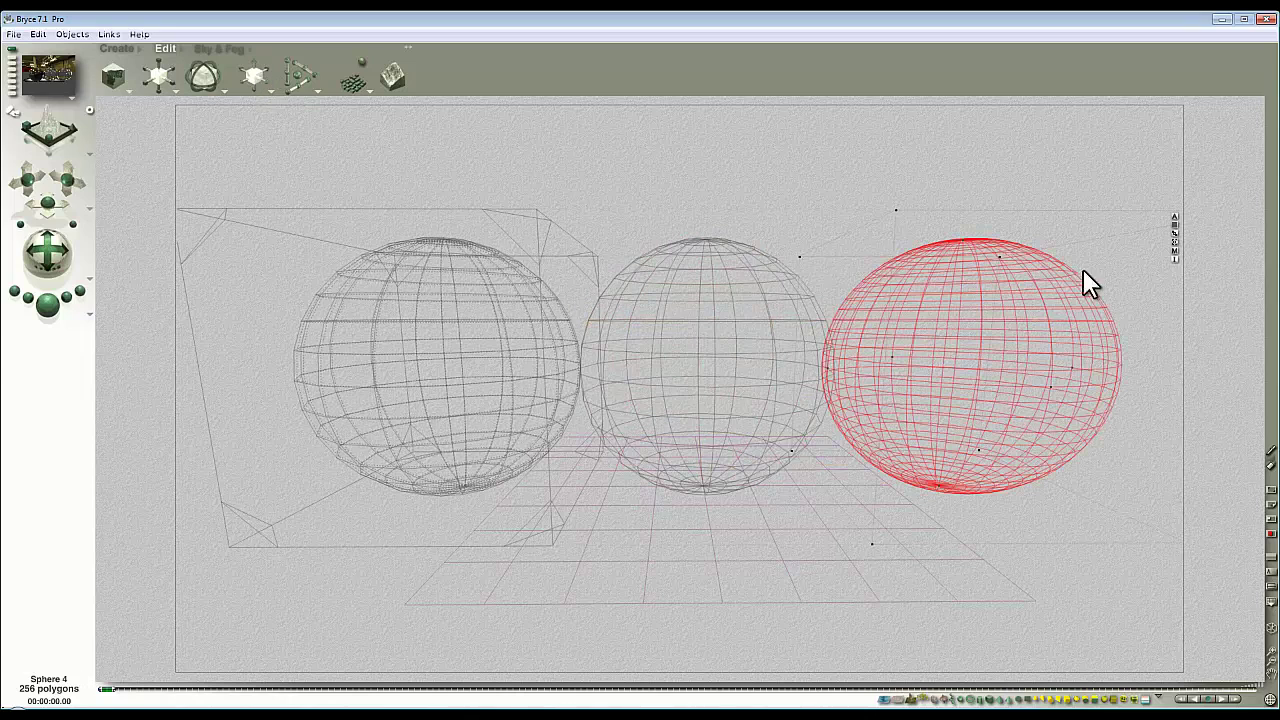
- Assign the Glass Bubble 2 preset from the clear glass materials to the duplicated sphere on the right
click(1176, 250)
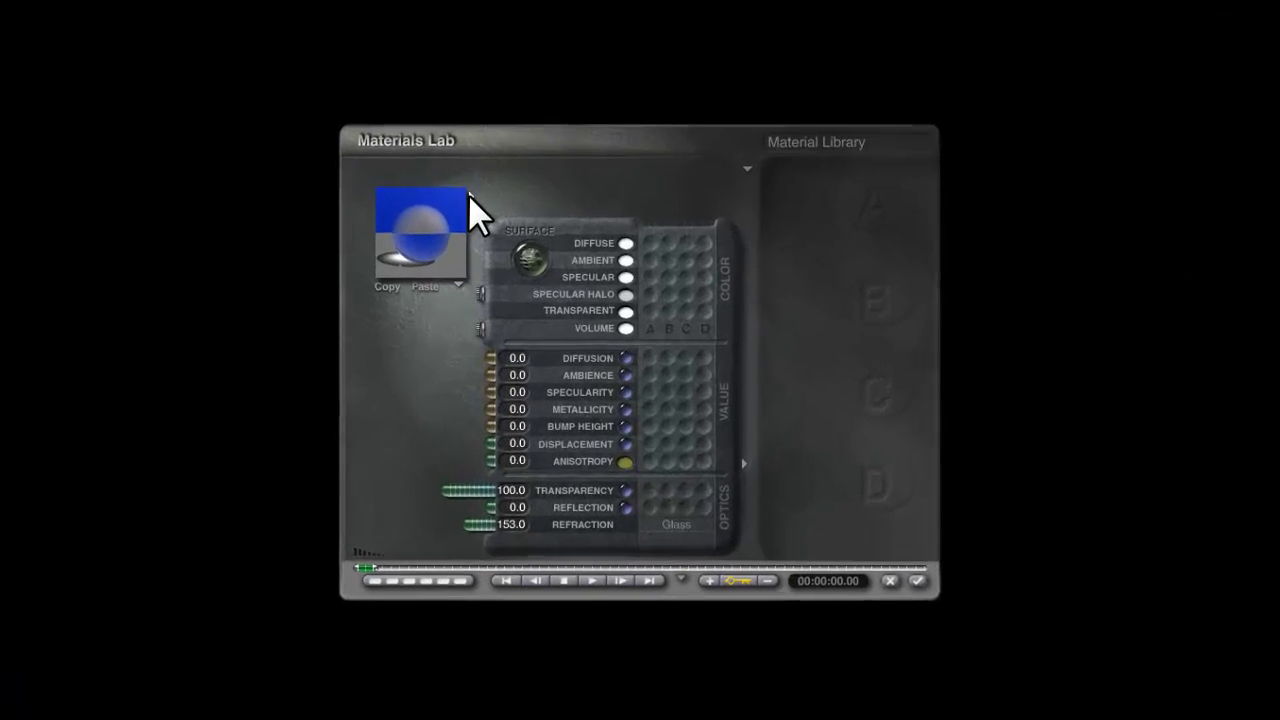
click(468, 196)
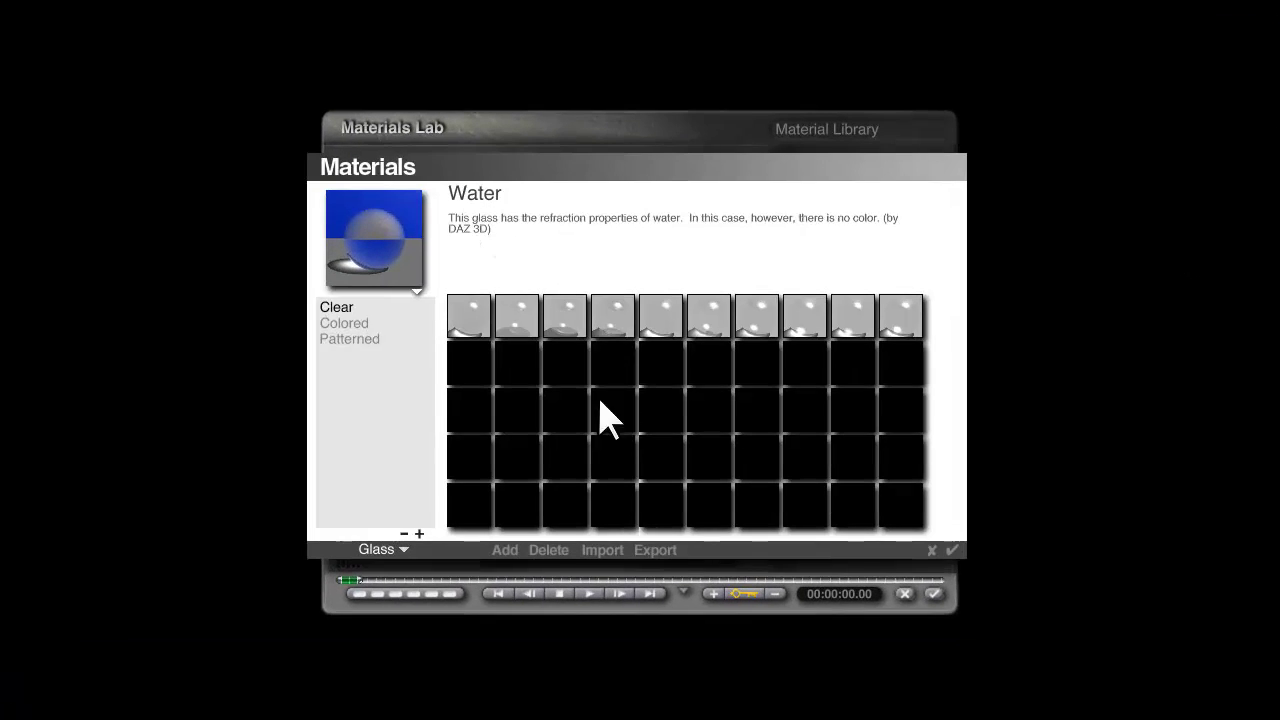
click(546, 330)
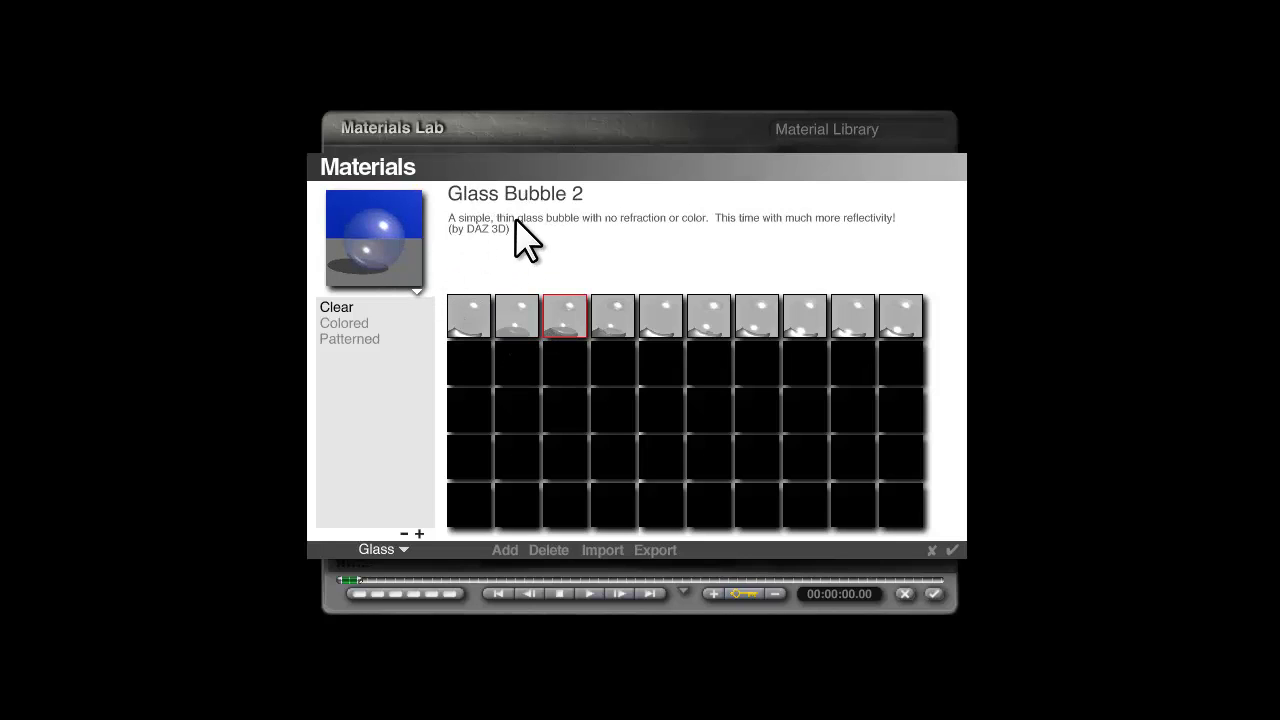
click(952, 550)
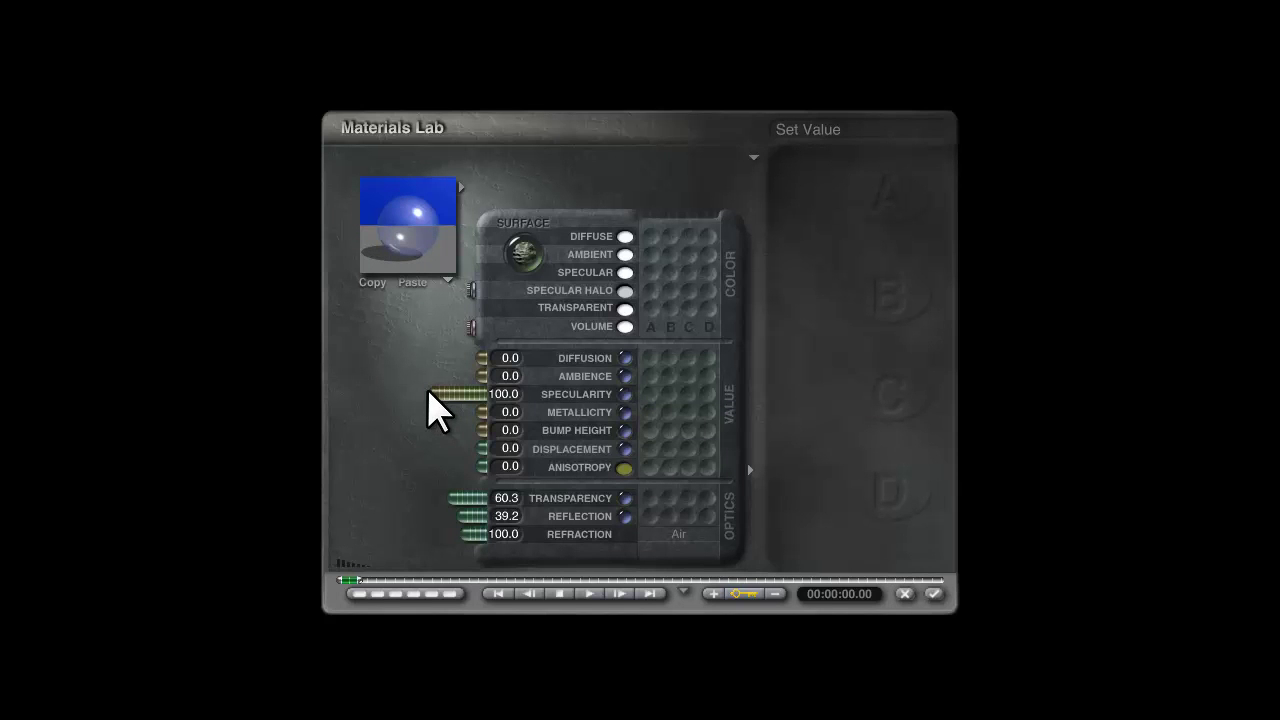
- Set the bubble material's specularity to 0, check the preview, apply the material and render the scene
drag(513, 398, 515, 398)
drag(417, 229, 421, 250)
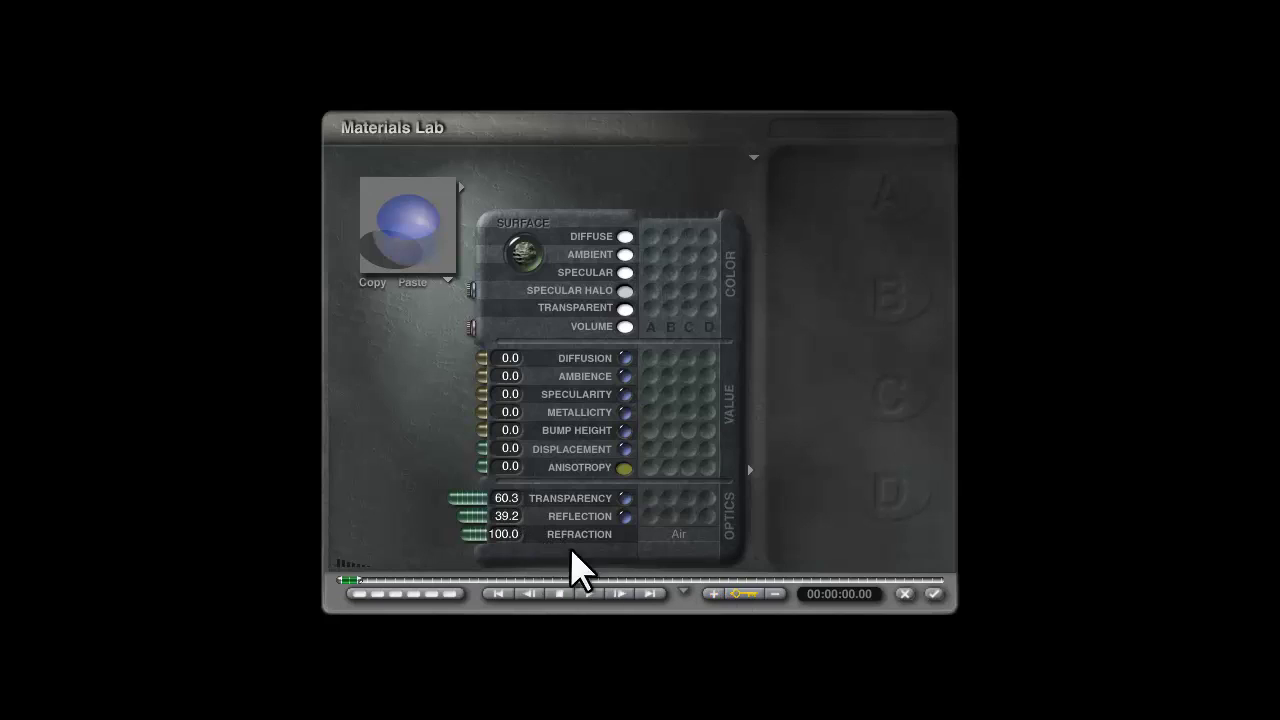
click(933, 594)
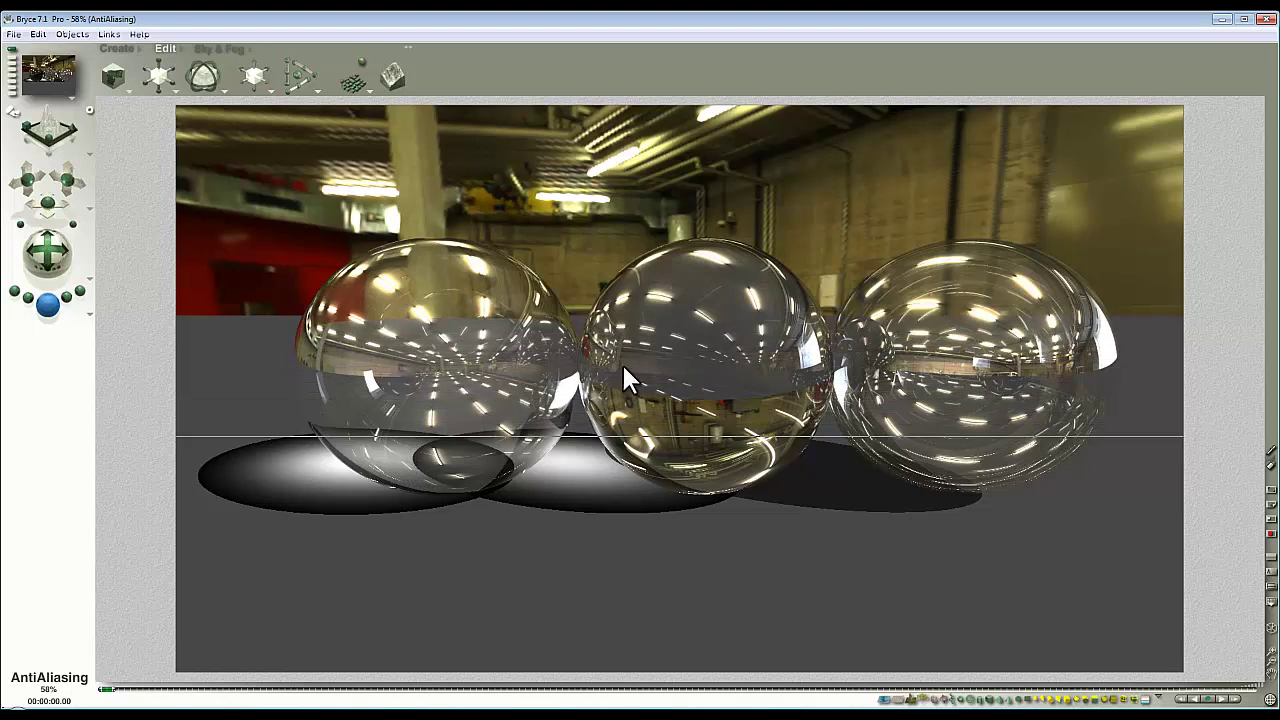
- Set the right sphere's diffuse color to black and its metallicity to 100 in the Materials Lab
click(1014, 372)
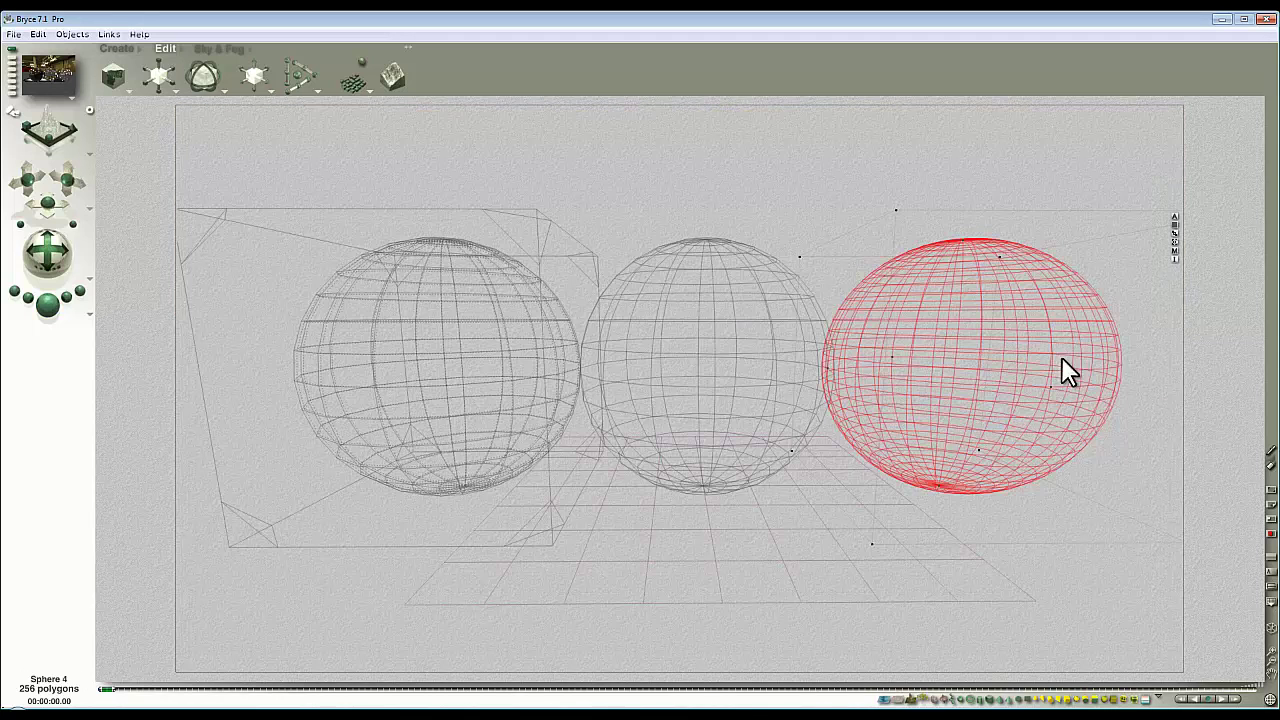
click(1175, 241)
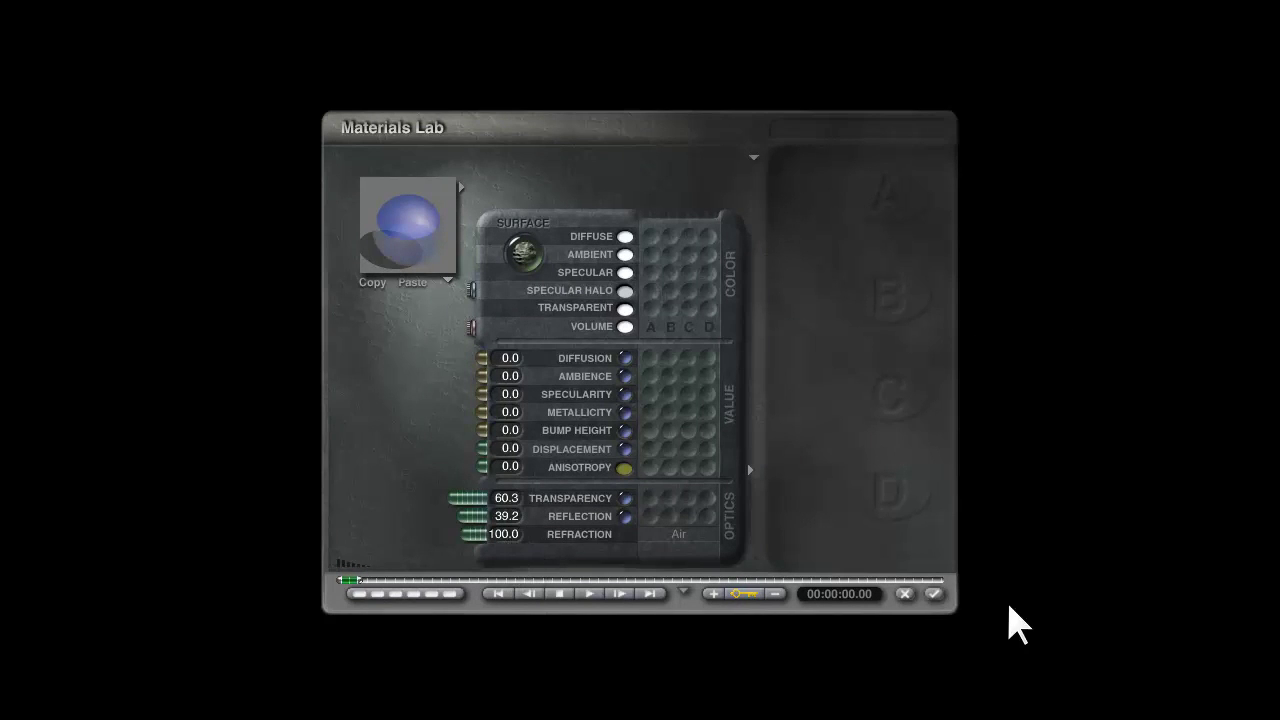
click(933, 594)
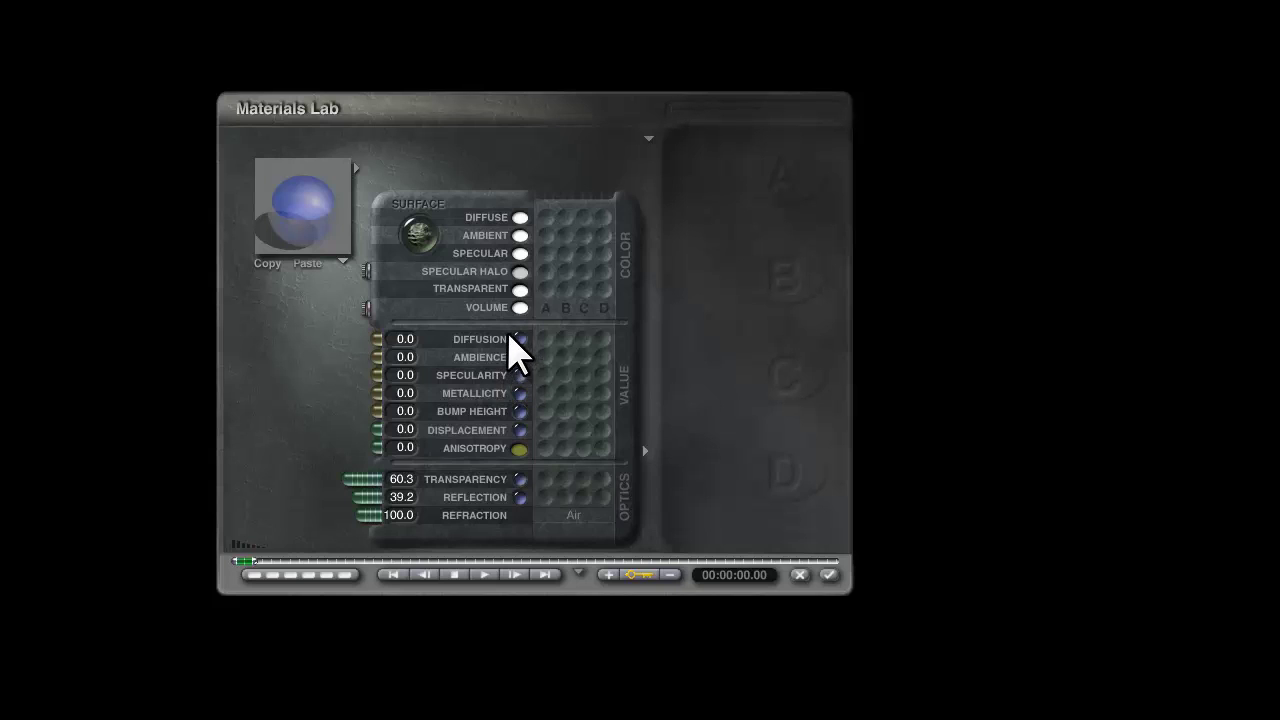
drag(520, 235, 777, 215)
drag(1250, 200, 1243, 243)
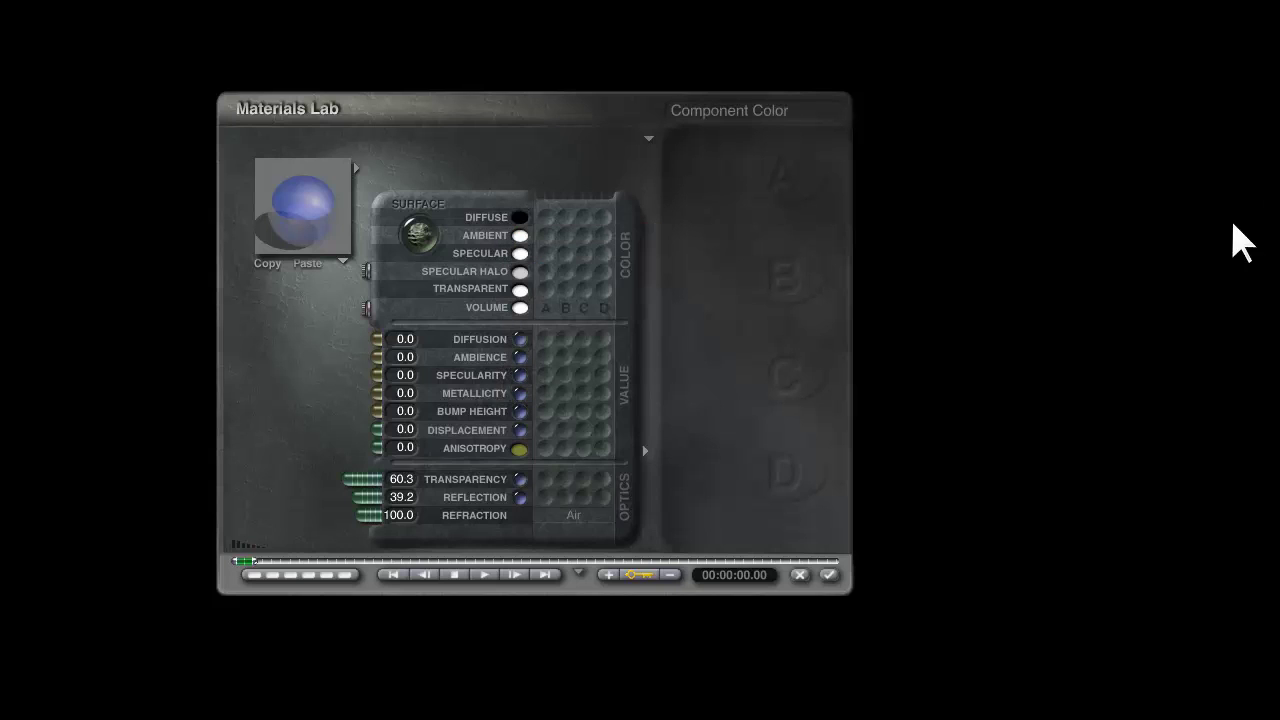
drag(378, 393, 236, 372)
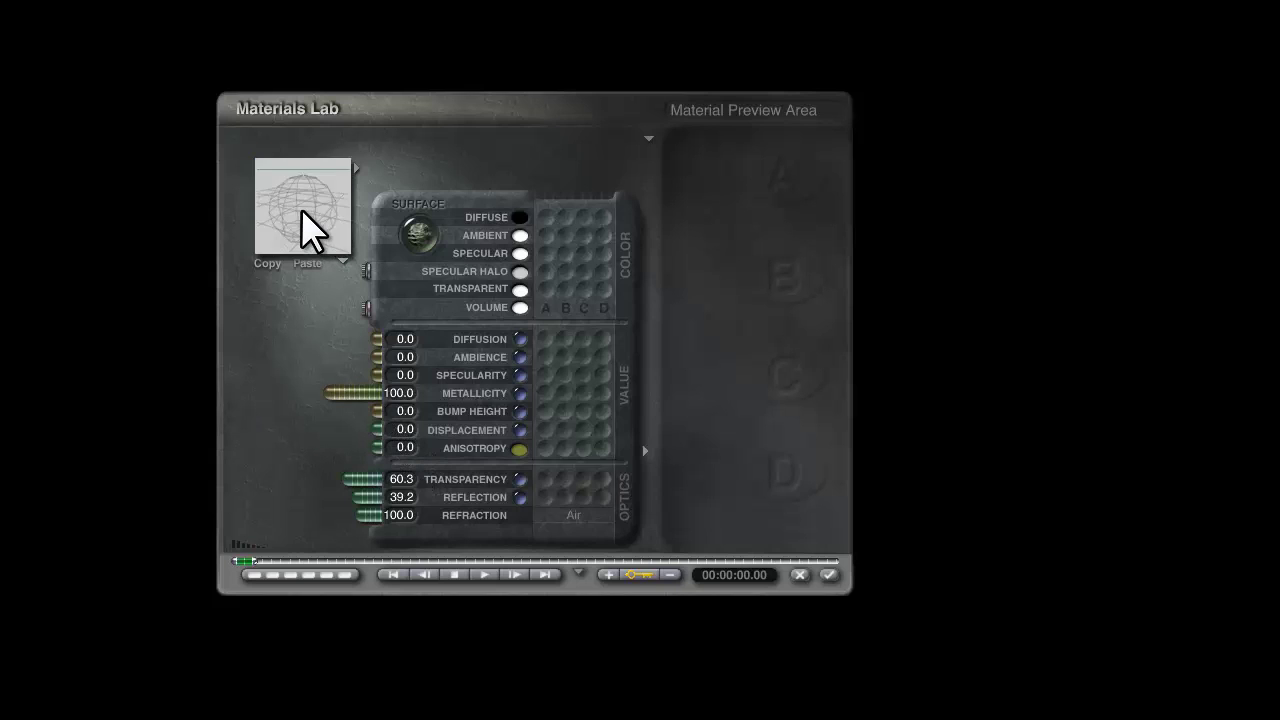
drag(304, 243, 308, 252)
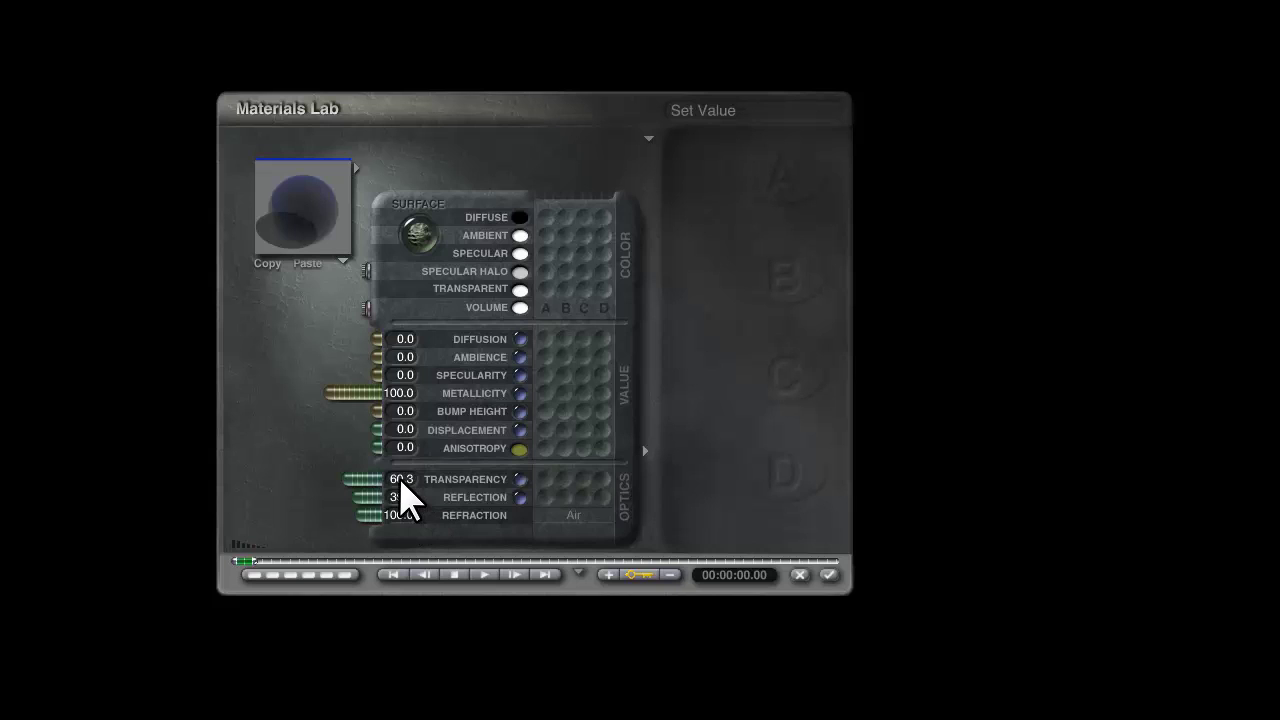
drag(314, 266, 317, 249)
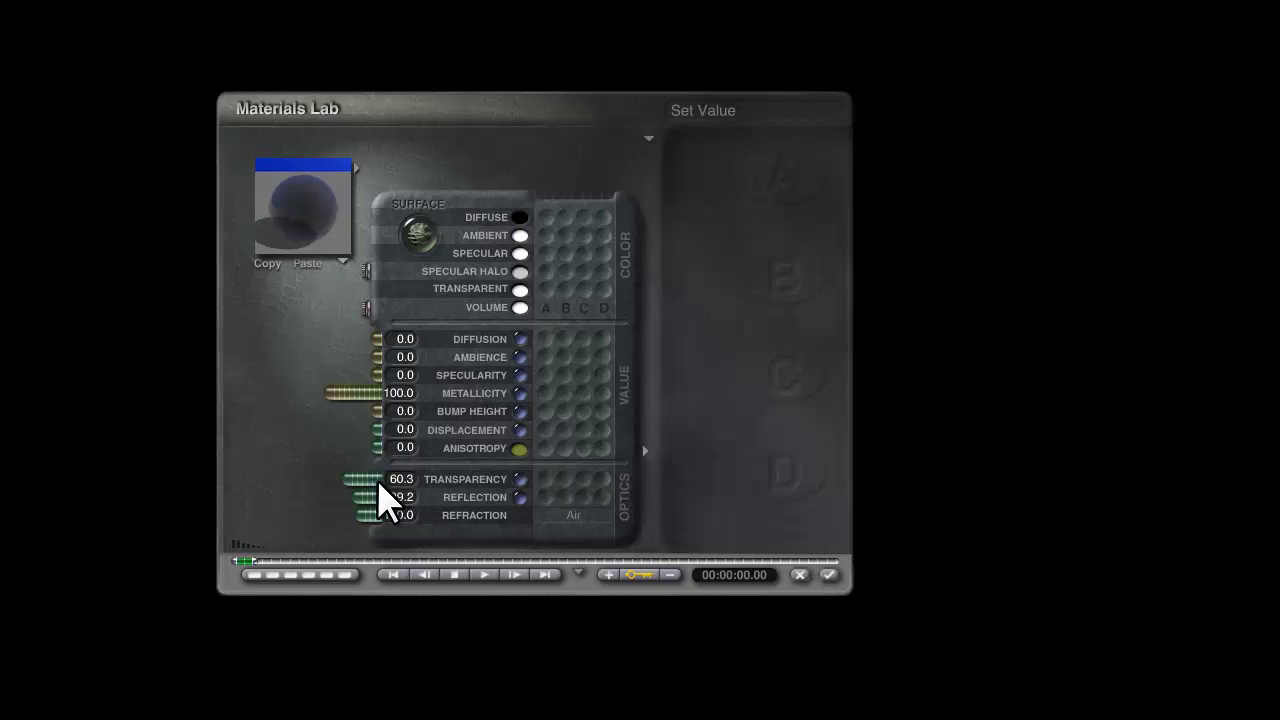
- Try transparency values of 96.6, 95, 71.1 and 86.4 on the bubble material, comparing the preview
drag(378, 482, 325, 483)
drag(289, 241, 291, 246)
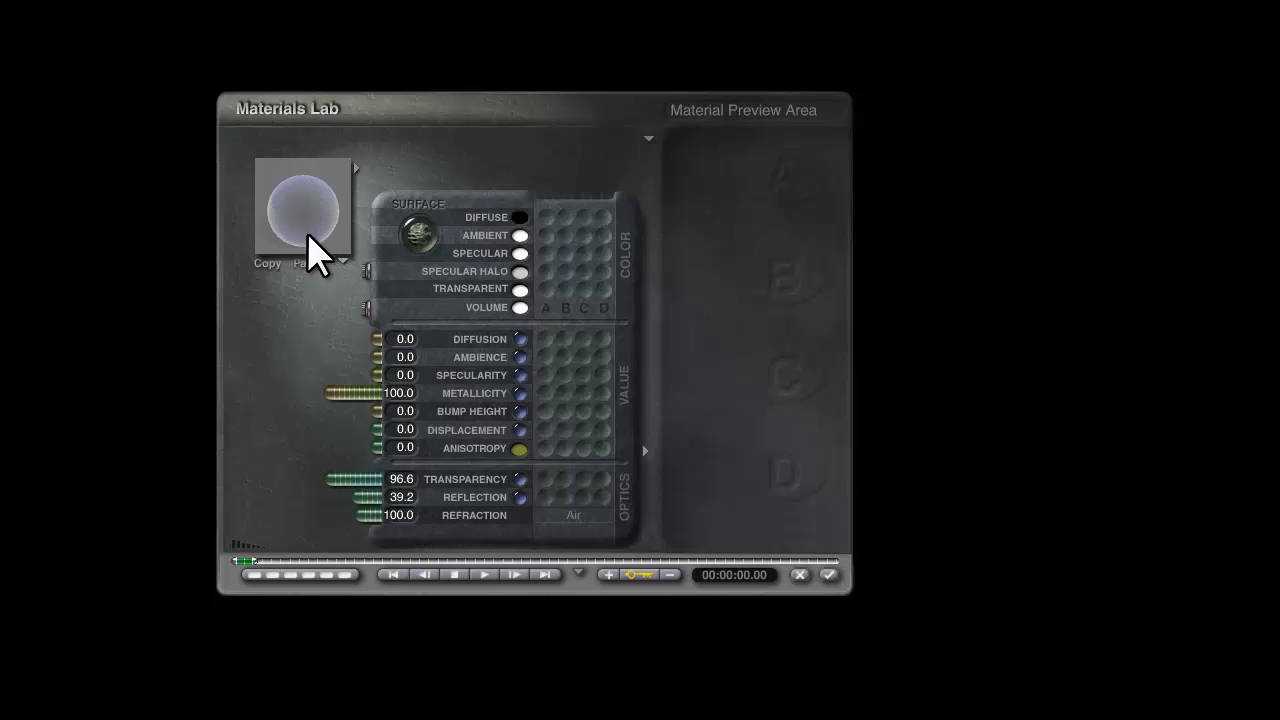
drag(309, 251, 307, 242)
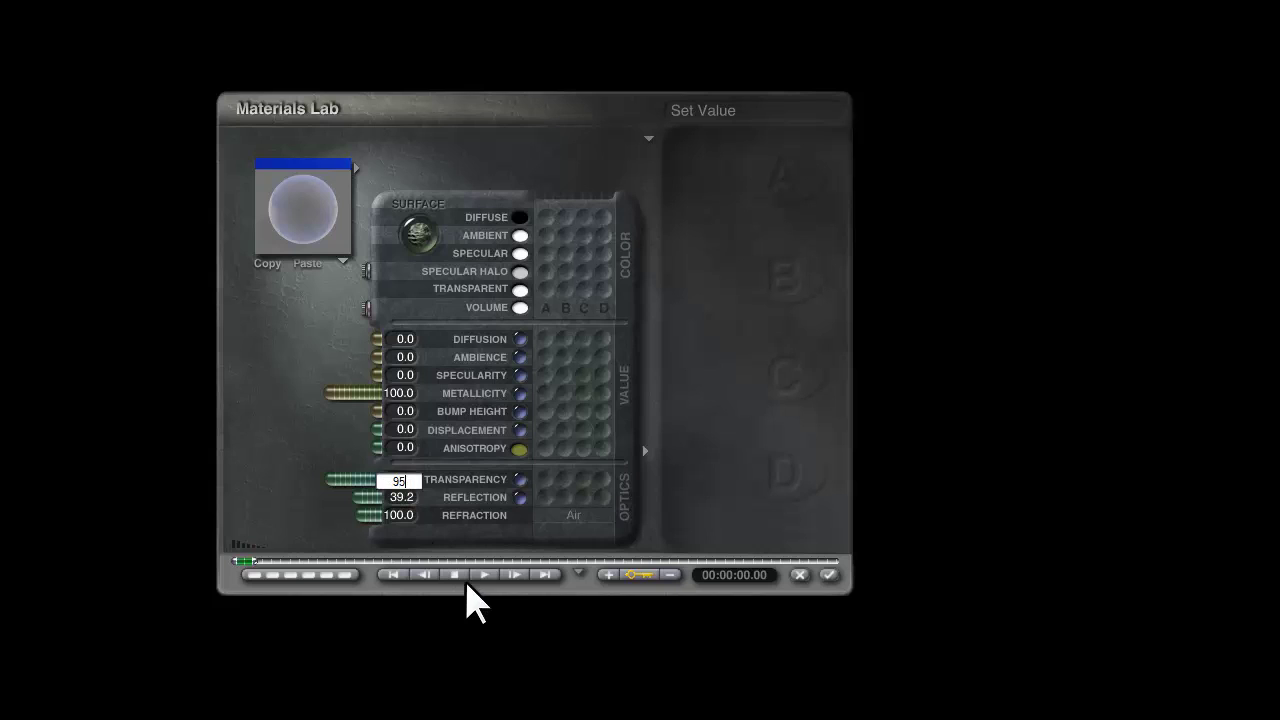
click(251, 381)
drag(336, 474, 342, 473)
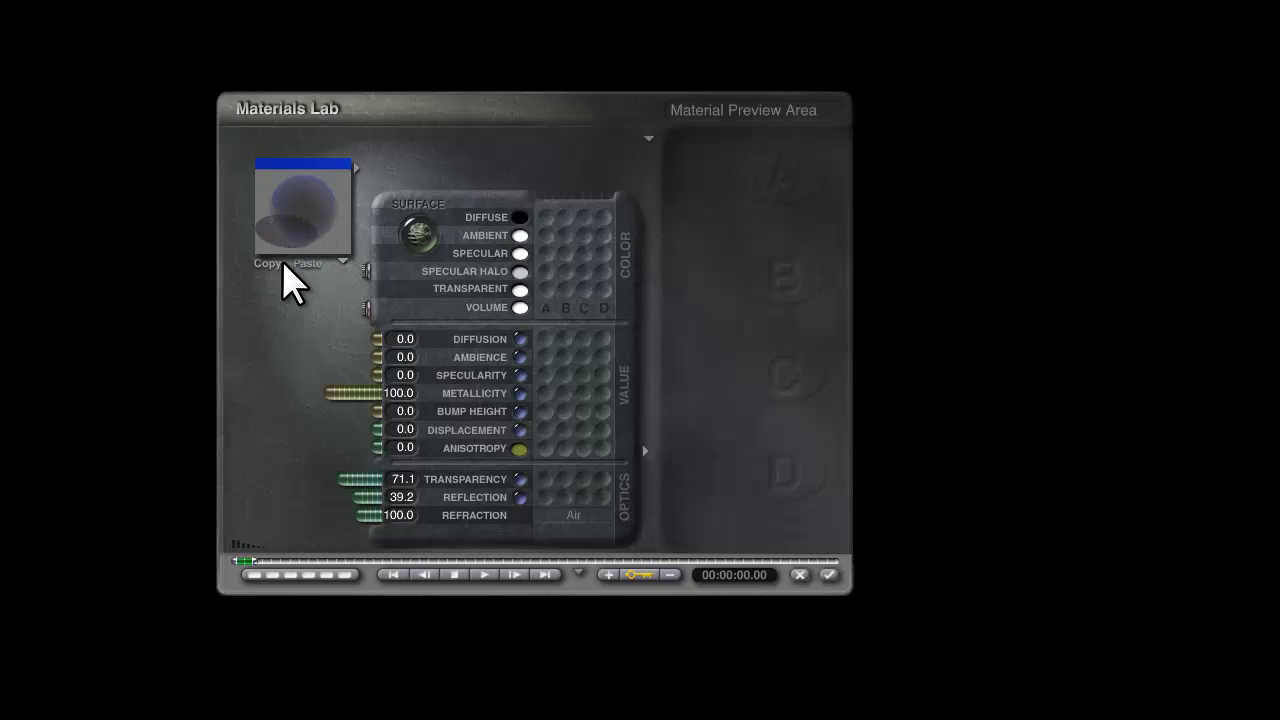
drag(338, 481, 329, 449)
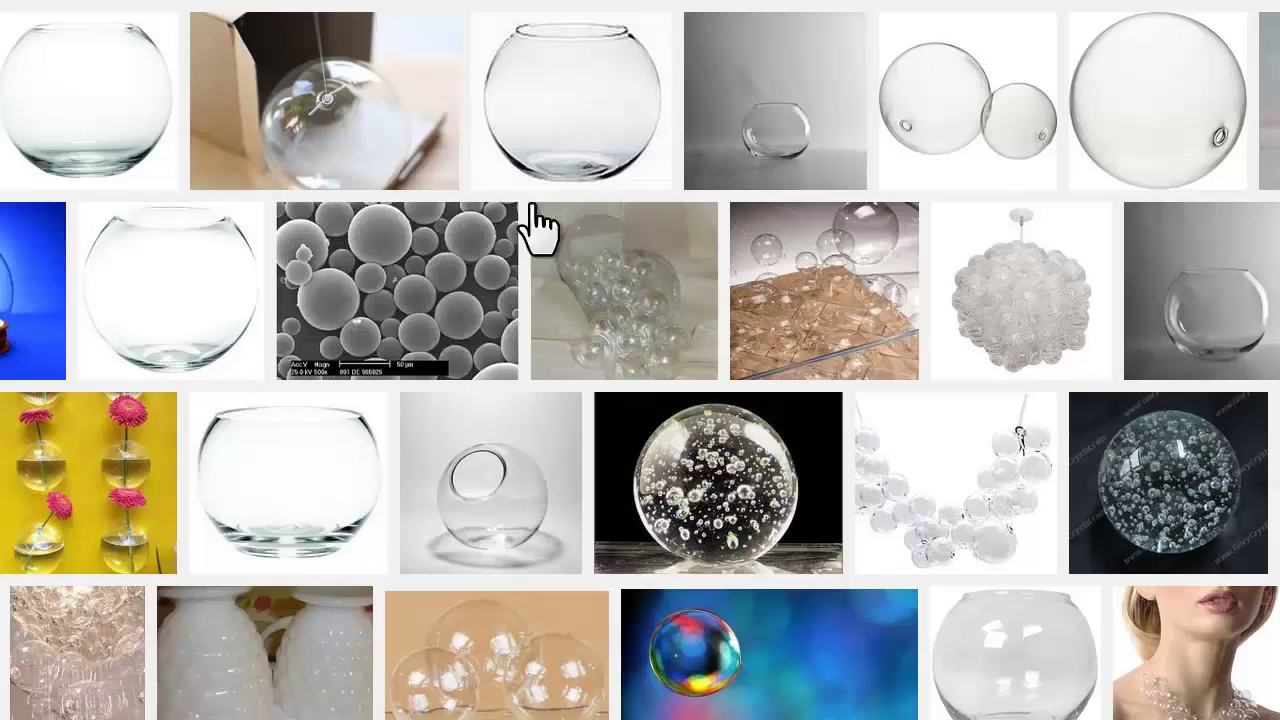
- Switch to the browser and examine the Google image results for "glass bubble" to see how real glass bubbles look
scroll(640, 575, down, 8)
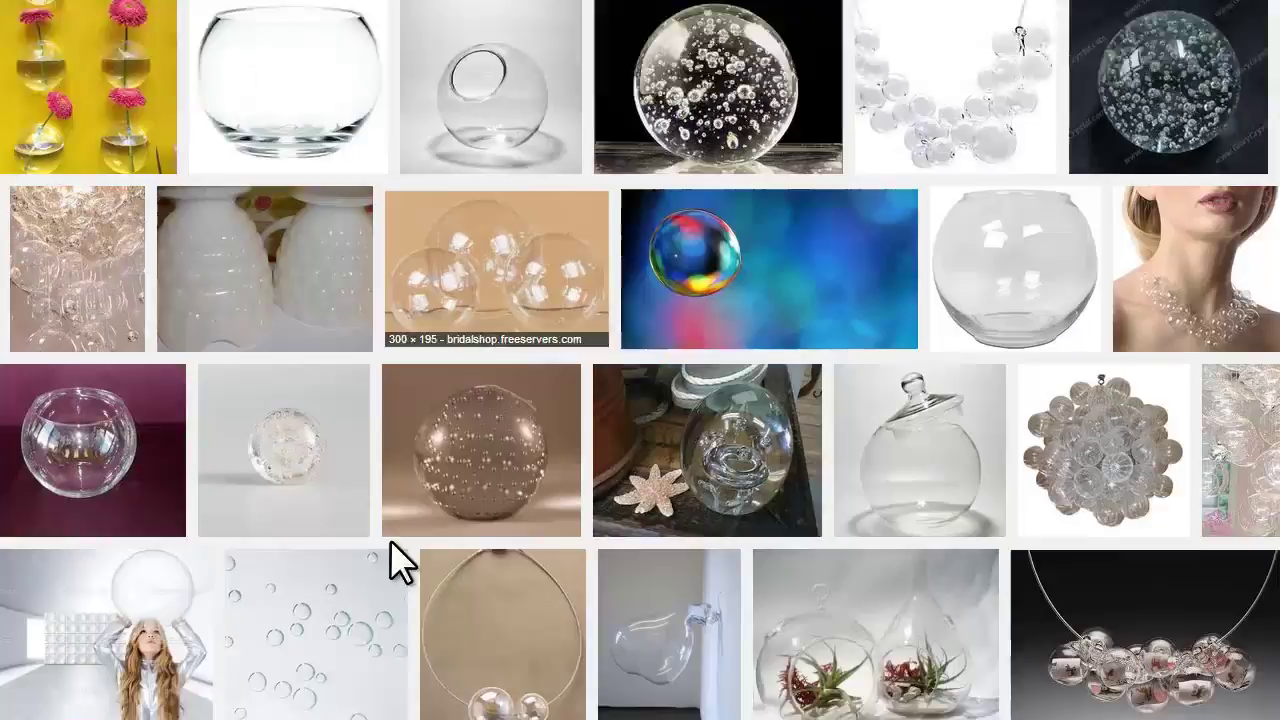
scroll(807, 573, up, 2)
scroll(808, 574, down, 1)
scroll(812, 574, up, 2)
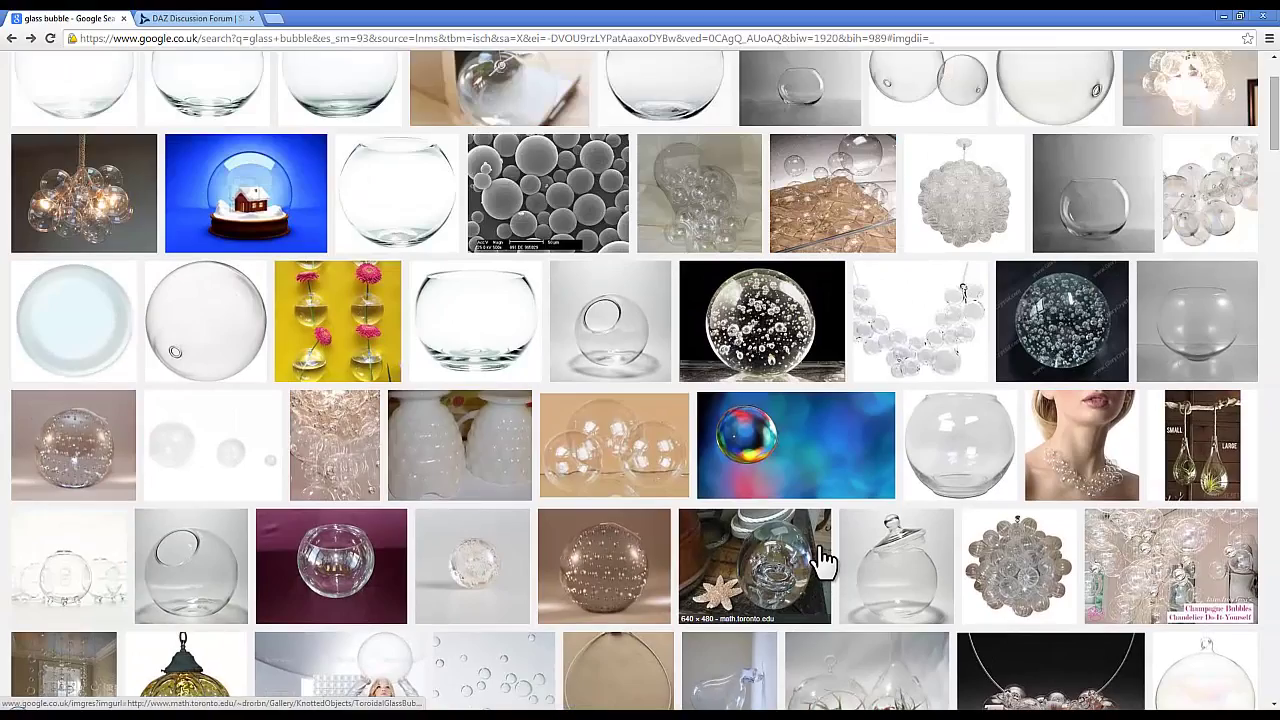
scroll(825, 566, down, 1)
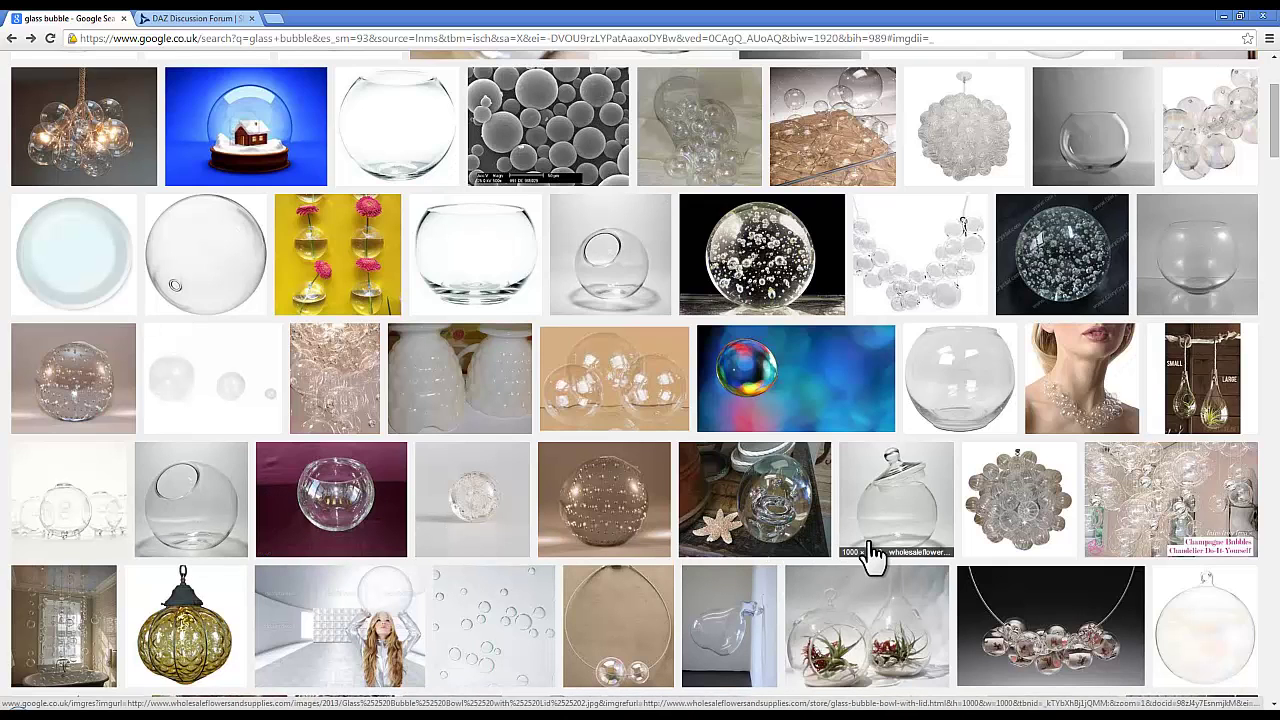
scroll(915, 525, down, 1)
scroll(900, 545, down, 2)
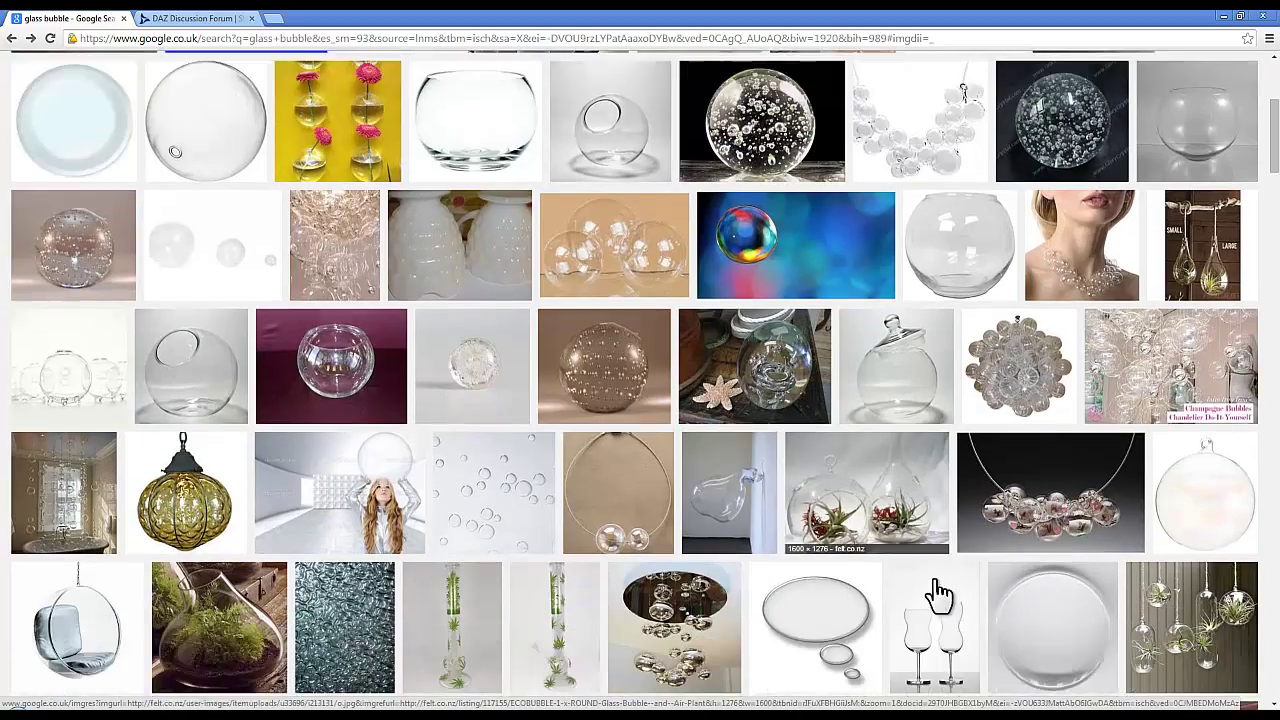
scroll(928, 592, up, 5)
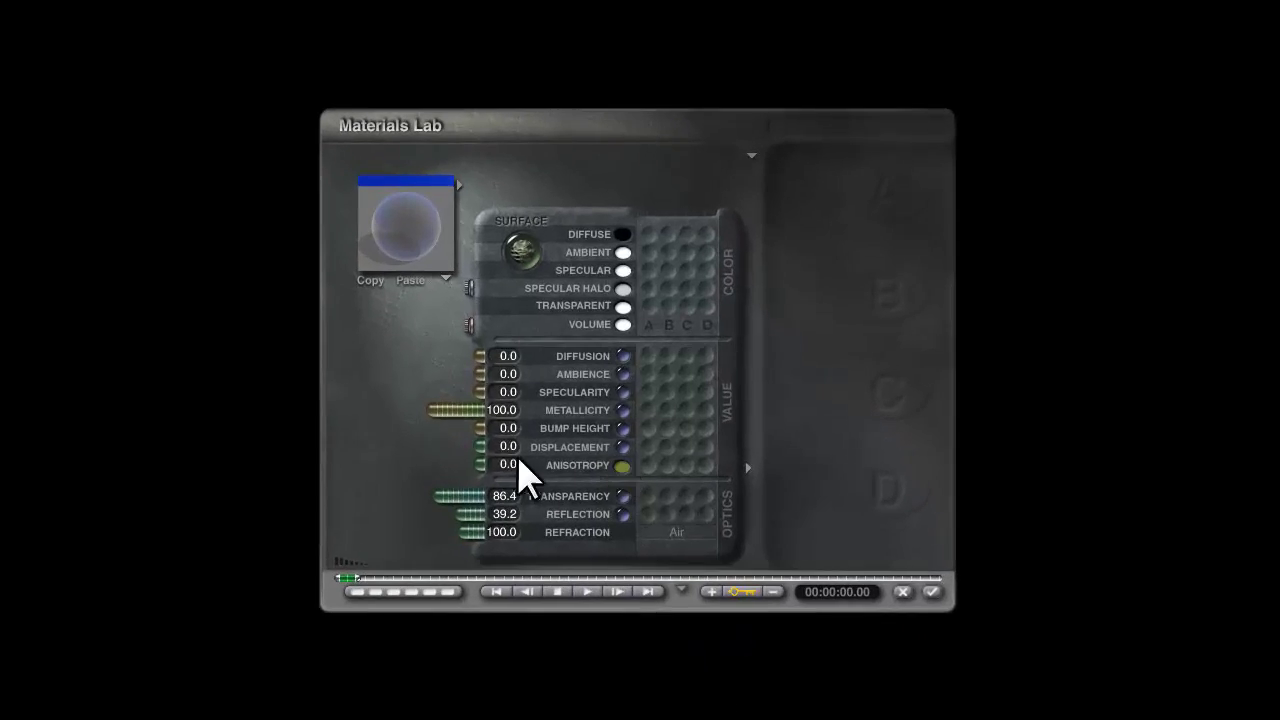
- Back in Bryce, set the bubble material's transparency to 95 and its reflection to 15
click(500, 497)
key(Return)
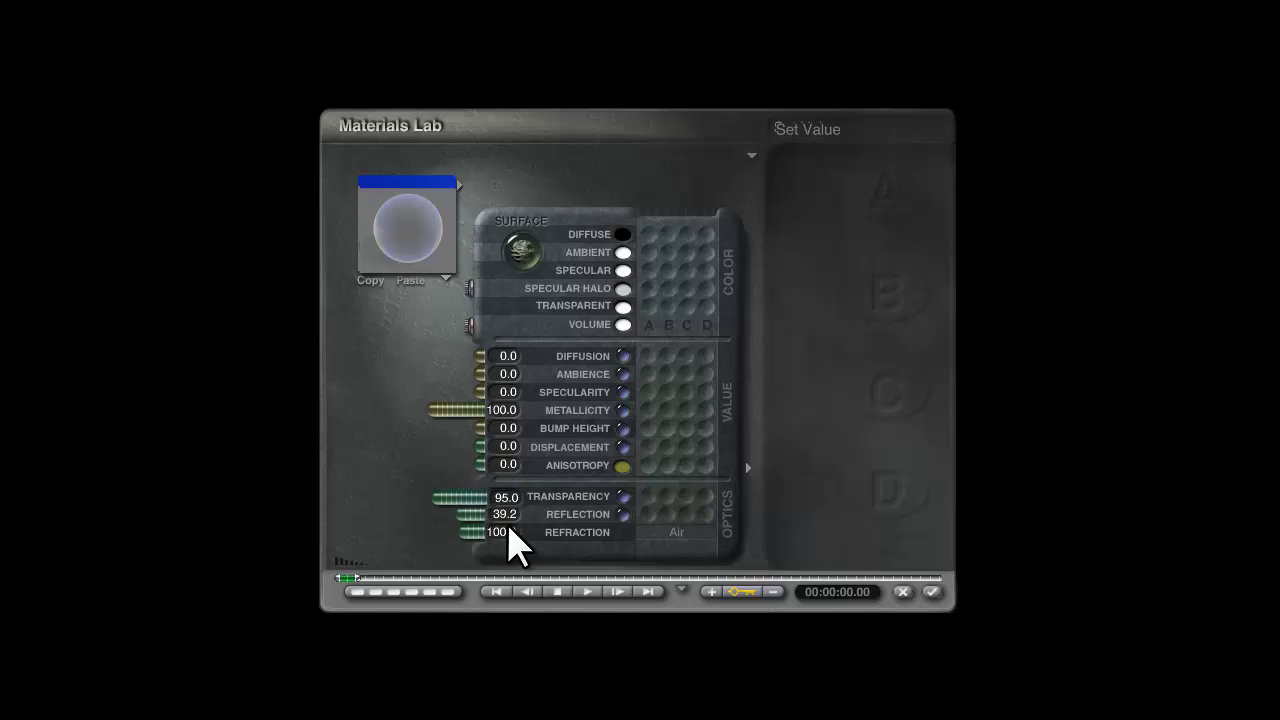
click(505, 516)
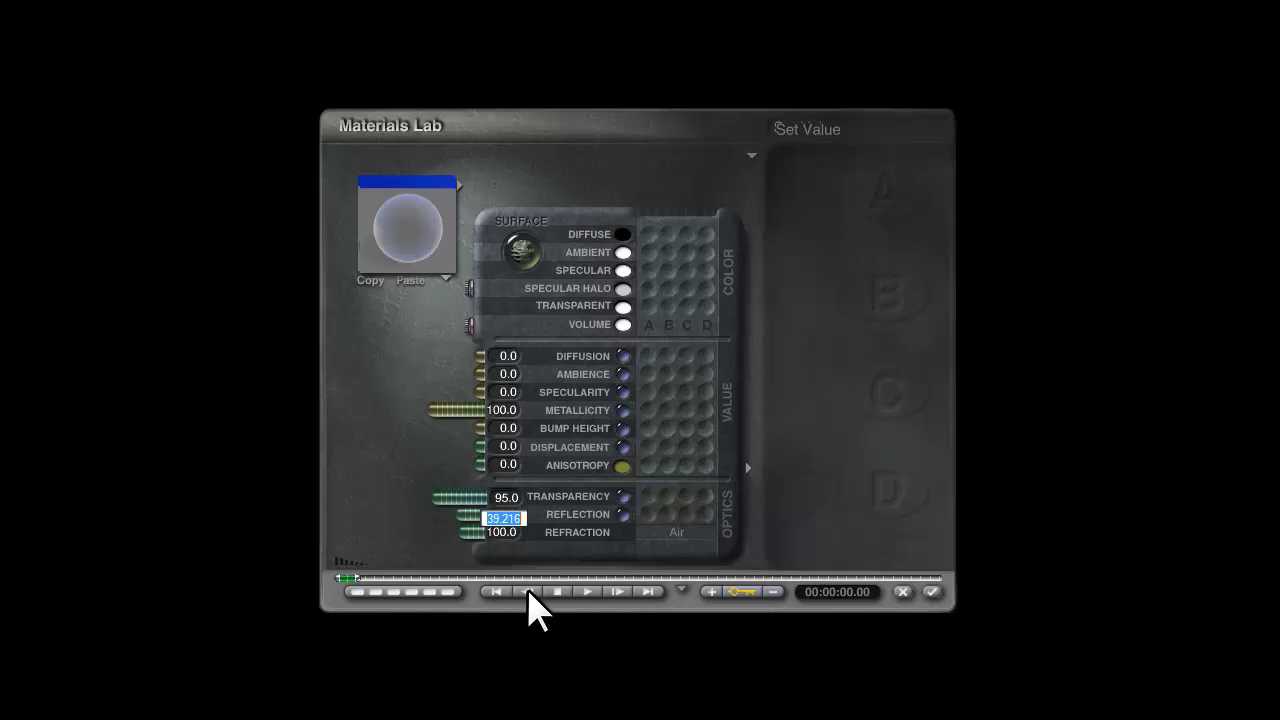
text(15)
key(Return)
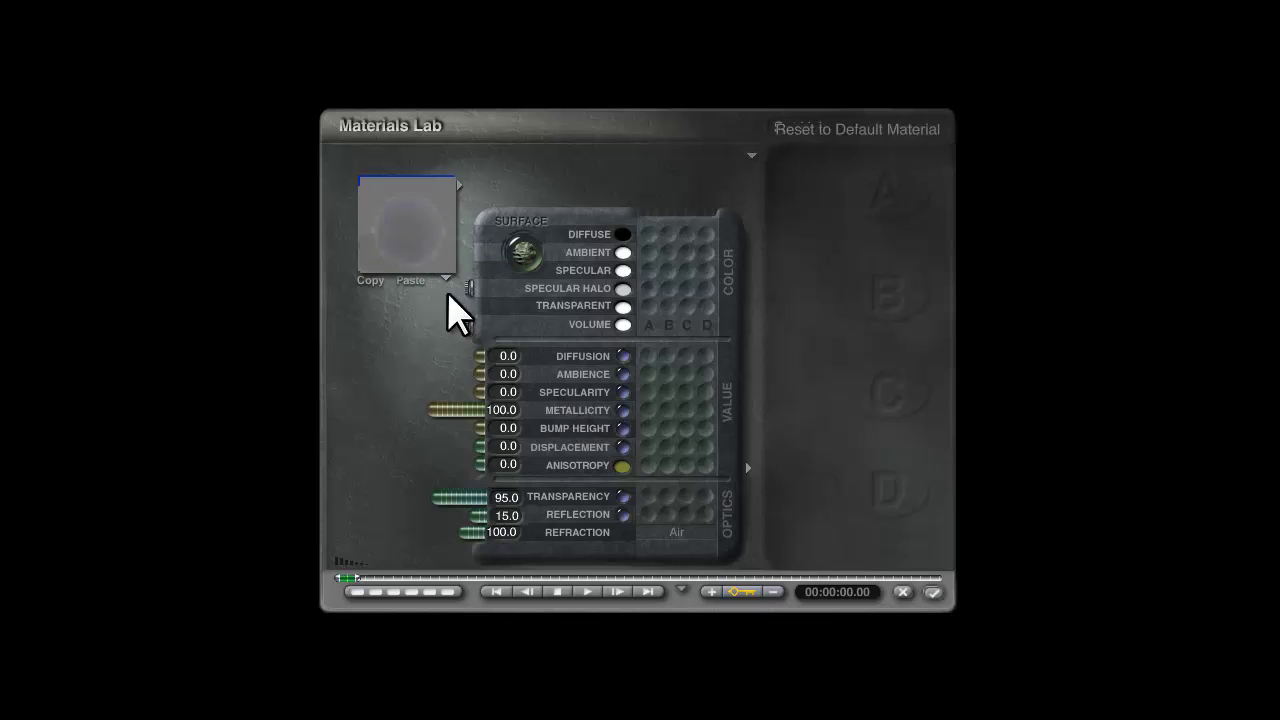
- Turn off the neutral sky in the material preview, apply the bubble material and render the scene
click(408, 236)
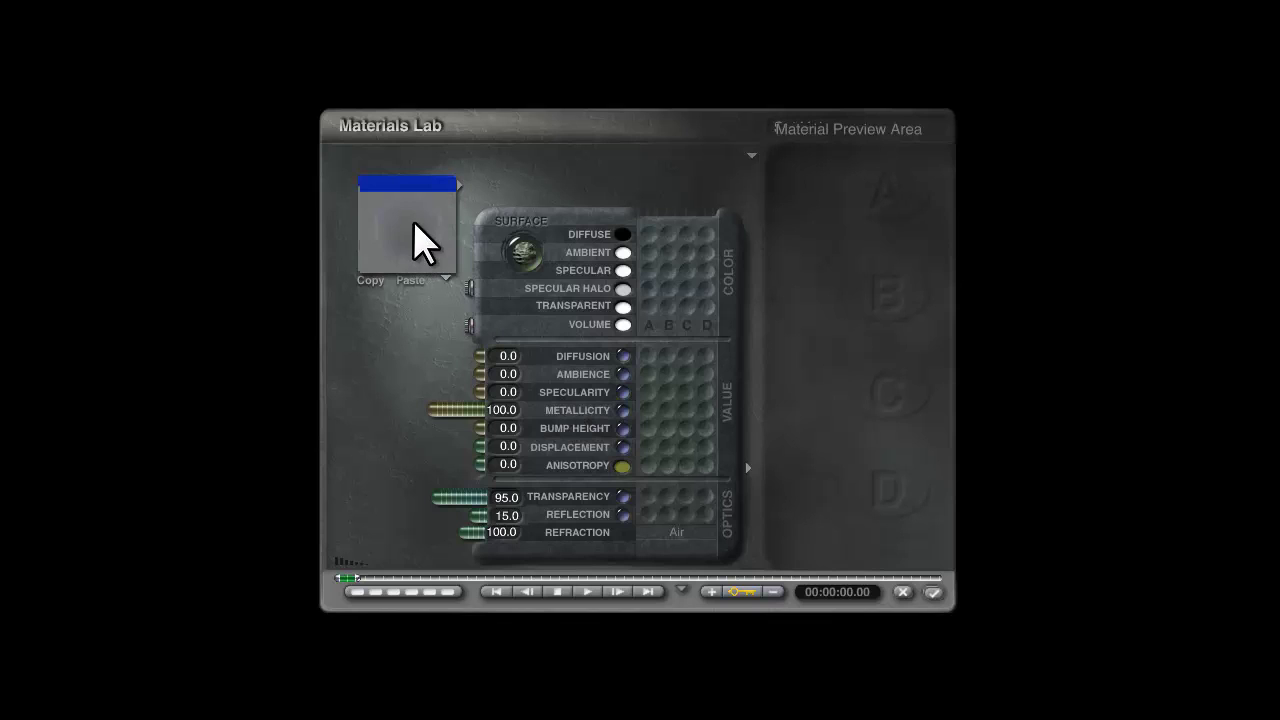
click(447, 280)
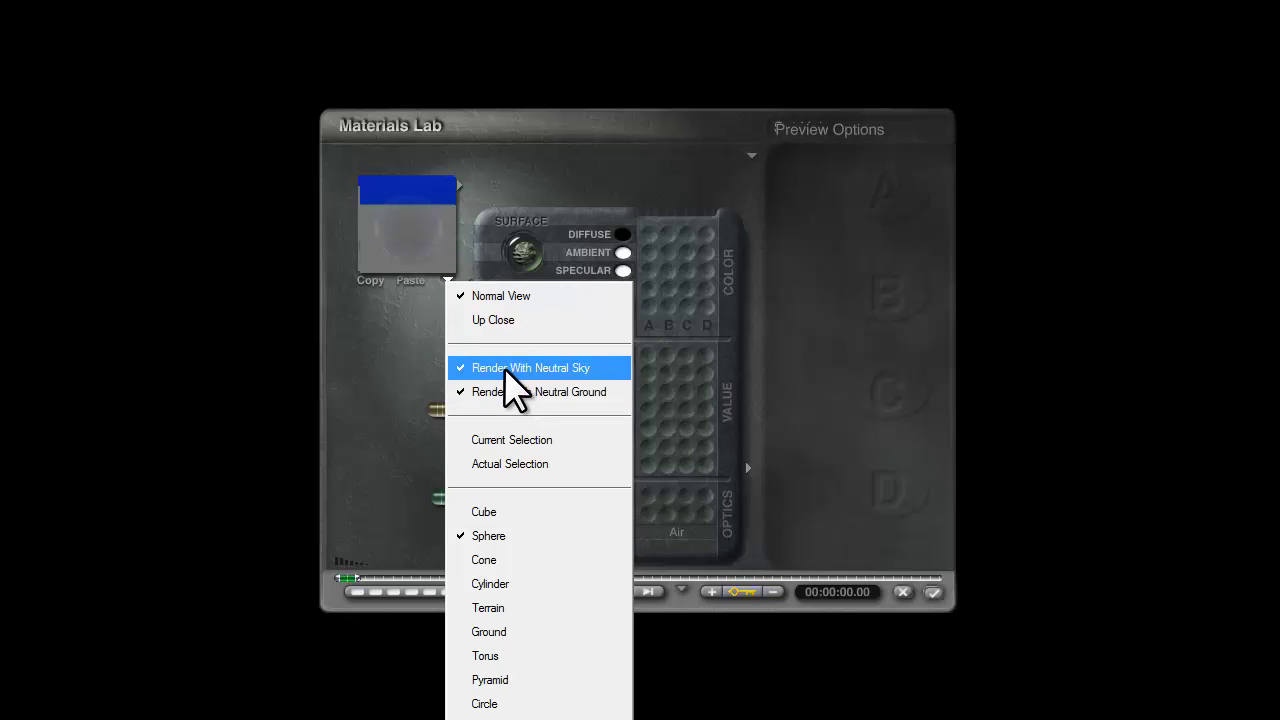
click(510, 369)
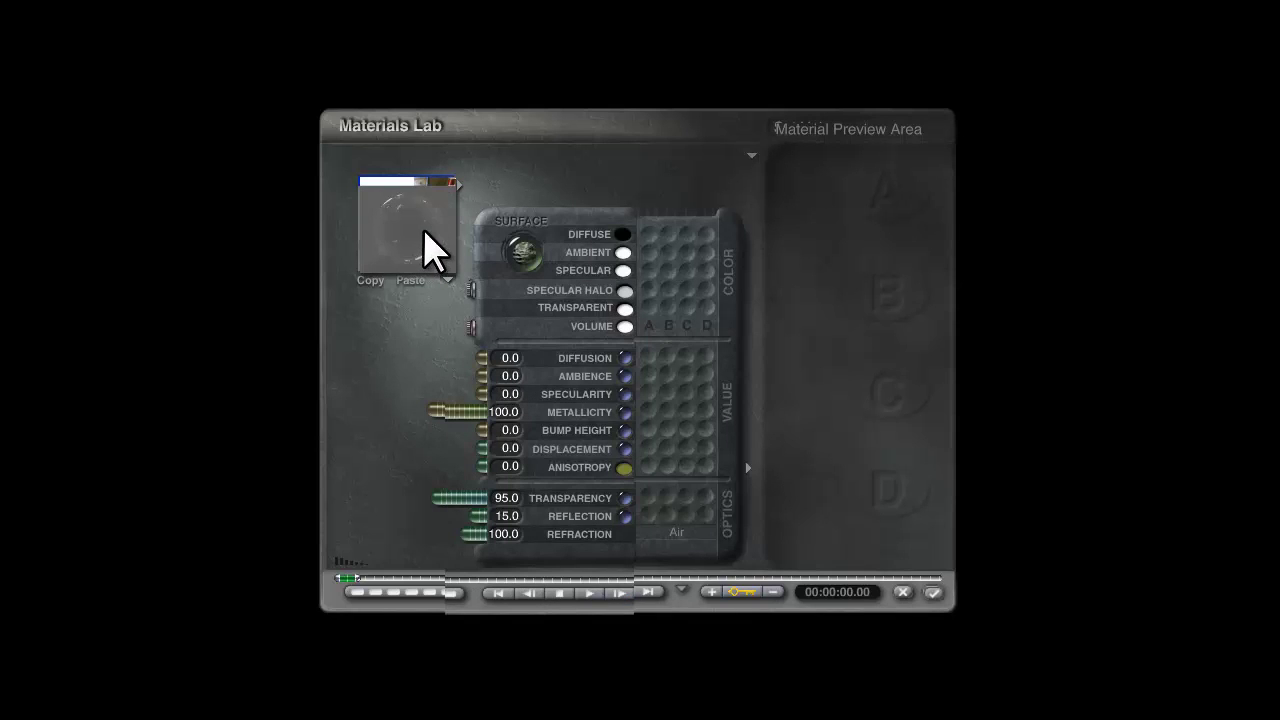
click(932, 592)
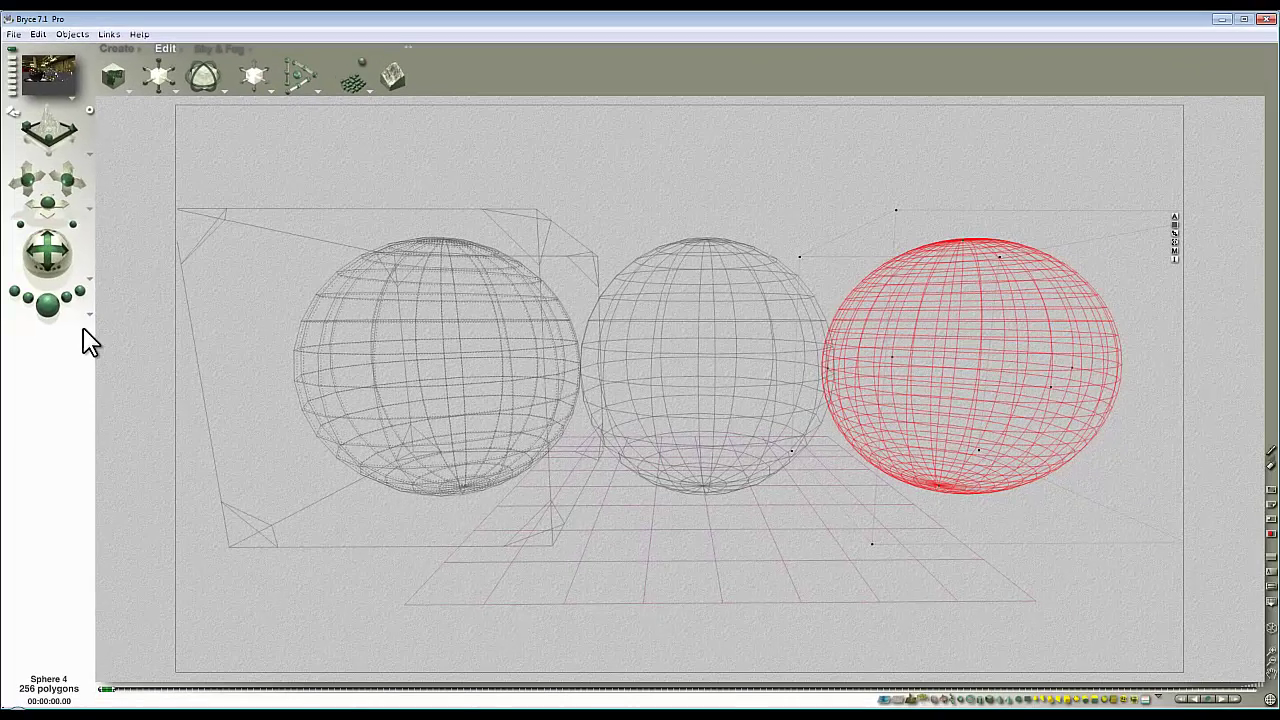
click(5, 303)
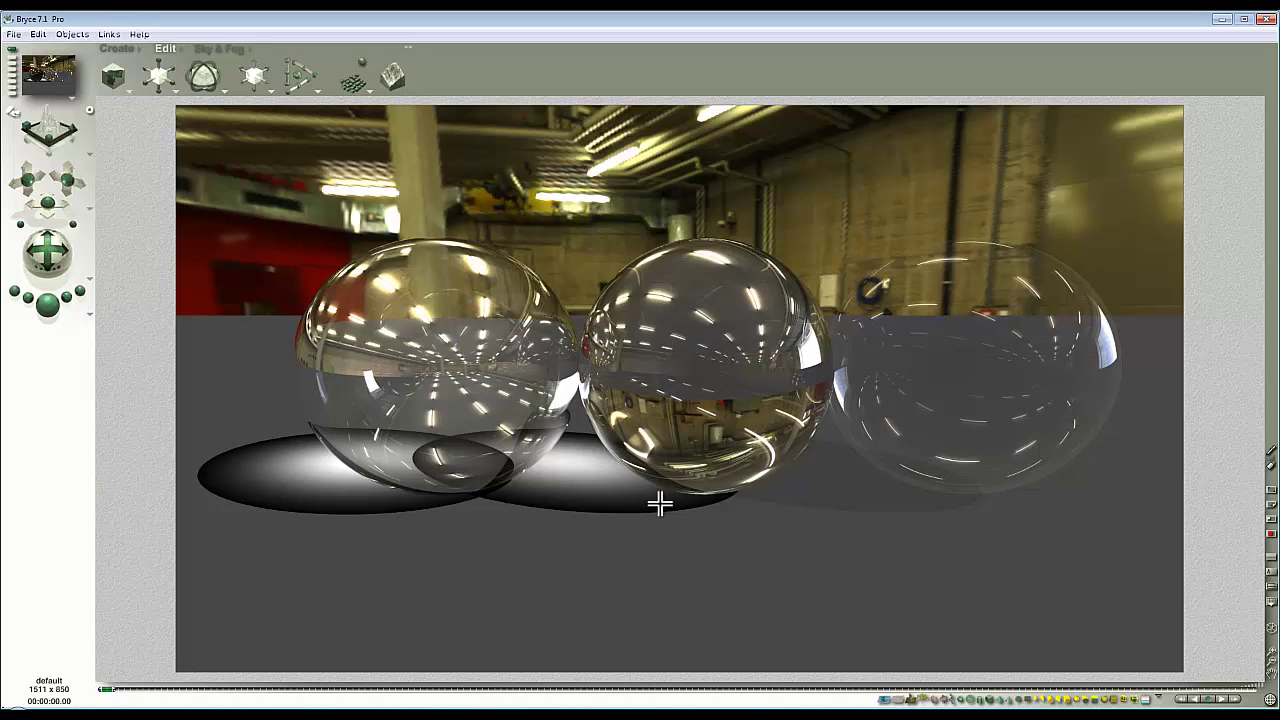
- In the Sky Lab's IBL settings, try an HDRI Effect of 50, settle on 30, apply it and render the scene
click(225, 49)
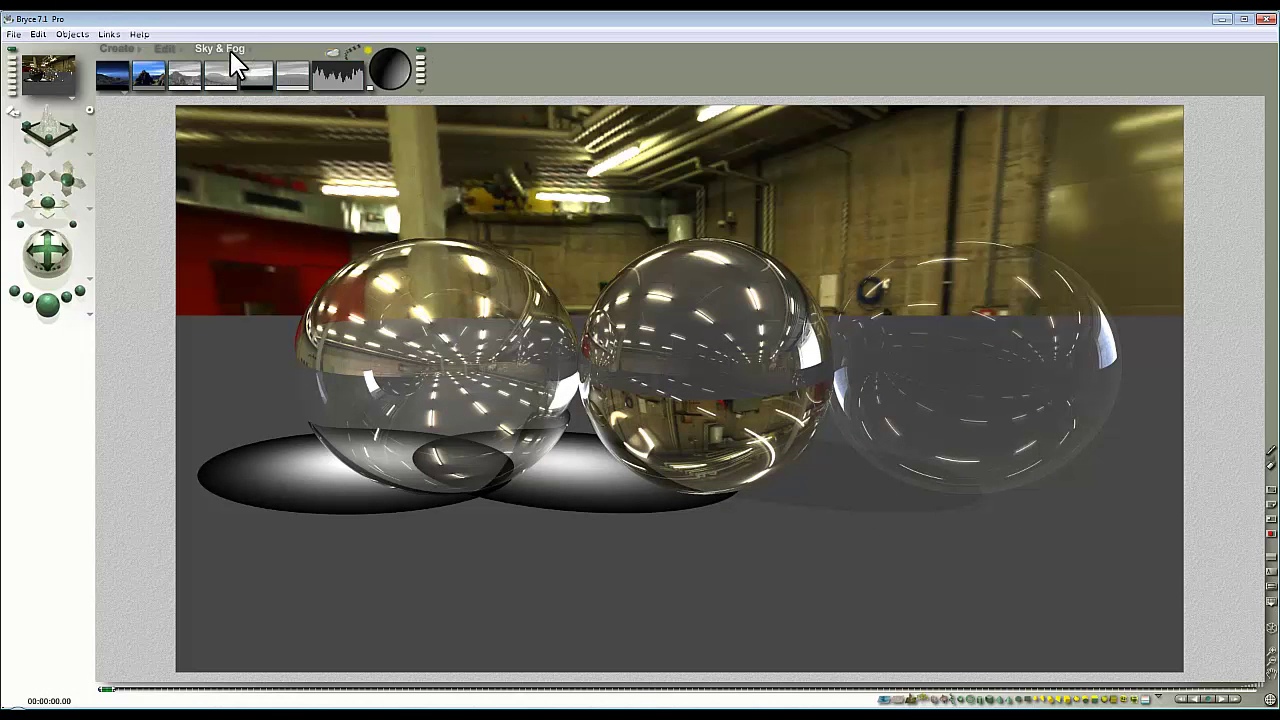
click(332, 57)
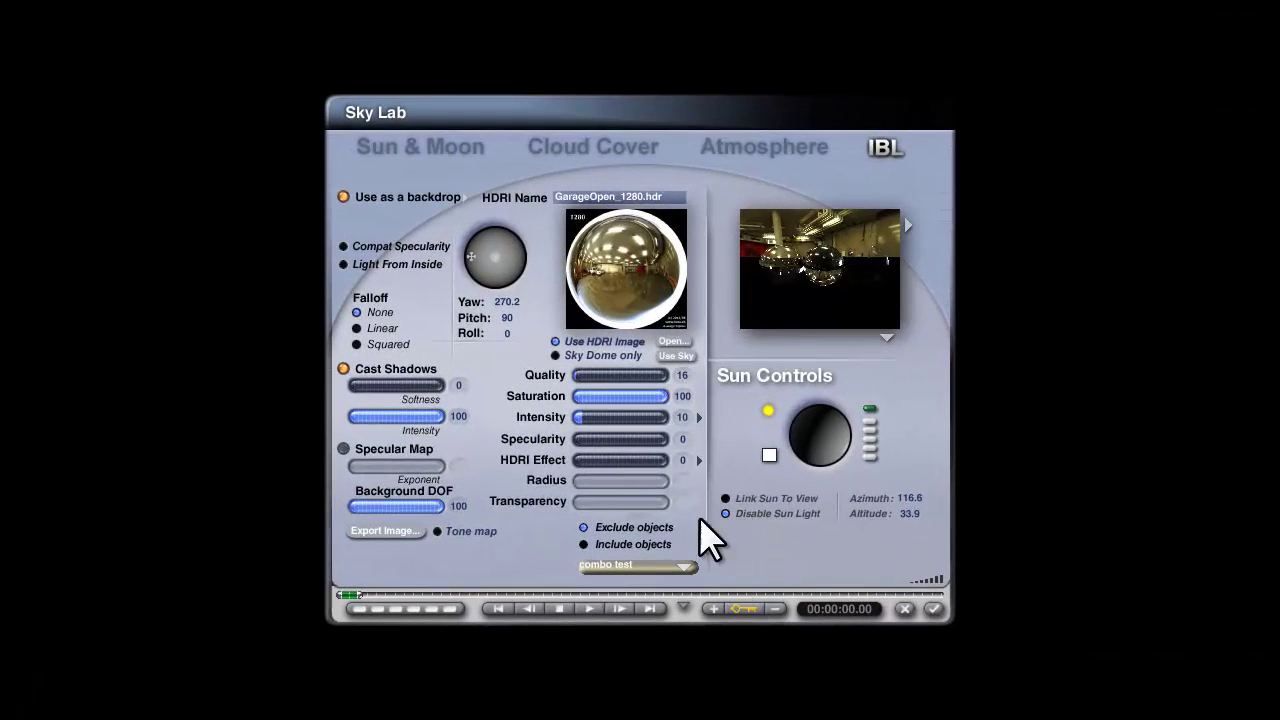
click(682, 462)
text(50)
key(Return)
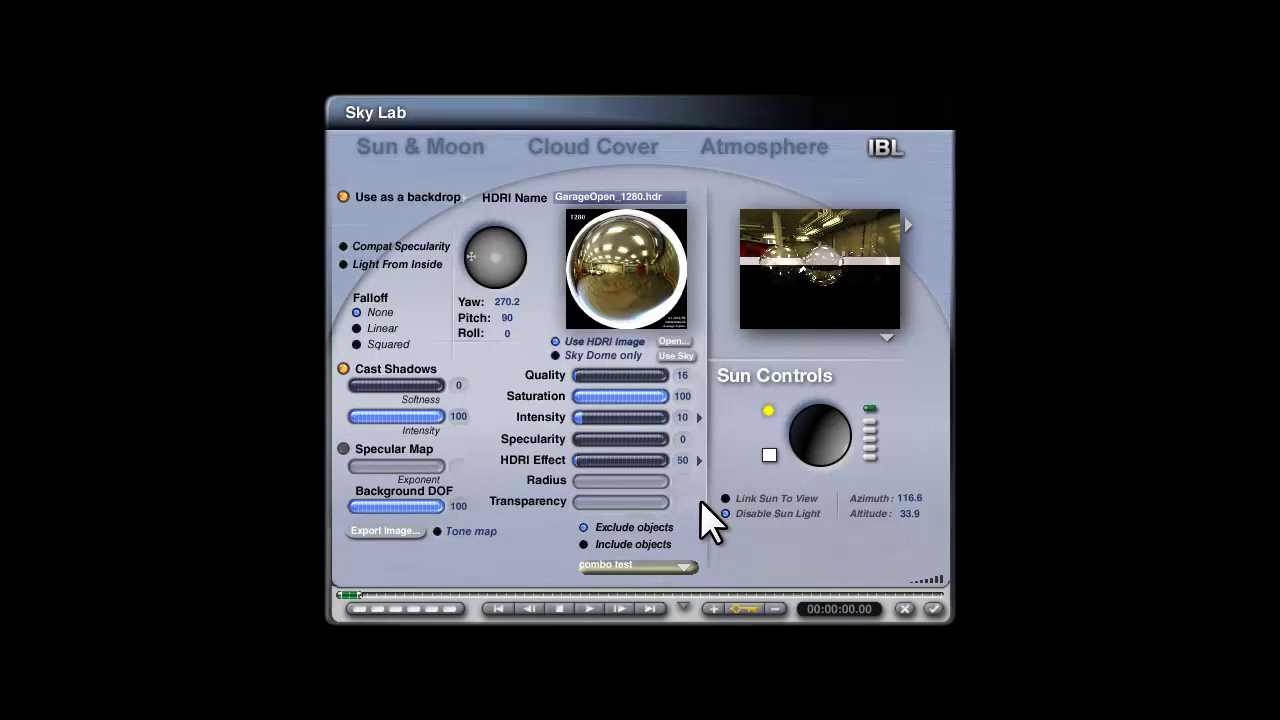
click(683, 461)
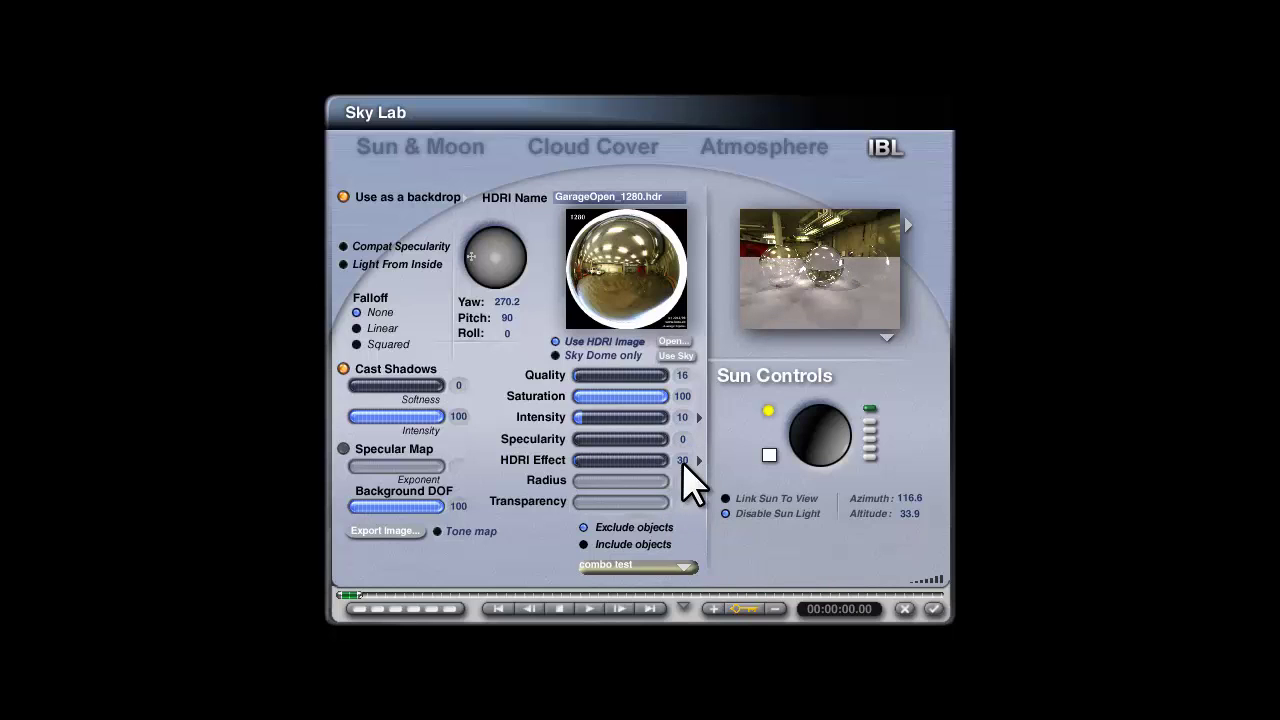
click(934, 610)
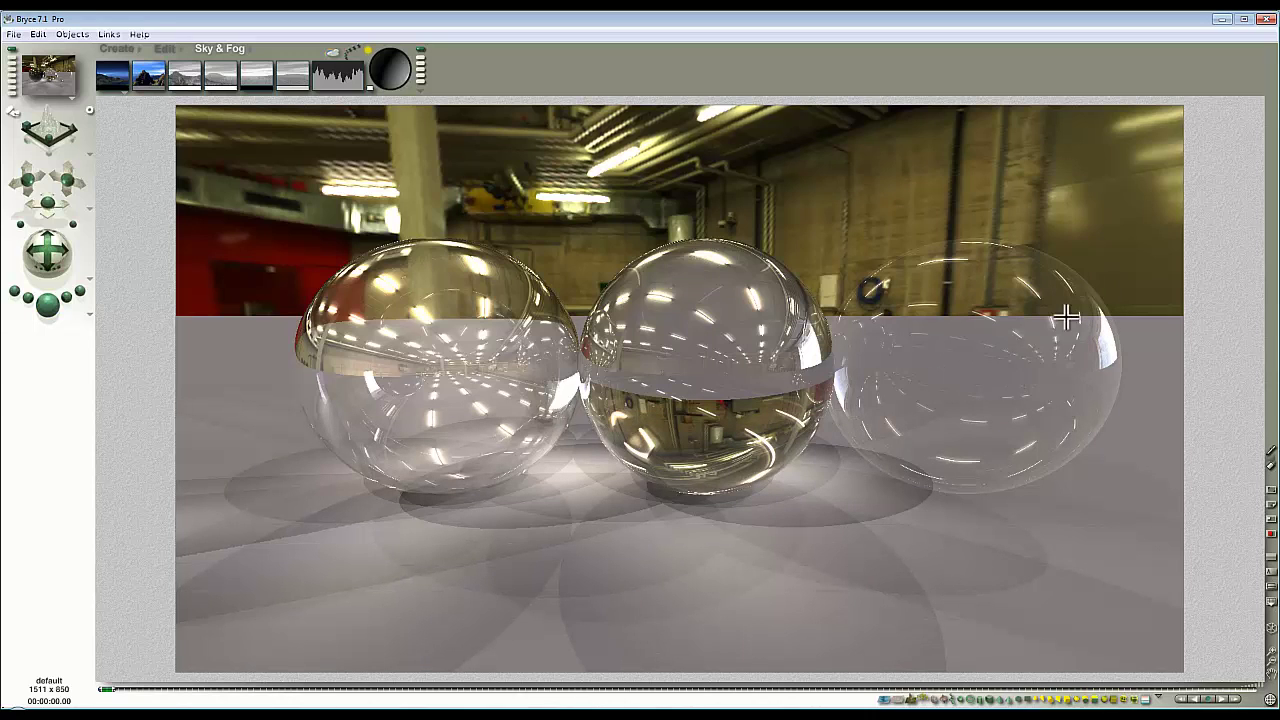
- Set the bubble sphere material's reflection to 100, apply it and render the scene
click(1058, 286)
click(1175, 245)
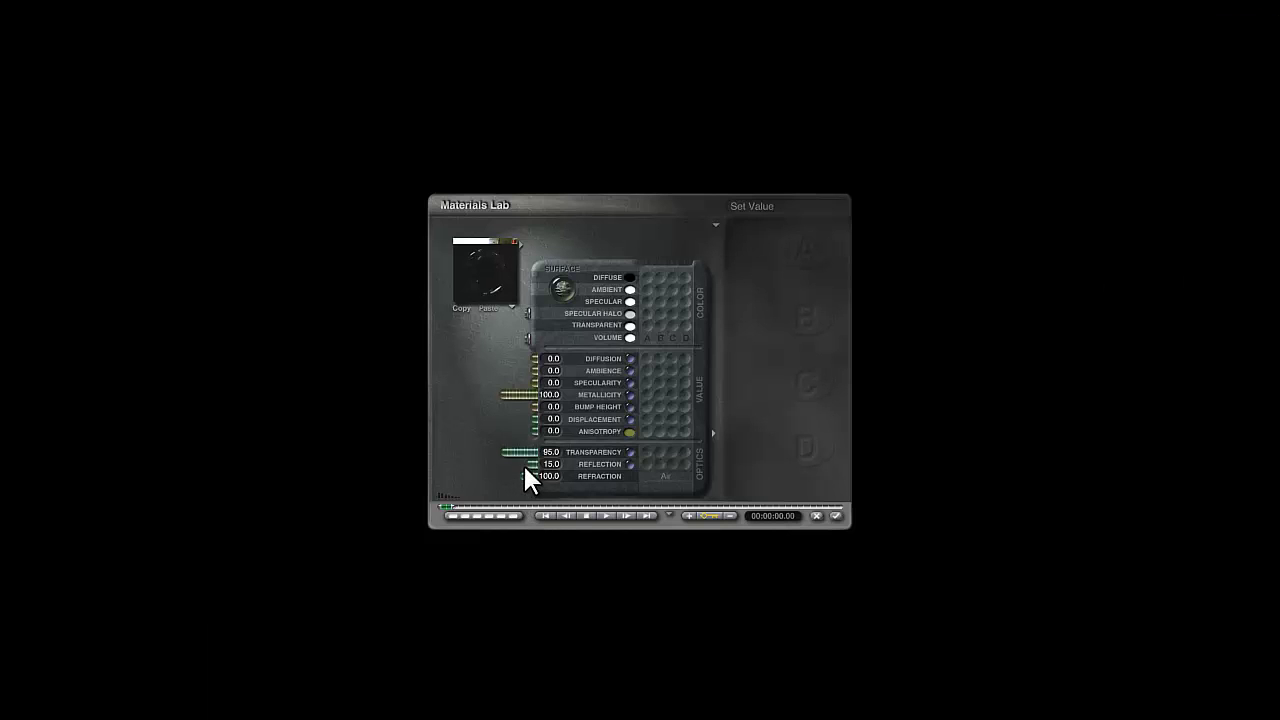
drag(504, 463, 492, 463)
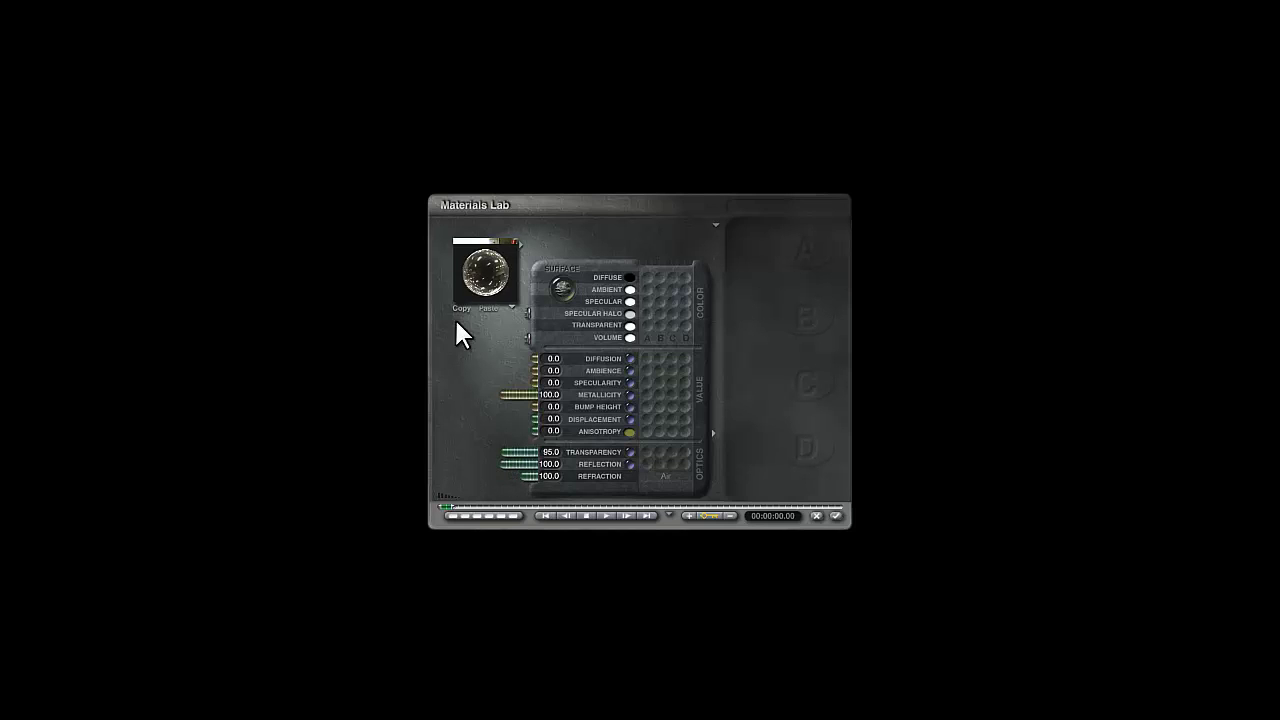
click(836, 516)
click(47, 304)
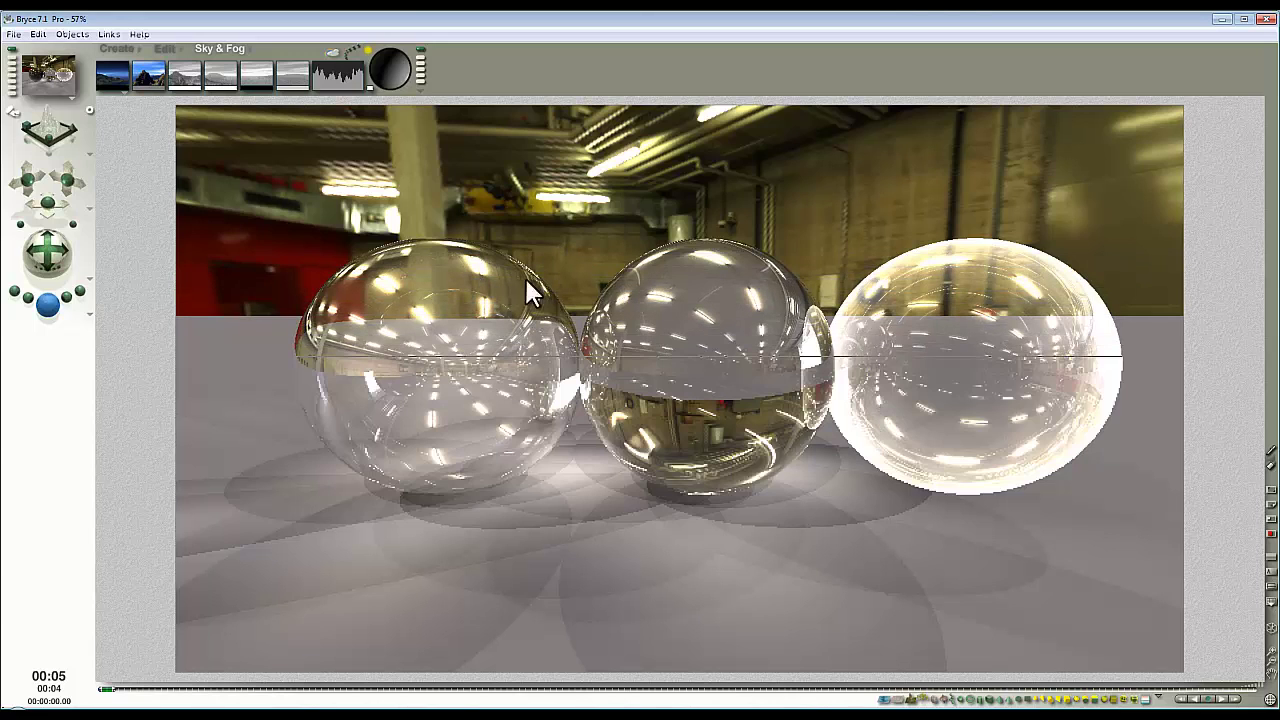
- Lower the maximum ray depth in the render options to 3 and render the scene
click(443, 395)
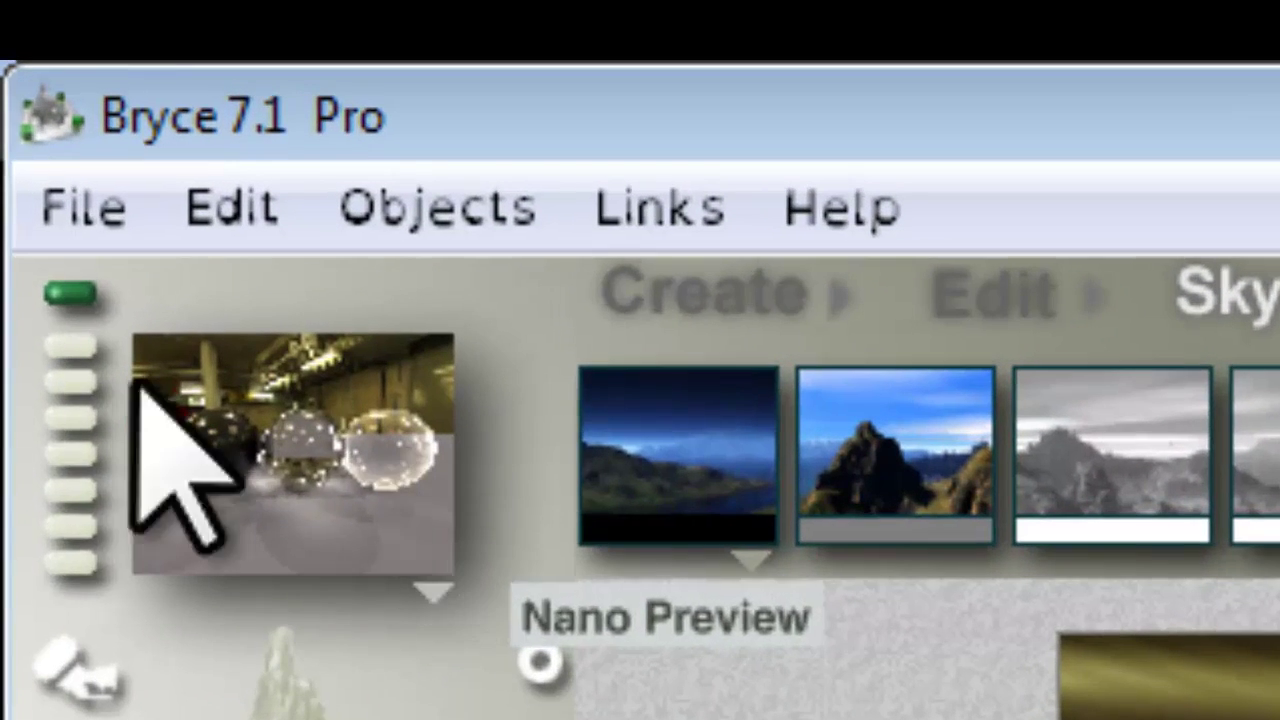
drag(140, 385, 205, 458)
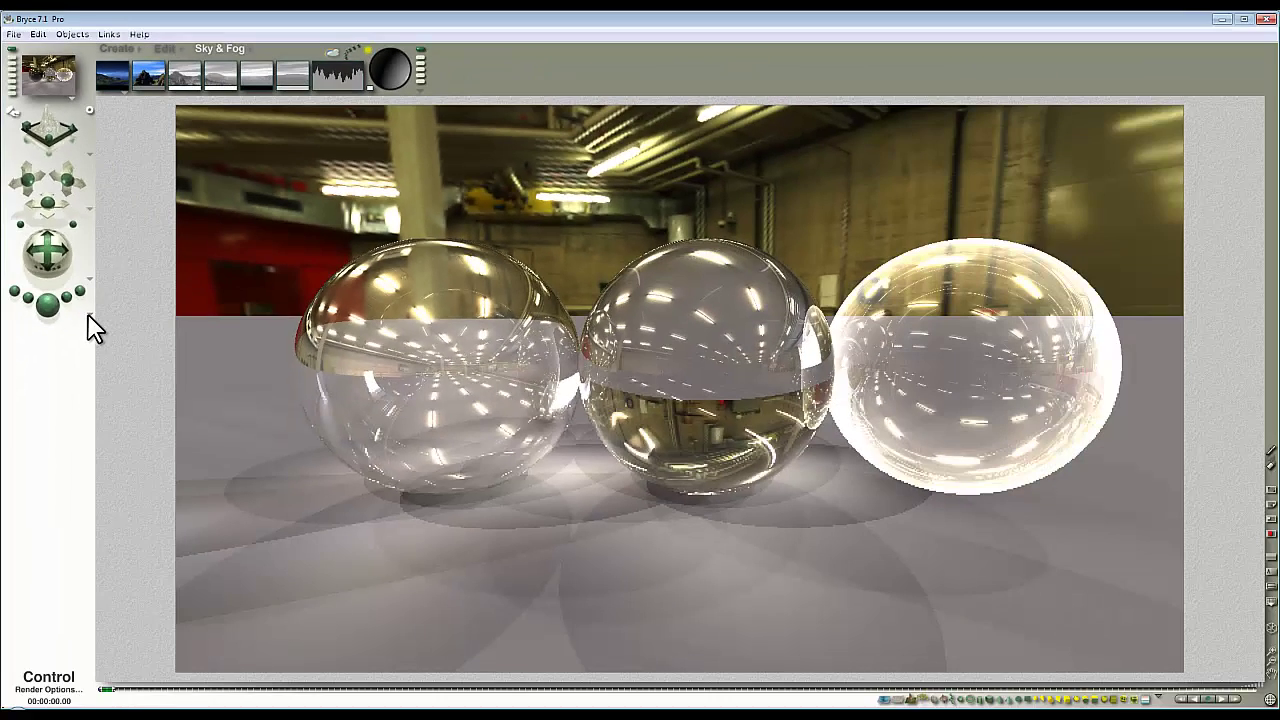
click(89, 310)
click(129, 398)
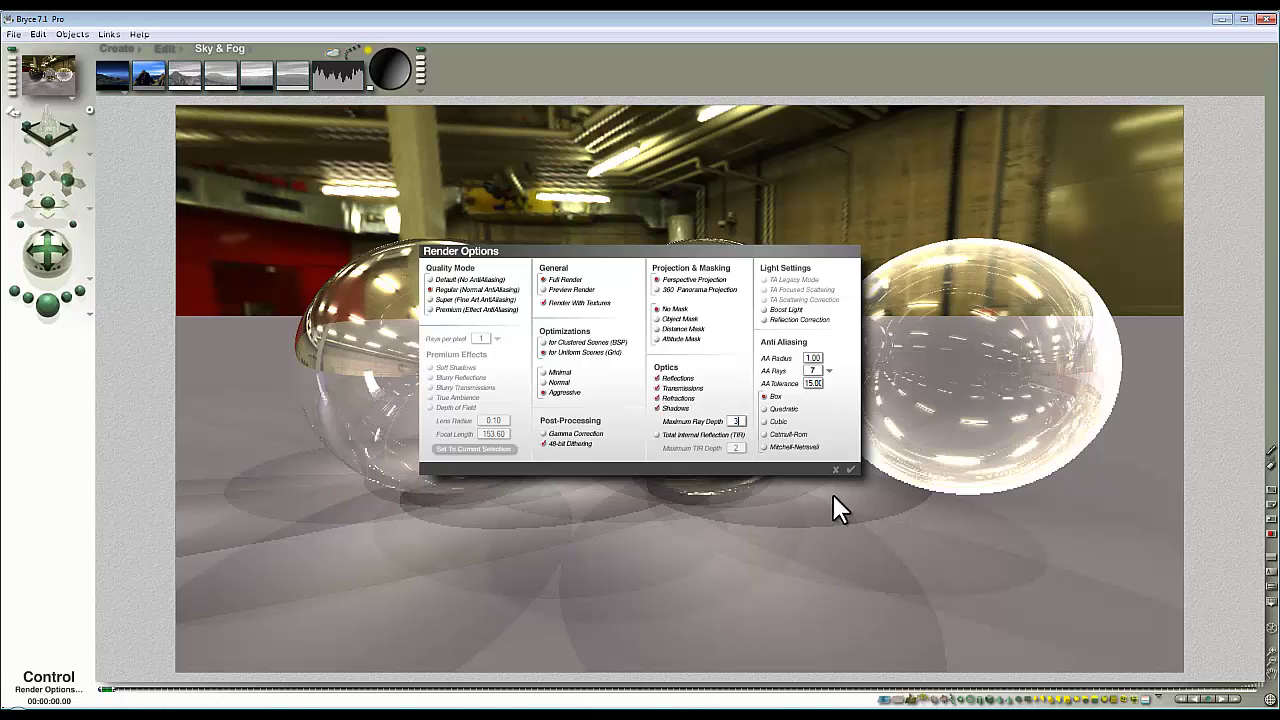
click(850, 469)
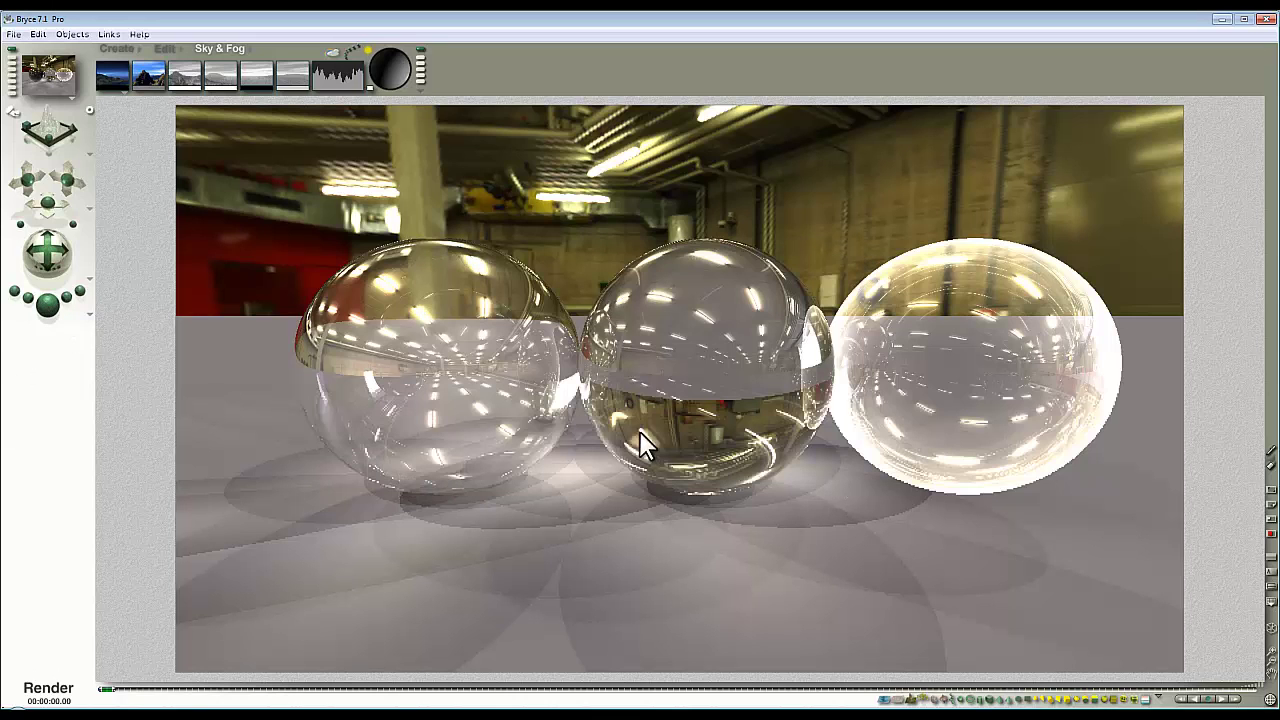
click(47, 305)
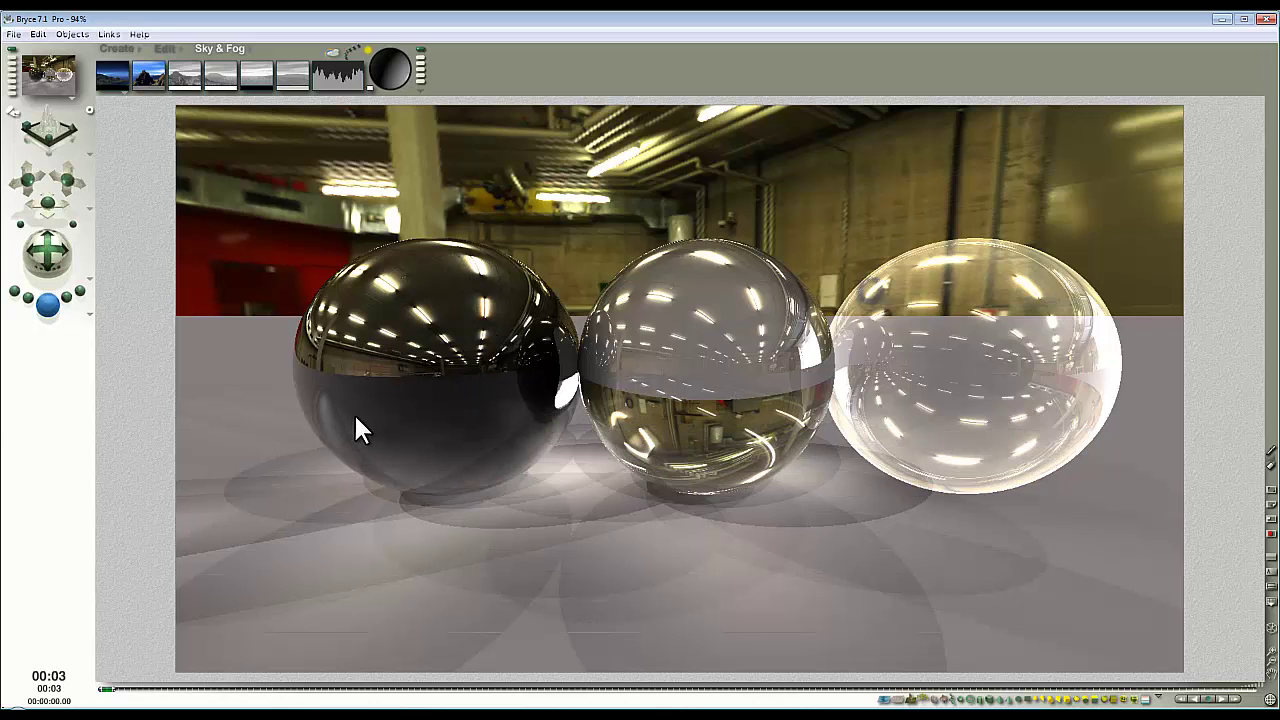
- Raise the maximum ray depth again in the render options
click(87, 316)
click(129, 396)
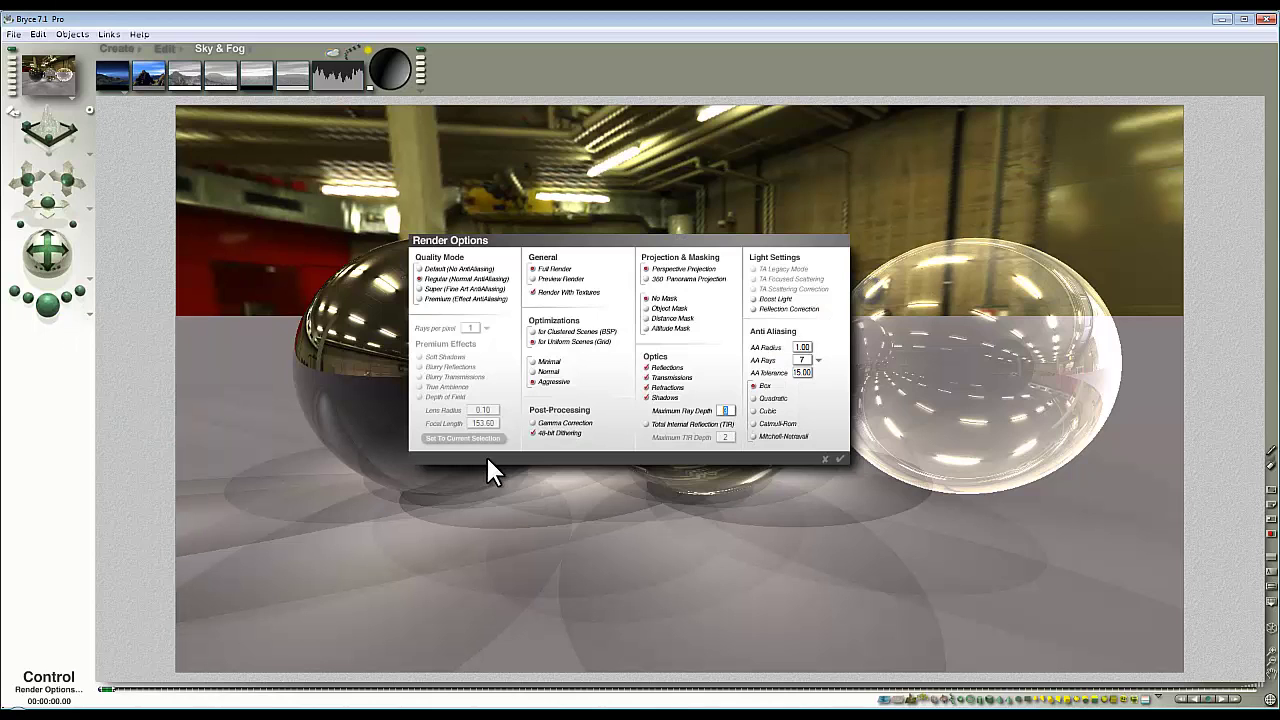
click(840, 458)
- Return to the wireframe and pull the camera back to leave free space on both sides of the three spheres
click(795, 494)
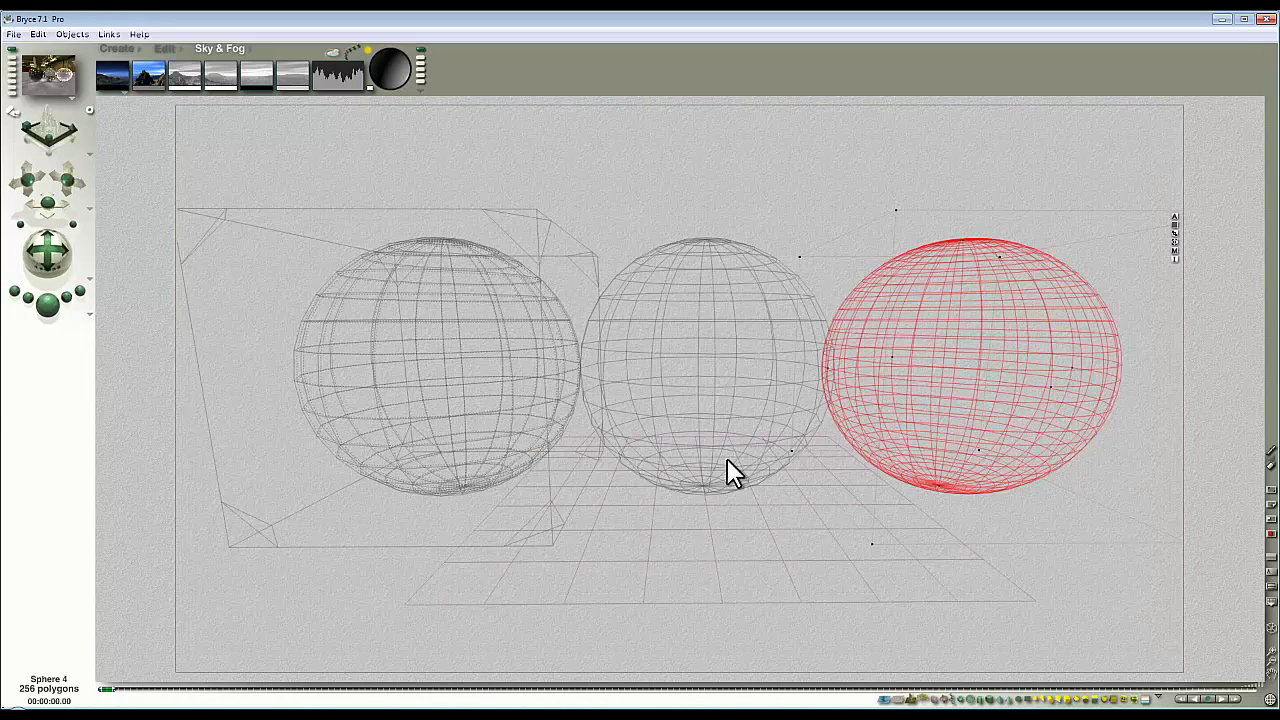
click(578, 341)
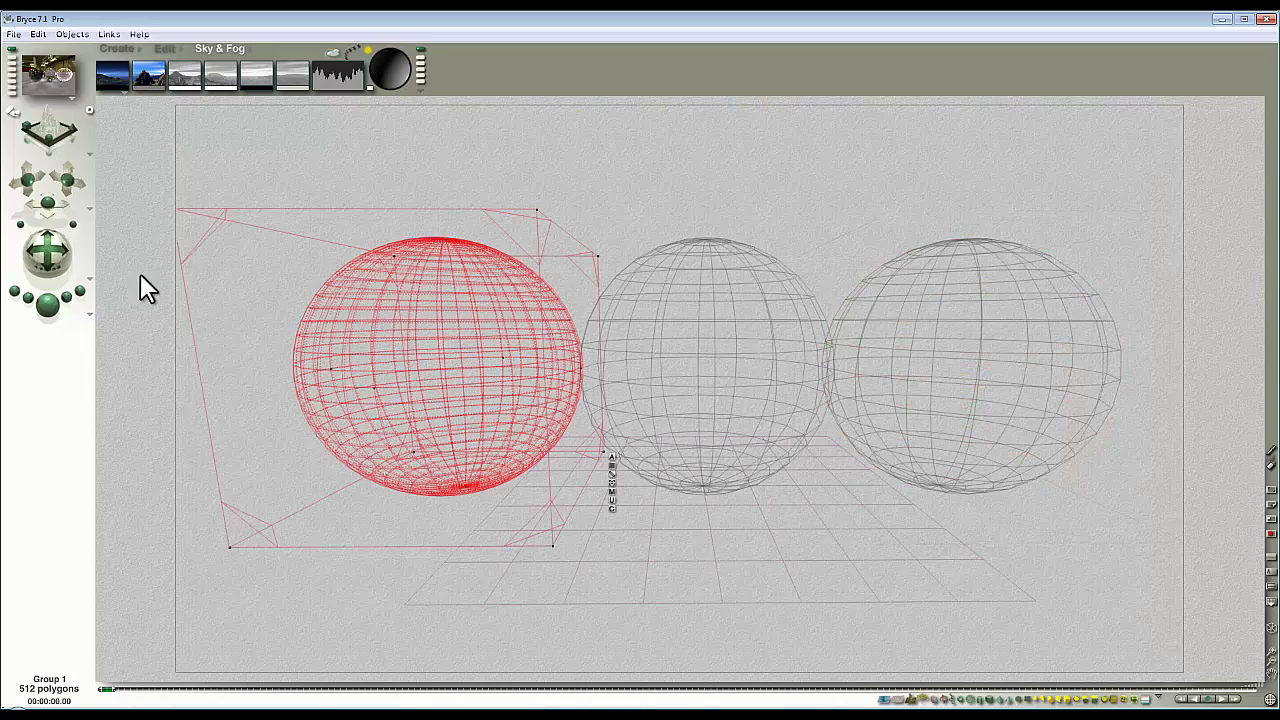
drag(58, 215, 36, 236)
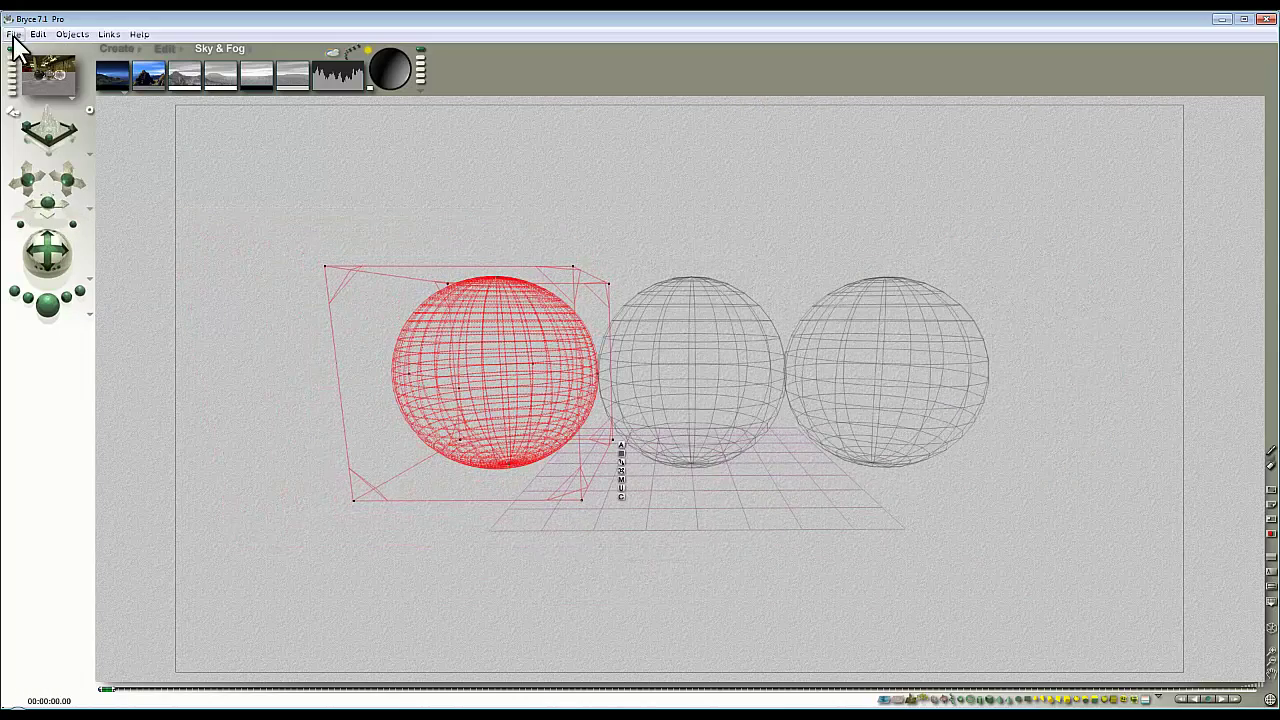
- Import the hollow sphere OBJ model from the parent folder of HDRI, using the Obj group material grouping mode
click(13, 36)
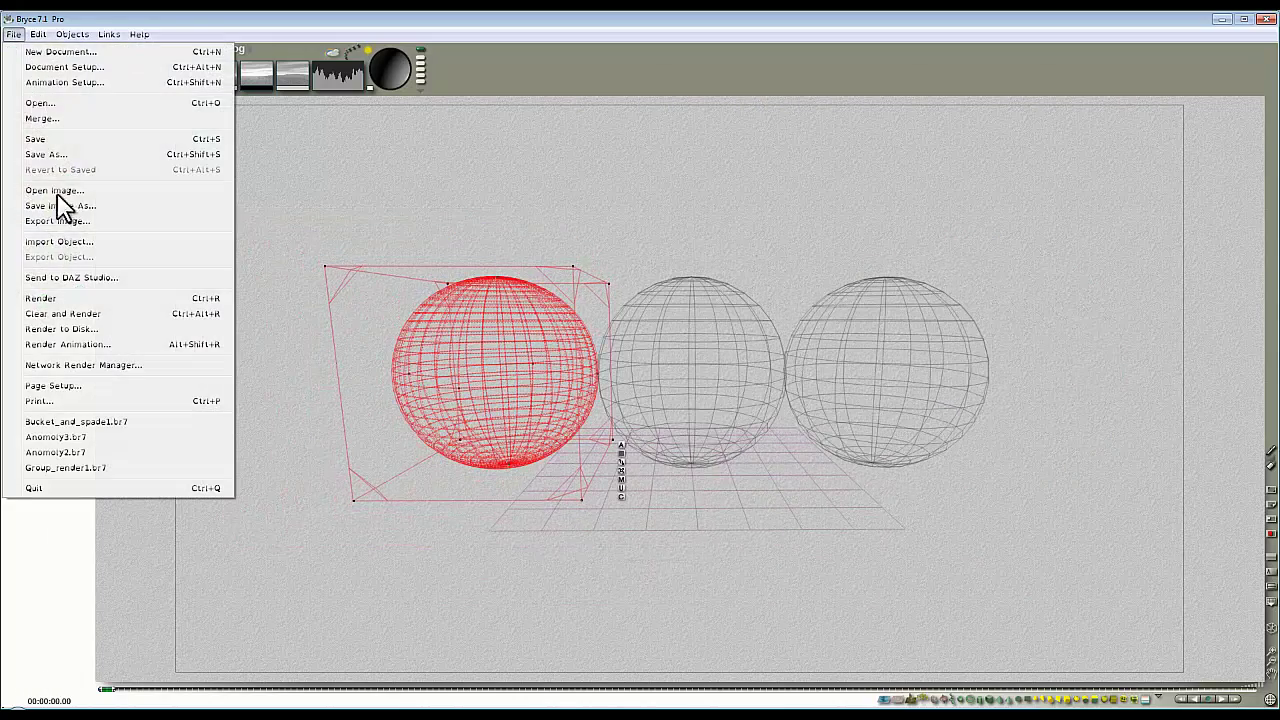
click(74, 244)
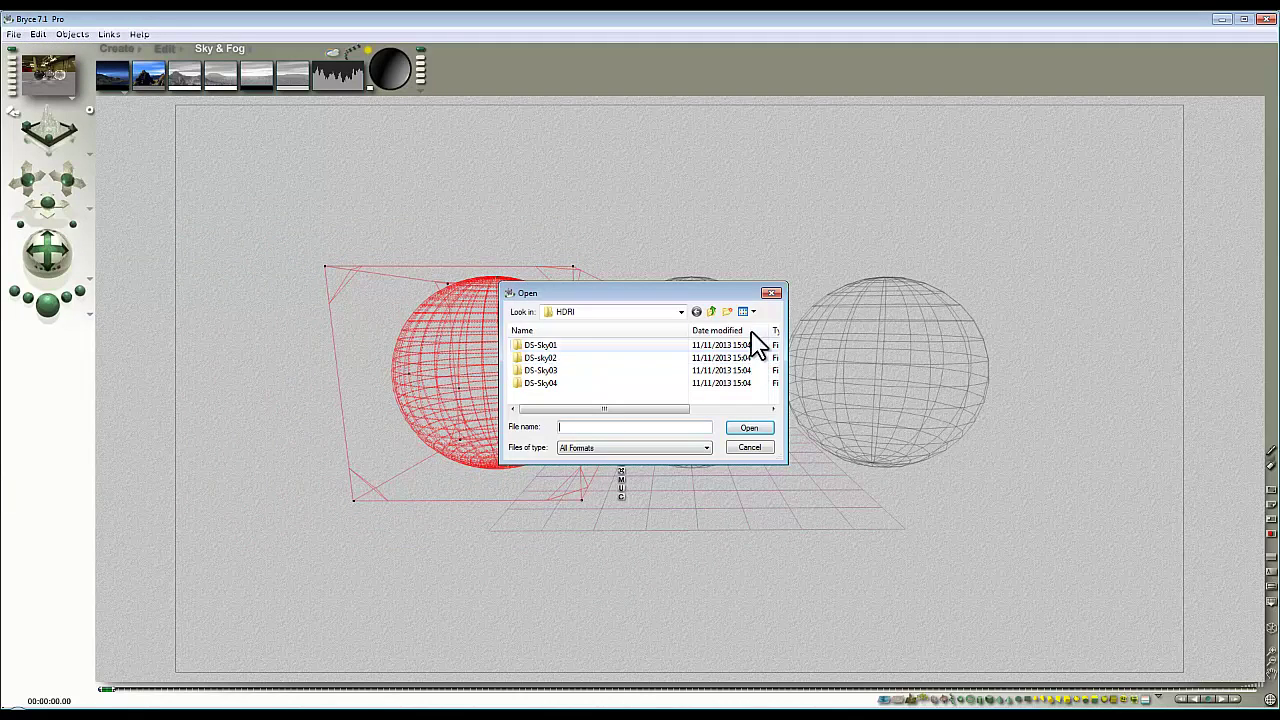
click(713, 312)
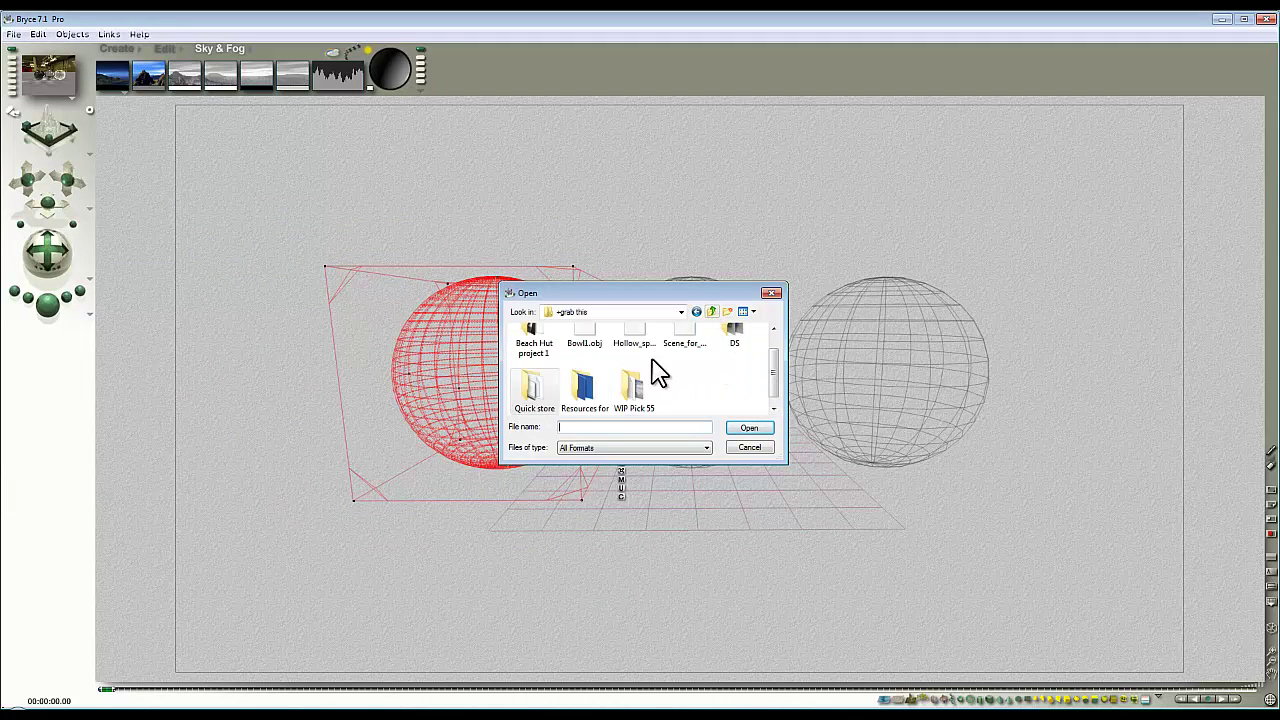
click(632, 338)
click(750, 429)
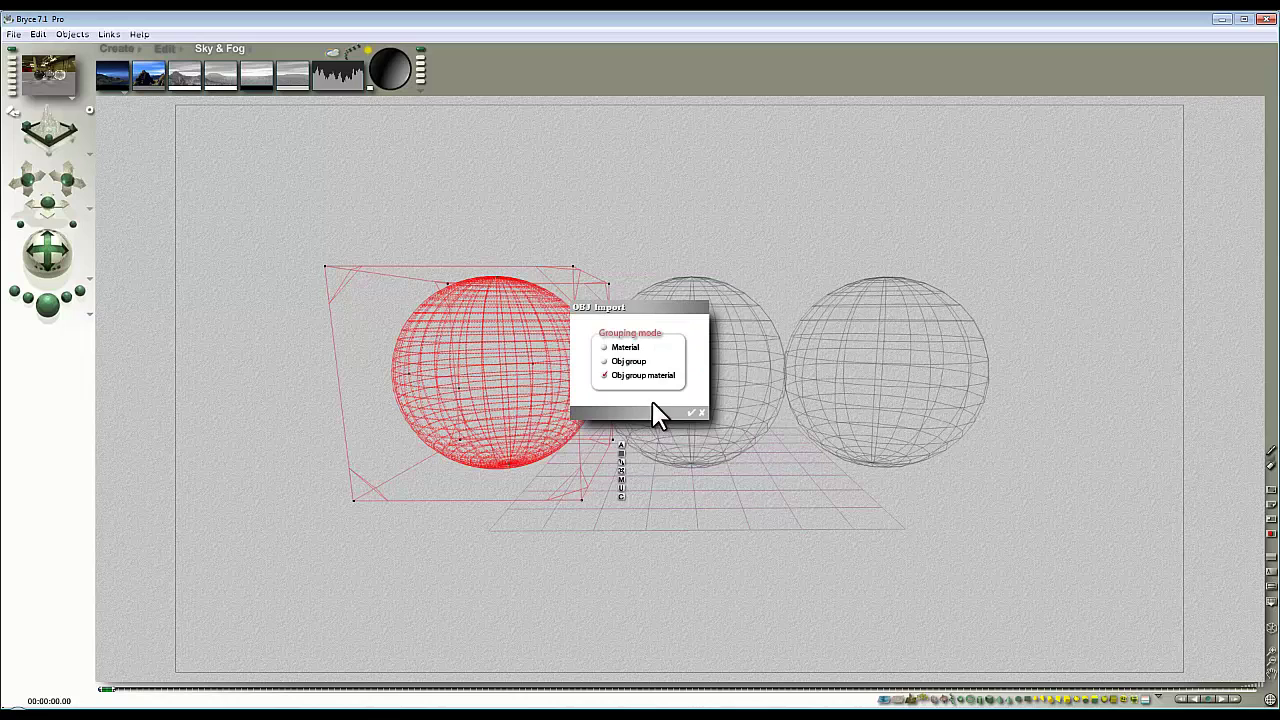
click(693, 413)
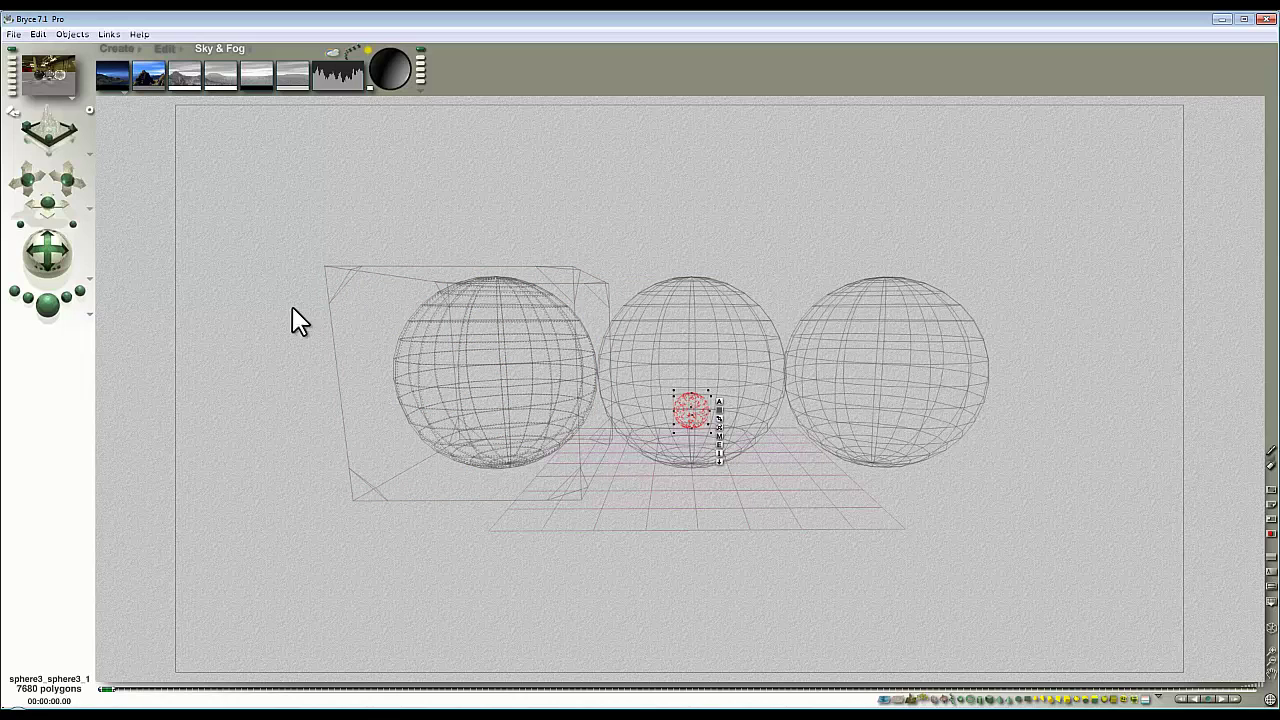
- Import Bowl1.obj into the scene with the Obj group material grouping mode
click(14, 34)
click(60, 242)
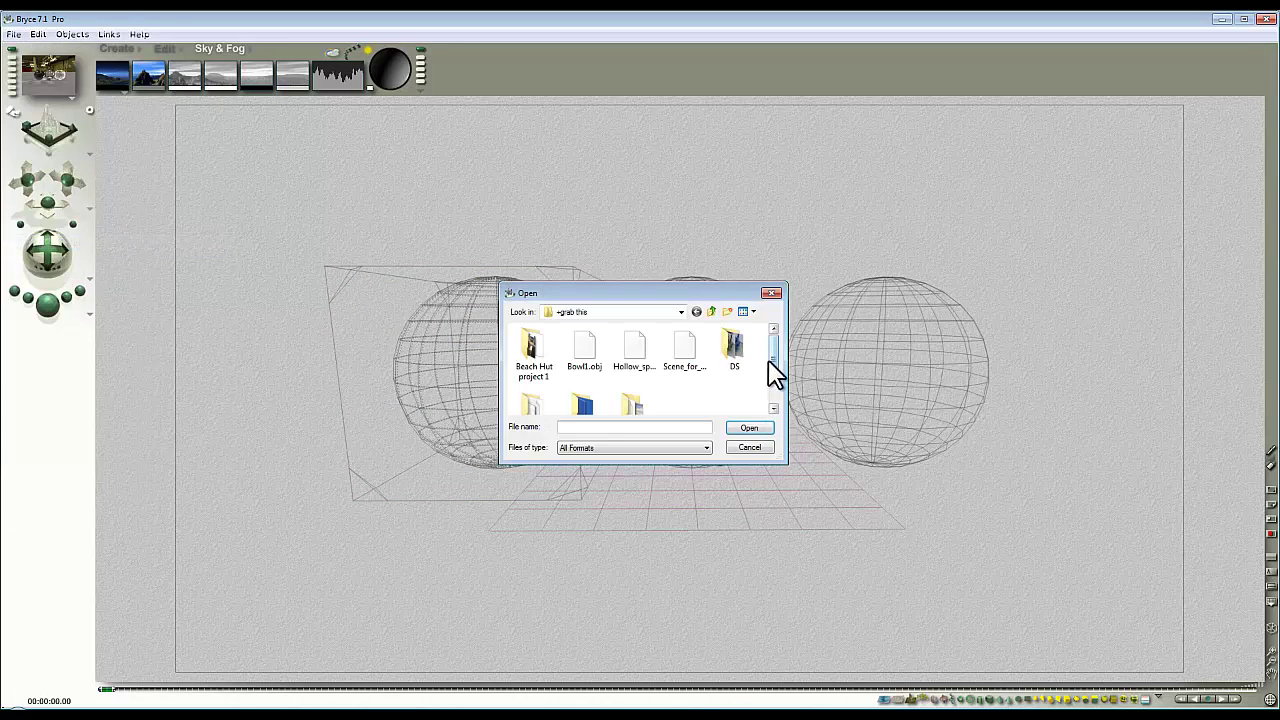
click(587, 354)
click(748, 428)
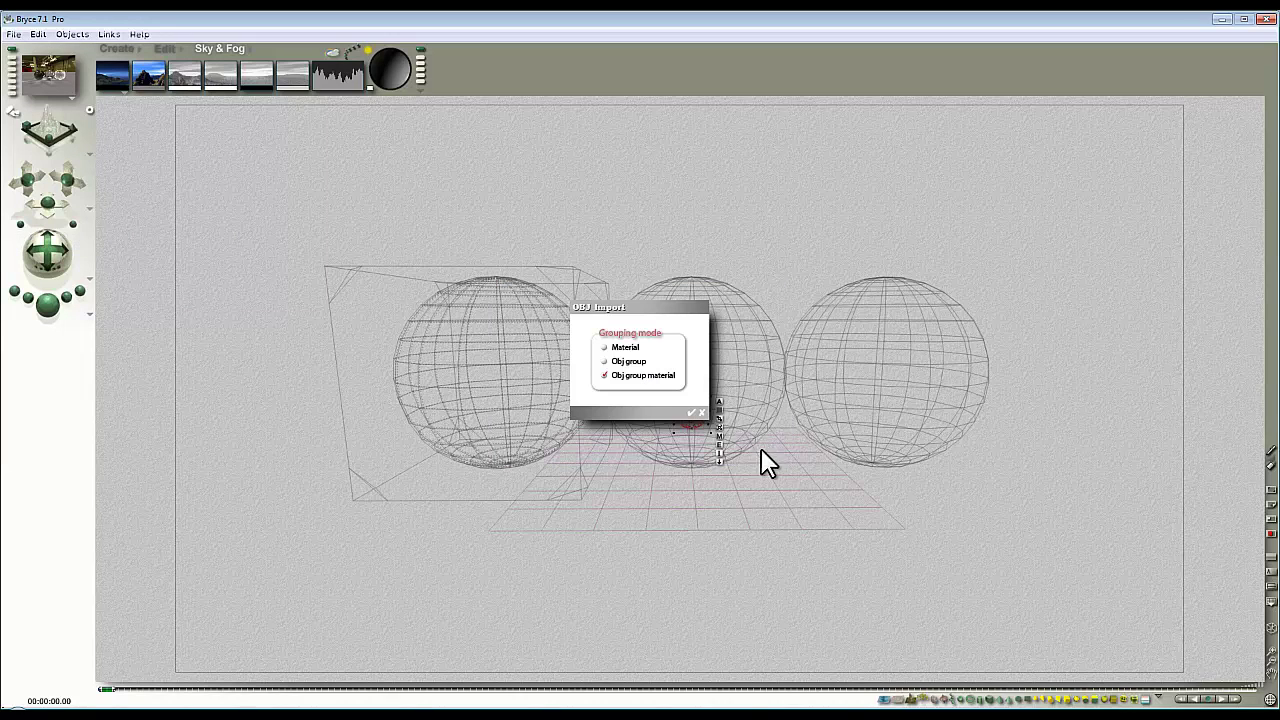
click(690, 412)
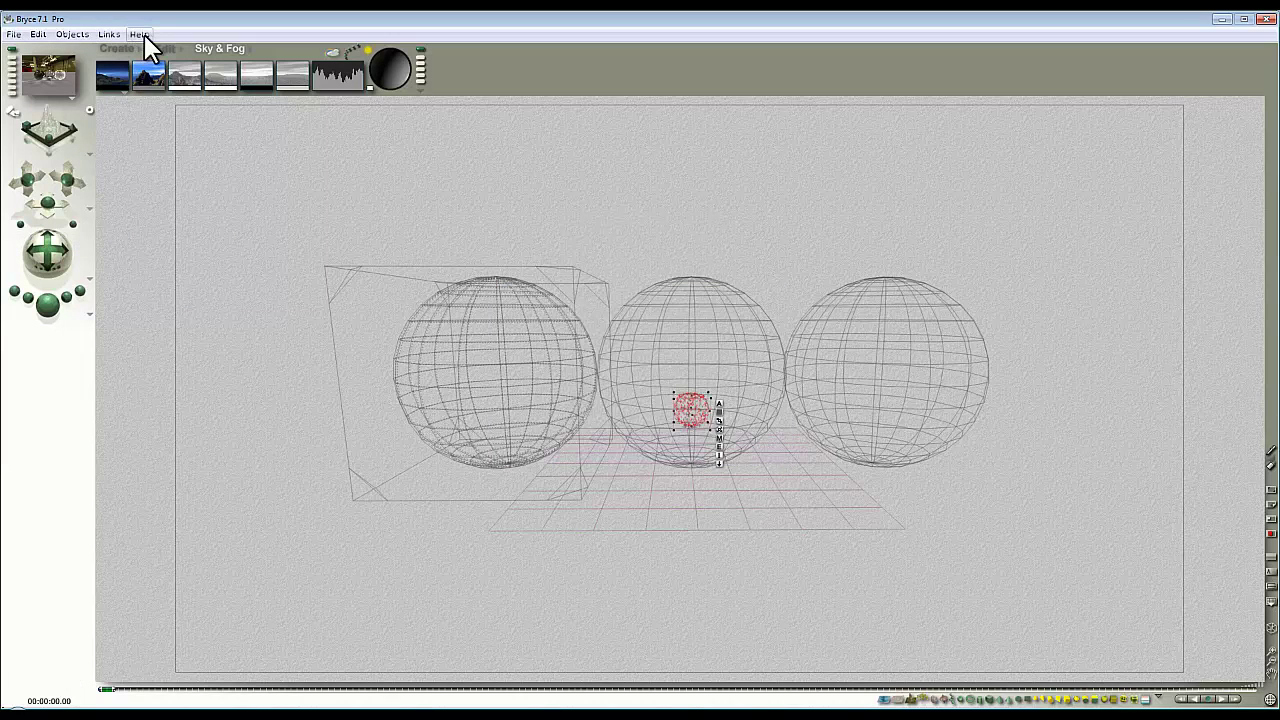
- Enlarge both imported models together to about the middle sphere's size and raise them onto the ground
right_click(689, 411)
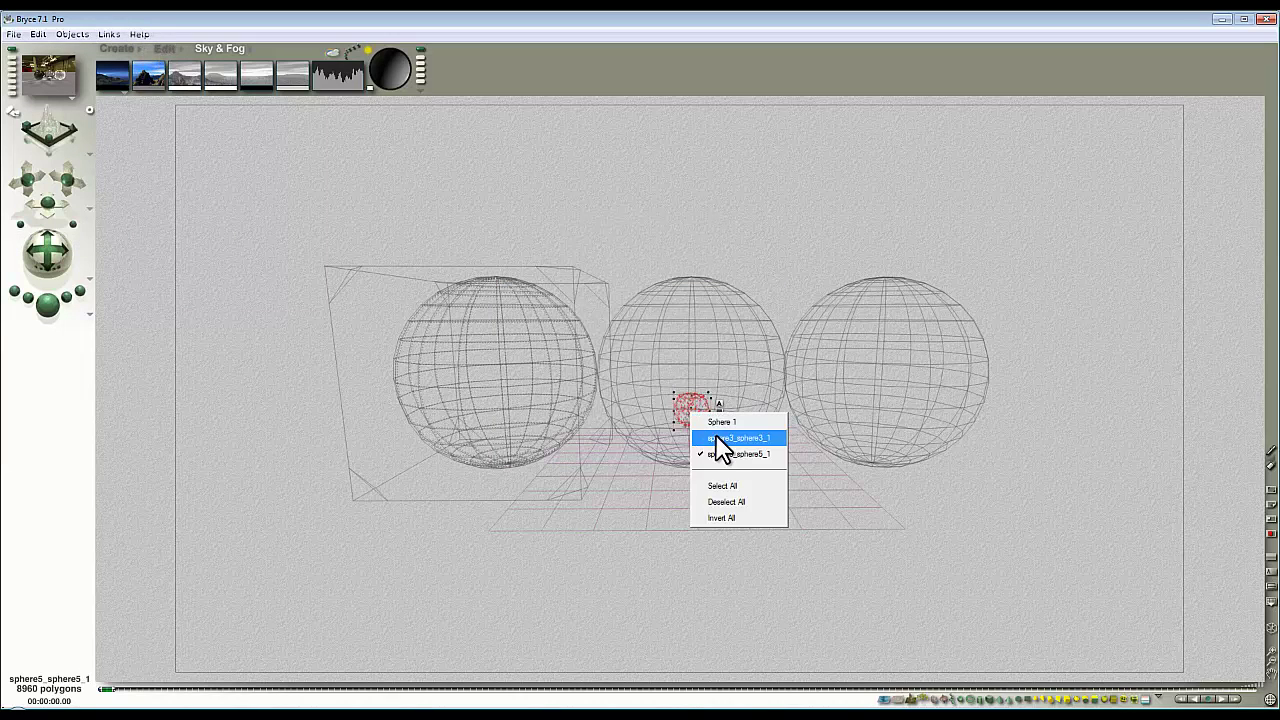
click(717, 437)
click(162, 48)
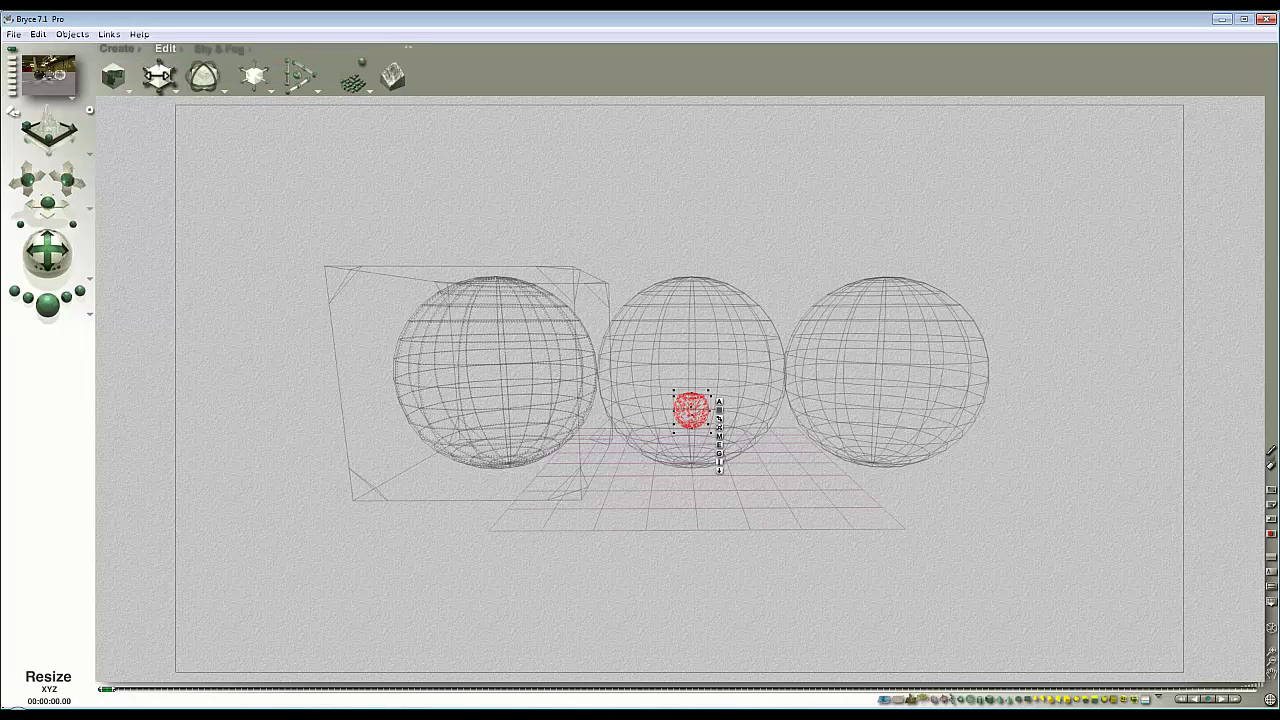
drag(158, 75, 917, 418)
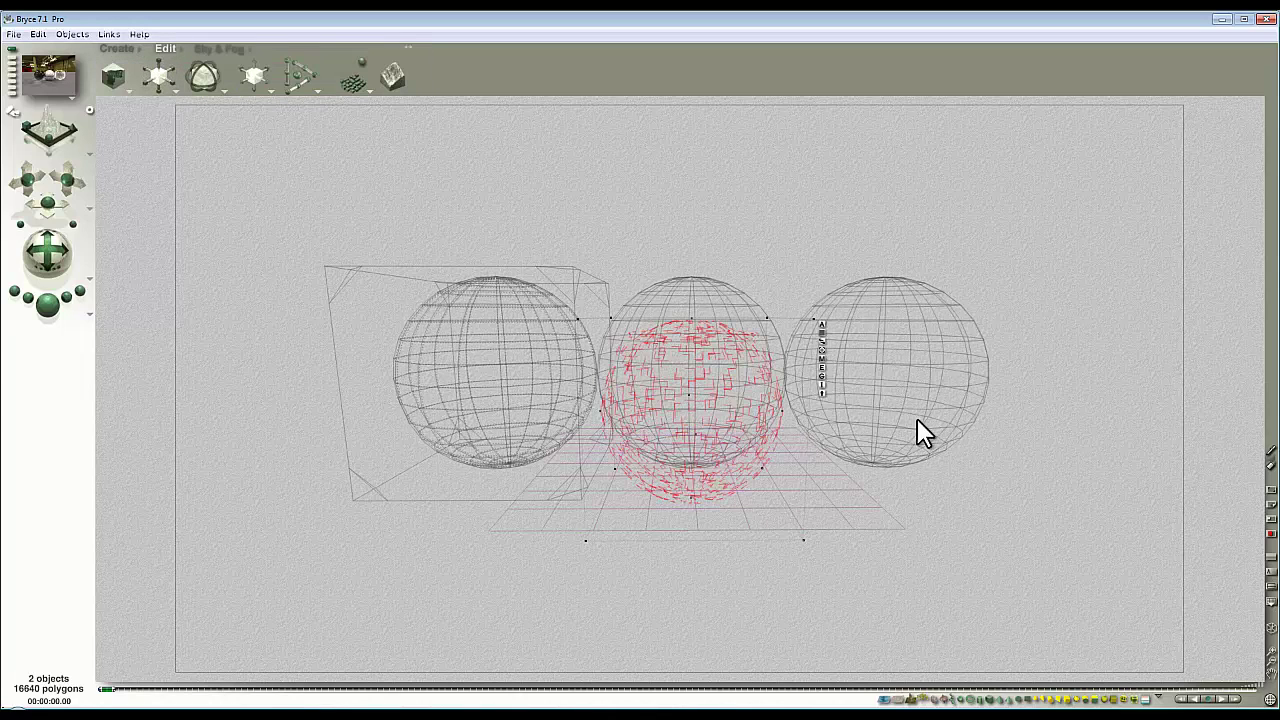
click(826, 396)
- Move the imported hollow sphere to the far left end of the row of spheres
right_click(730, 378)
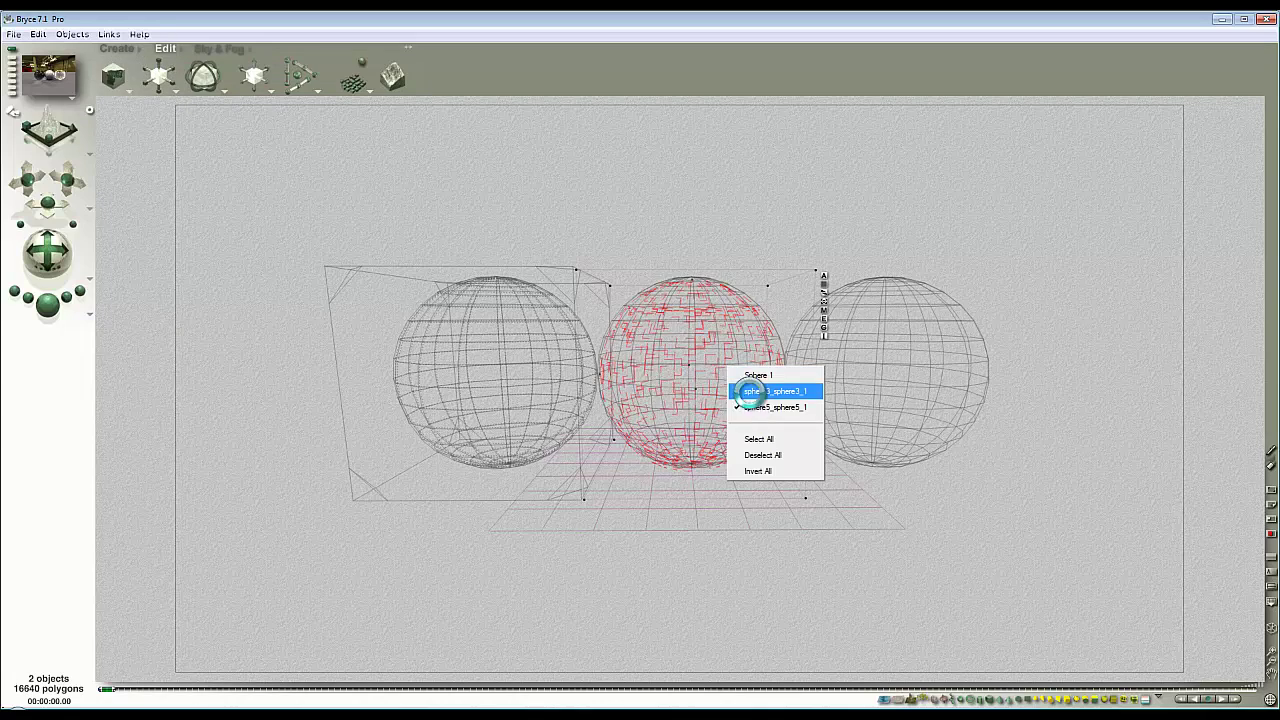
click(740, 389)
drag(262, 79, 78, 79)
- Move the imported bowl to the far right end of the row and run a brief test render
right_click(750, 390)
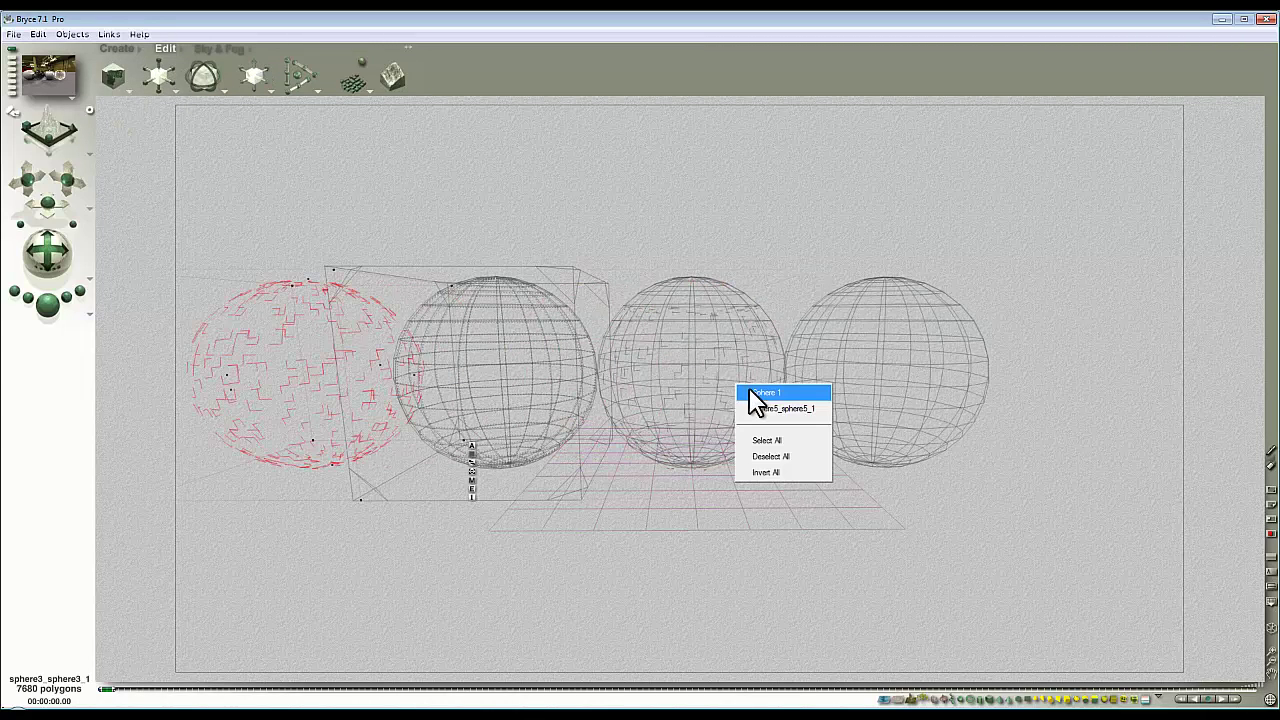
click(758, 394)
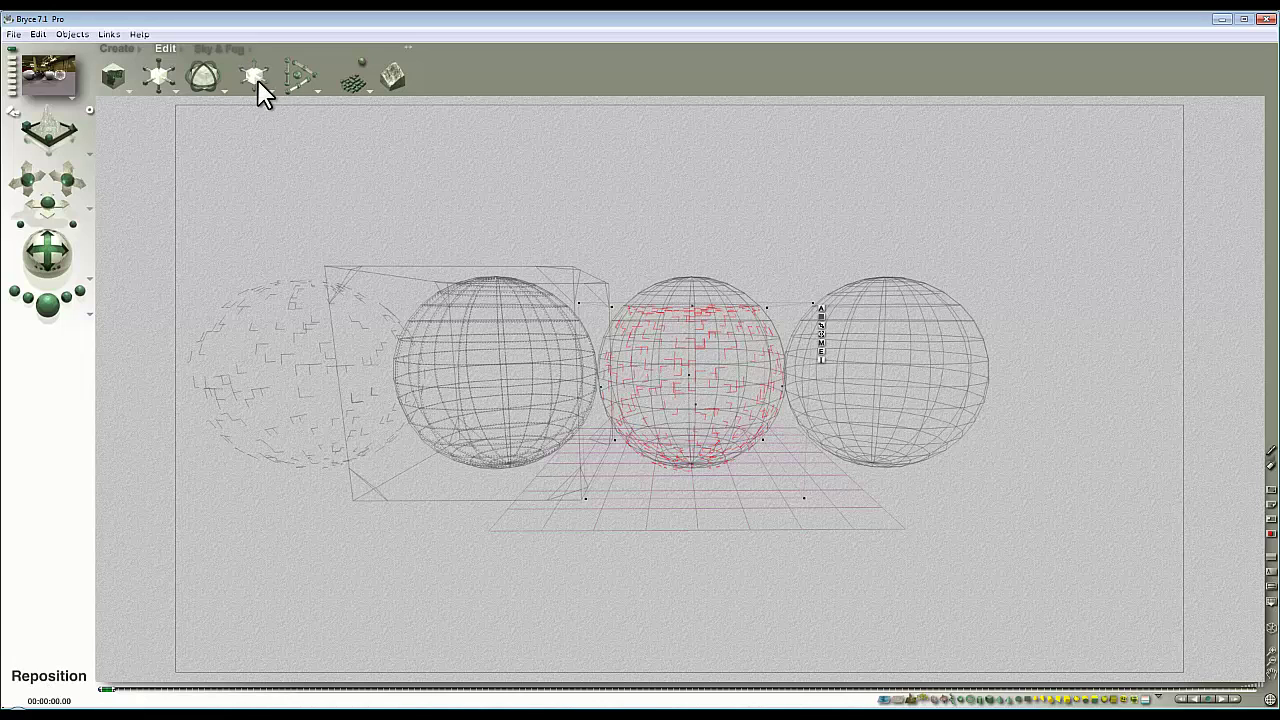
drag(258, 83, 451, 83)
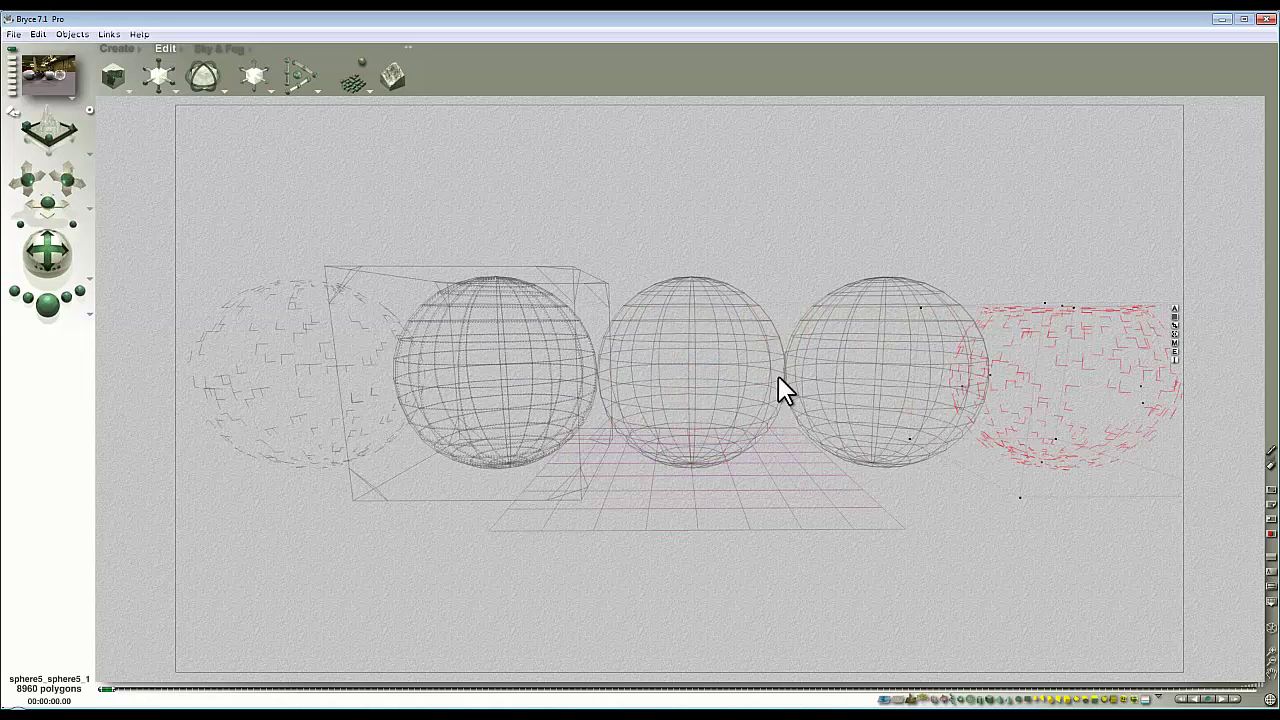
click(50, 303)
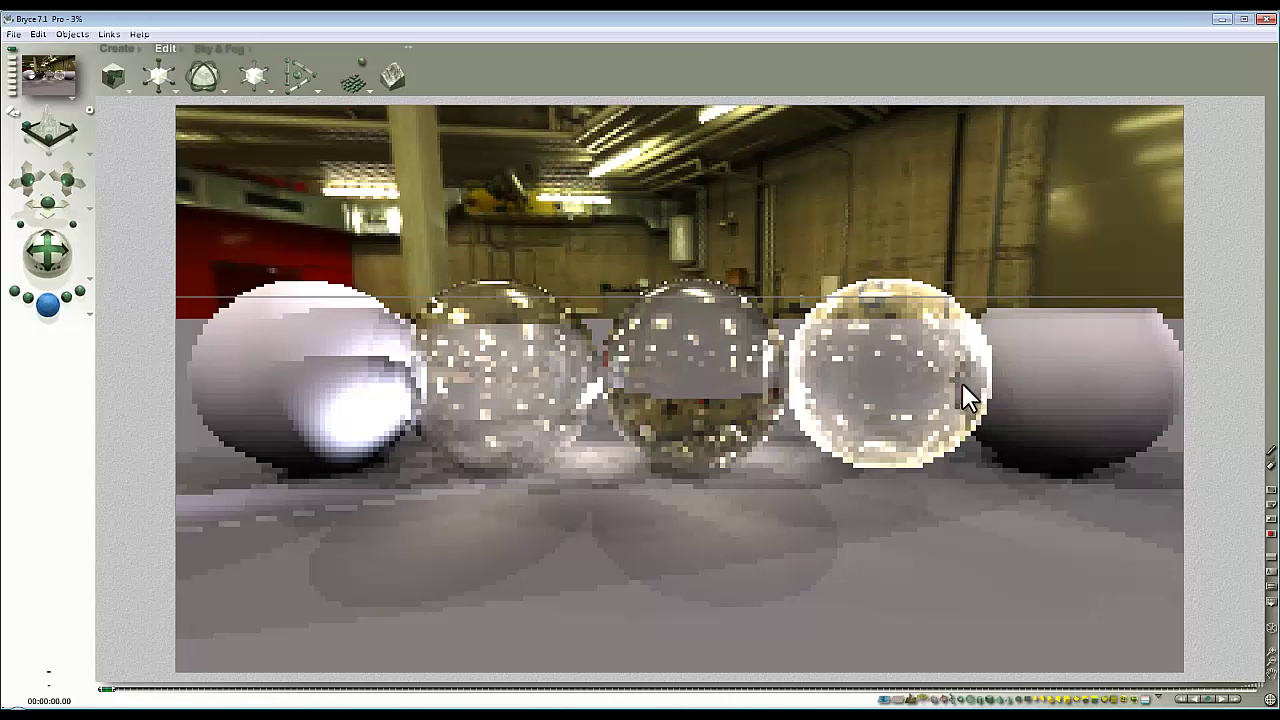
key(Escape)
- Apply the middle sphere's glass material to the imported bowl and hollow sphere, and render the scene
ctrl+click(728, 333)
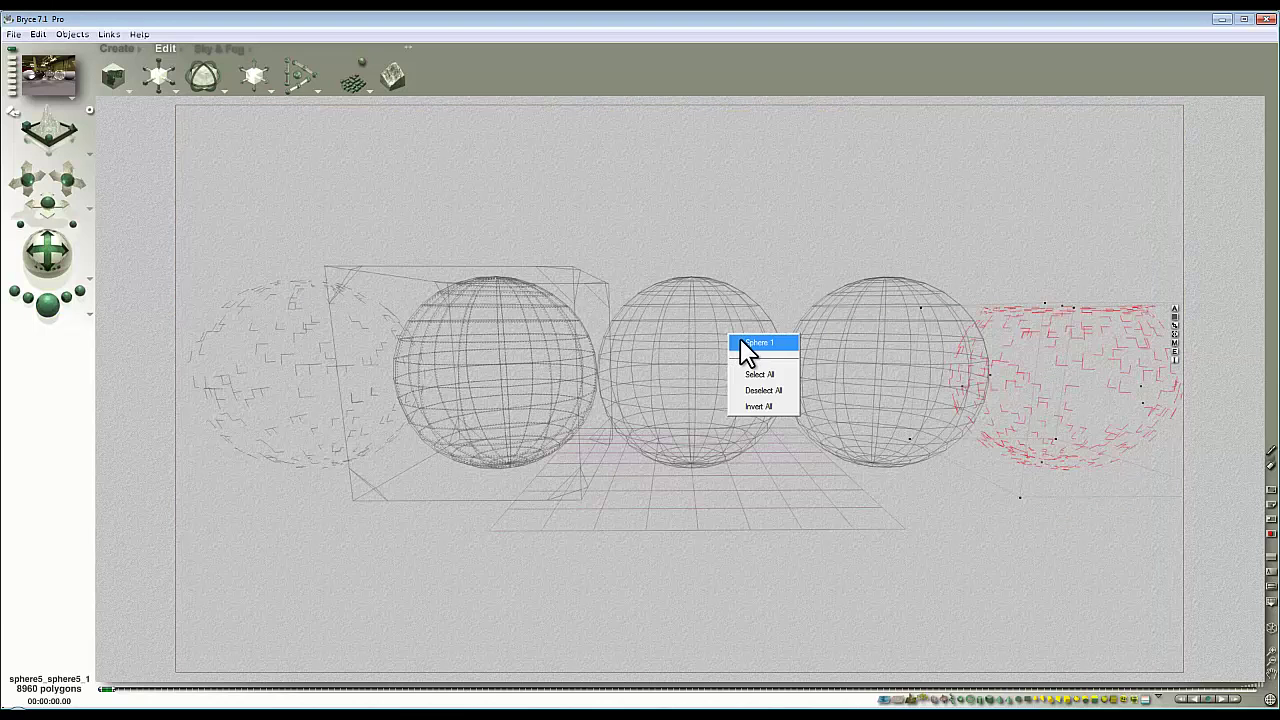
click(743, 343)
ctrl+click(1064, 354)
click(1074, 359)
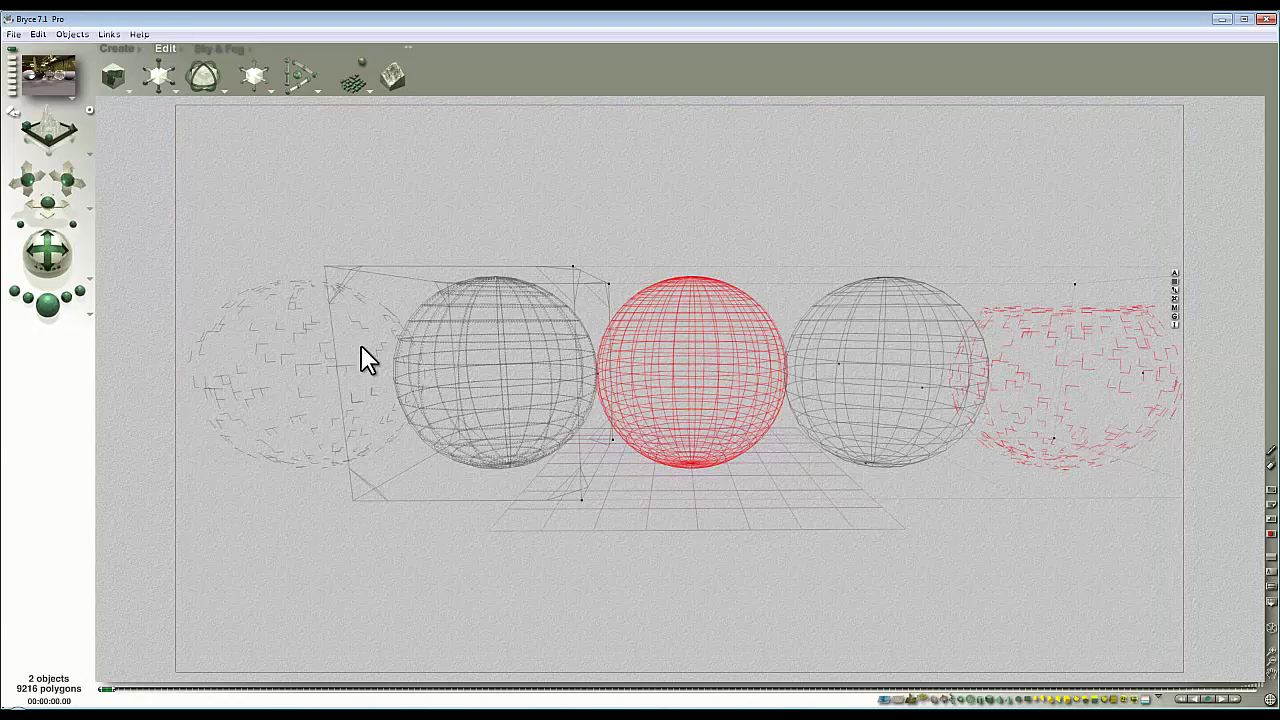
ctrl+click(354, 338)
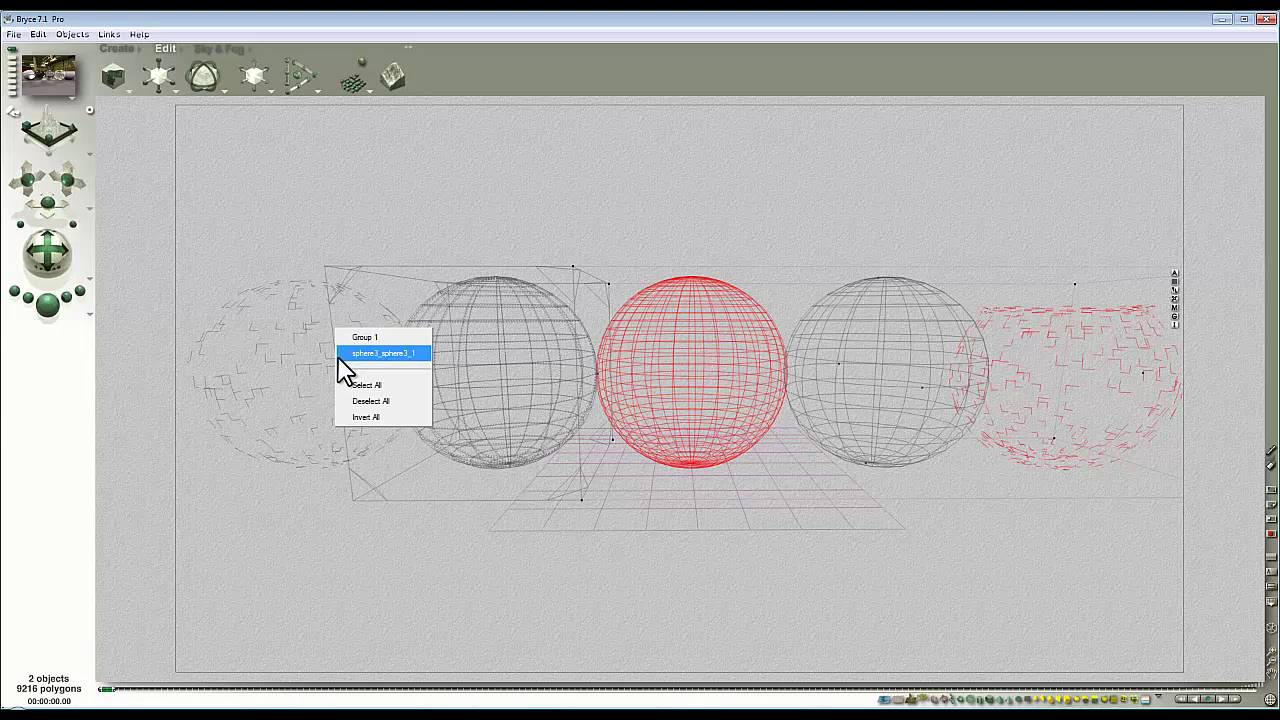
click(350, 354)
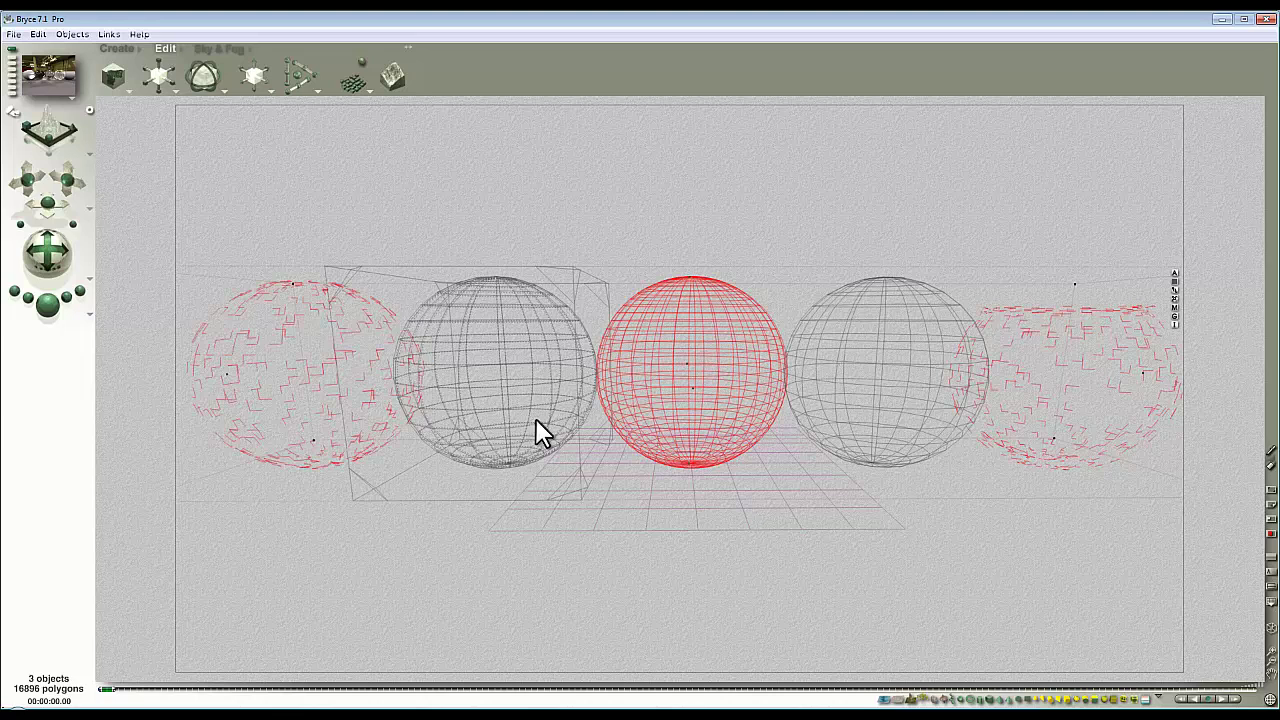
click(1172, 307)
click(836, 516)
click(48, 305)
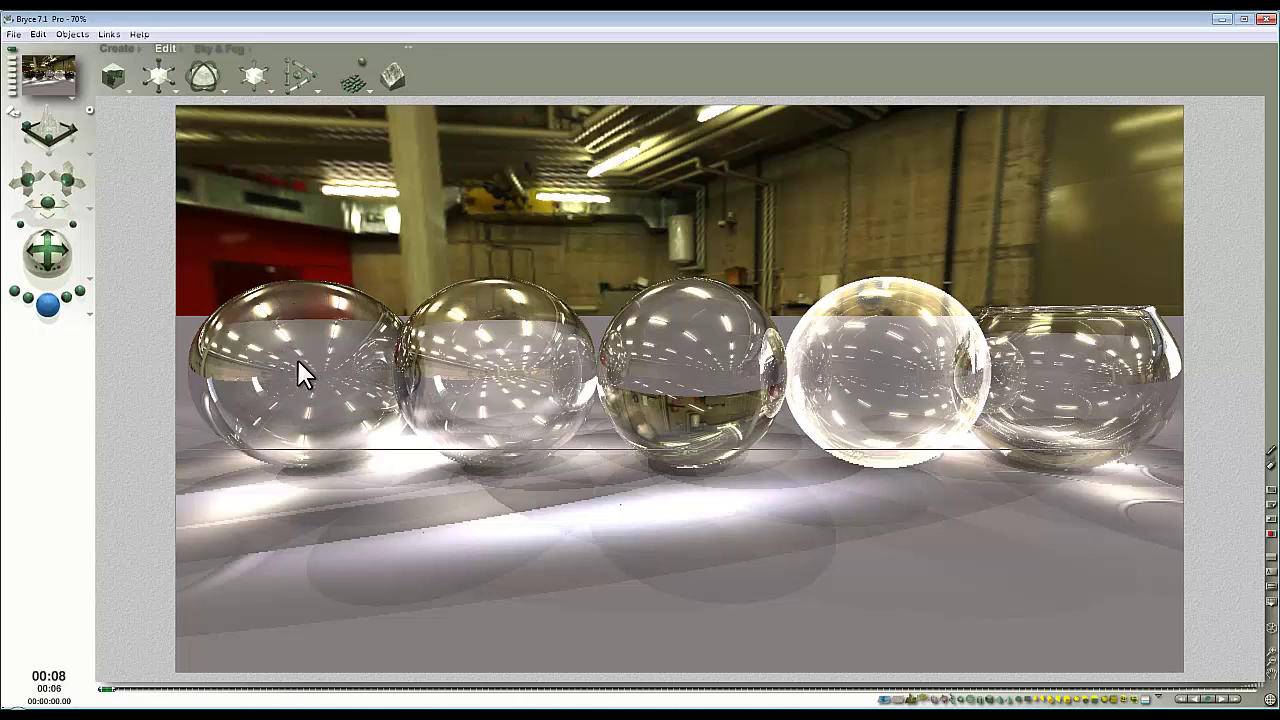
key(Escape)
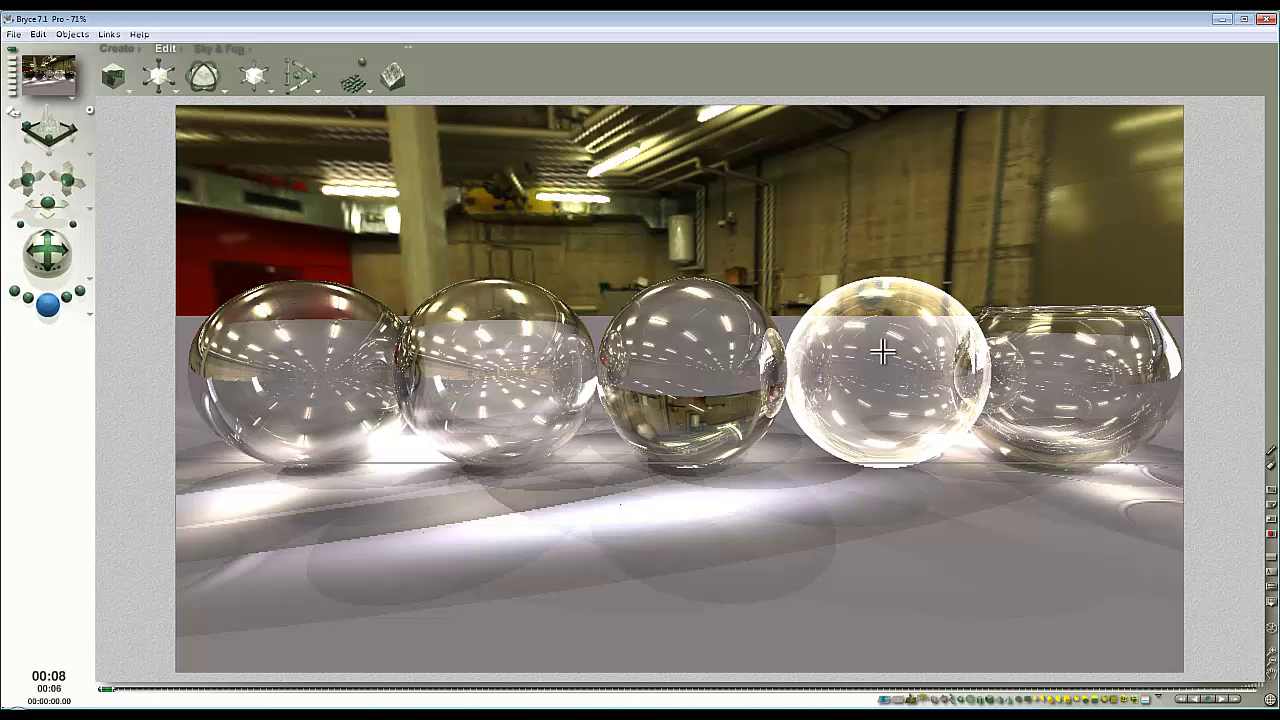
- Set the material reflection of the bubble sphere just right of the middle sphere to 15
key(Escape)
ctrl+click(903, 336)
click(960, 346)
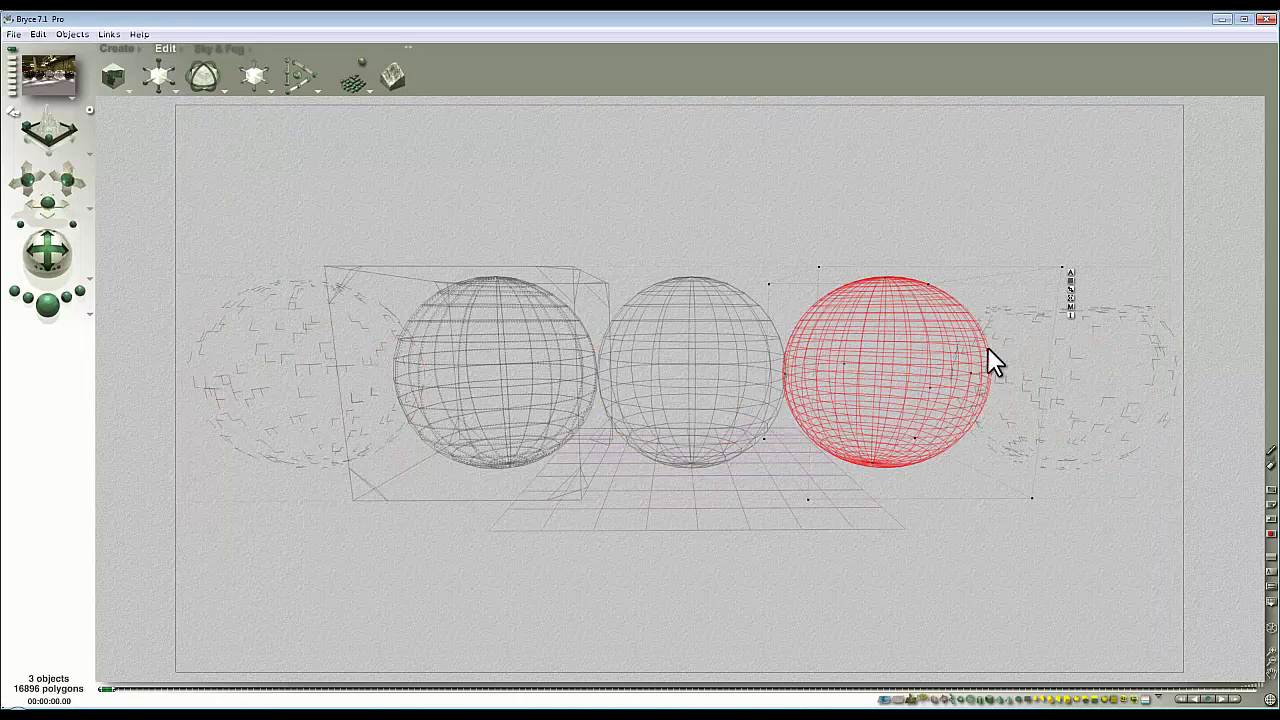
click(1072, 304)
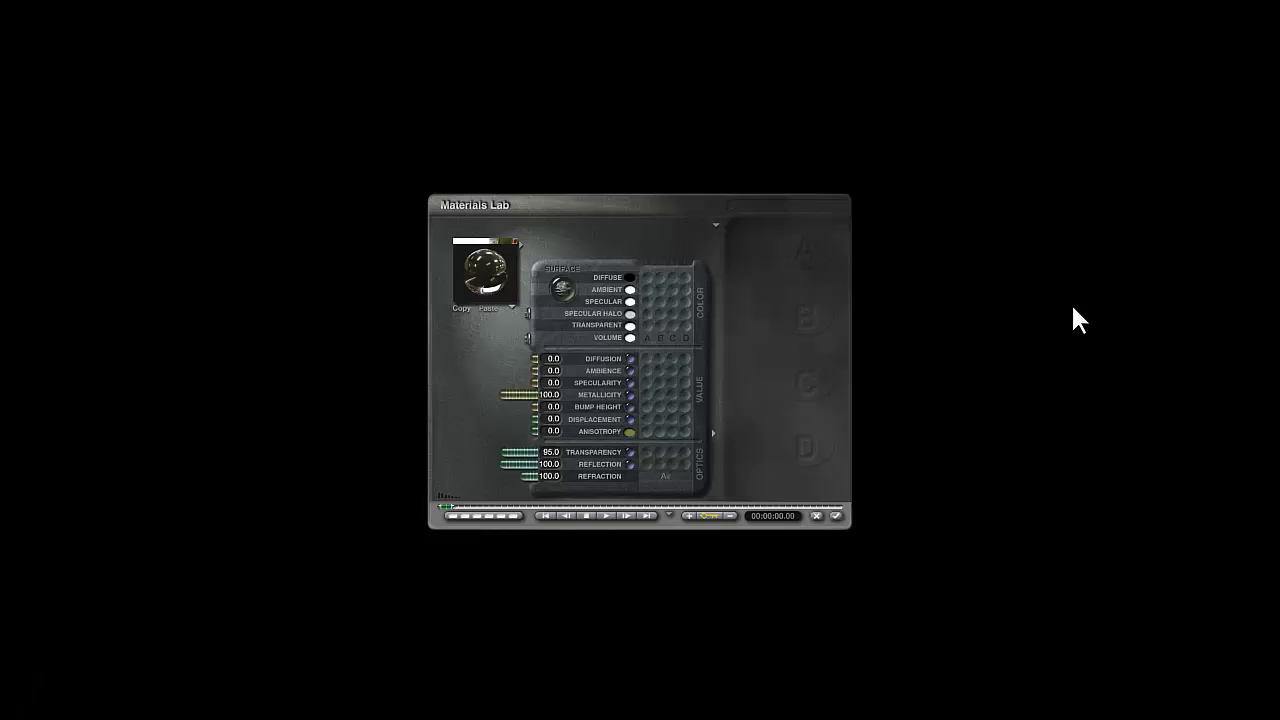
click(549, 464)
text(15)
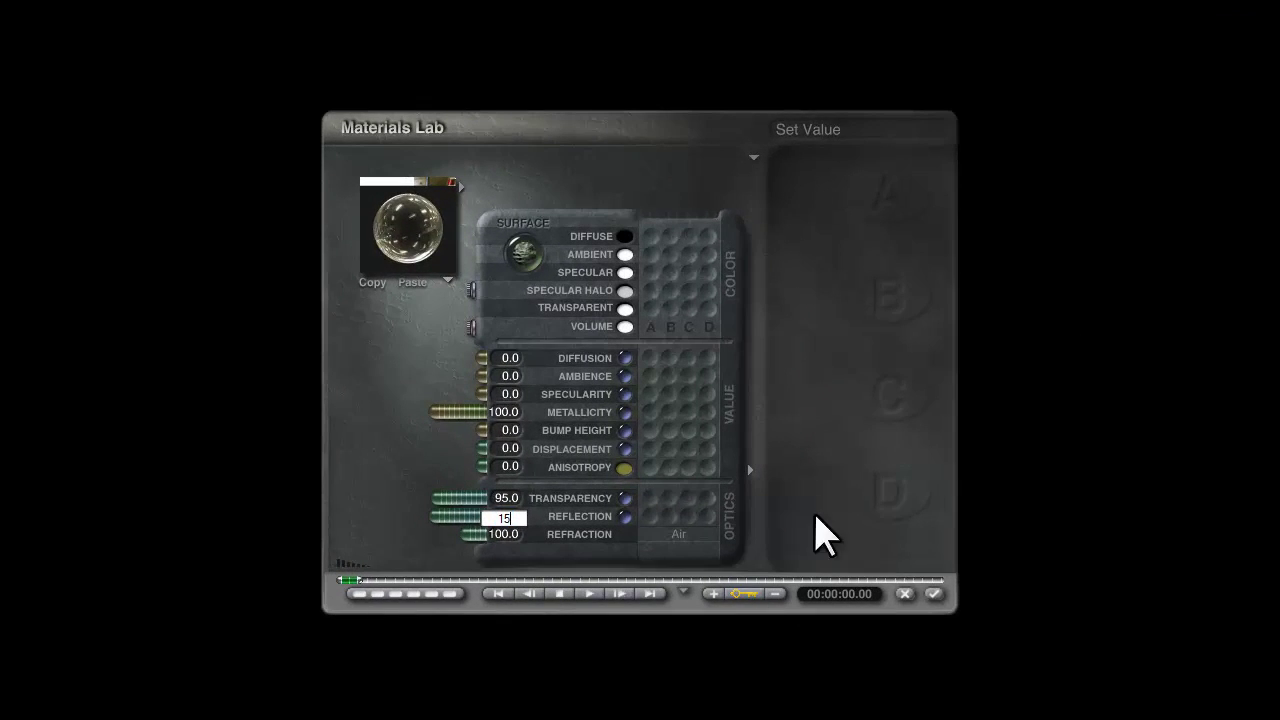
key(Return)
click(904, 594)
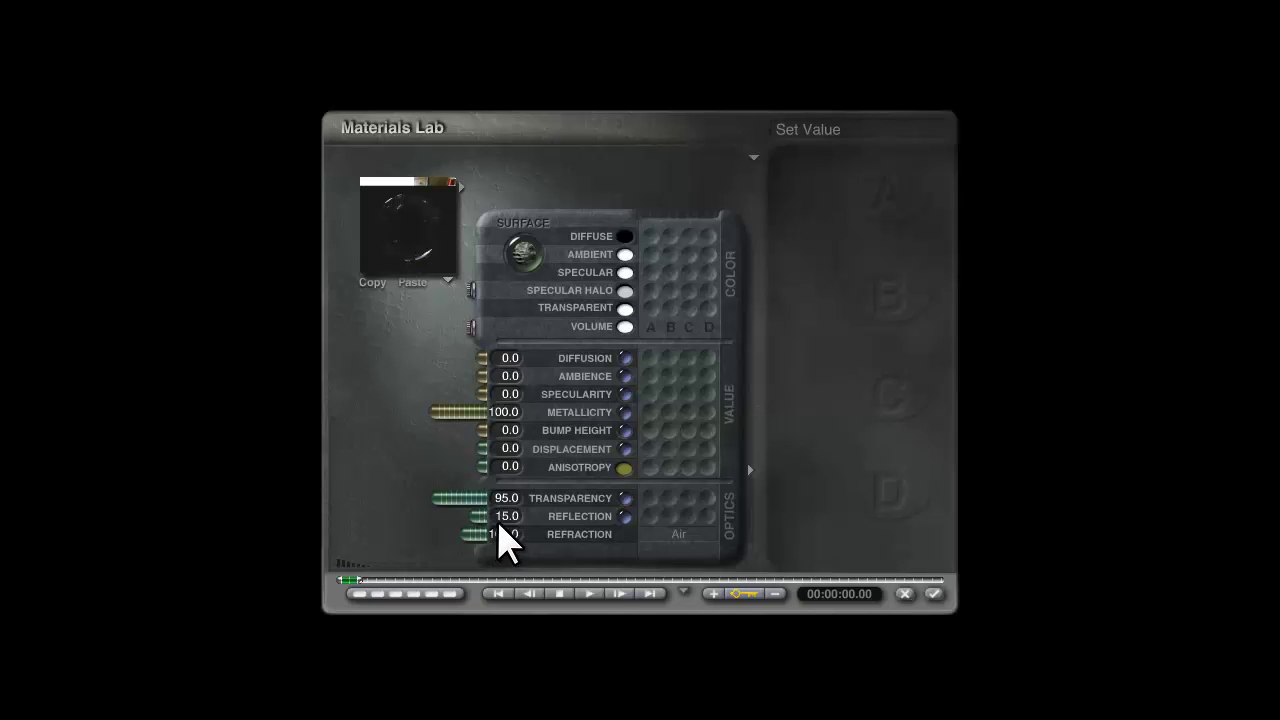
- Raise the bubble sphere's reflection to 25 and render the scene
click(504, 516)
text(20)
key(Return)
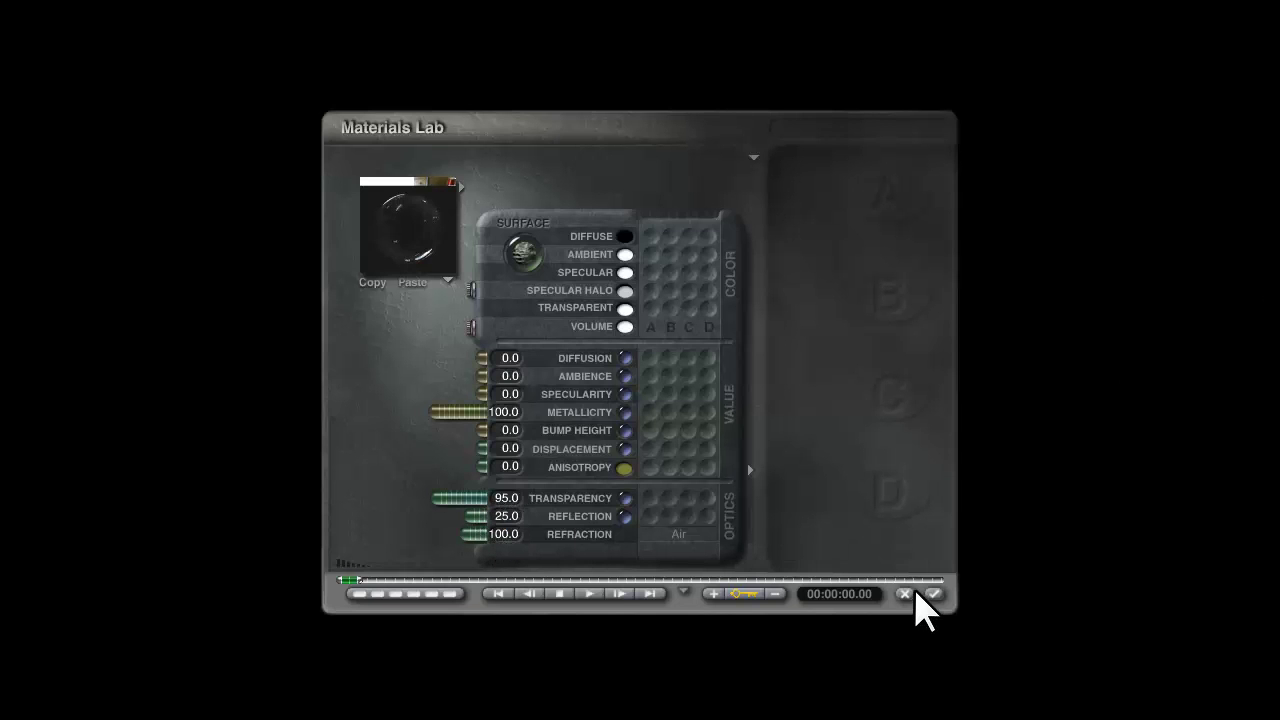
click(934, 594)
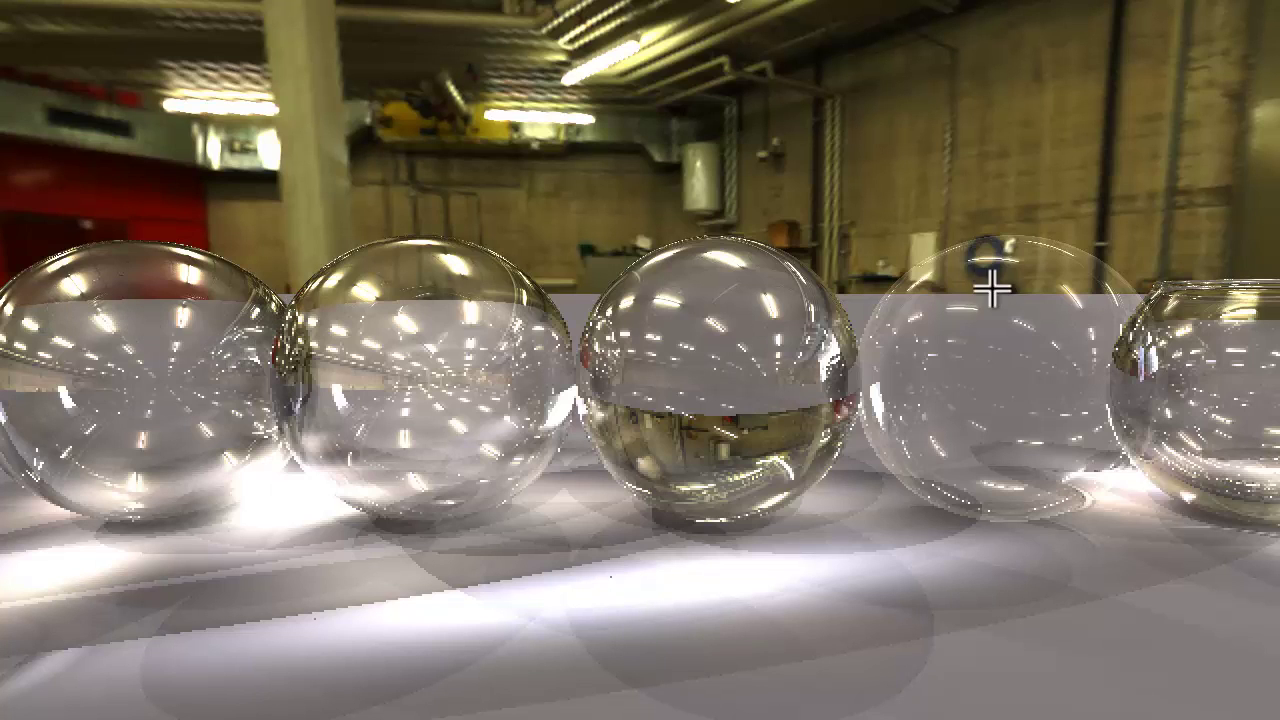
- Set the bubble sphere's refraction to 110 and render the scene
click(930, 293)
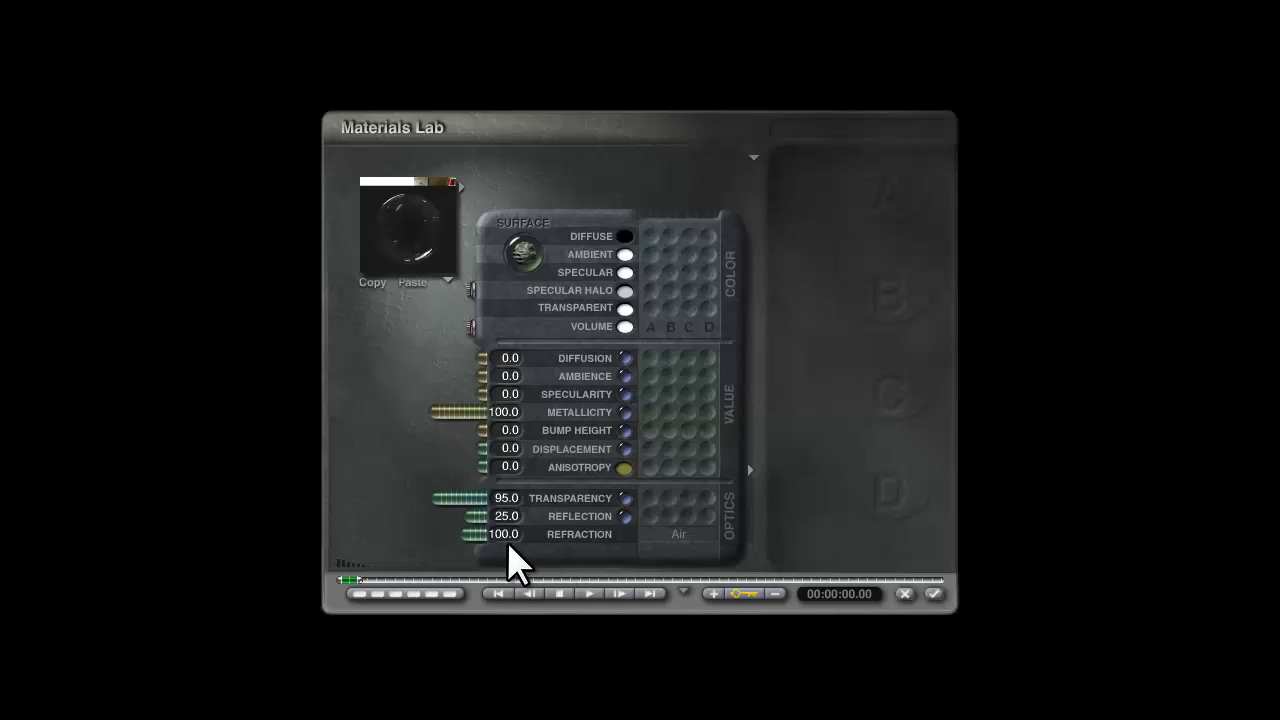
click(505, 536)
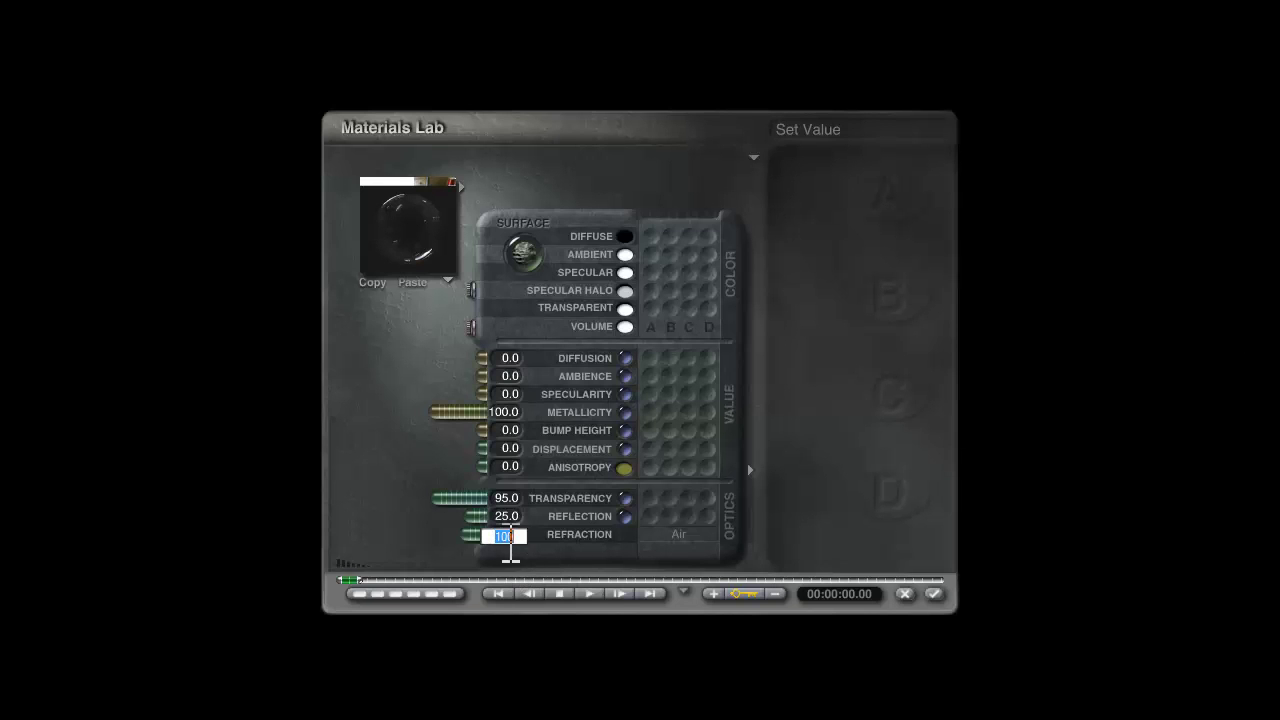
text(110)
key(Return)
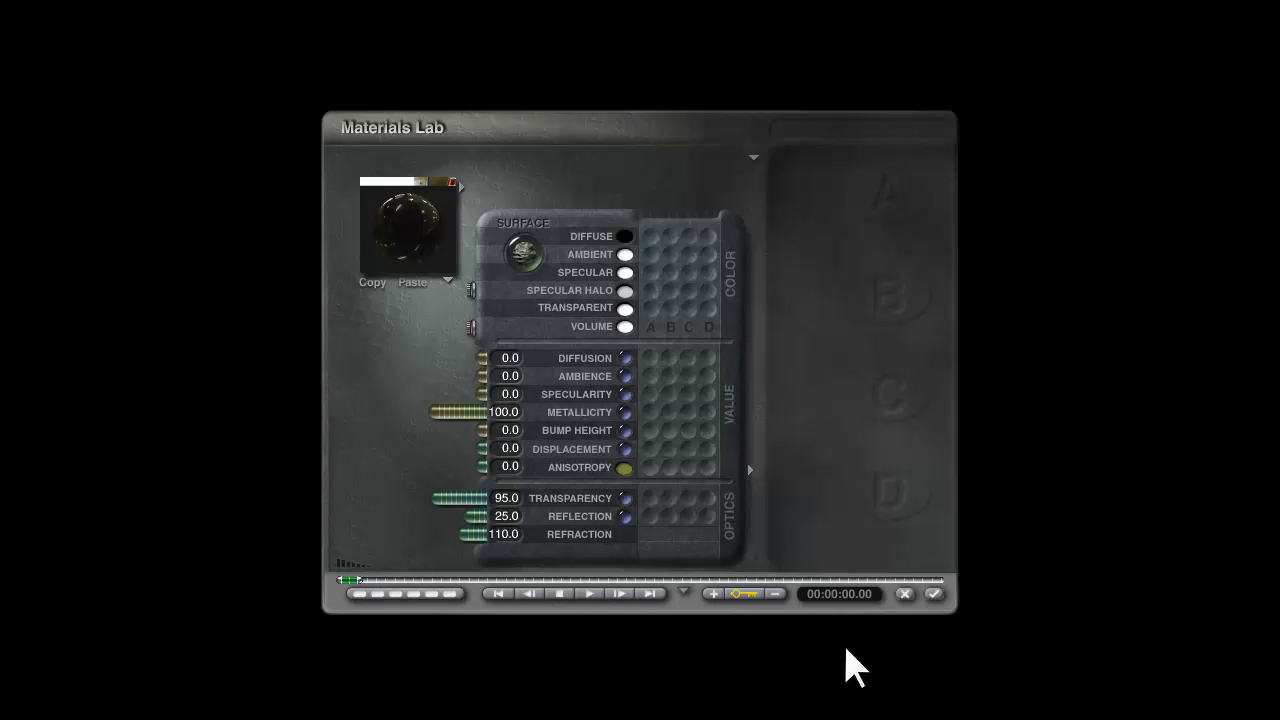
click(933, 595)
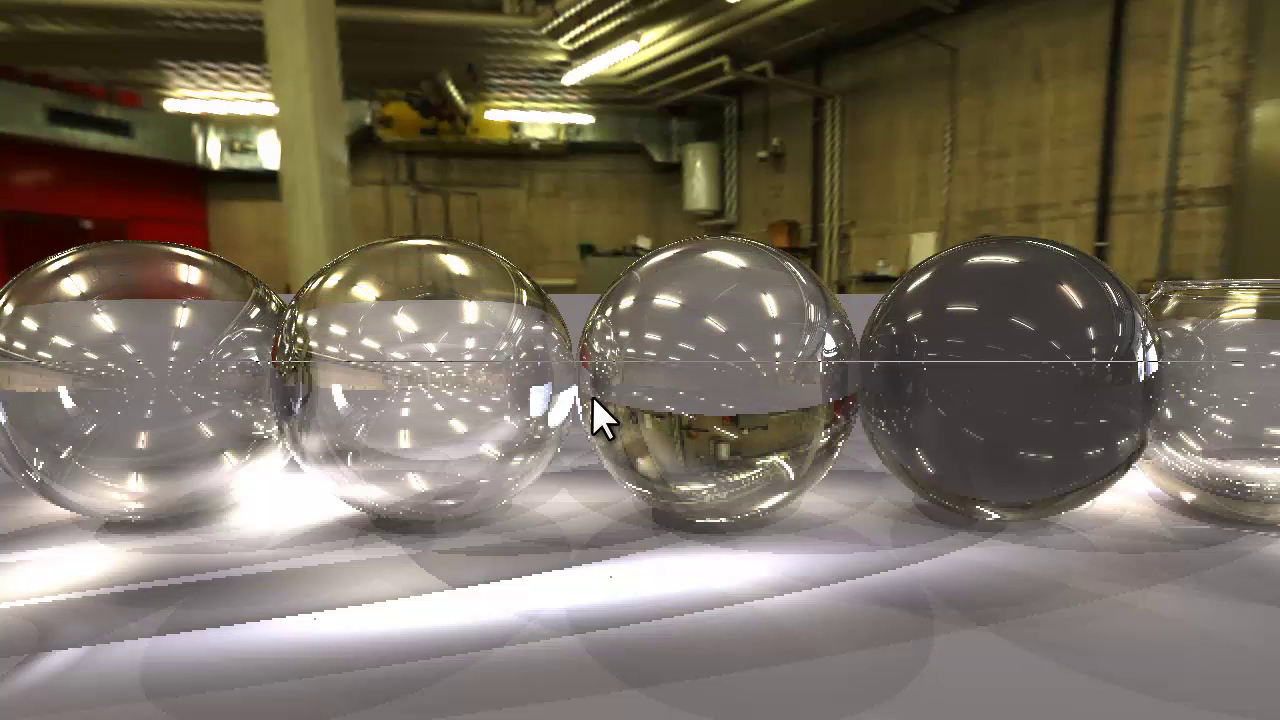
- Lower the bubble sphere's refraction to 90 and render the scene again
click(1054, 389)
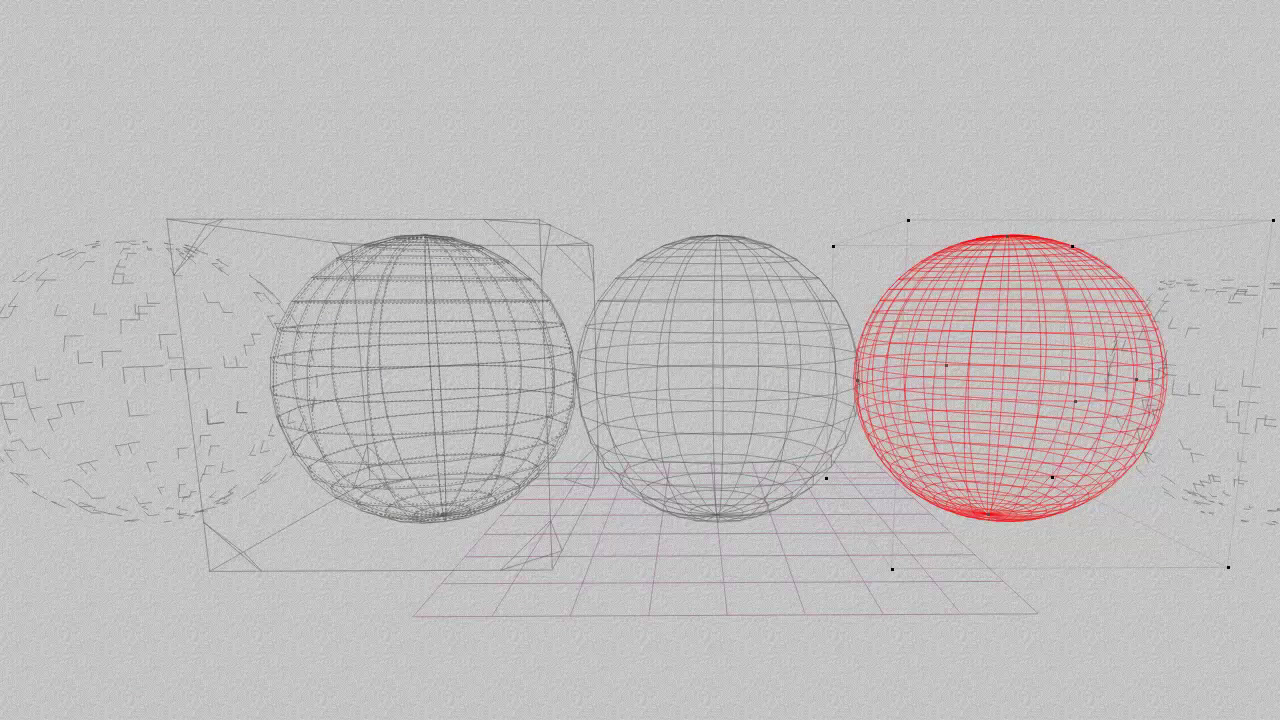
key(ctrl+m)
click(502, 538)
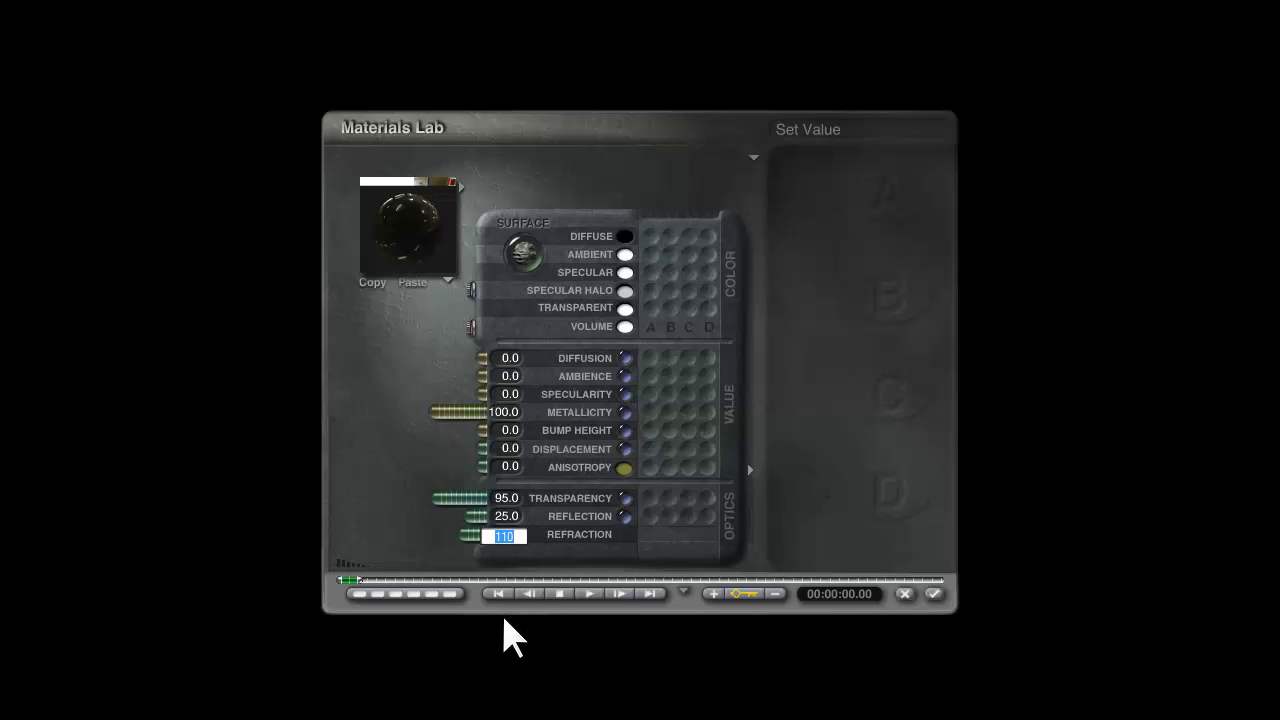
text(90)
key(Return)
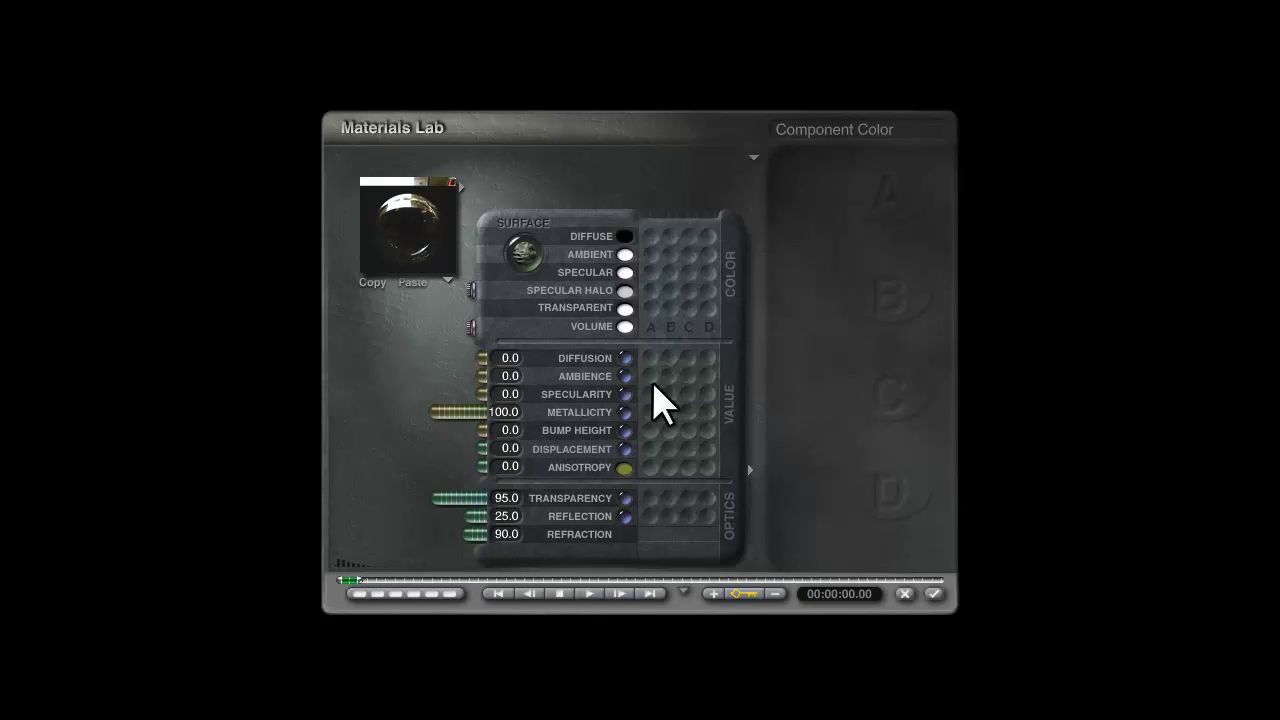
click(933, 595)
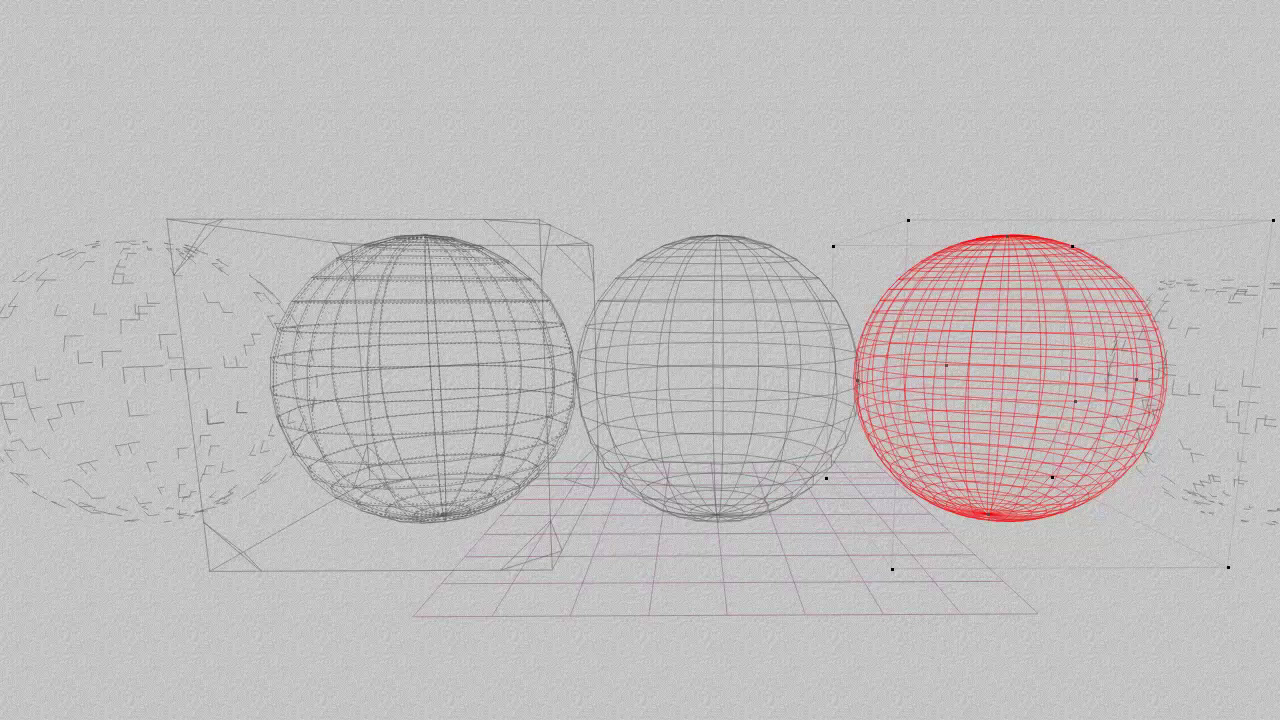
key(ctrl+r)
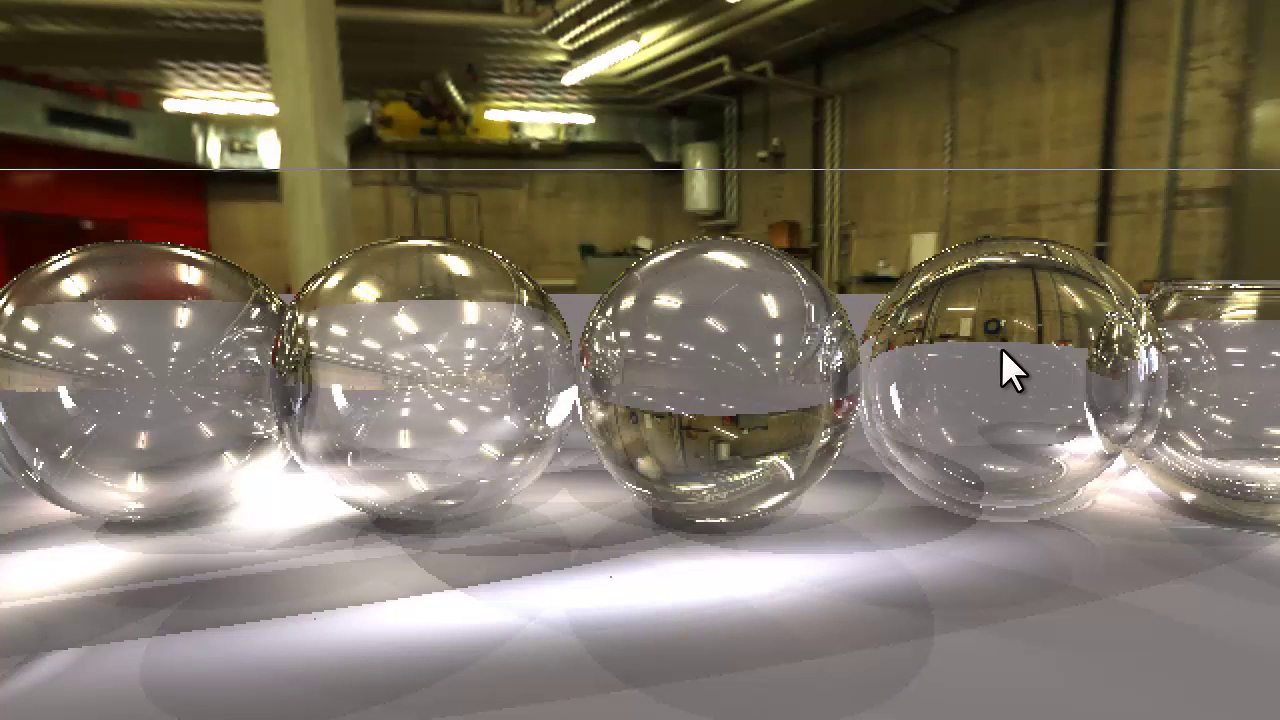
- Set the refraction of the bubble sphere's material to 98
click(1050, 350)
key(ctrl+m)
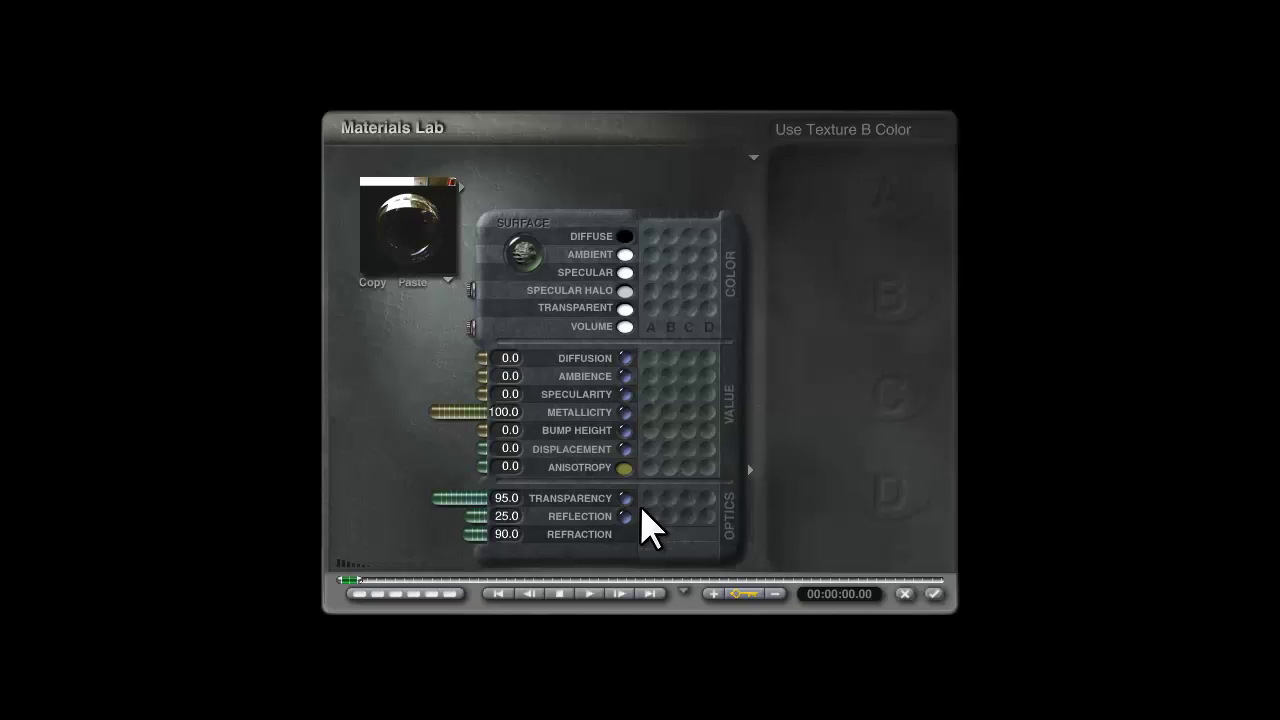
click(513, 501)
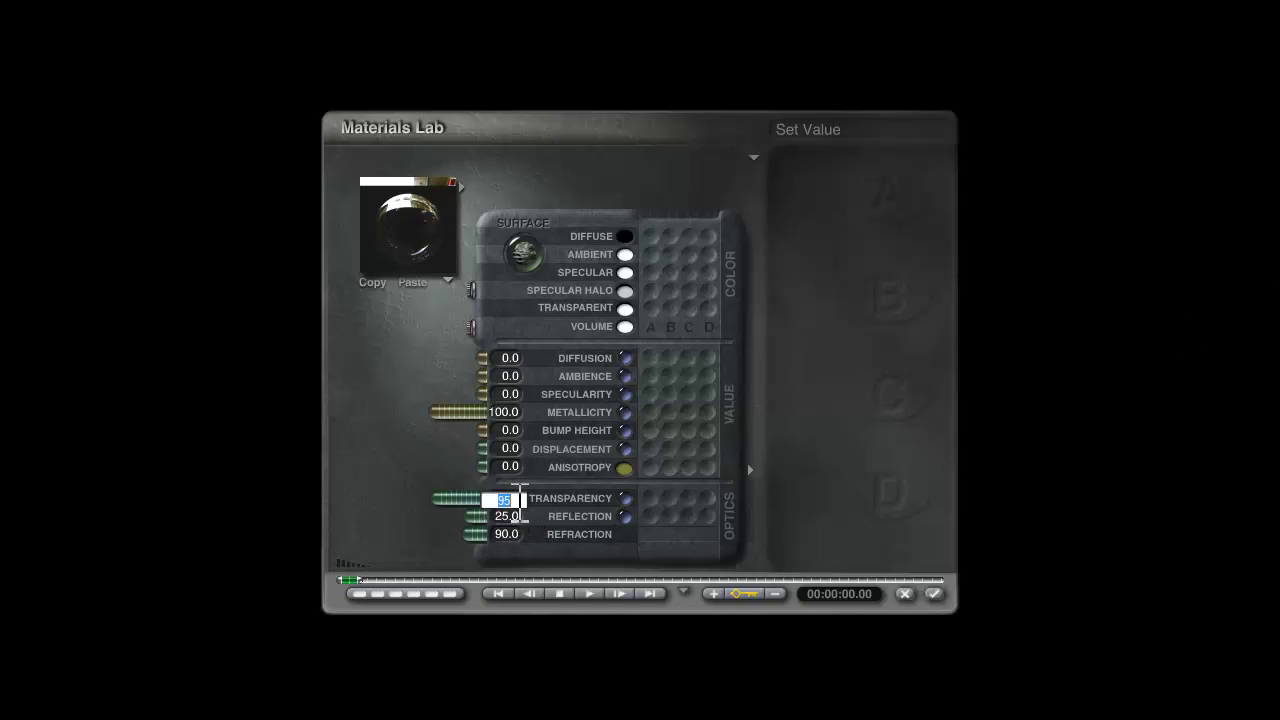
click(512, 536)
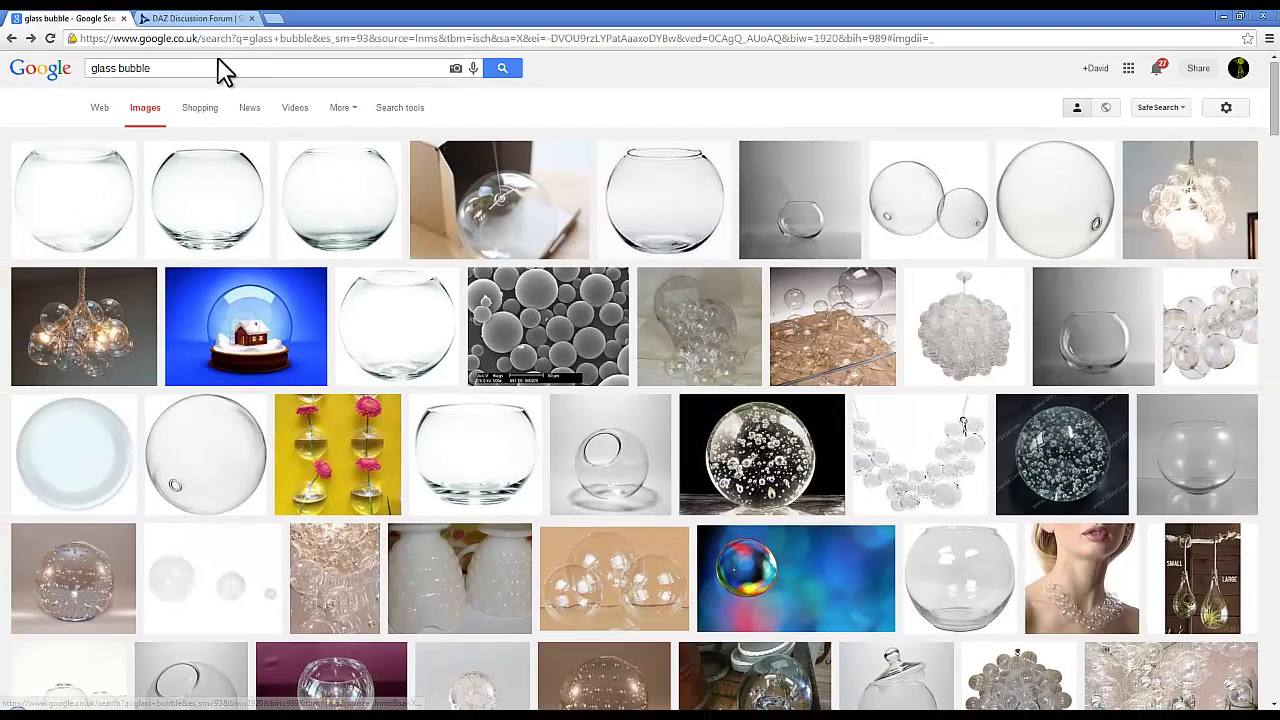
- Switch to the browser and examine the Materials Lab glass settings posted in the DAZ forum thread
click(215, 18)
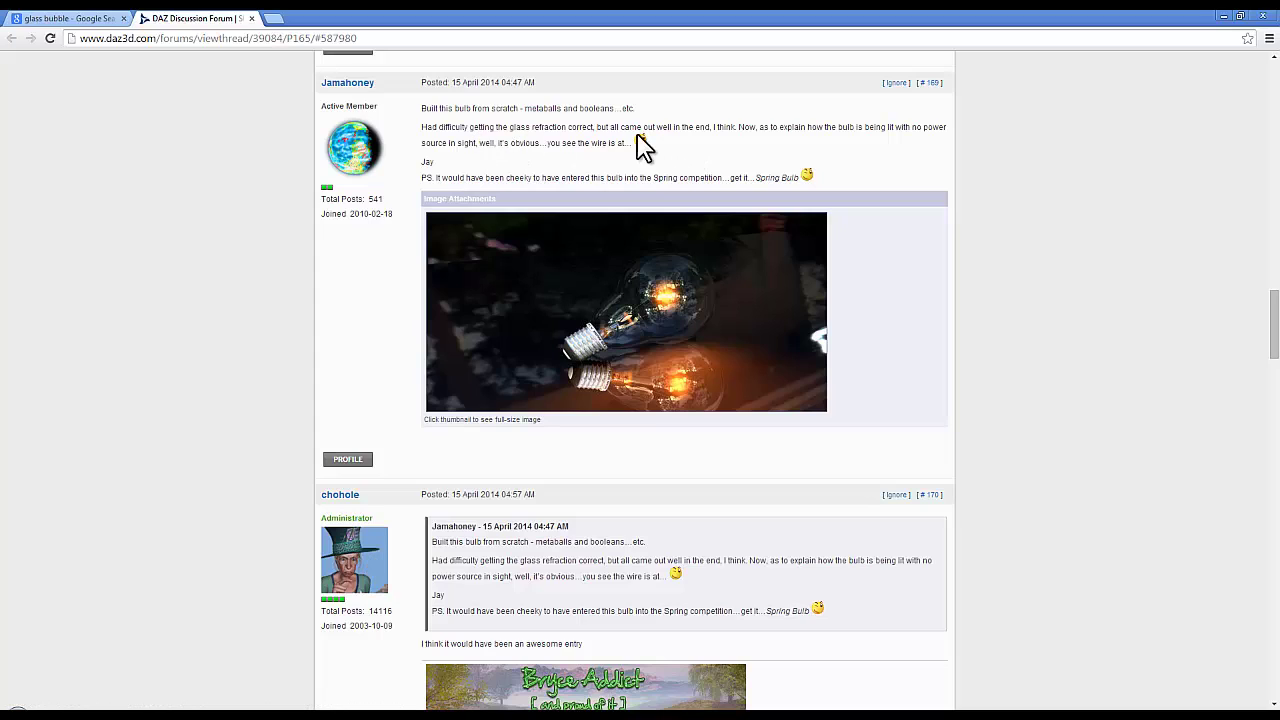
scroll(565, 330, down, 8)
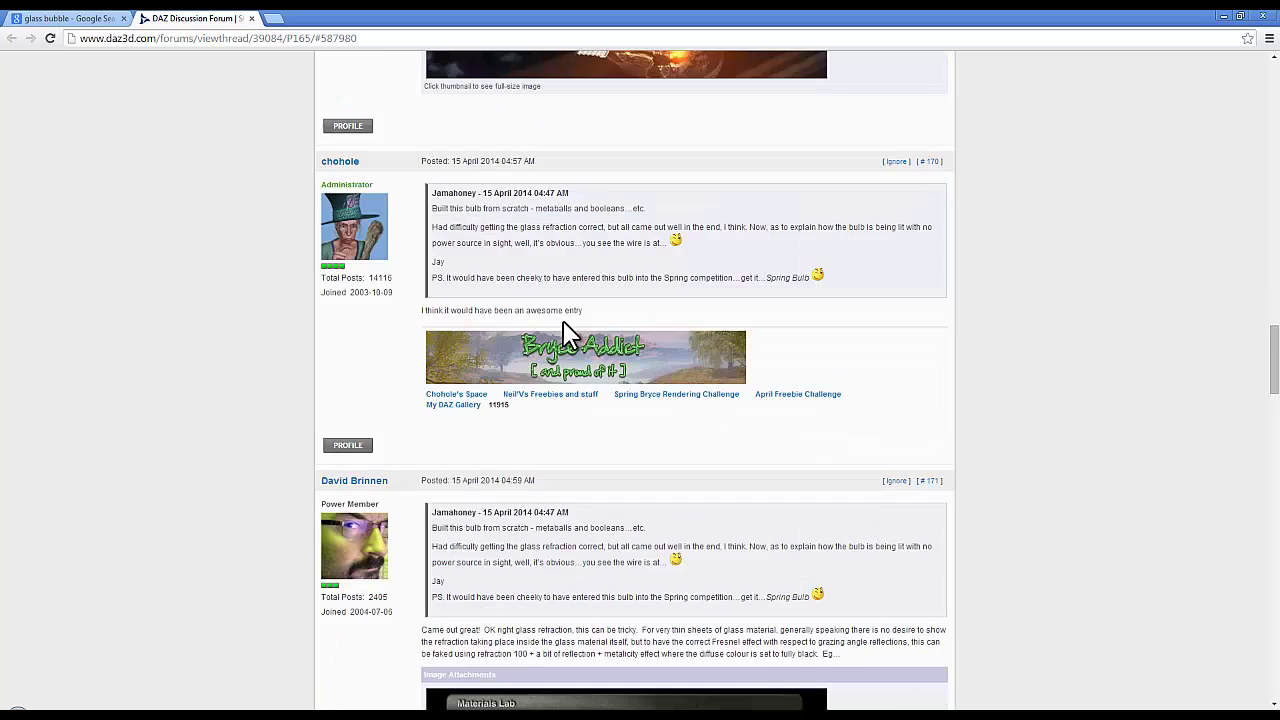
scroll(566, 342, down, 12)
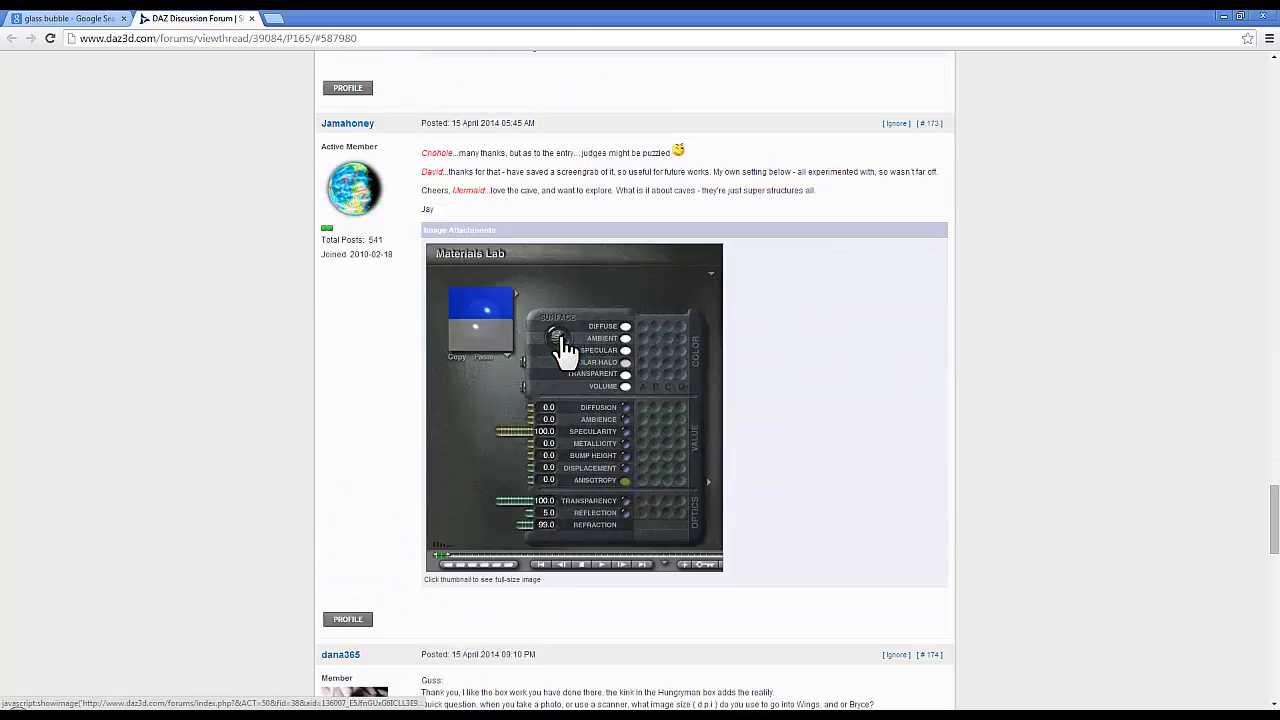
scroll(565, 345, up, 2)
scroll(563, 375, down, 5)
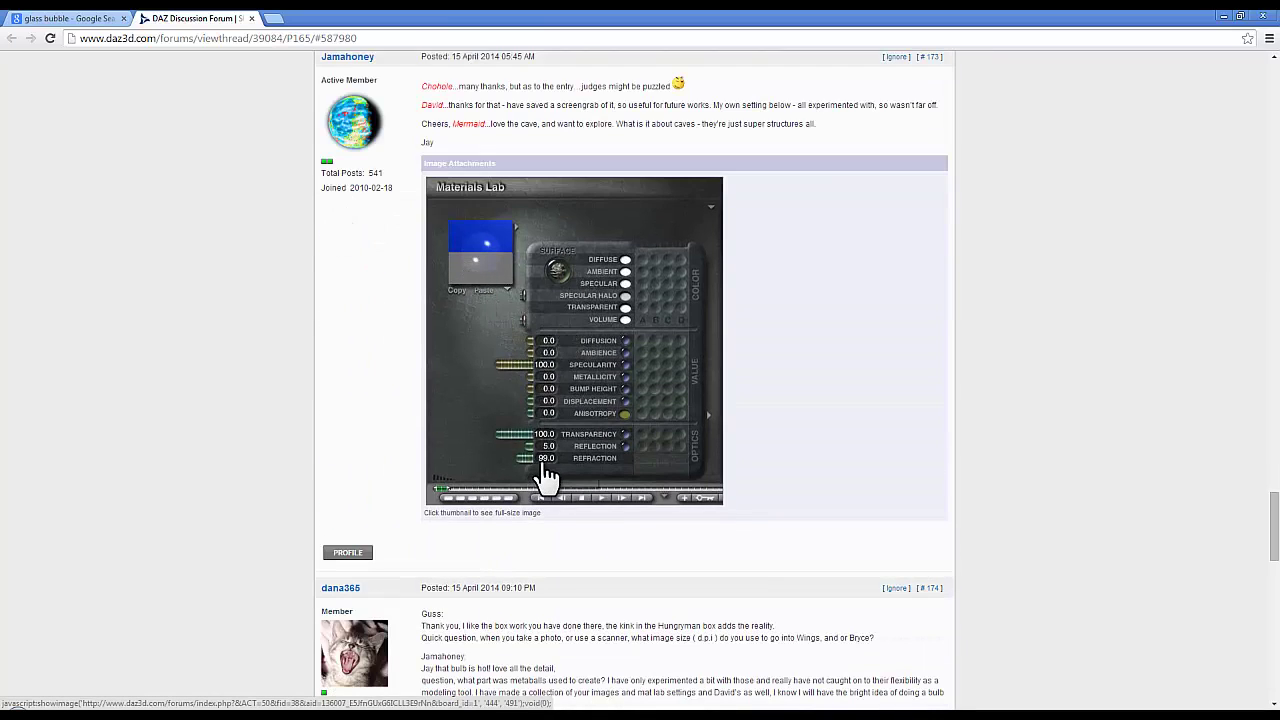
click(65, 18)
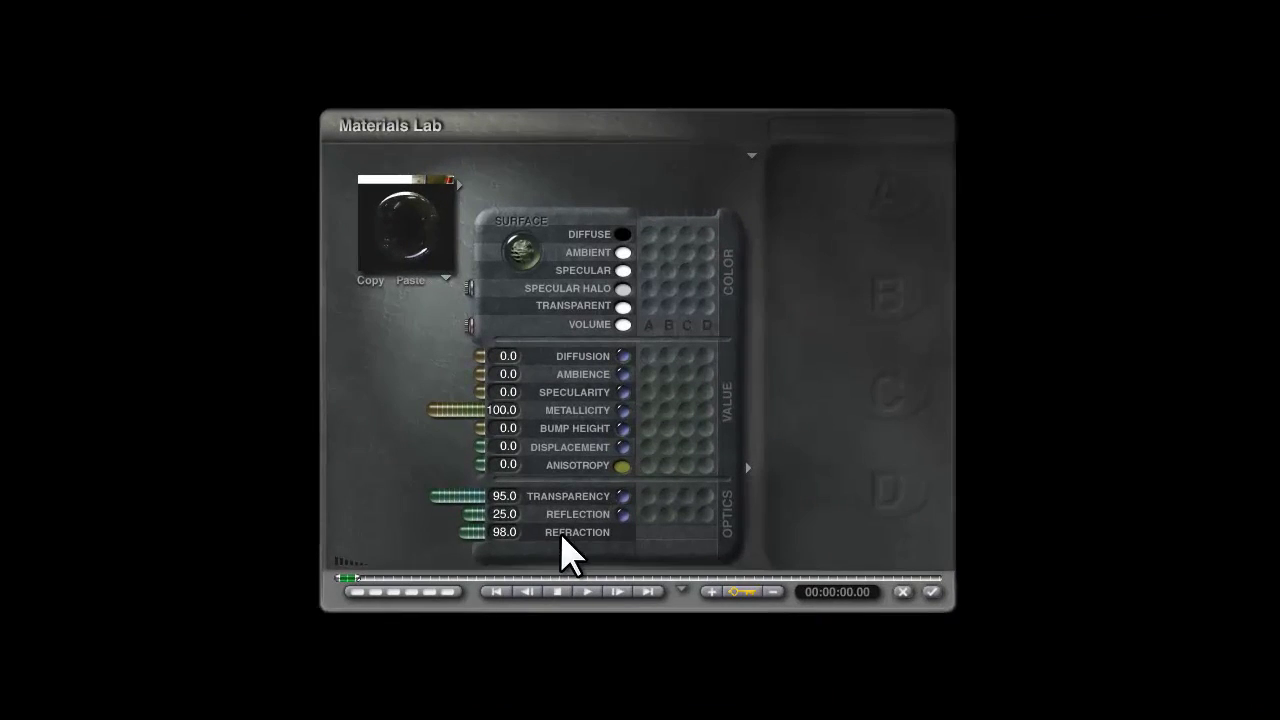
- Test-render the refraction change, and raise the bubble sphere's refraction to 99 for another test render
click(931, 592)
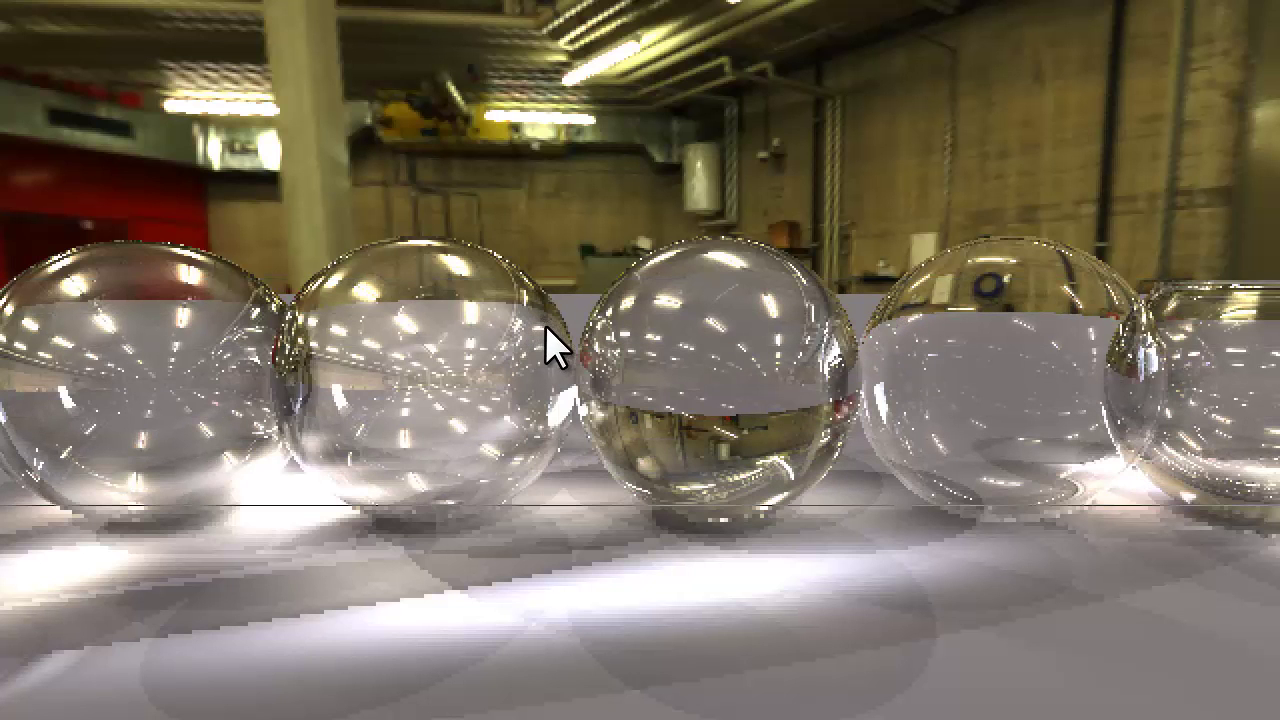
click(900, 310)
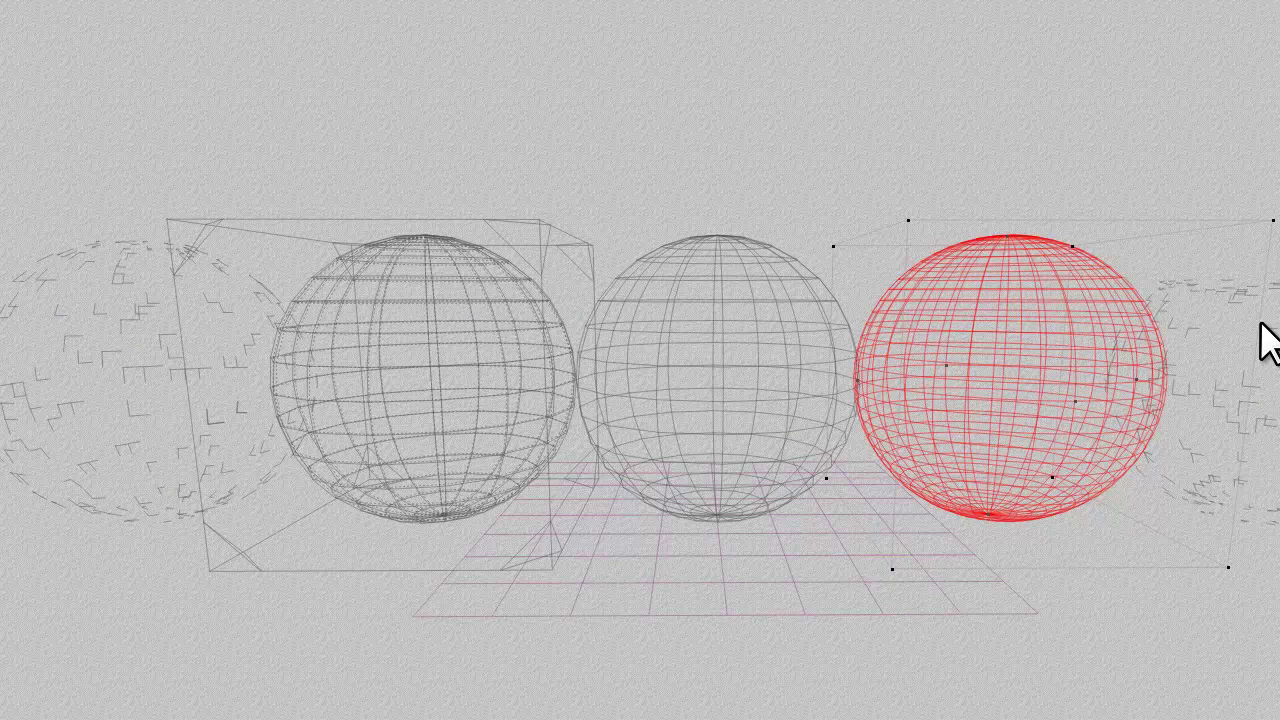
click(1180, 326)
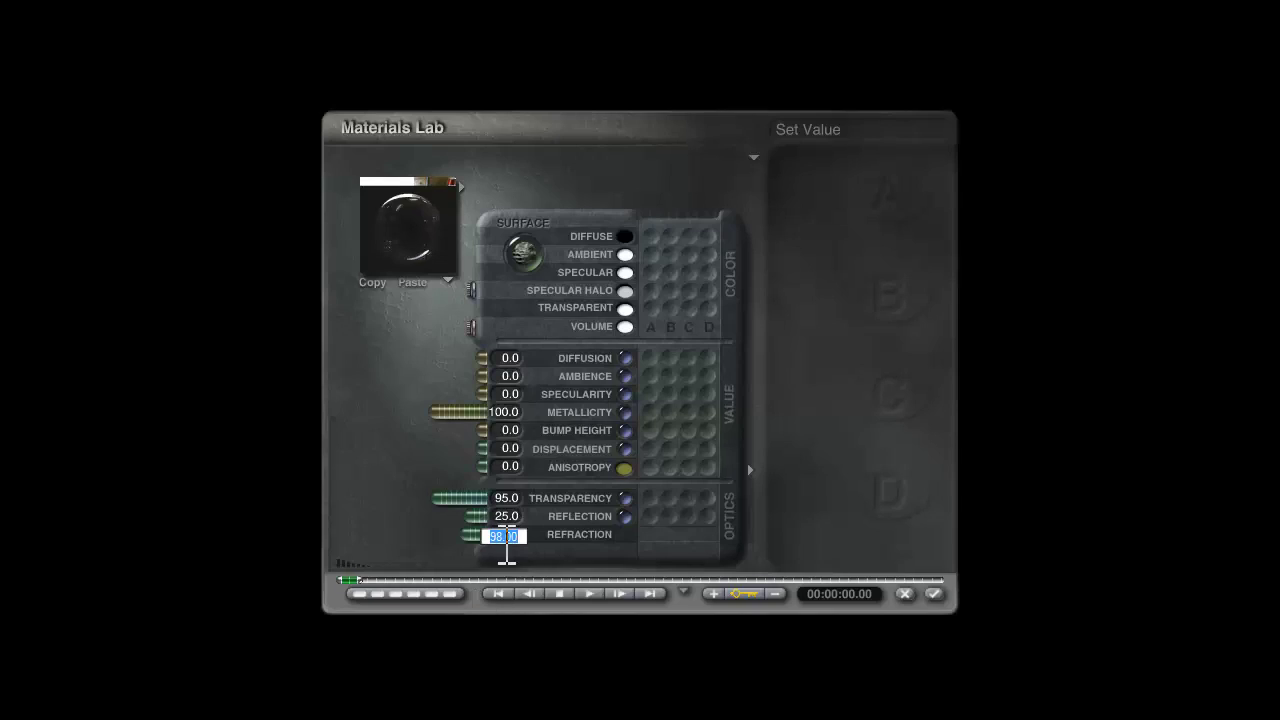
click(934, 594)
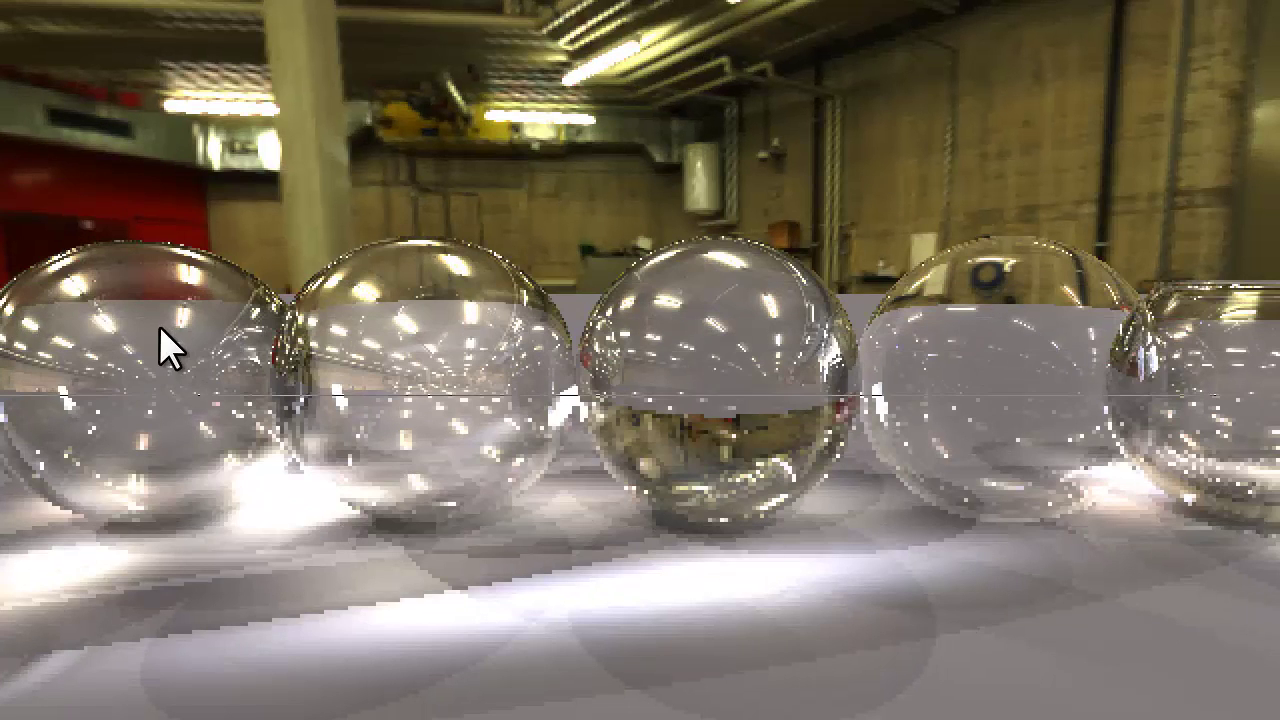
- Set the bubble sphere's reflection to 35 and render the five glass objects
click(989, 346)
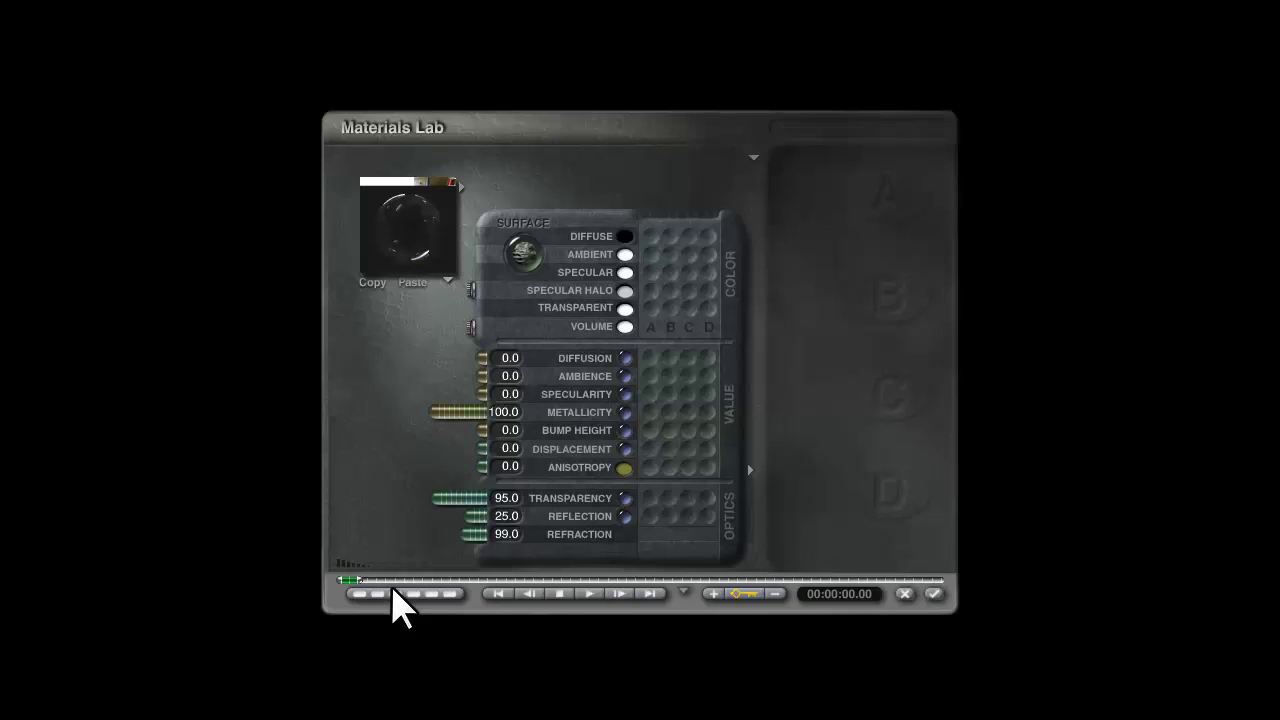
text(35)
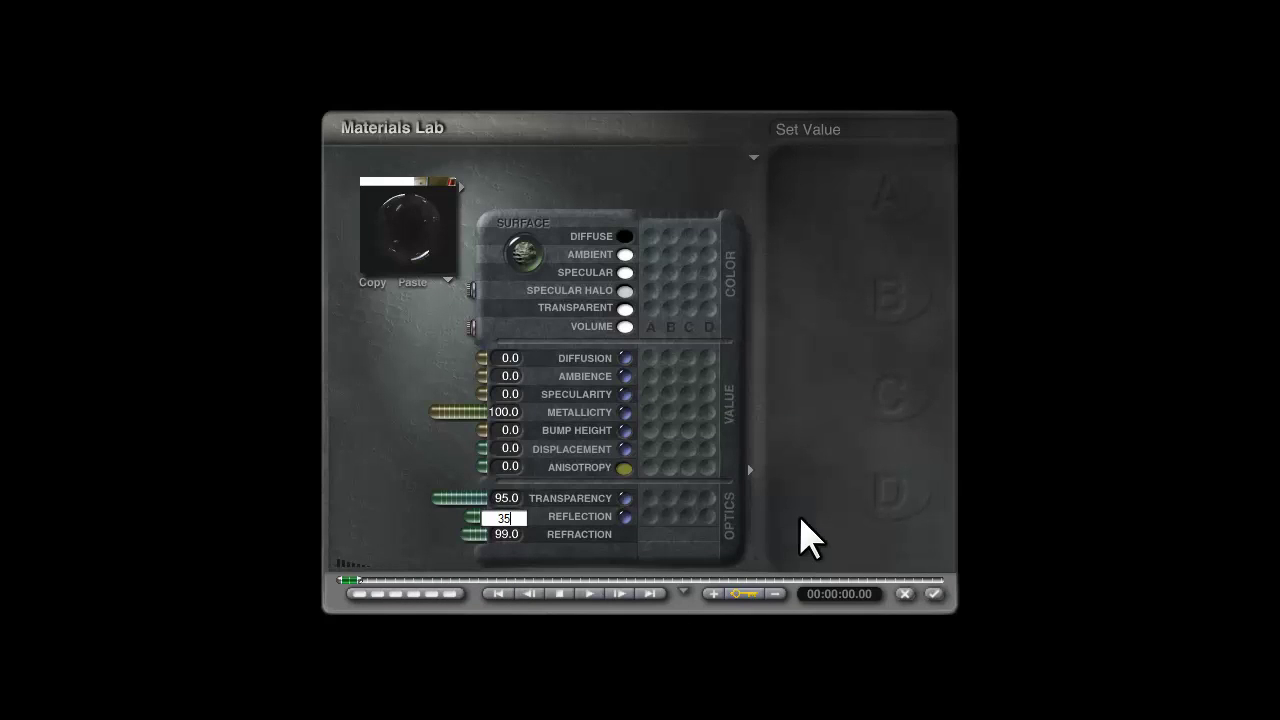
key(Return)
click(935, 595)
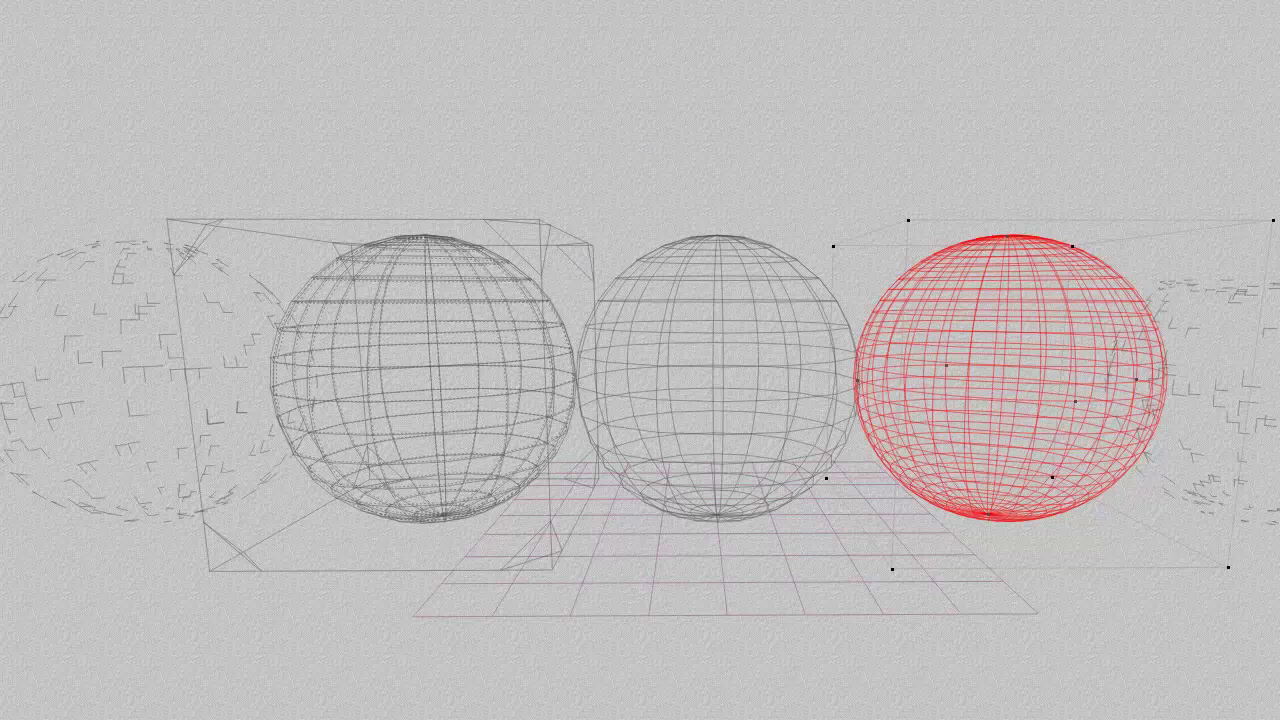
click(2, 508)
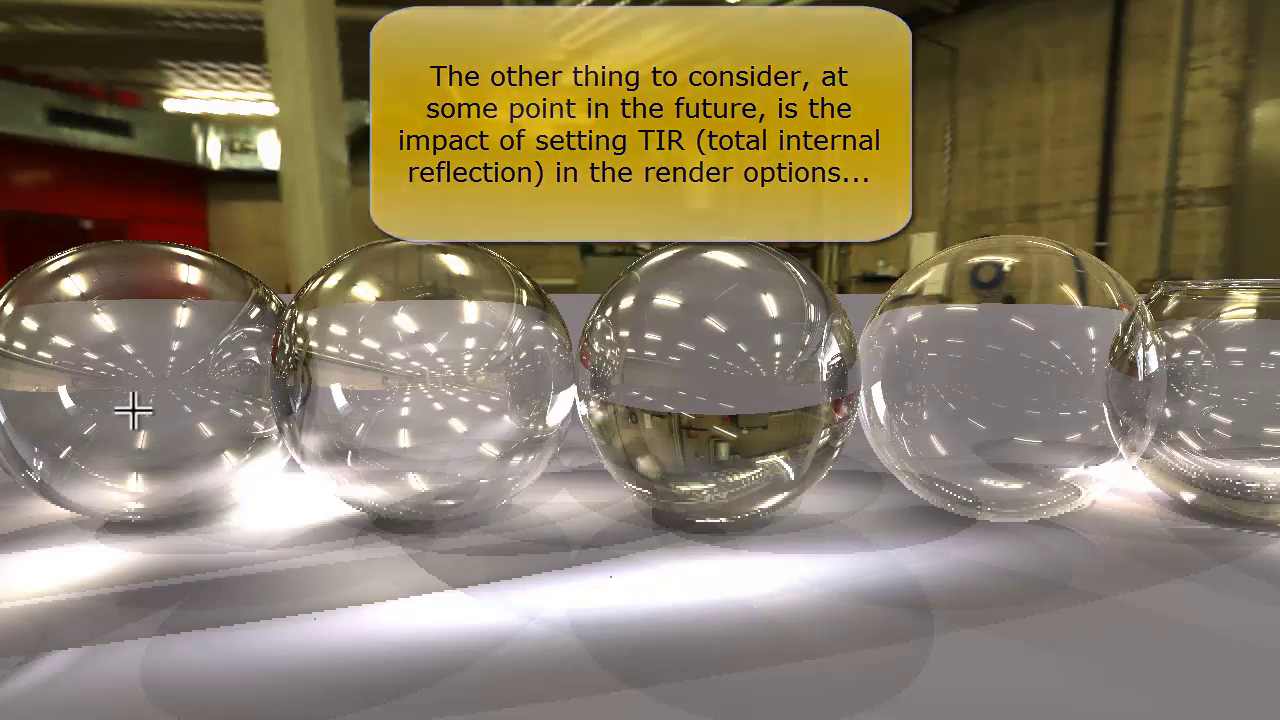
key(Escape)
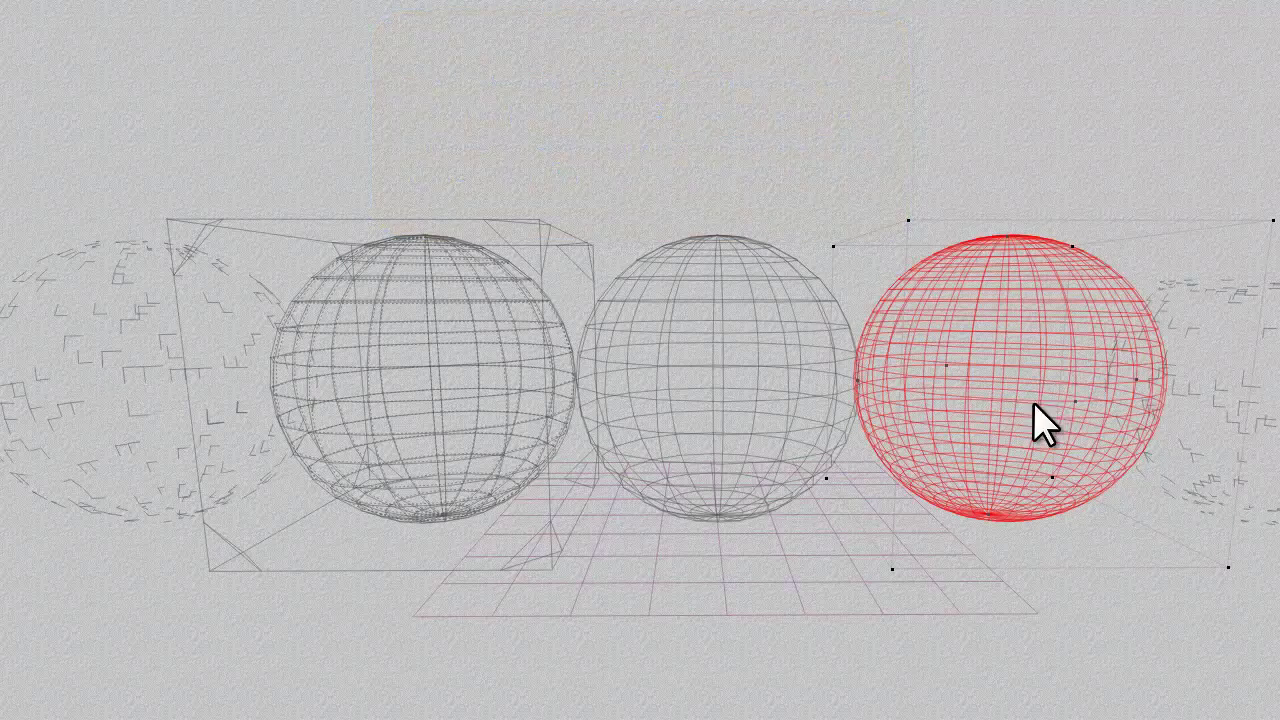
drag(1034, 405, 20, 56)
click(77, 446)
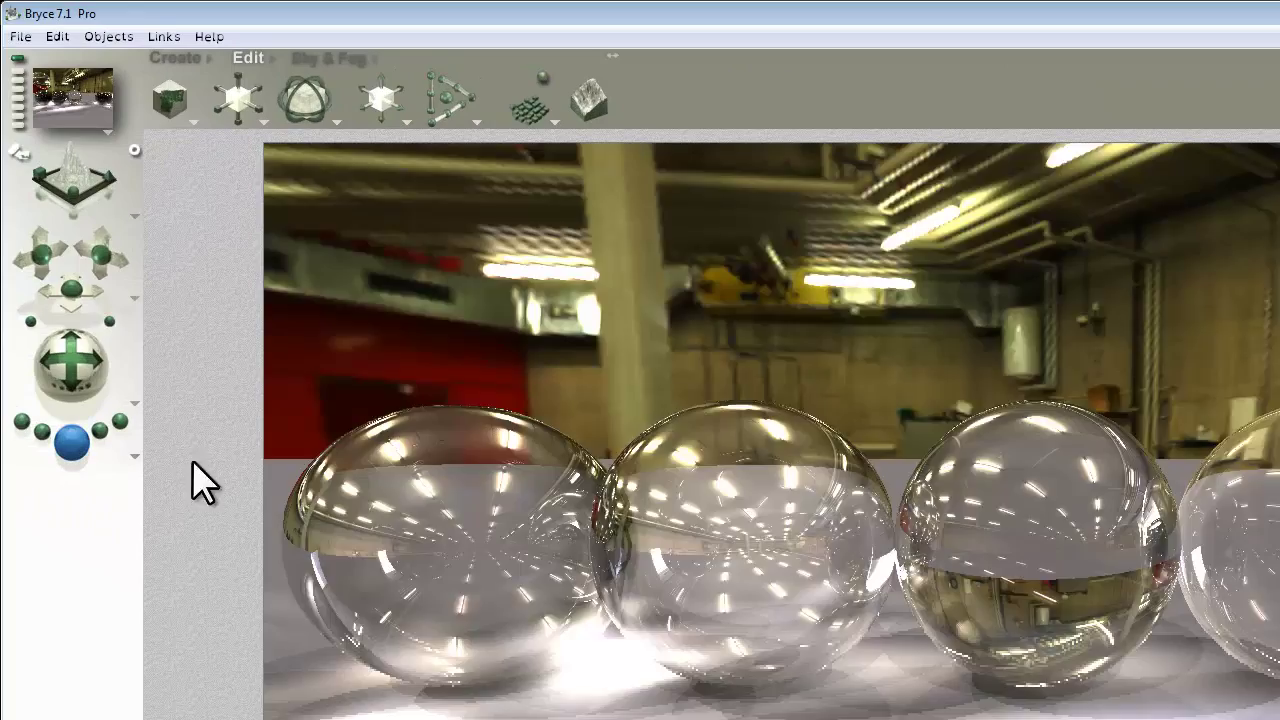
key(Escape)
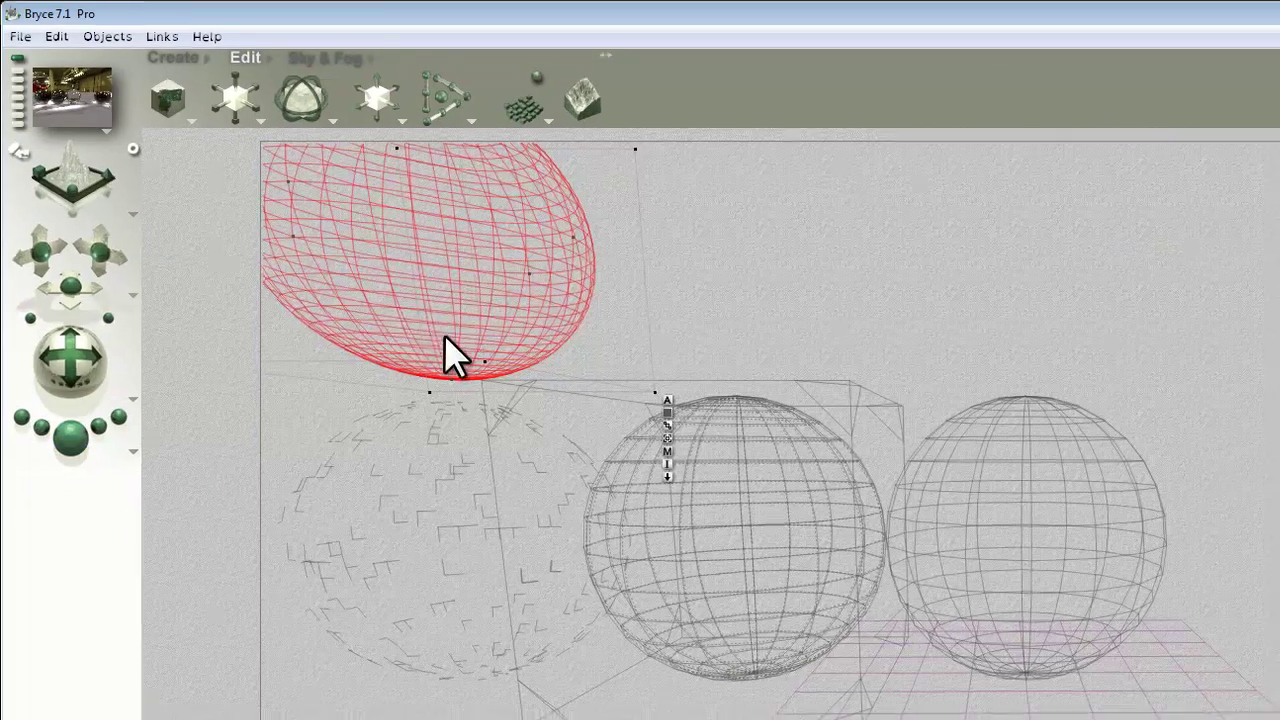
key(ctrl+z)
- Render the full scene with the bubble sphere back in its place in the row
click(76, 443)
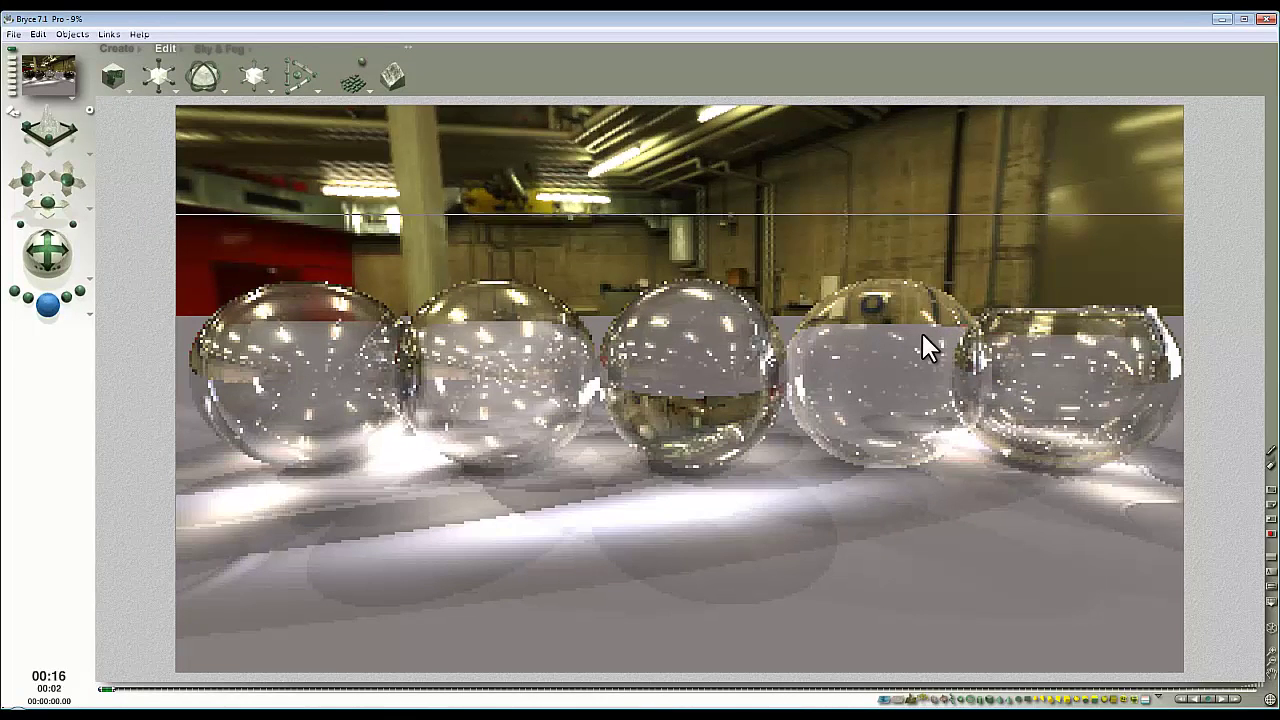
- Set the bubble sphere's reflection to 30 and render the scene again
click(914, 305)
click(1062, 314)
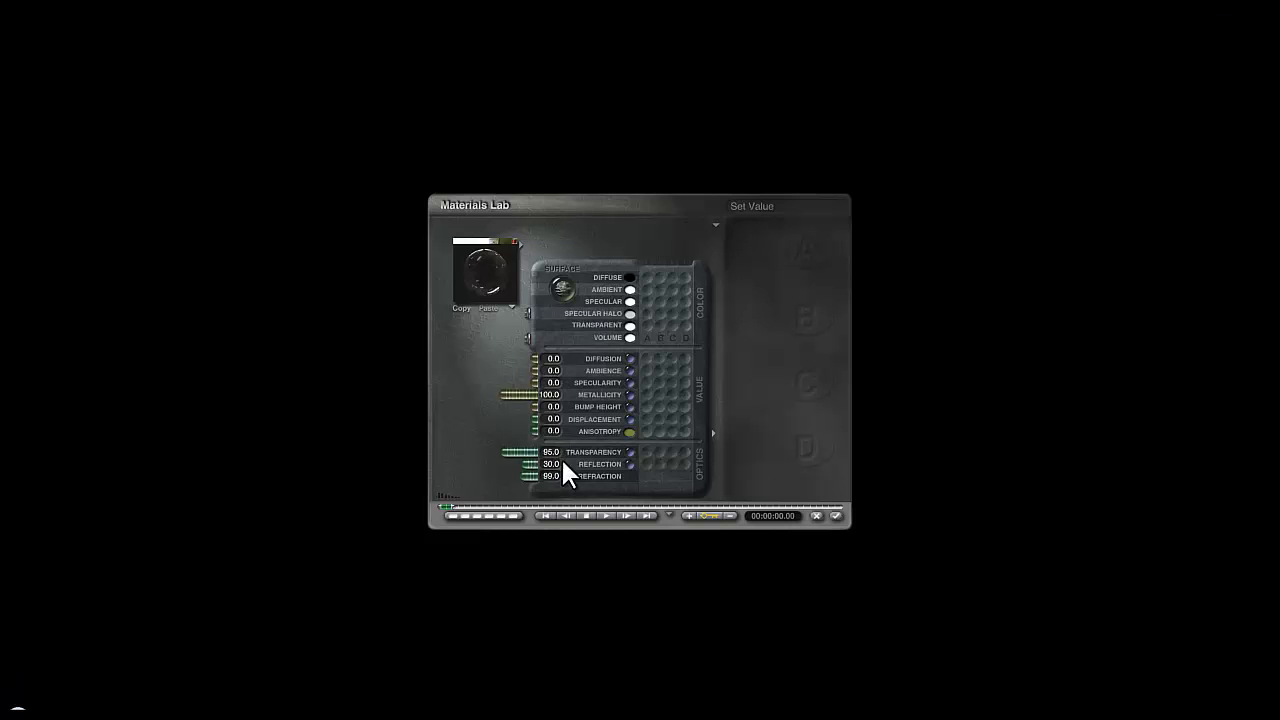
click(836, 516)
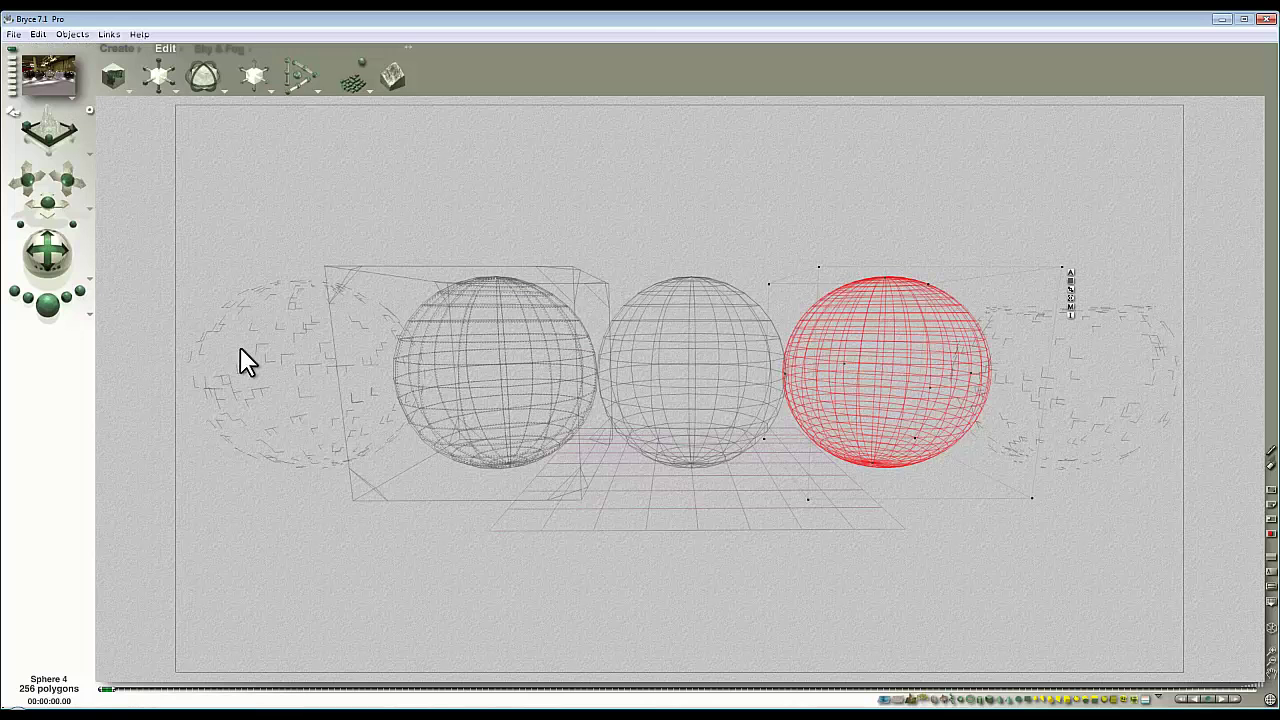
click(48, 305)
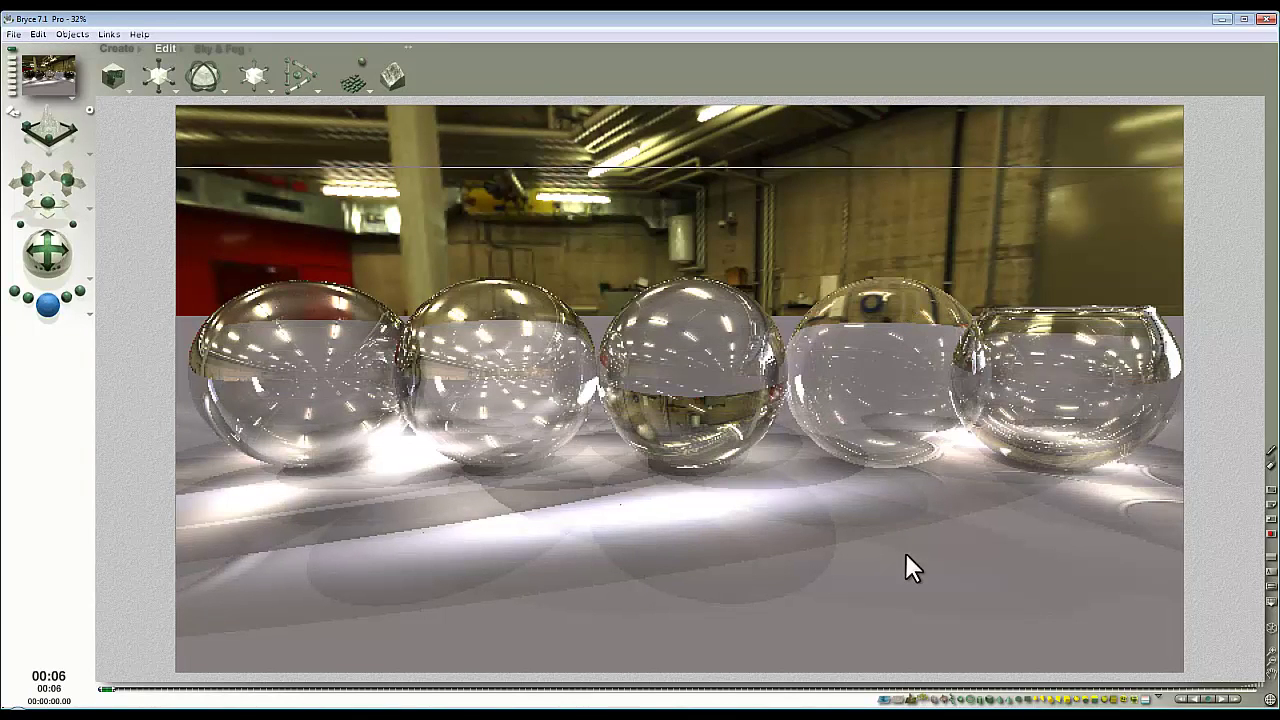
- Give the ground plane a reflection of 5 and render the scene
click(797, 549)
drag(868, 535, 900, 575)
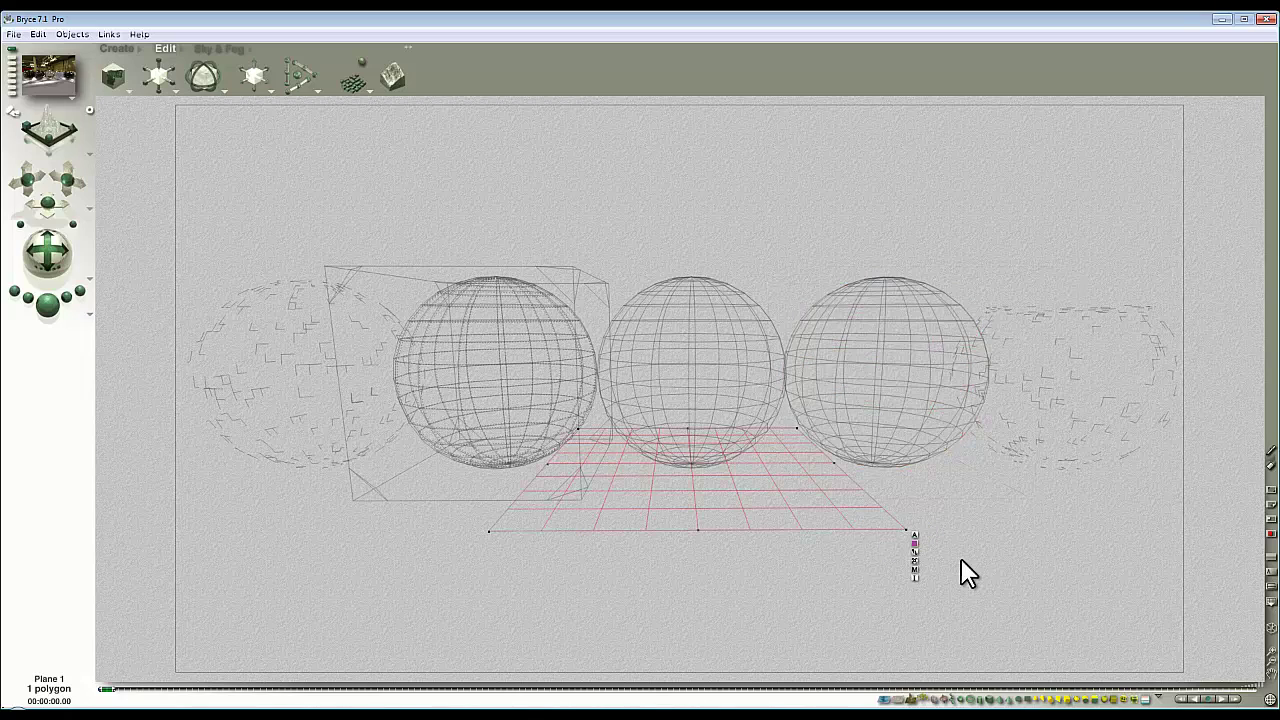
click(915, 570)
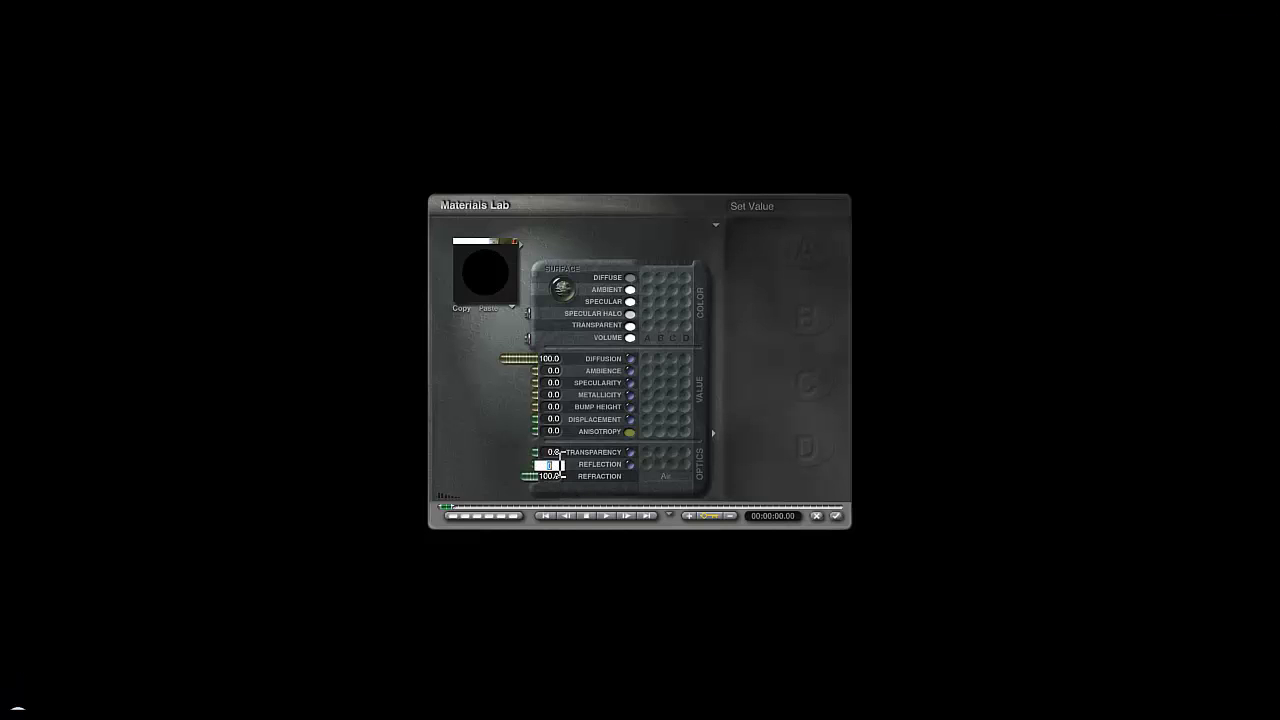
click(837, 516)
click(47, 305)
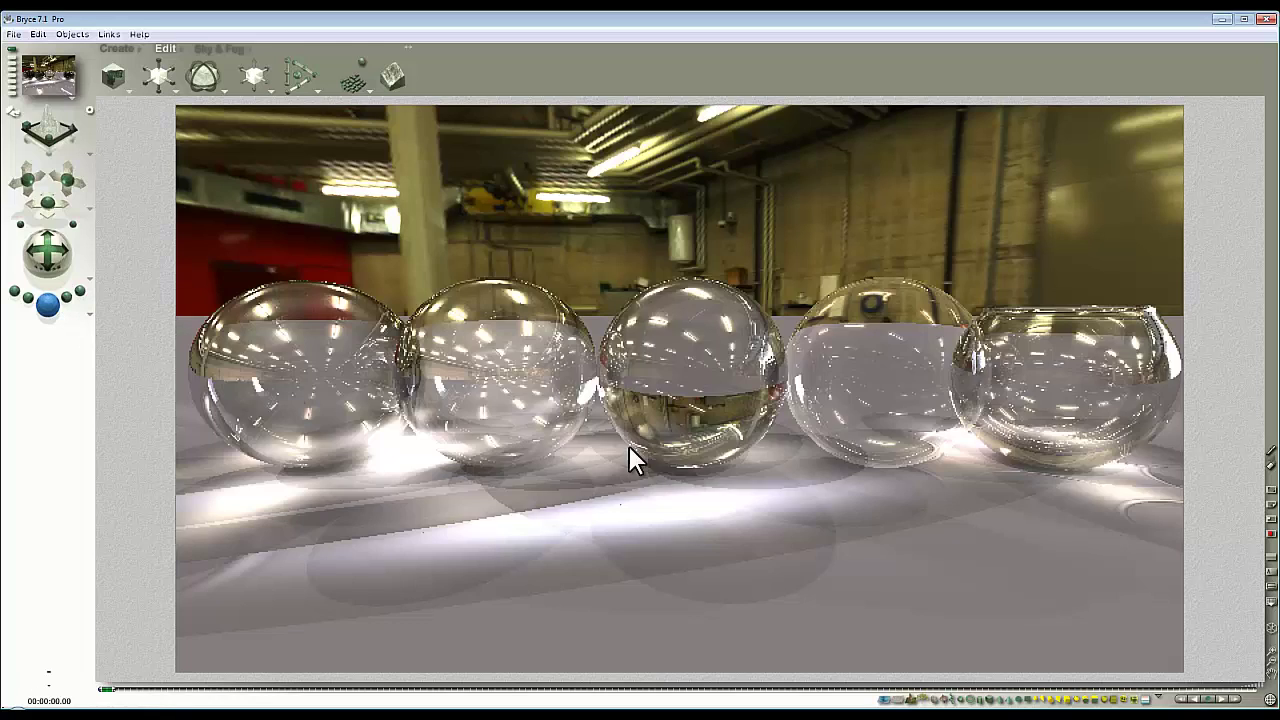
click(889, 470)
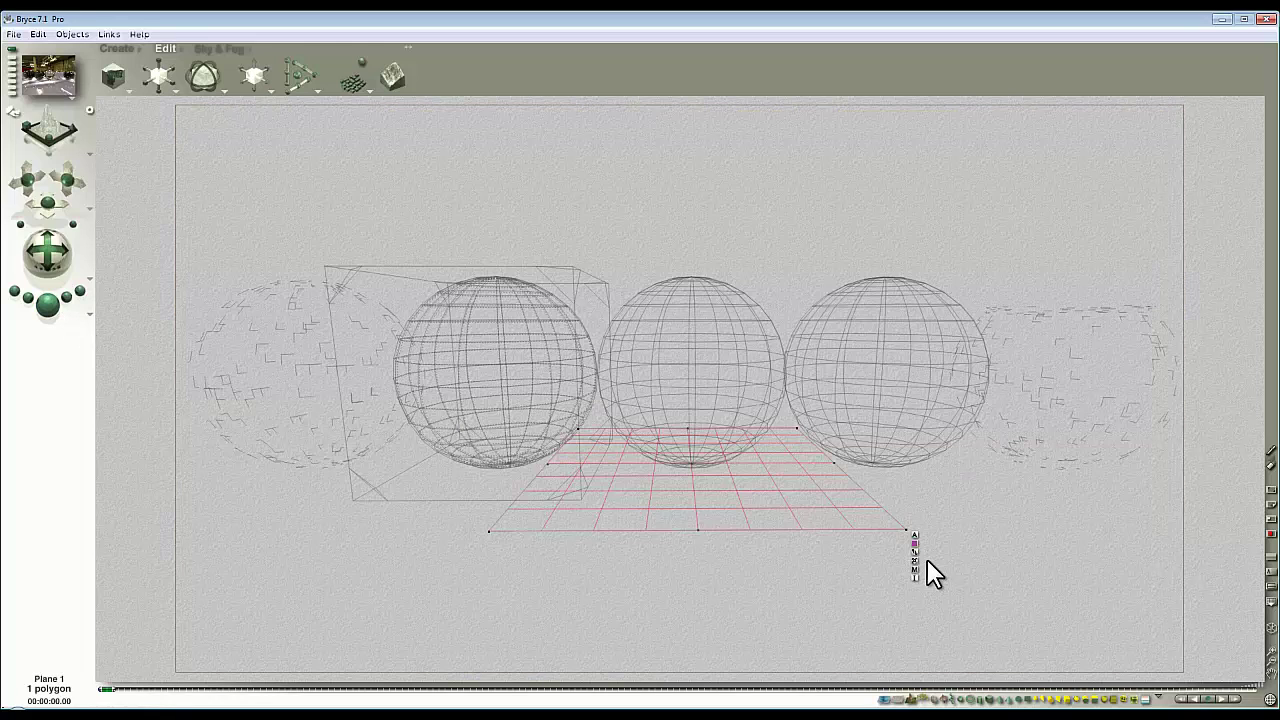
click(915, 569)
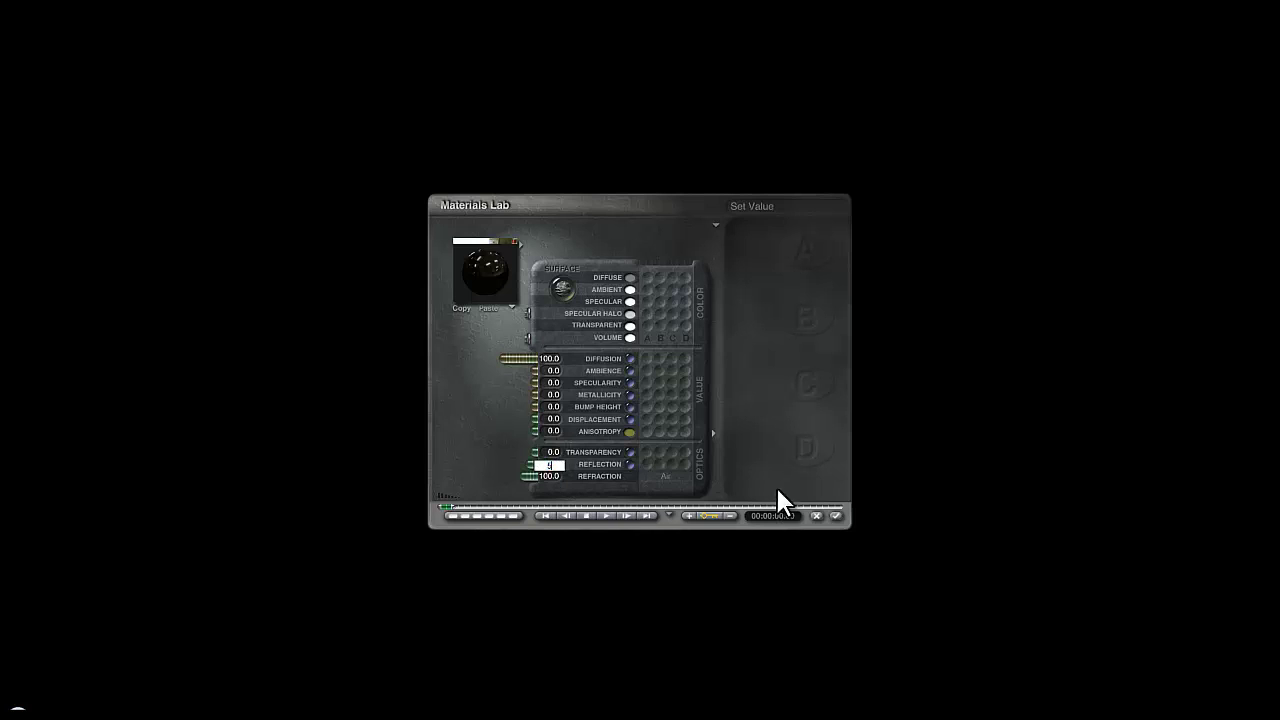
click(837, 517)
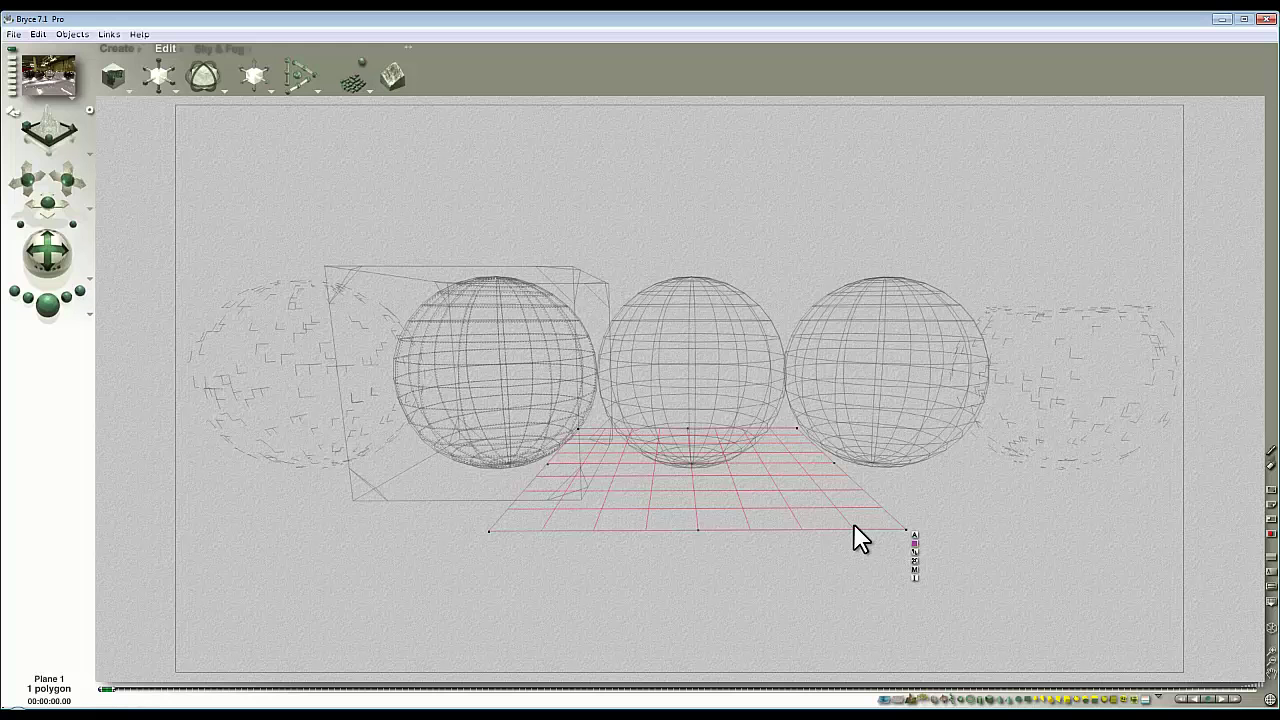
key(ctrl+r)
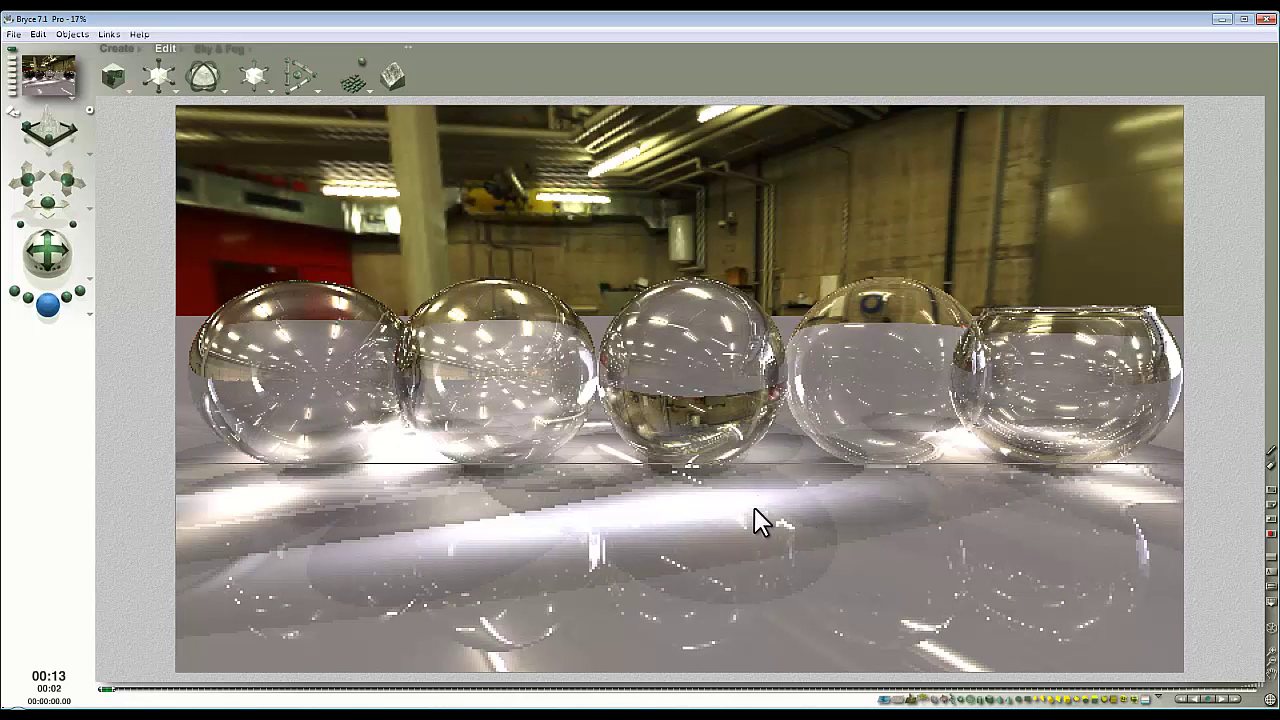
- Set the bubble sphere's specular halo colour to black (RGB 0, 0, 0)
click(927, 304)
right_click(927, 304)
click(958, 314)
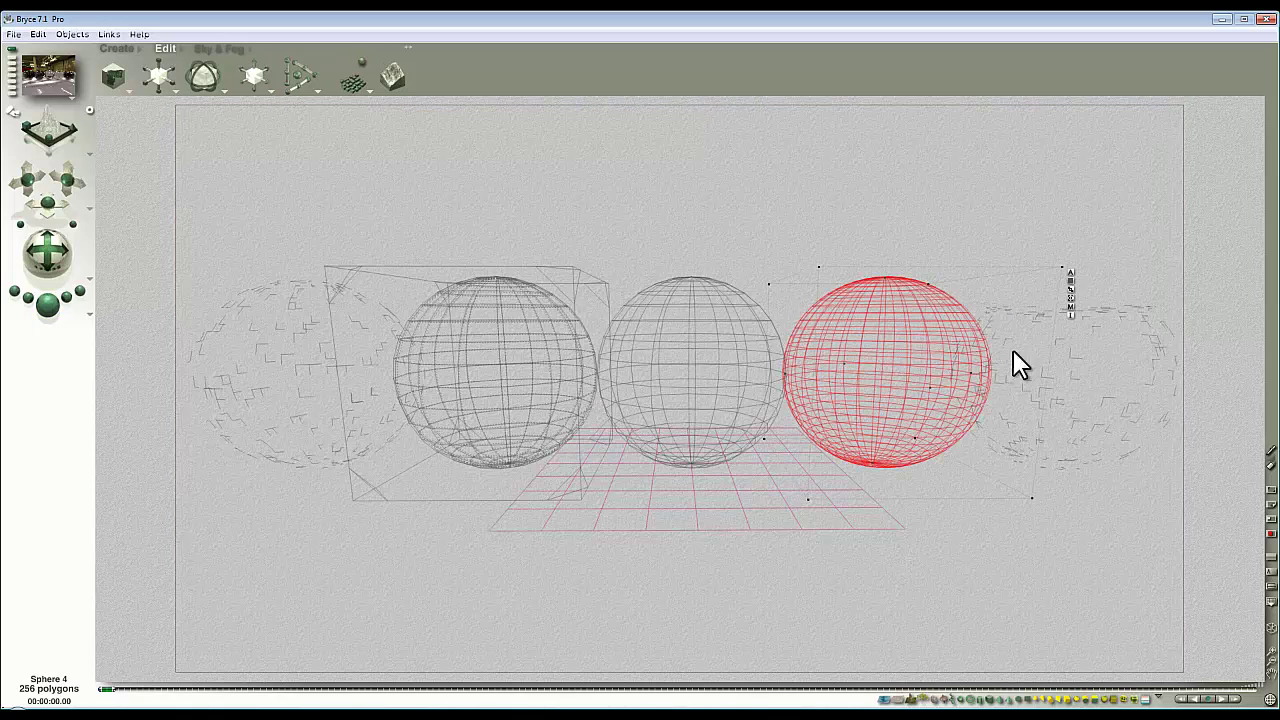
click(1069, 307)
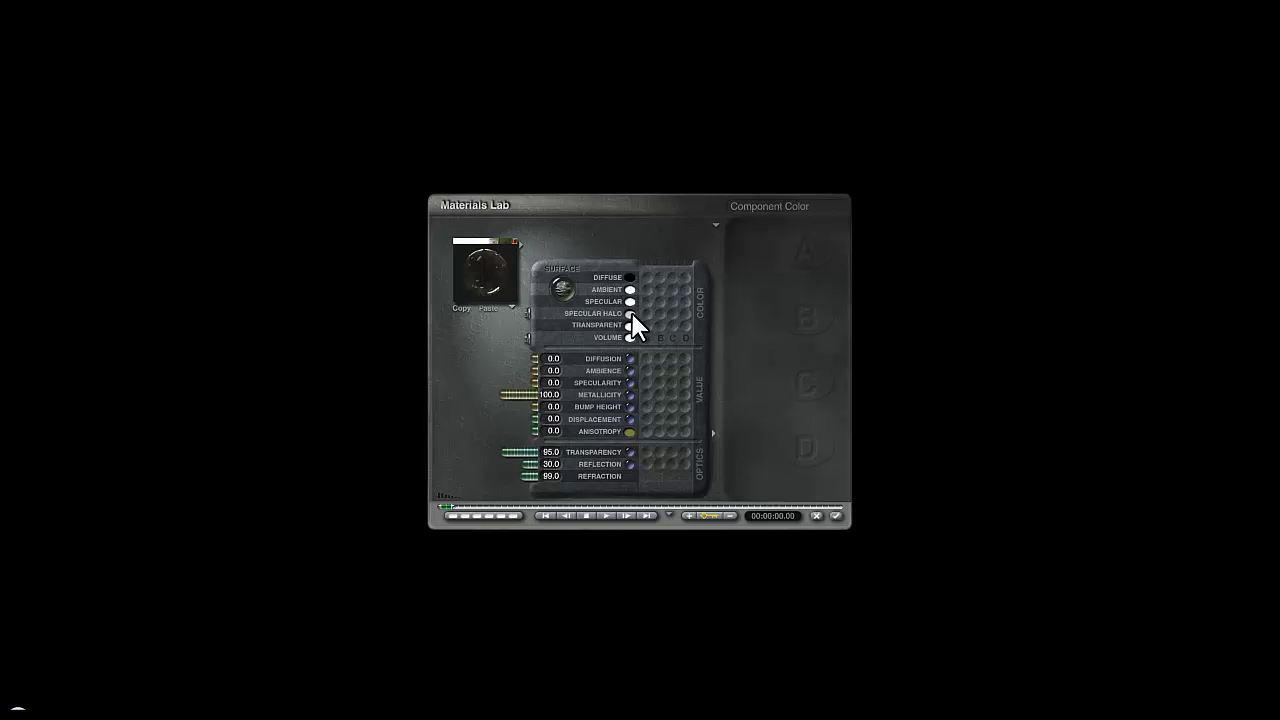
drag(632, 318, 772, 357)
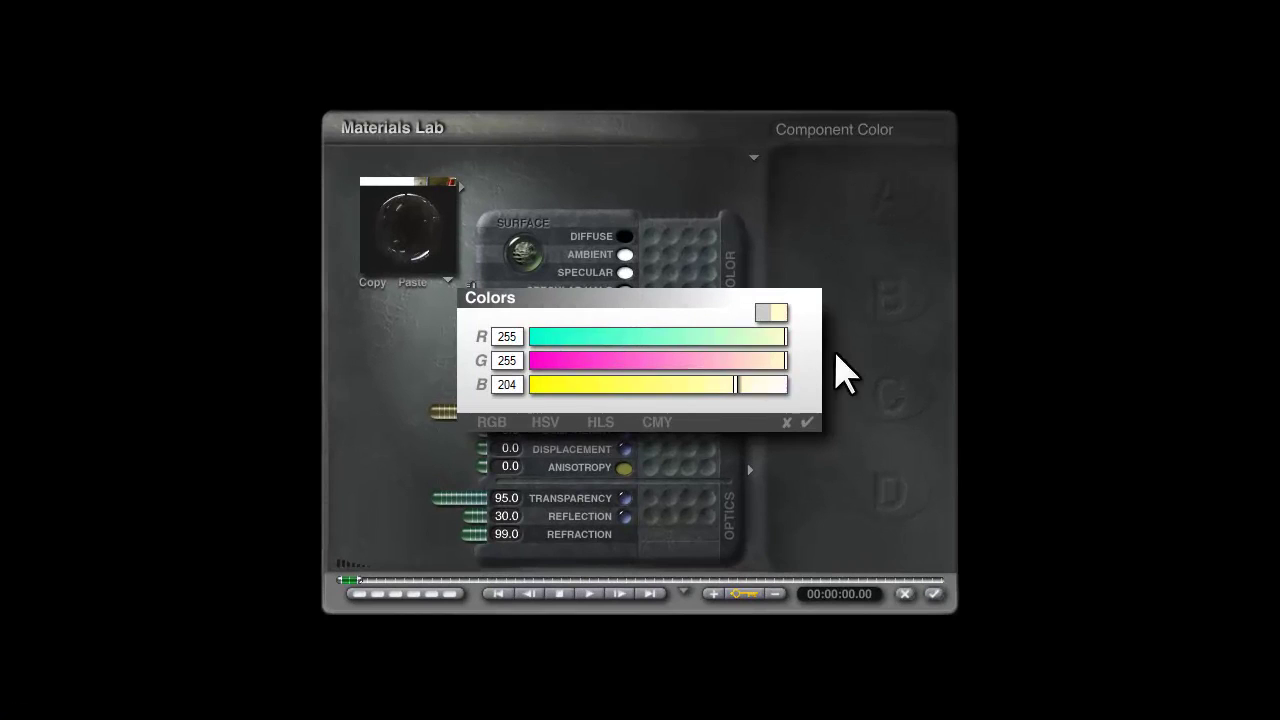
click(784, 385)
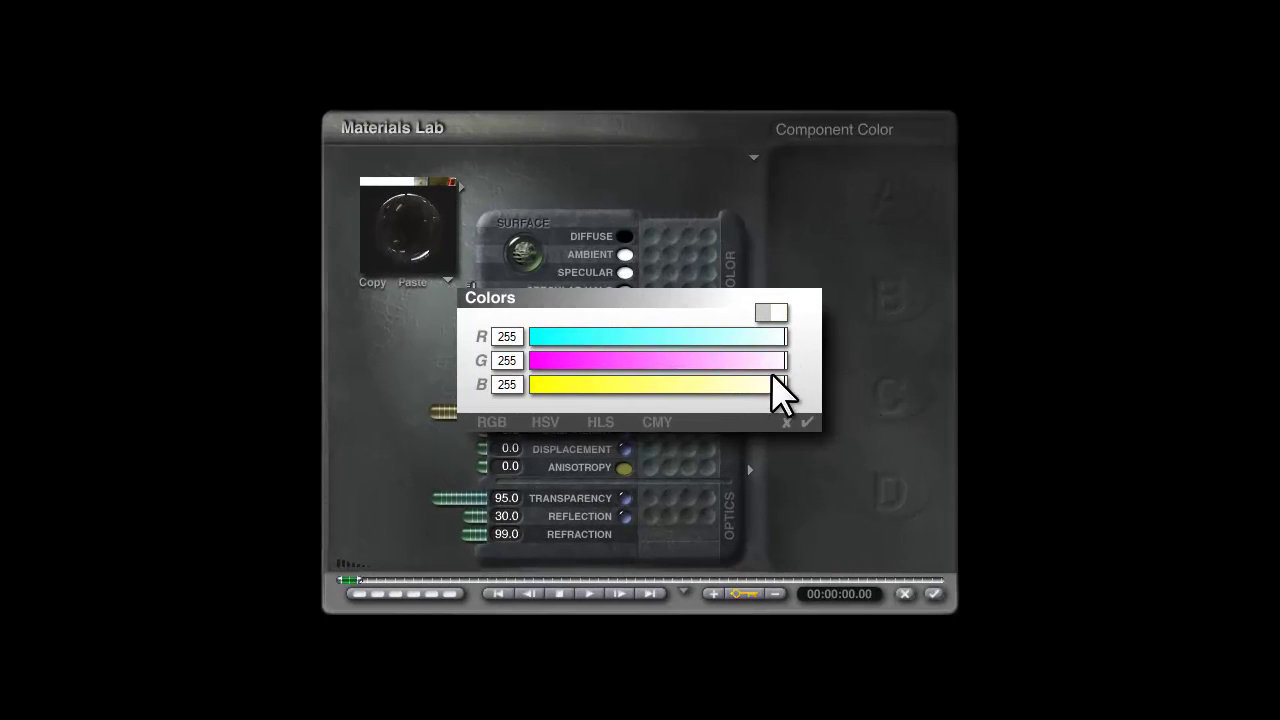
drag(776, 341, 414, 357)
click(525, 363)
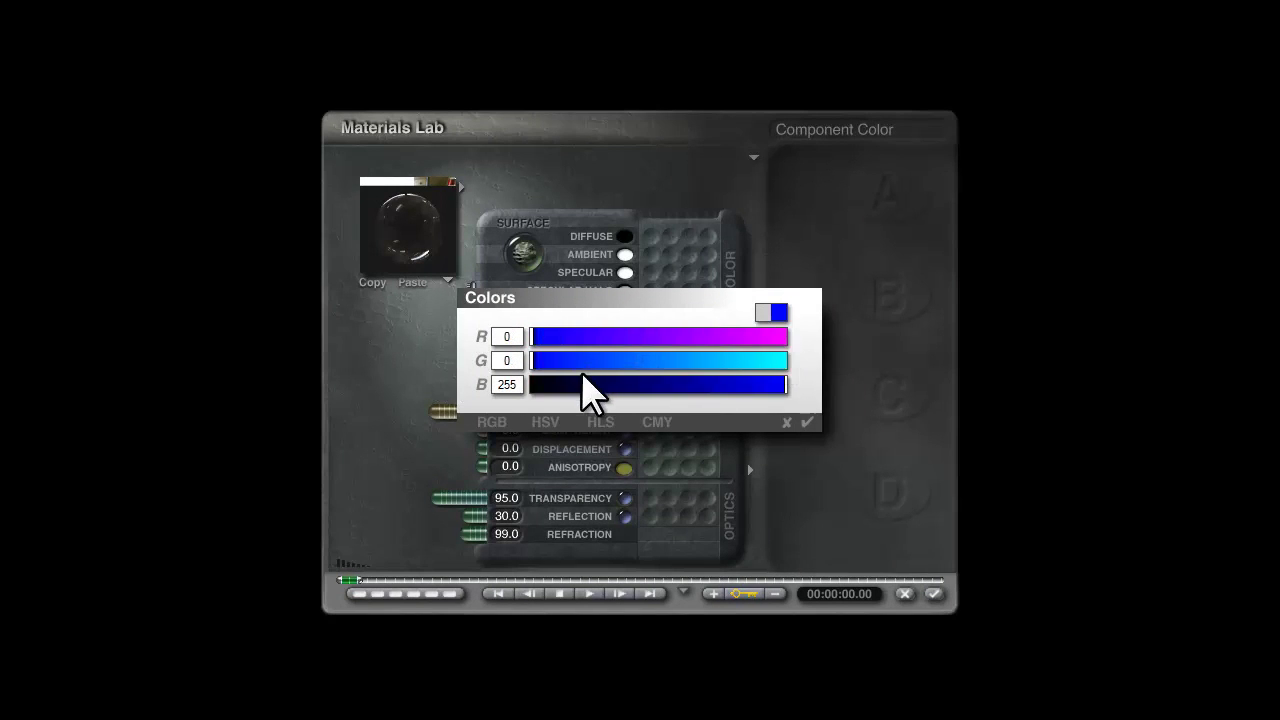
drag(586, 391, 515, 386)
click(806, 422)
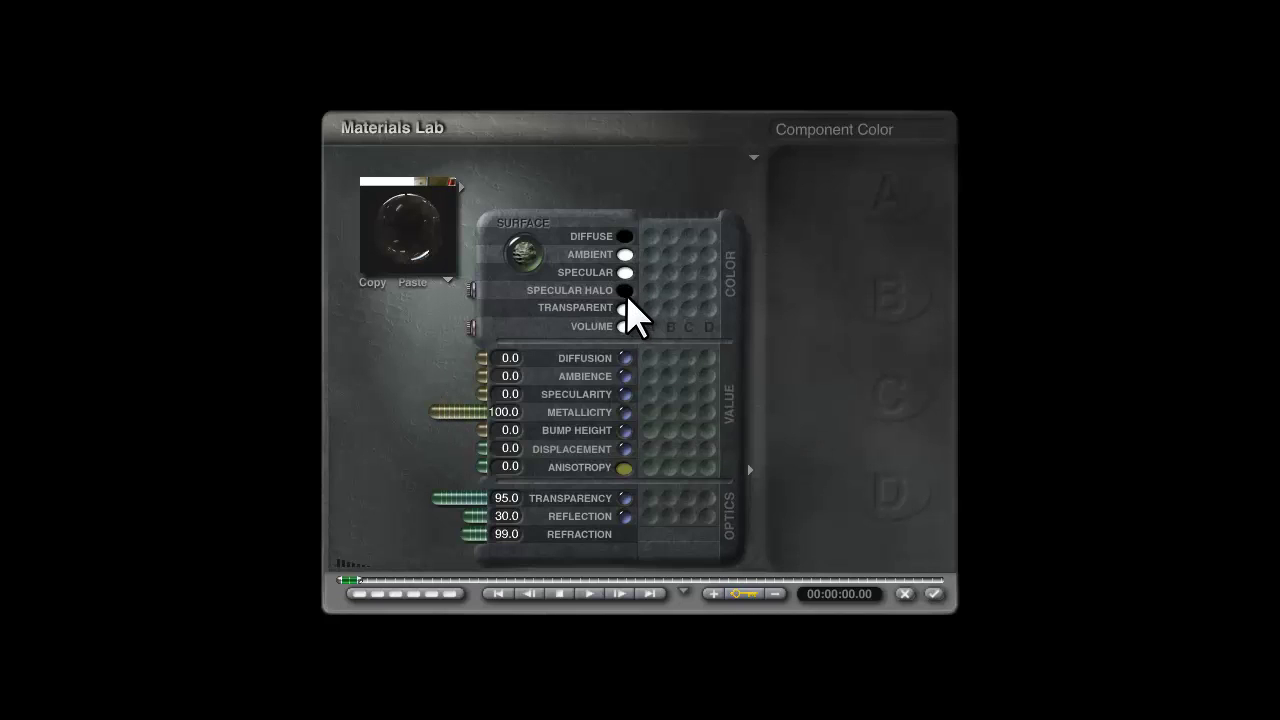
click(933, 594)
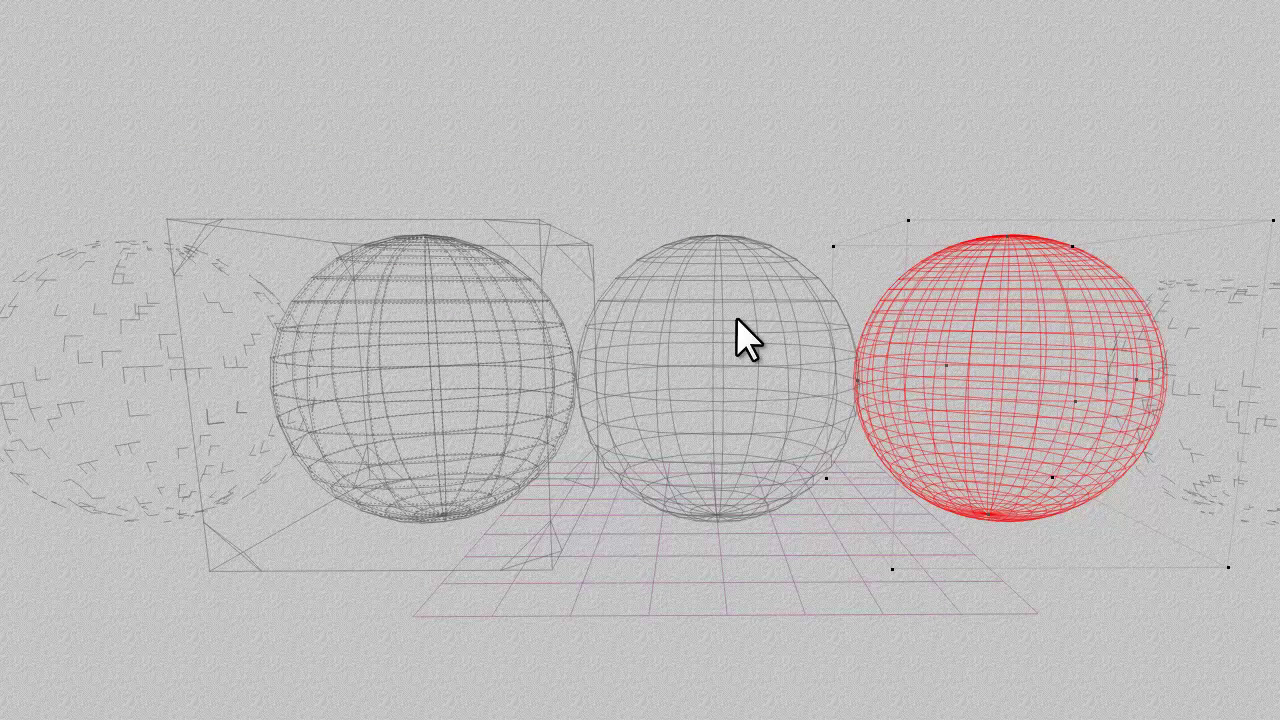
- Check the specular halo colour in the ground plane's material
right_click(863, 578)
click(893, 584)
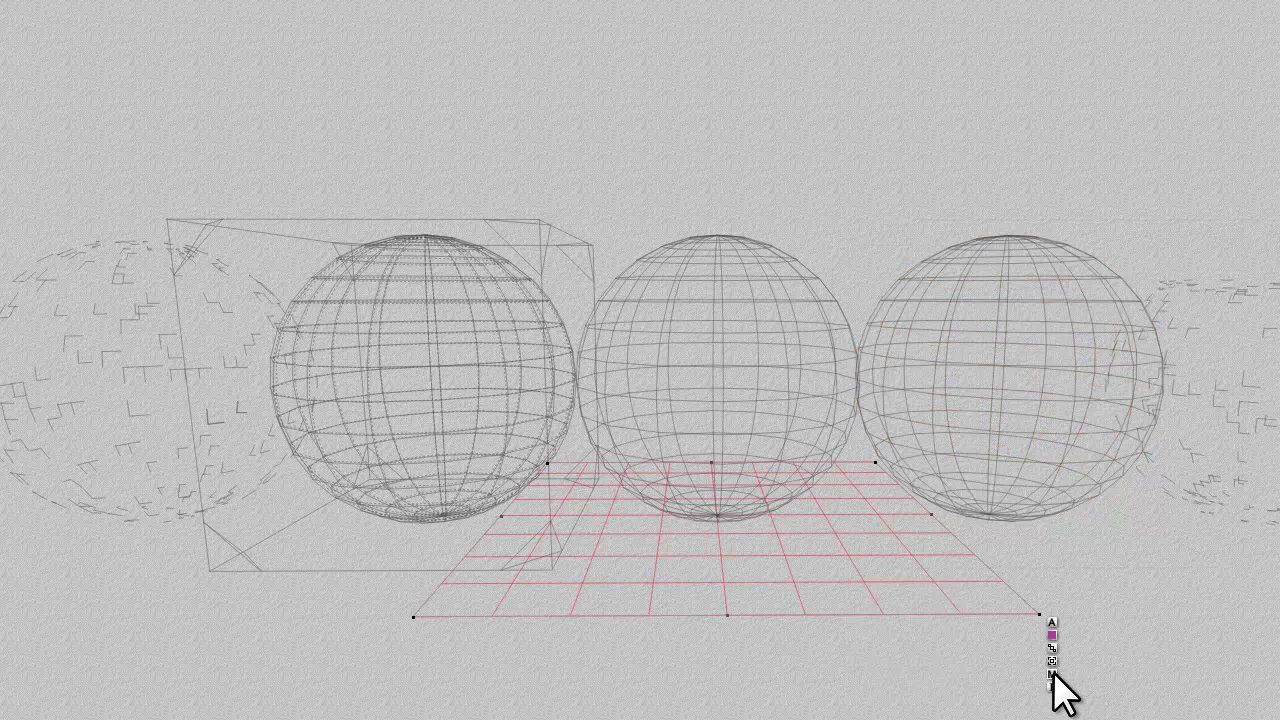
click(1053, 673)
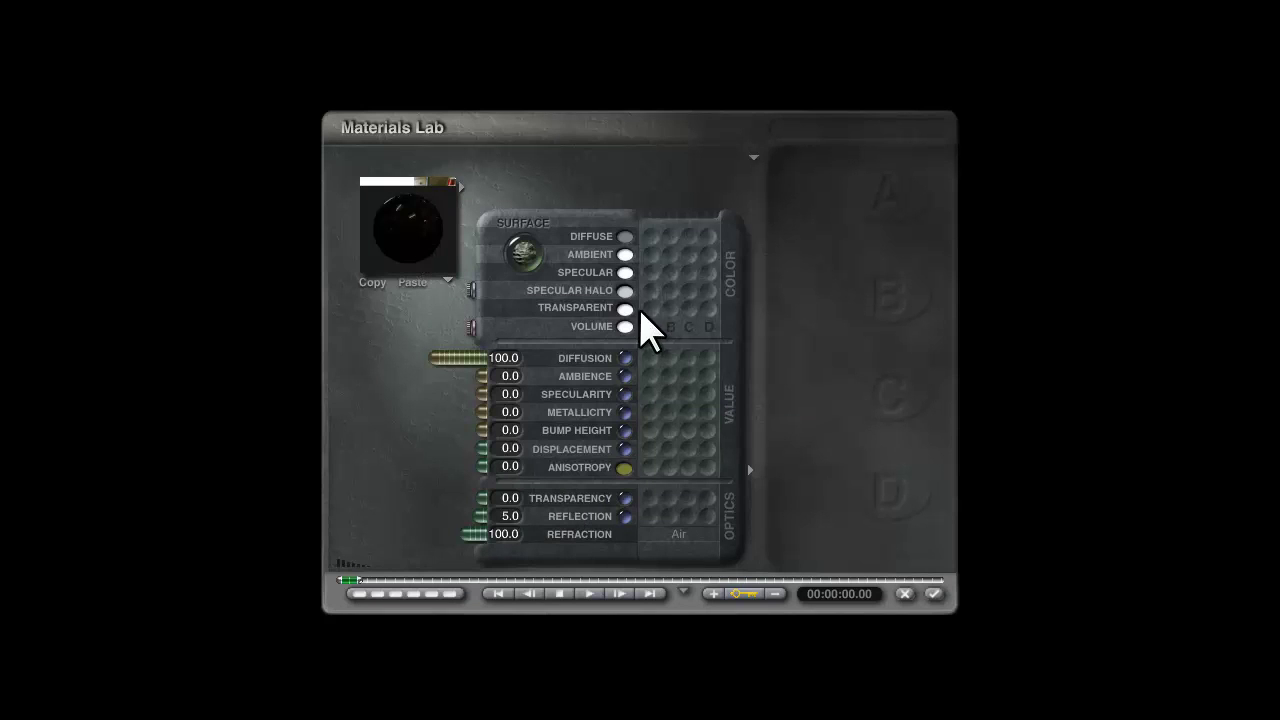
drag(623, 296, 933, 592)
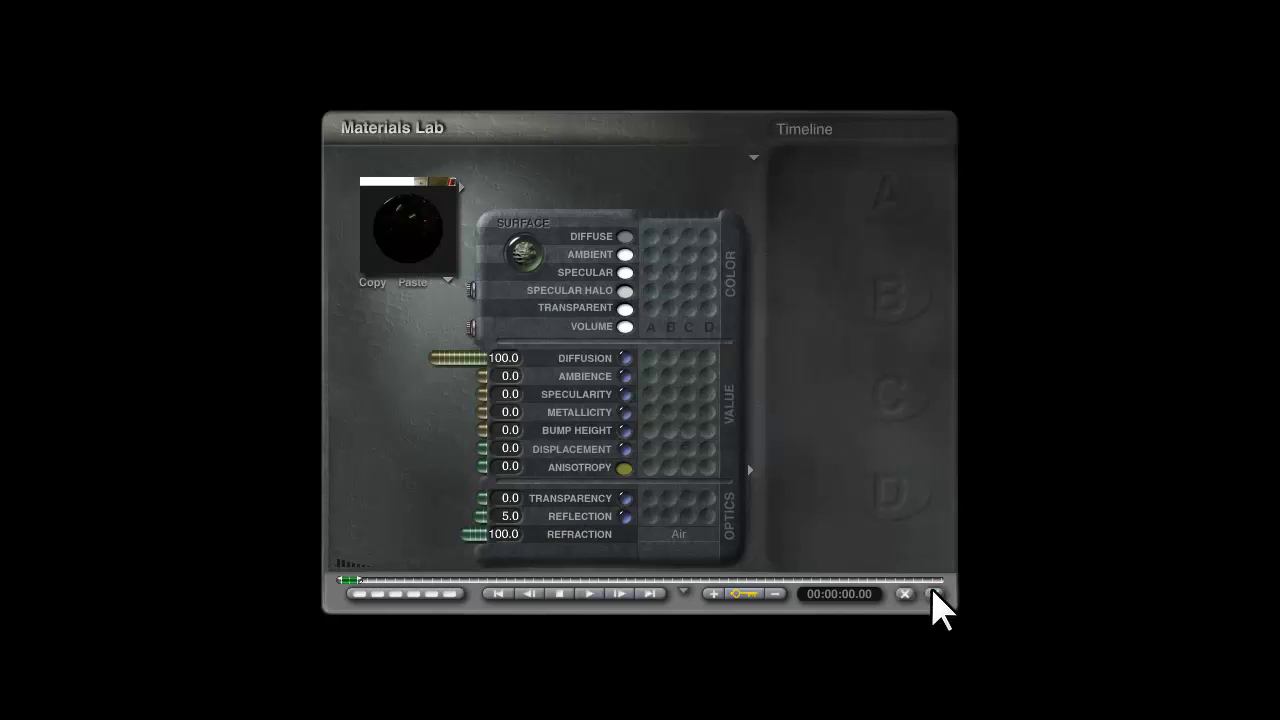
click(935, 594)
- Make the specular halo colour of the solid glass sphere in the middle black
right_click(711, 298)
click(742, 317)
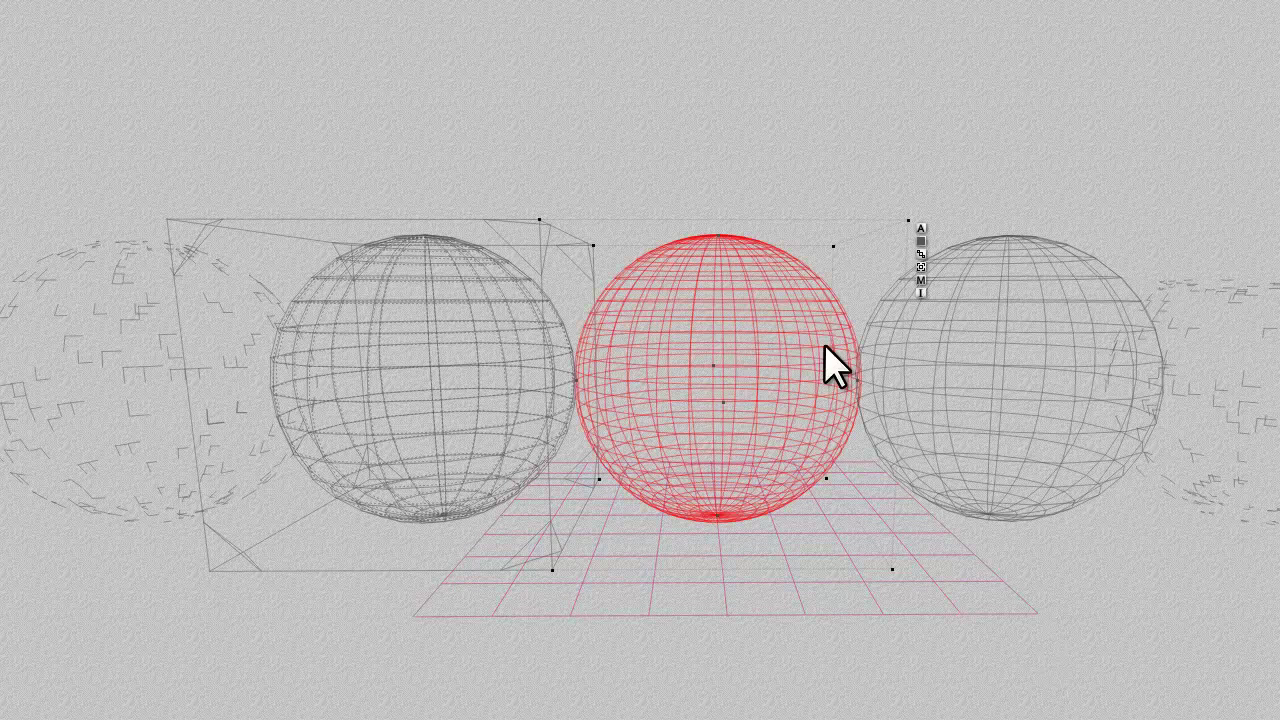
click(921, 267)
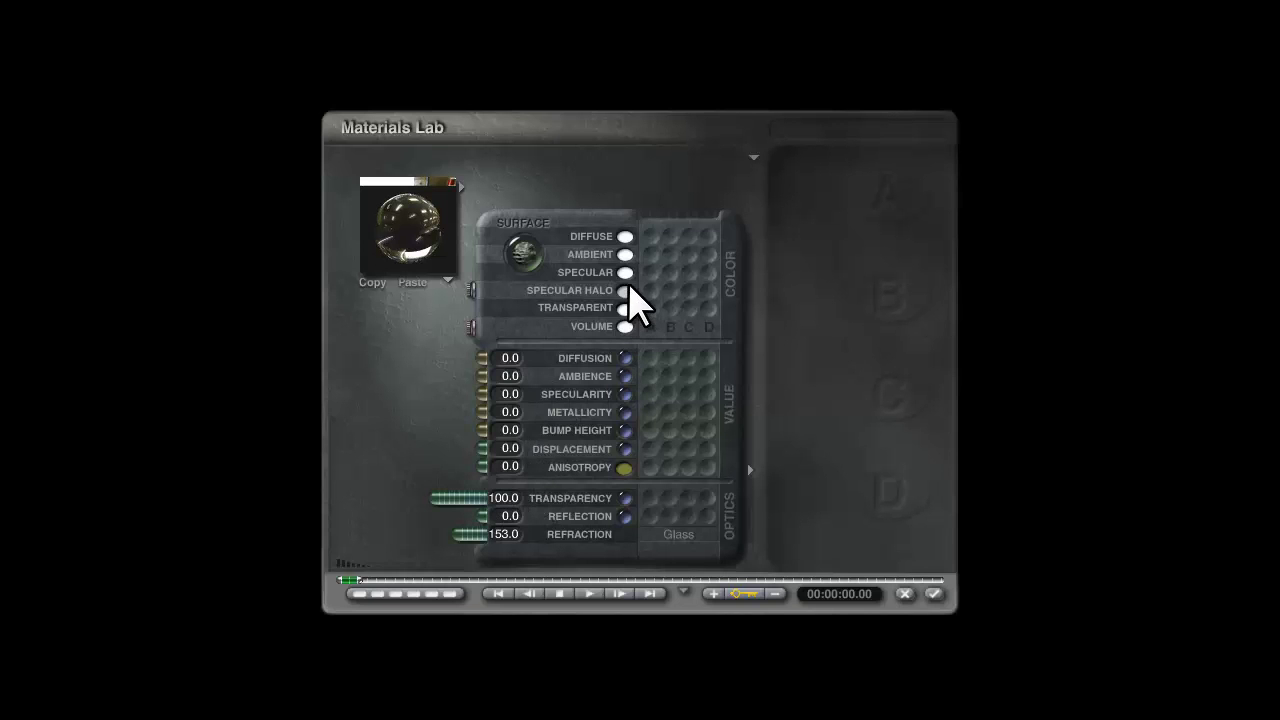
drag(625, 290, 1080, 649)
click(935, 594)
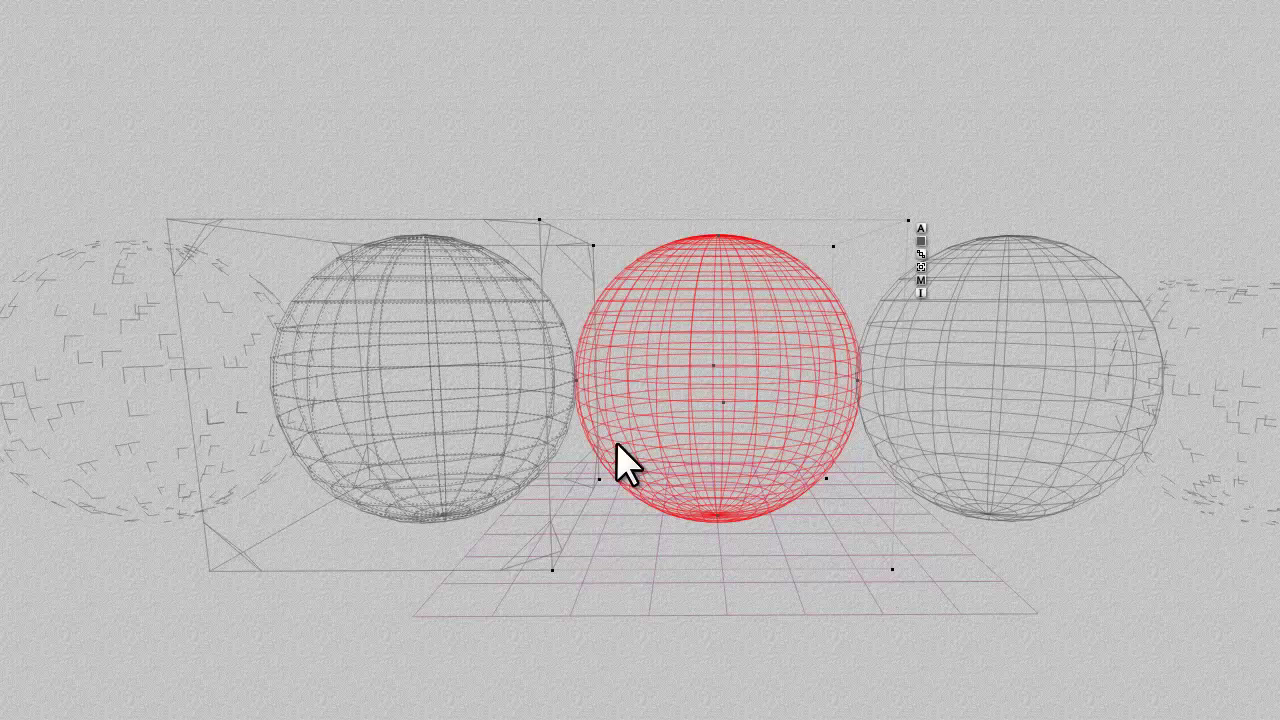
- Make the specular halo of Sphere 2, the glass part of the hollow sphere group, black
right_click(492, 300)
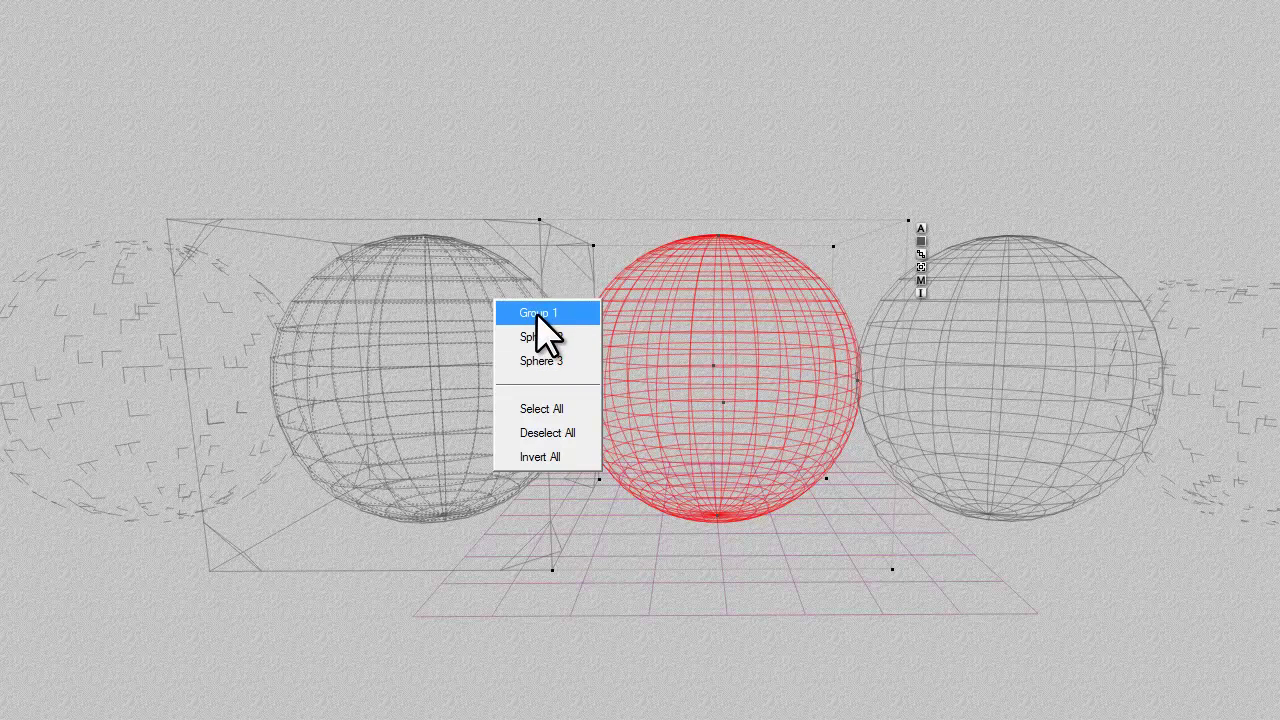
click(538, 313)
click(612, 536)
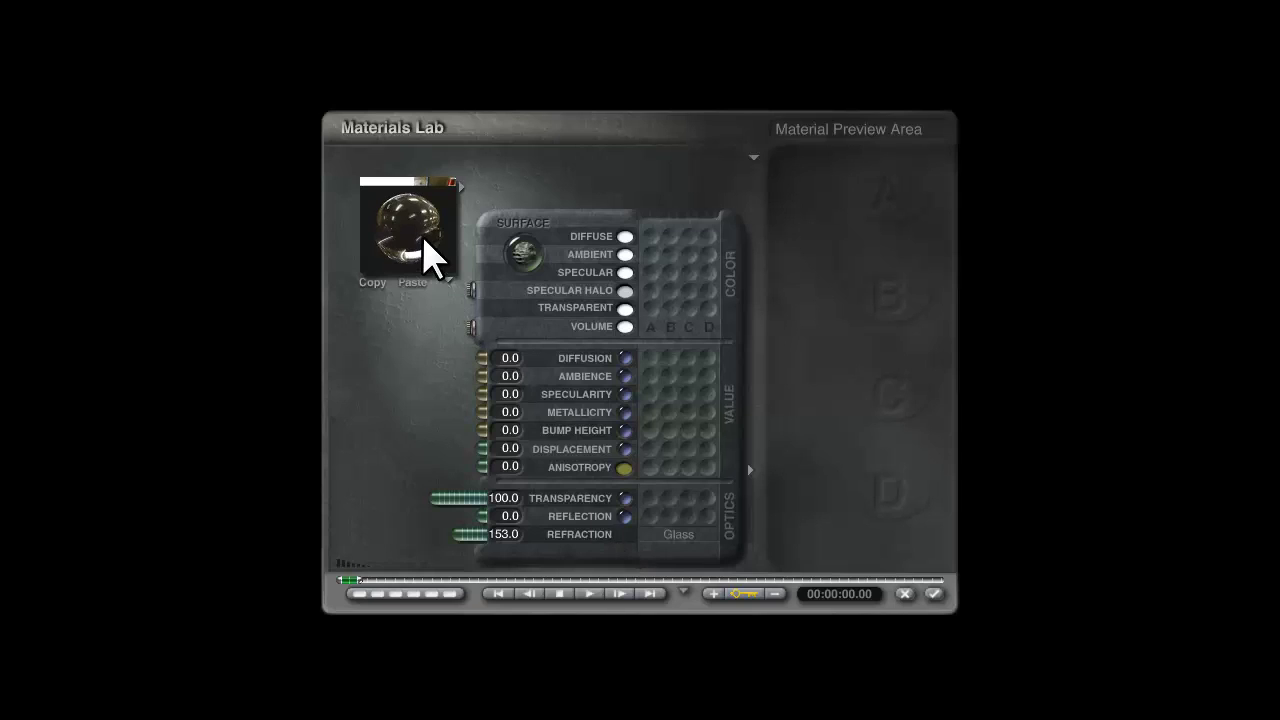
drag(624, 290, 1165, 432)
click(935, 594)
- Make the specular halo of Sphere 3, the air-filled part of the hollow sphere group, black
right_click(449, 409)
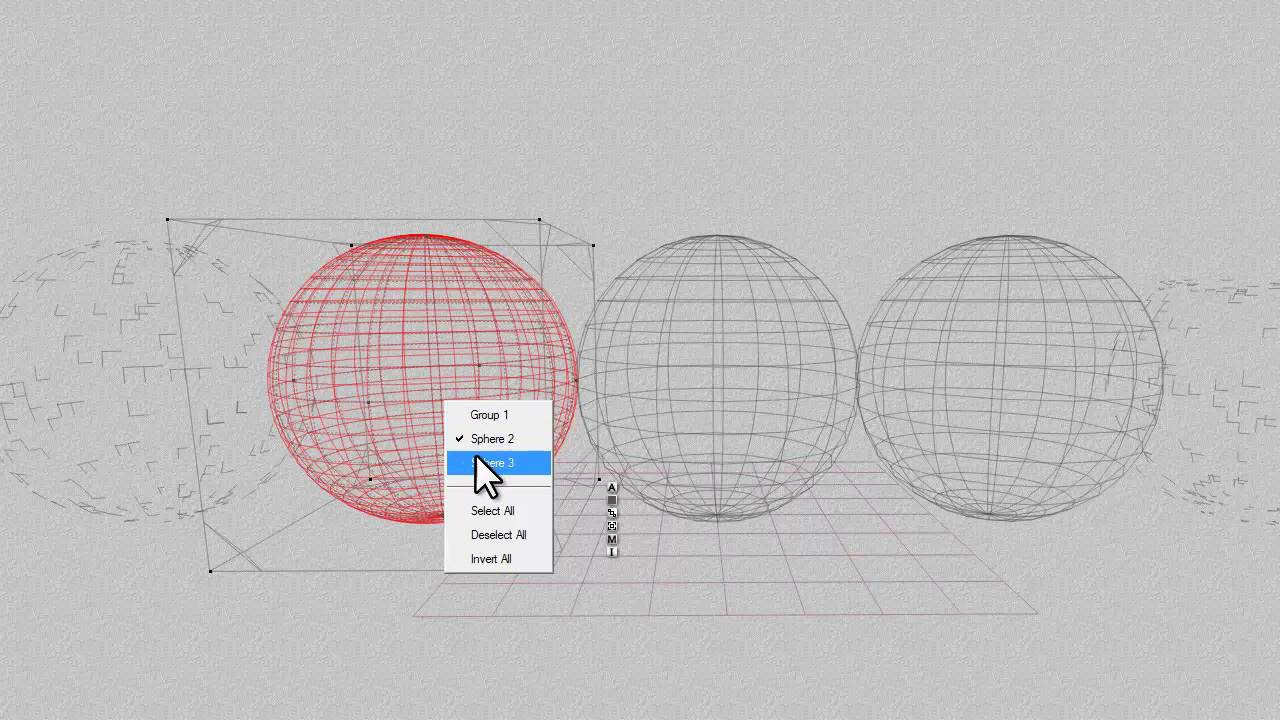
click(608, 538)
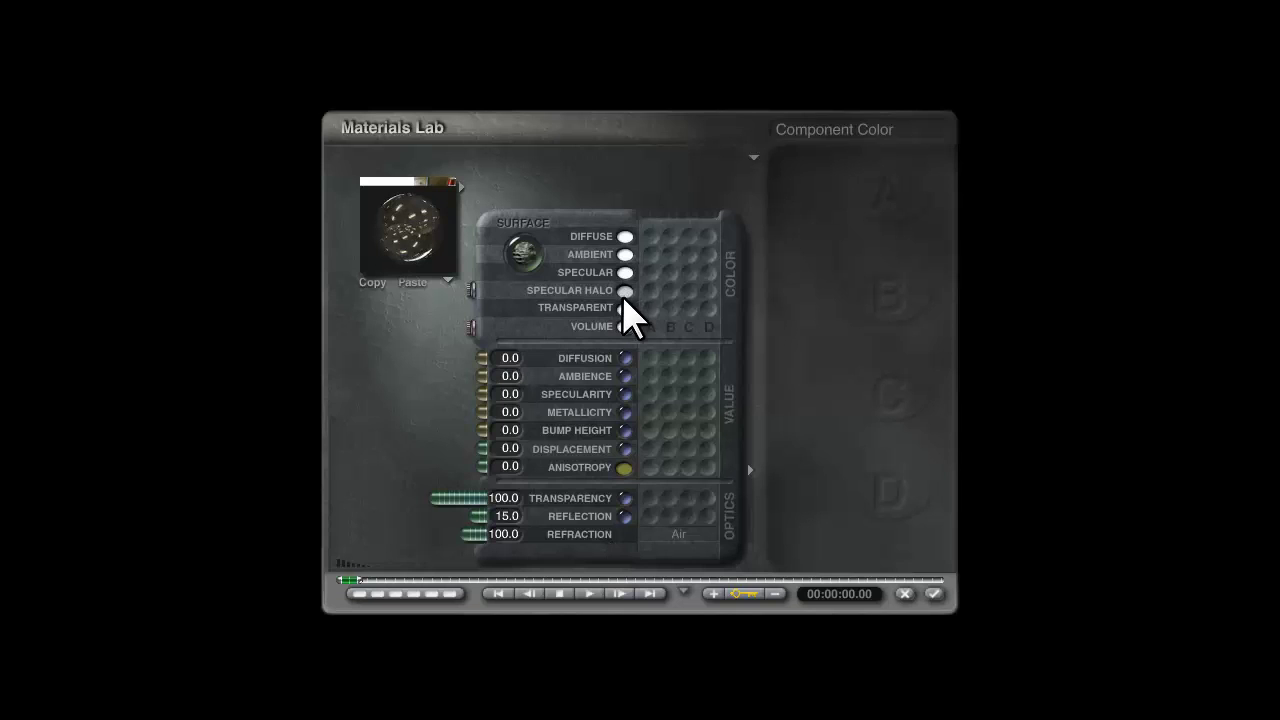
drag(624, 290, 1210, 370)
click(937, 595)
- Set the specular halo of the imported mesh sphere3_sphere3_1 to black
right_click(251, 284)
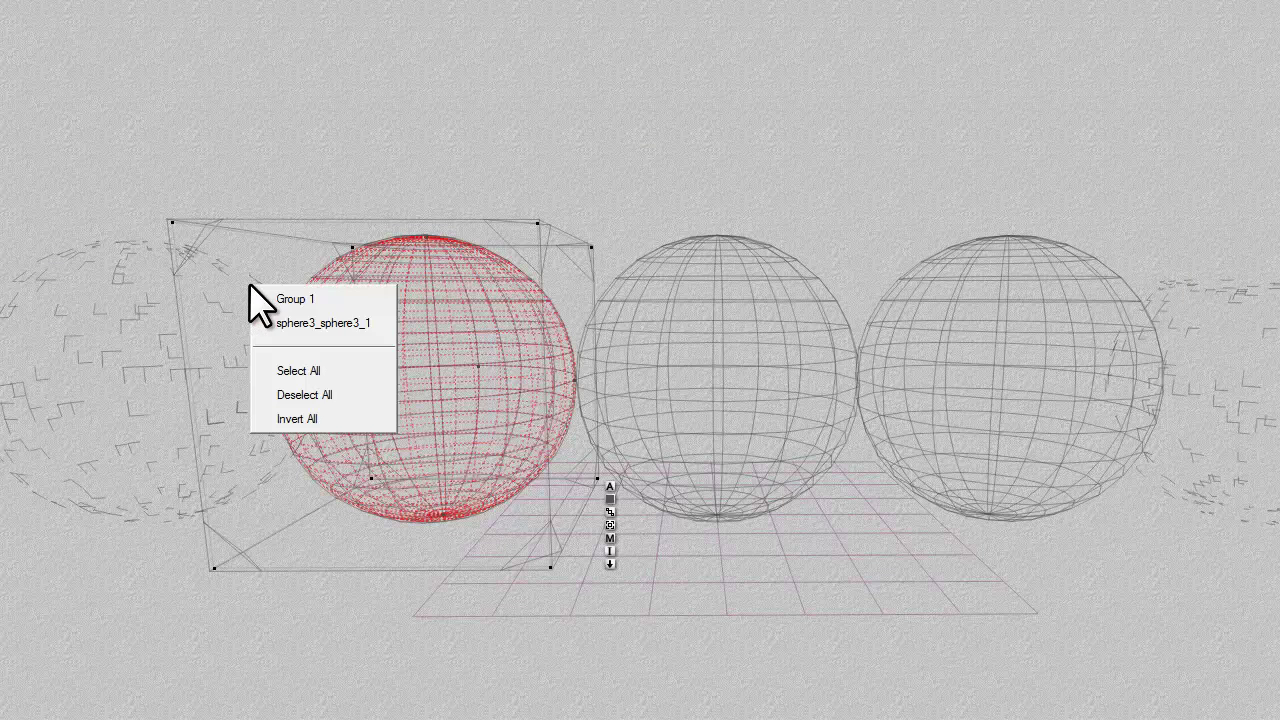
click(272, 298)
click(388, 541)
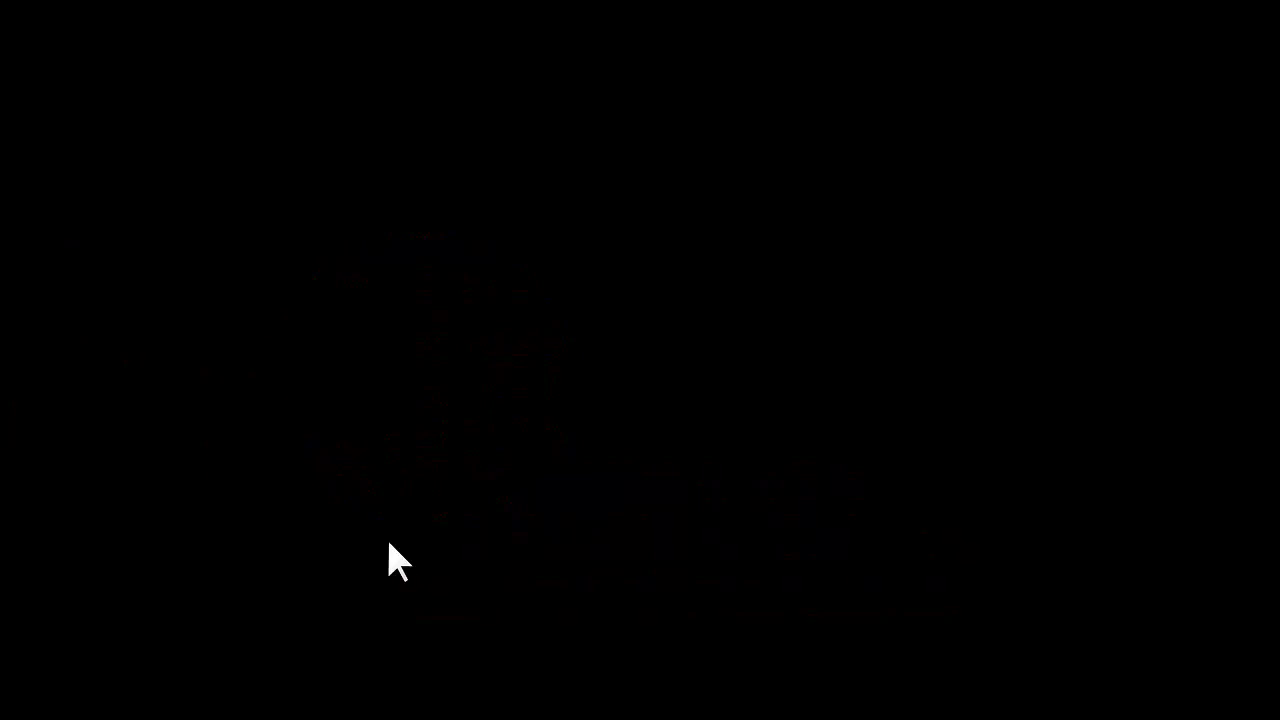
drag(624, 290, 880, 277)
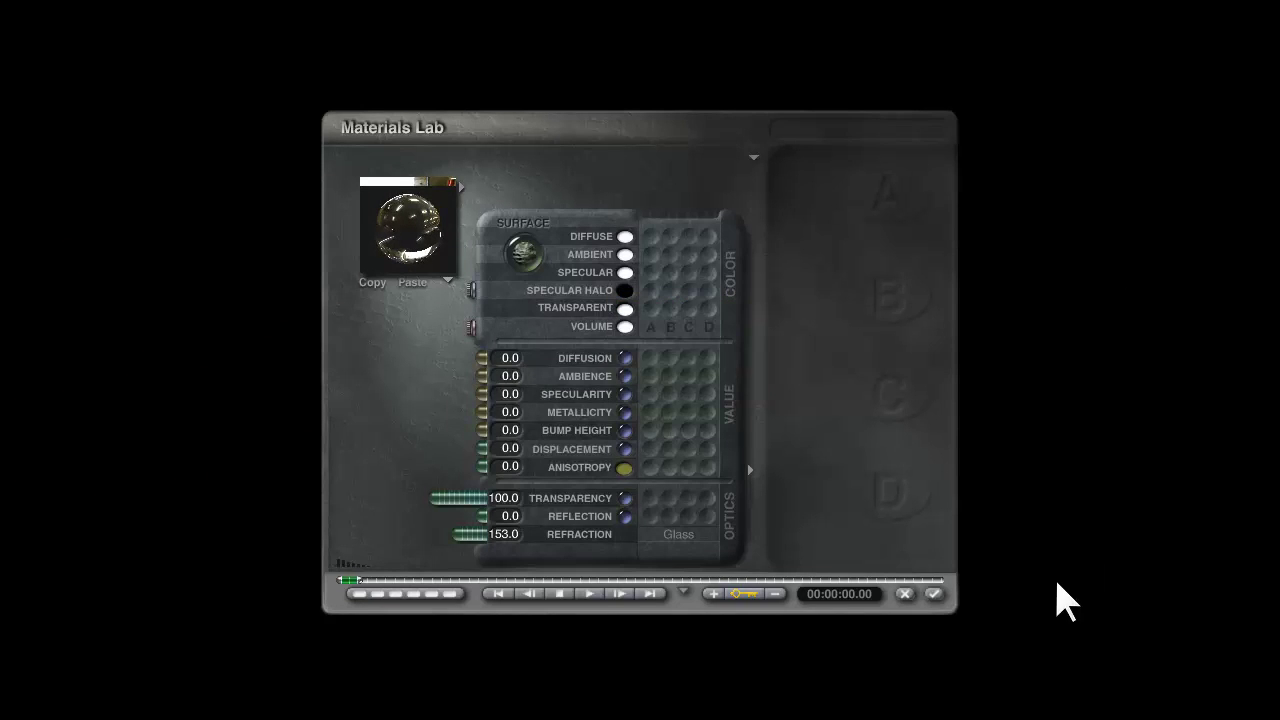
click(933, 594)
- Set the specular halo of the open bowl mesh at the end of the row to black and render the scene
click(1222, 397)
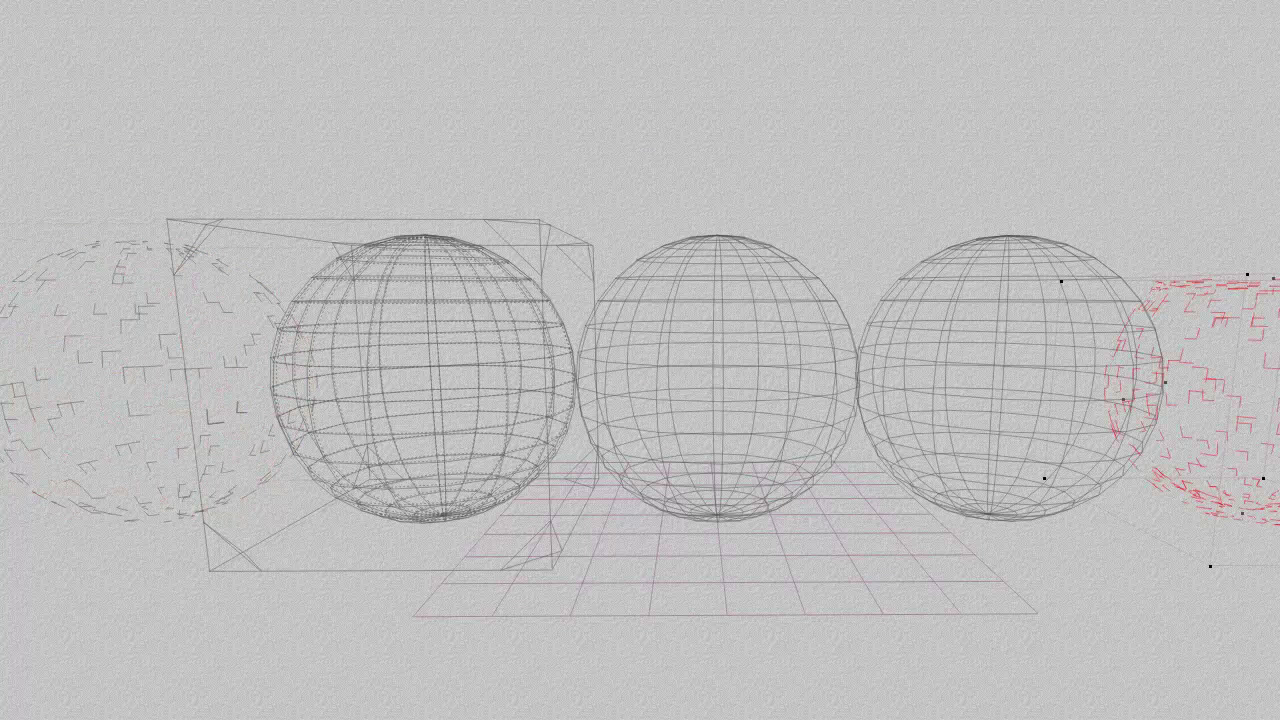
key(ctrl+m)
drag(624, 290, 1233, 384)
click(933, 594)
key(ctrl+r)
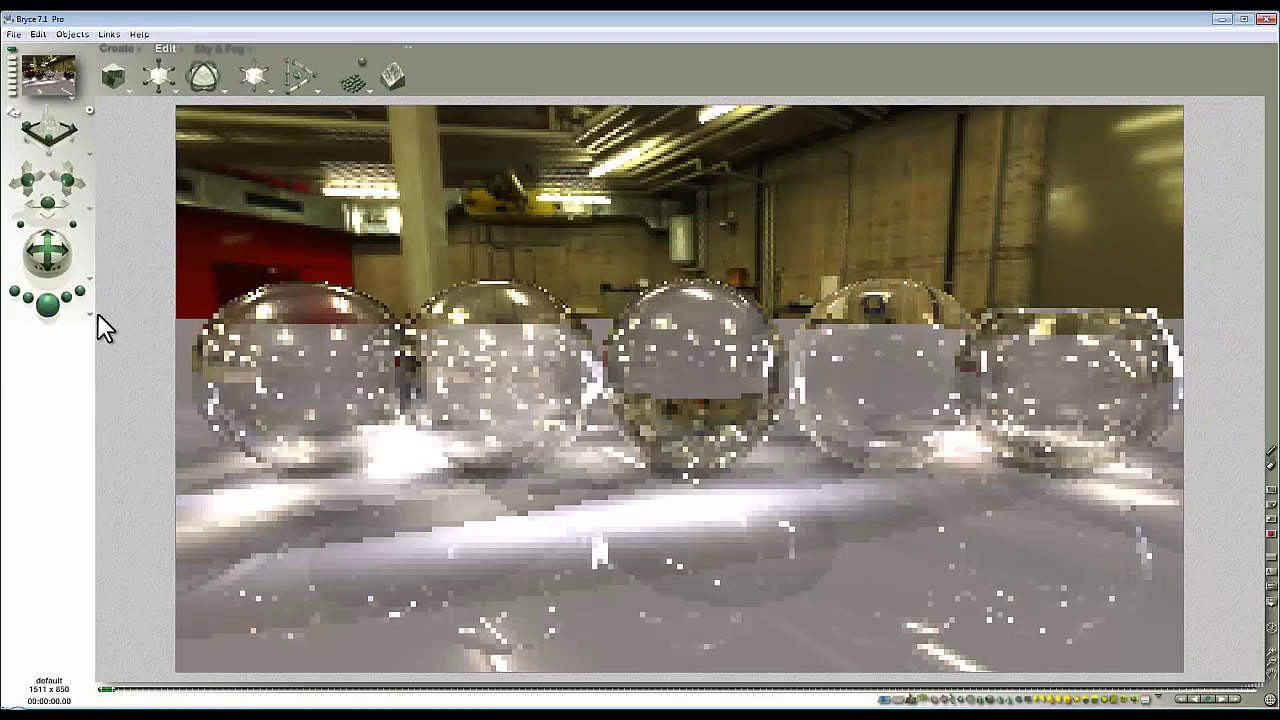
- Switch the render quality to Premium (Effect AntiAliasing) with blurry reflections and change the rays per pixel
click(90, 316)
click(118, 396)
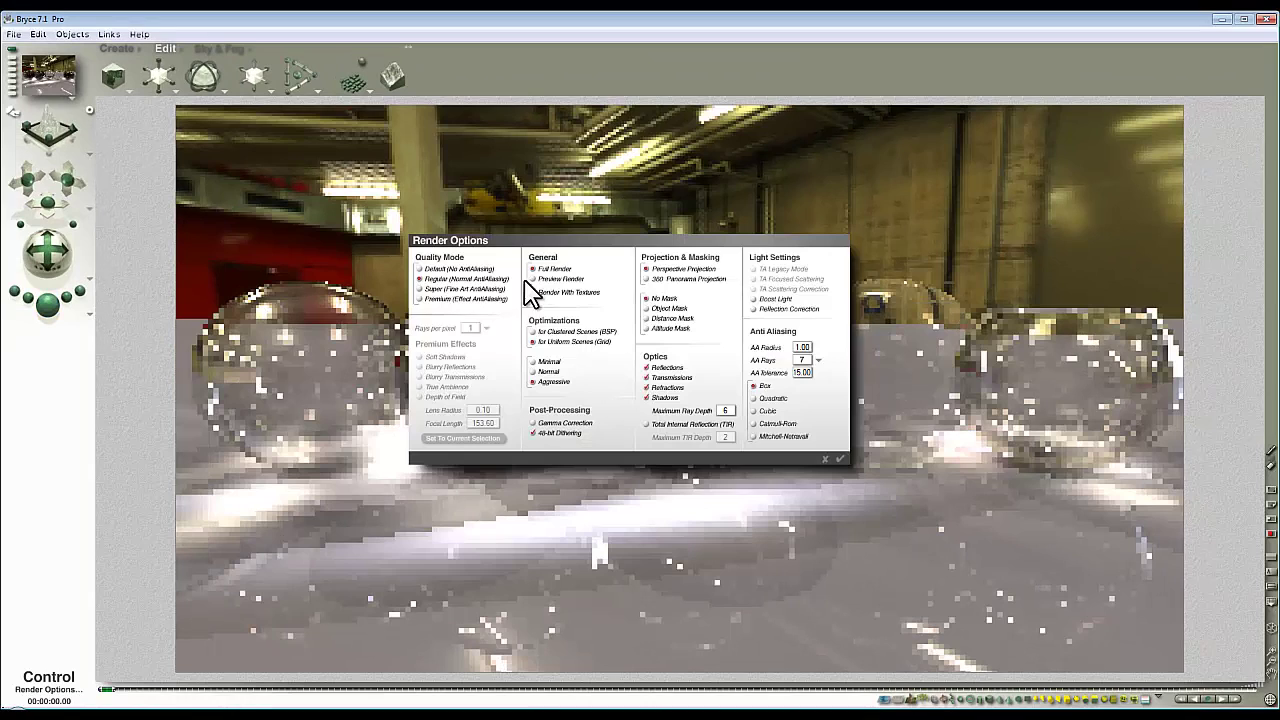
click(421, 299)
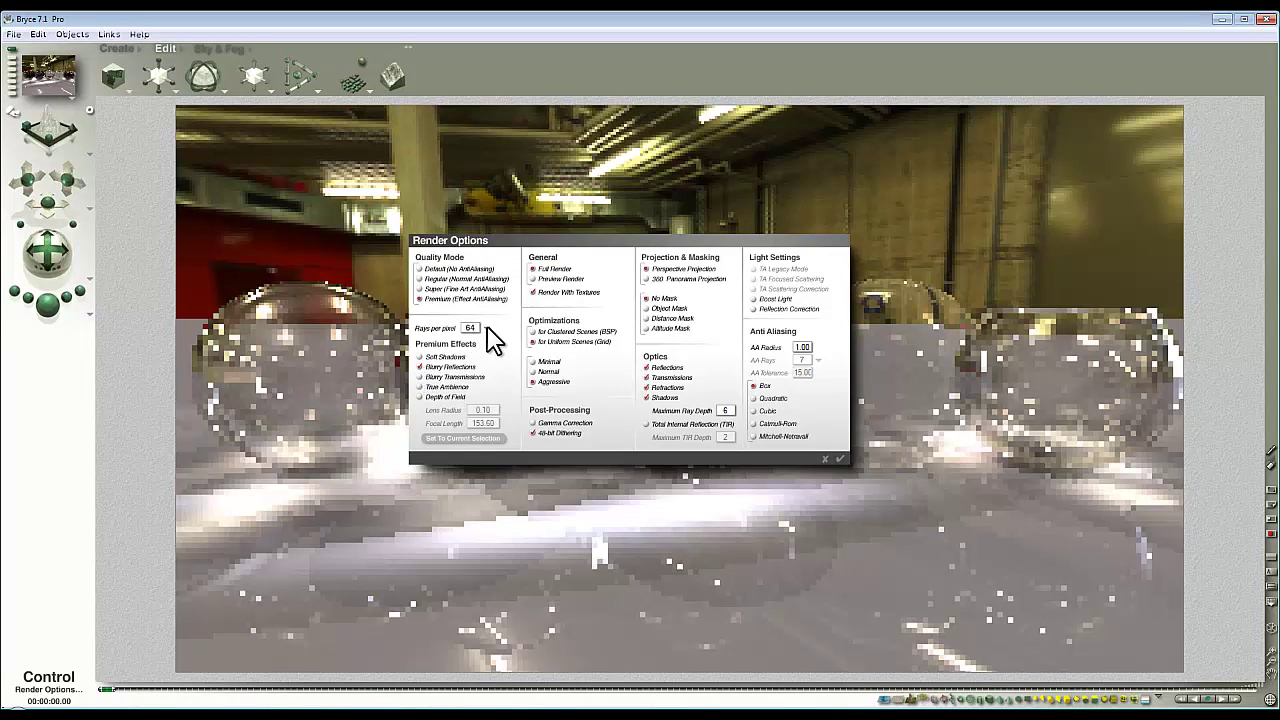
click(487, 327)
click(495, 343)
click(840, 460)
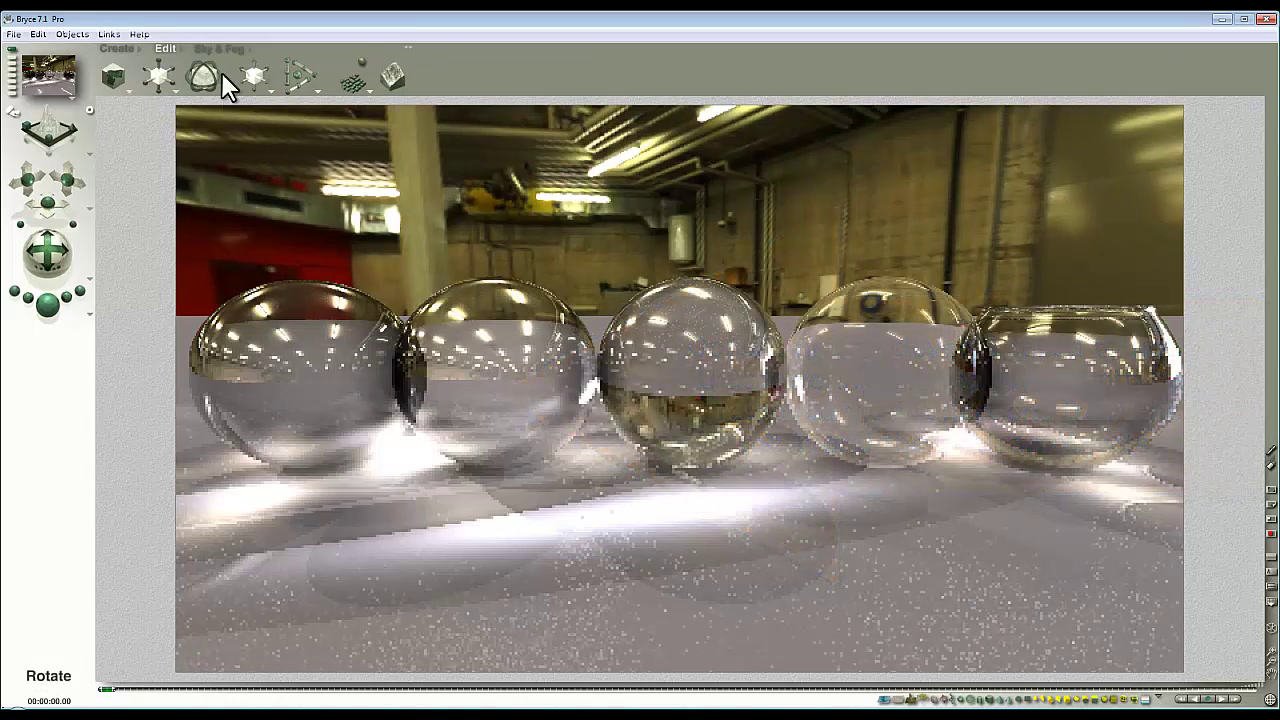
- Set the softness of the HDRI cast shadows to 100 in the Sky Lab's image-based lighting settings
click(225, 46)
click(371, 86)
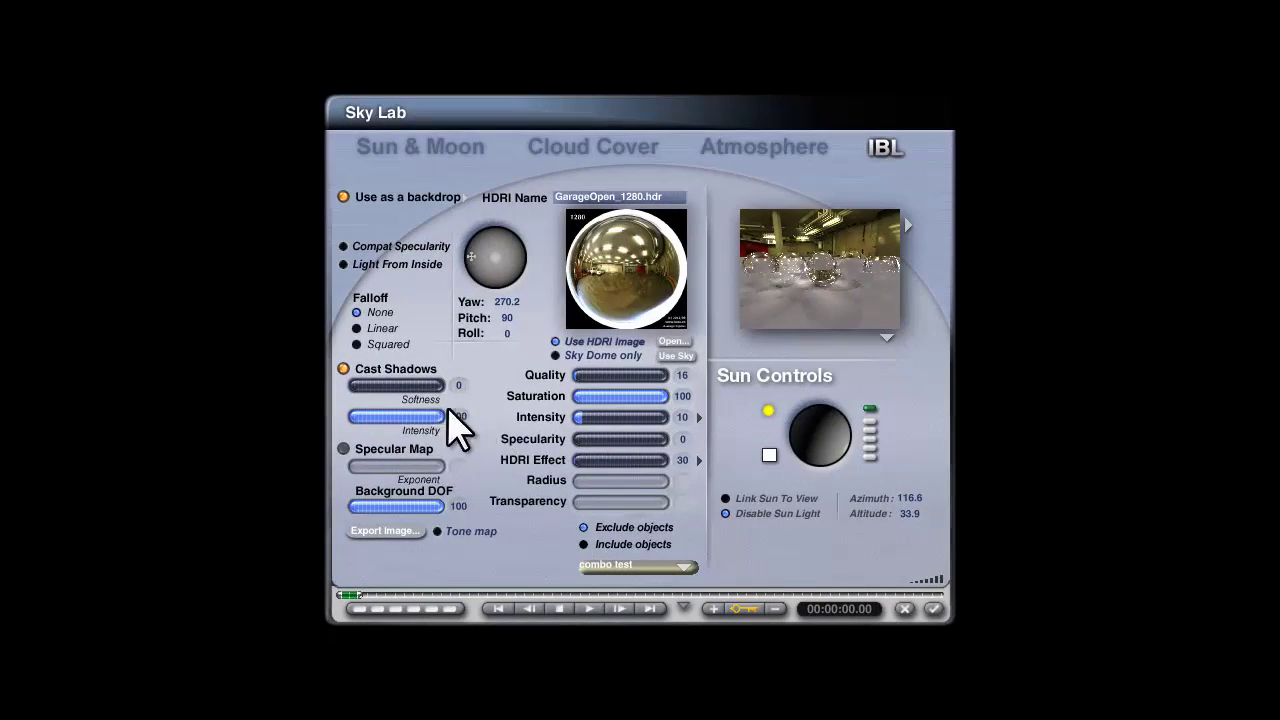
drag(391, 383, 466, 383)
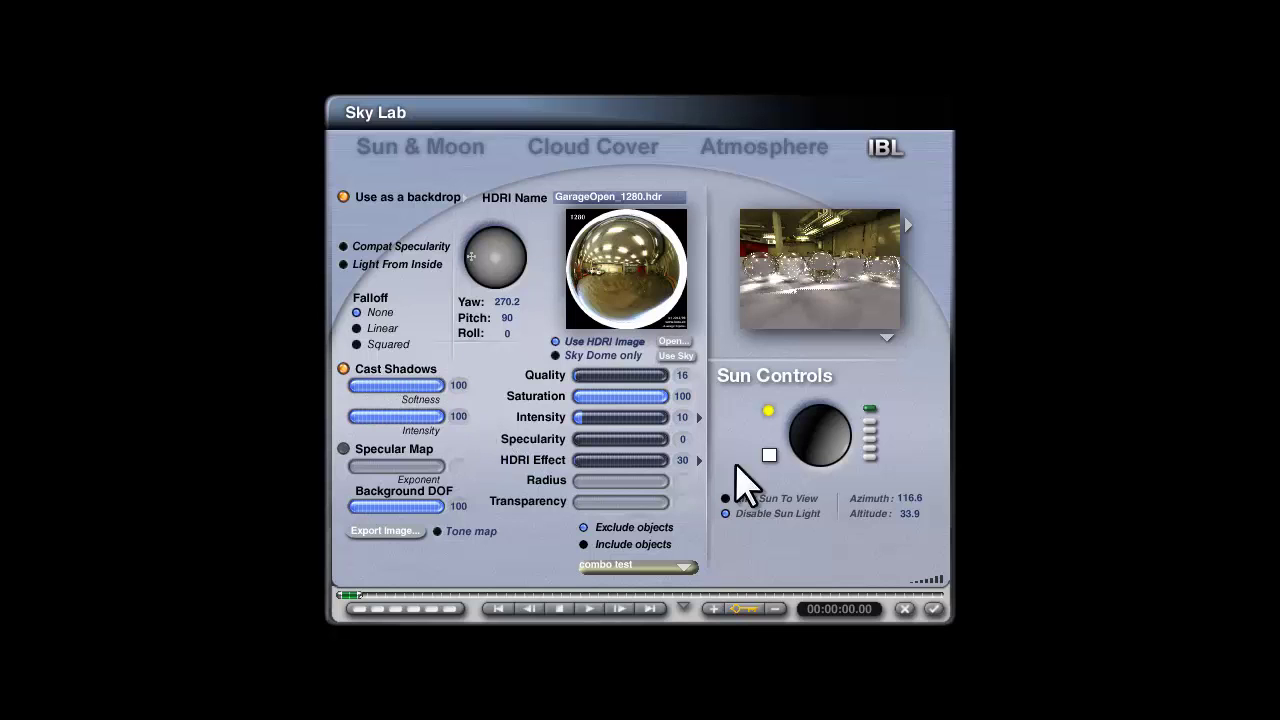
click(932, 606)
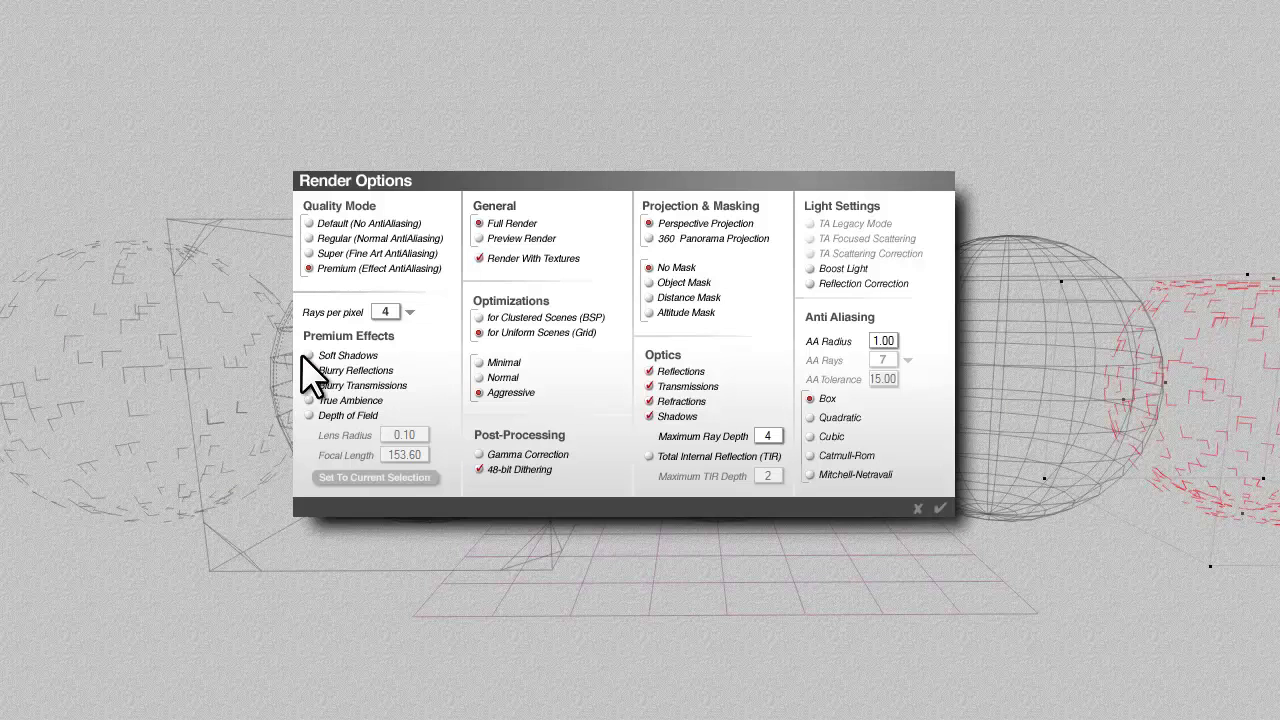
- Adjust the soft shadows and blurry reflections Premium effects in the render options
click(308, 355)
click(319, 370)
click(940, 509)
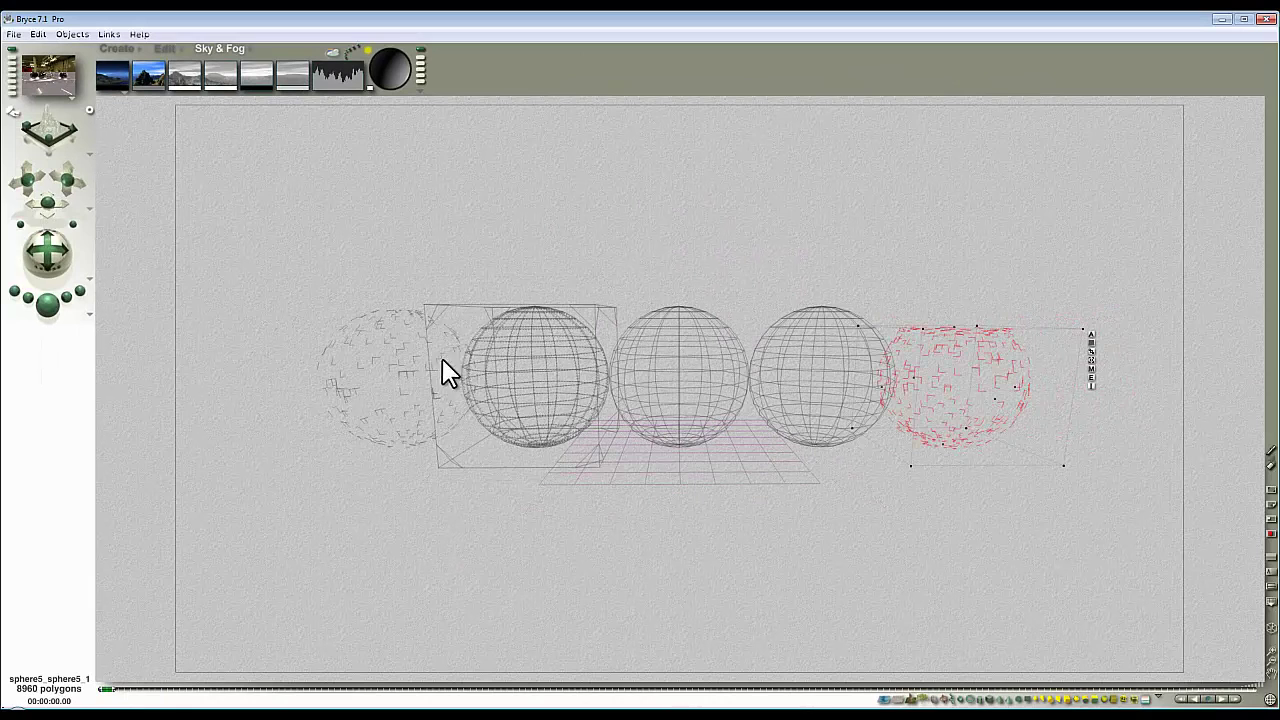
- Select all five glass objects and scale them down uniformly so that gaps open between them
right_click(442, 361)
click(458, 370)
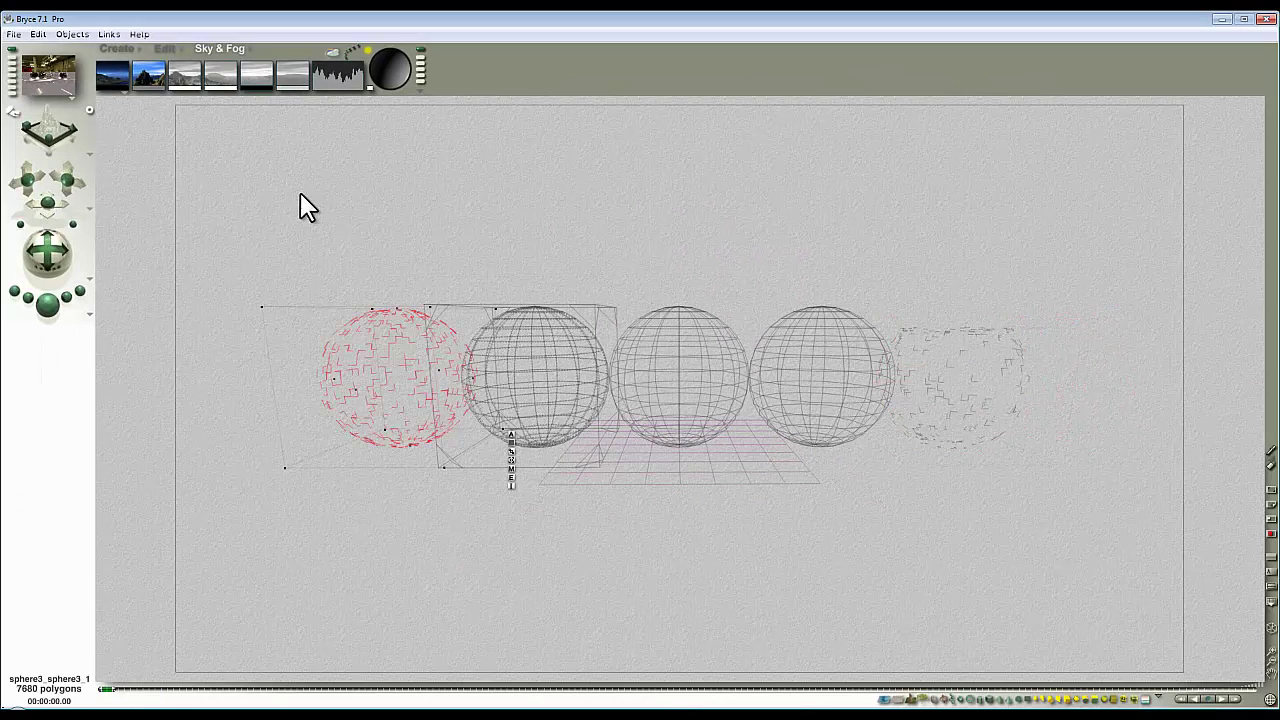
drag(268, 226, 1120, 415)
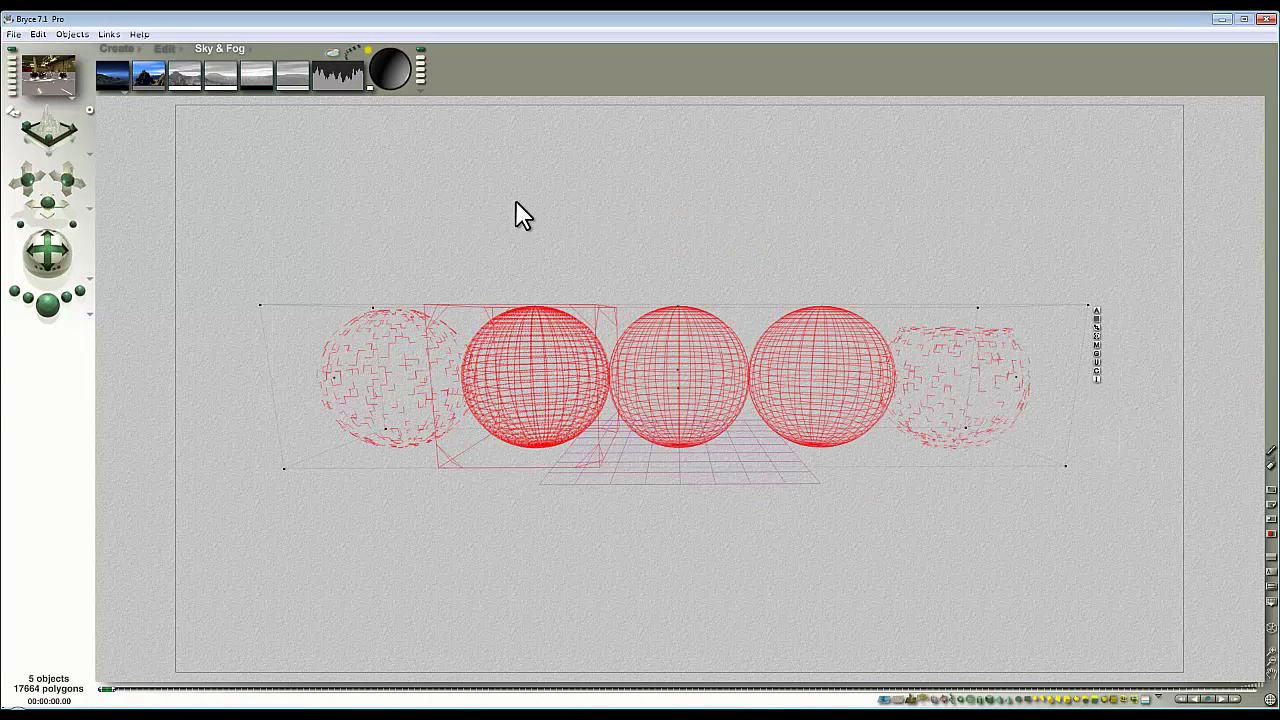
click(165, 48)
drag(155, 76, 130, 78)
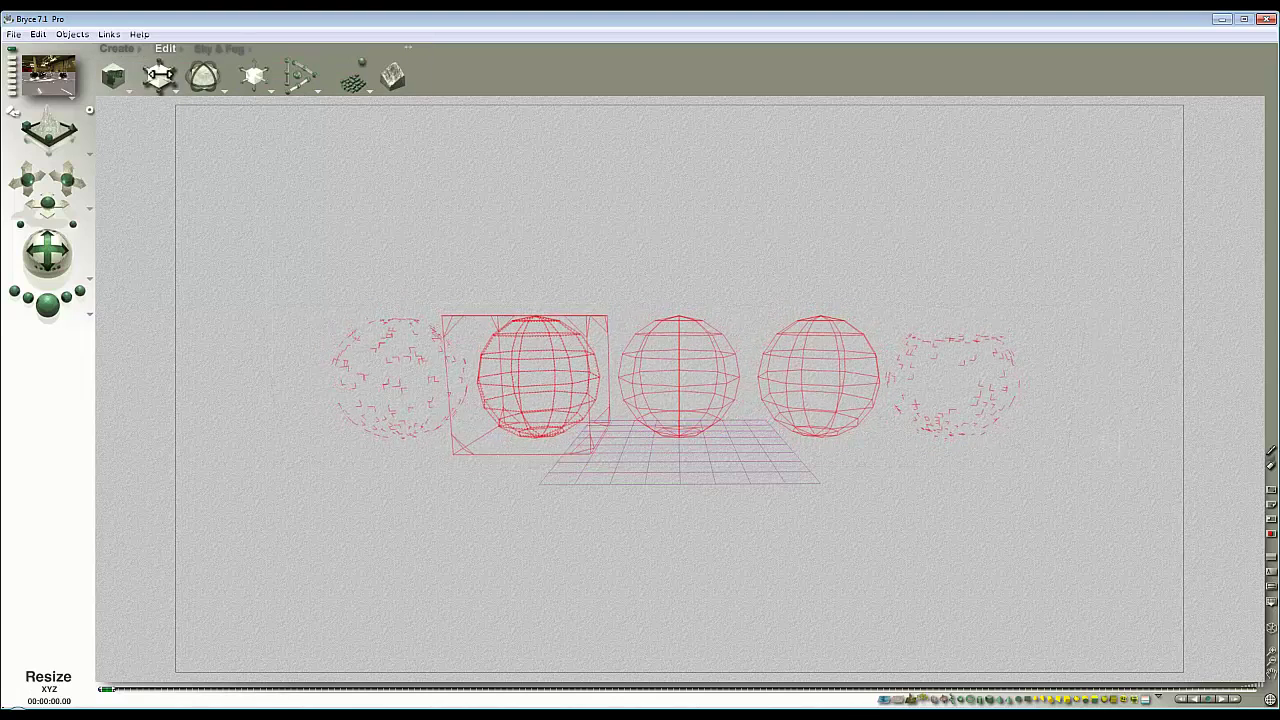
- Raise the ground plane to touch the bottoms of the smaller glass objects and narrow the camera's field of view
click(678, 455)
click(720, 458)
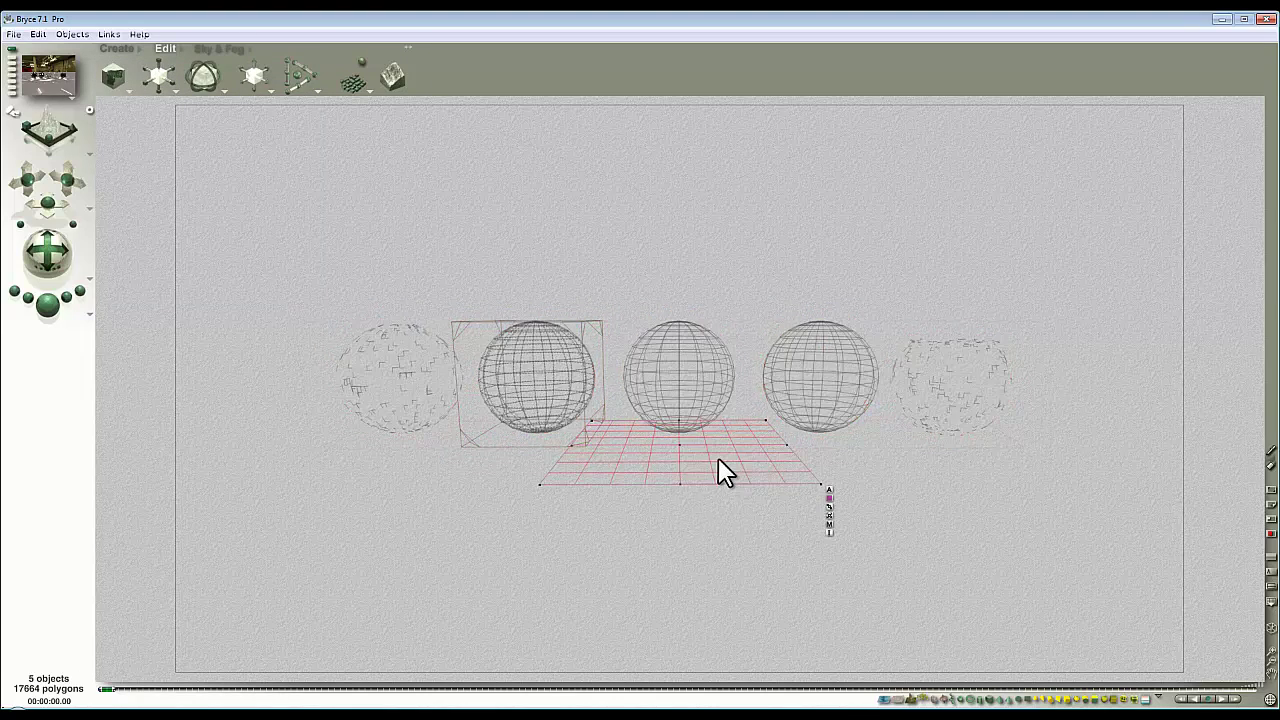
key(4)
drag(252, 64, 259, 64)
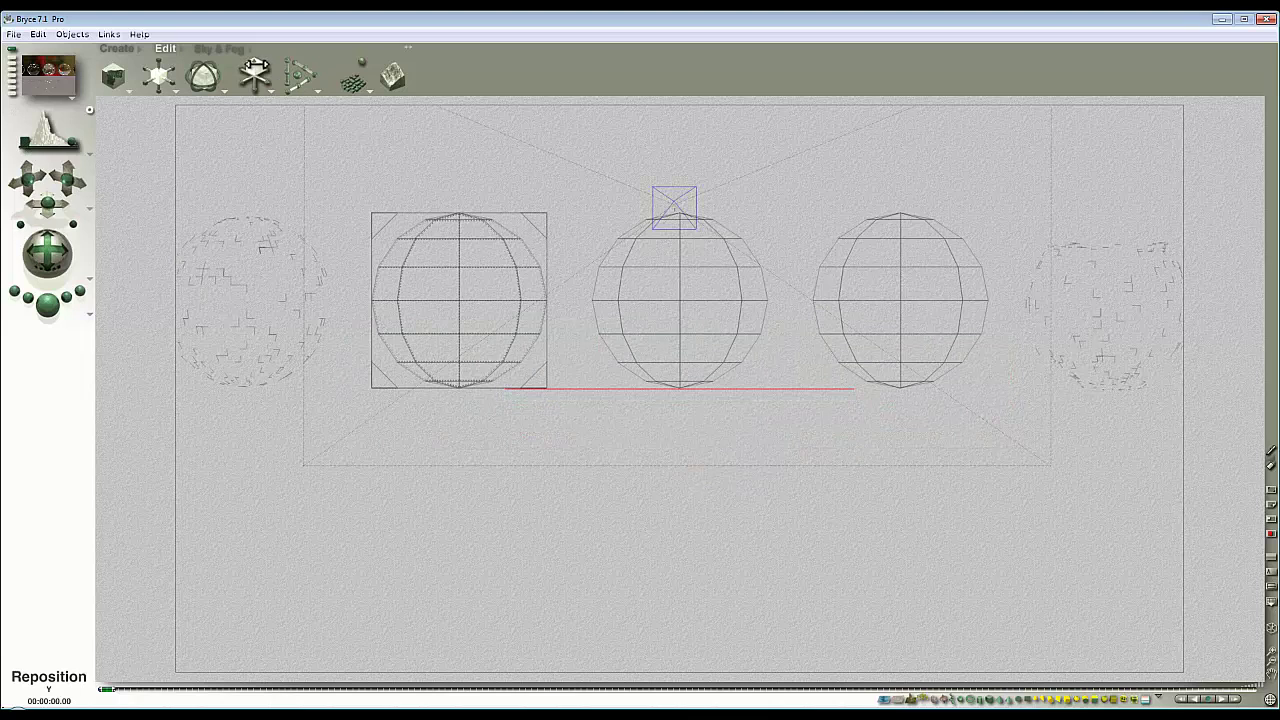
key(1)
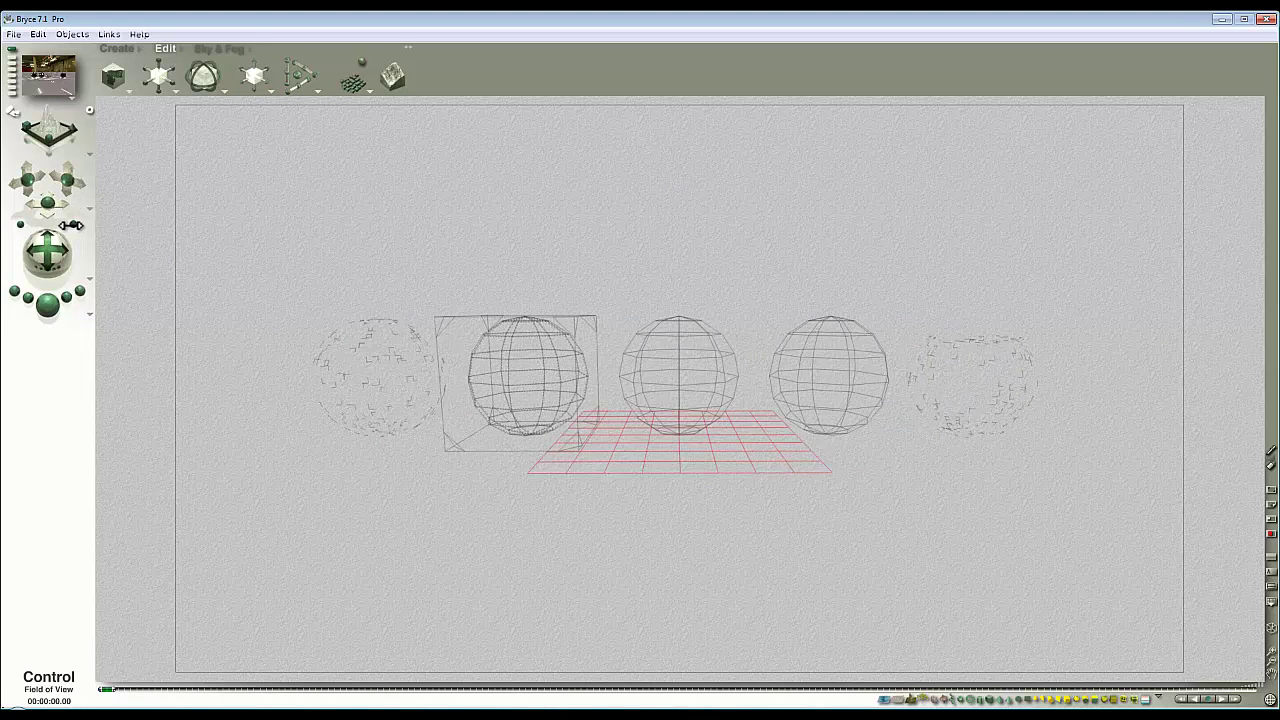
drag(70, 225, 110, 225)
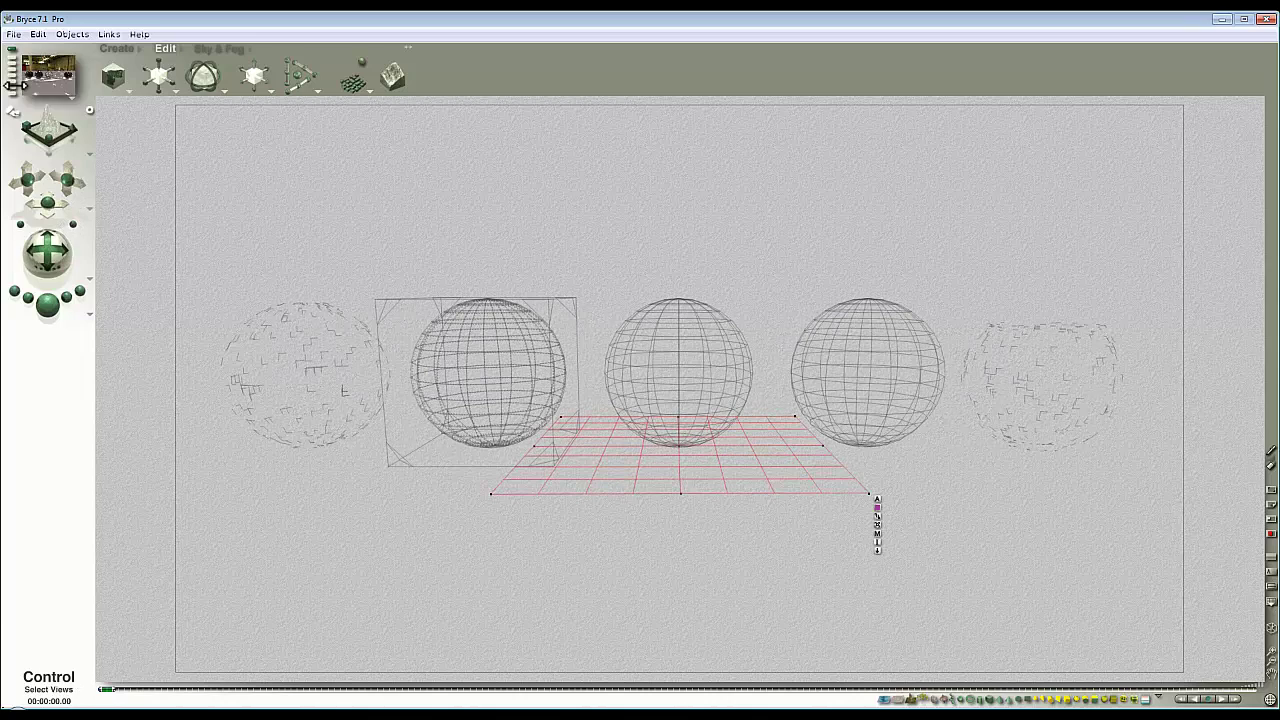
- Set the document resolution to 1000 x 500 with proportions unconstrained and render the scene
click(14, 34)
click(42, 62)
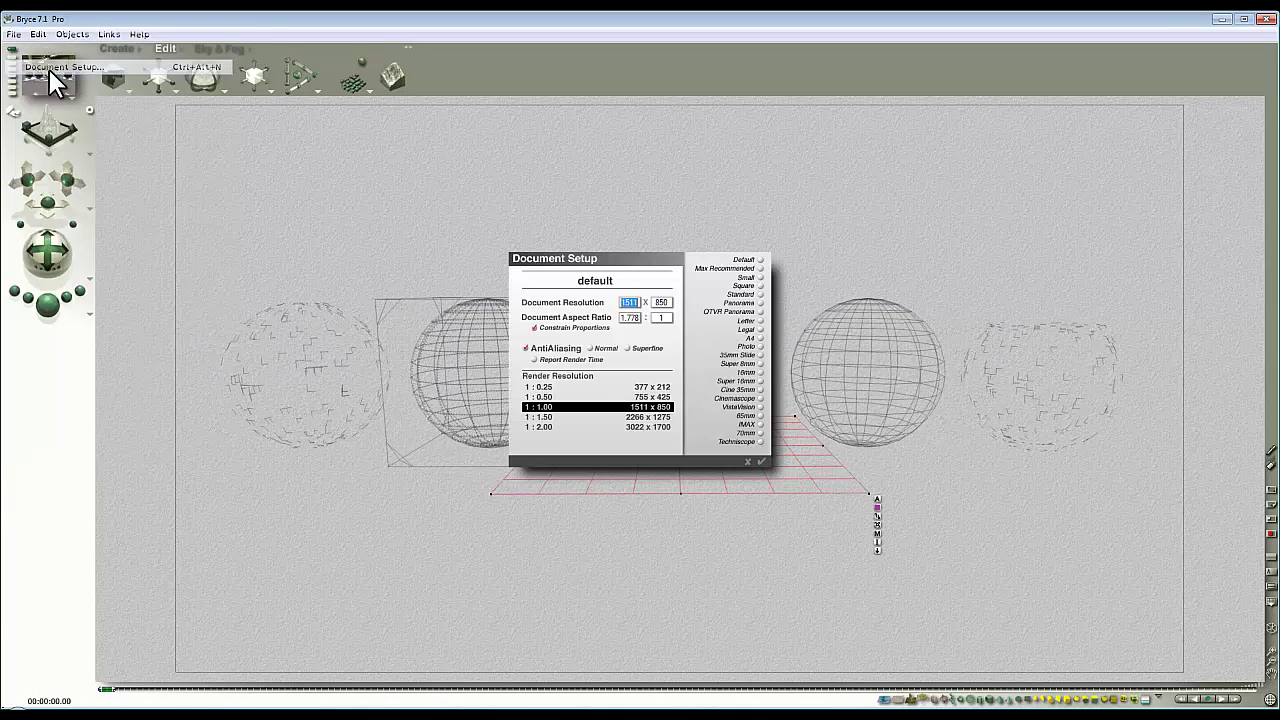
click(663, 303)
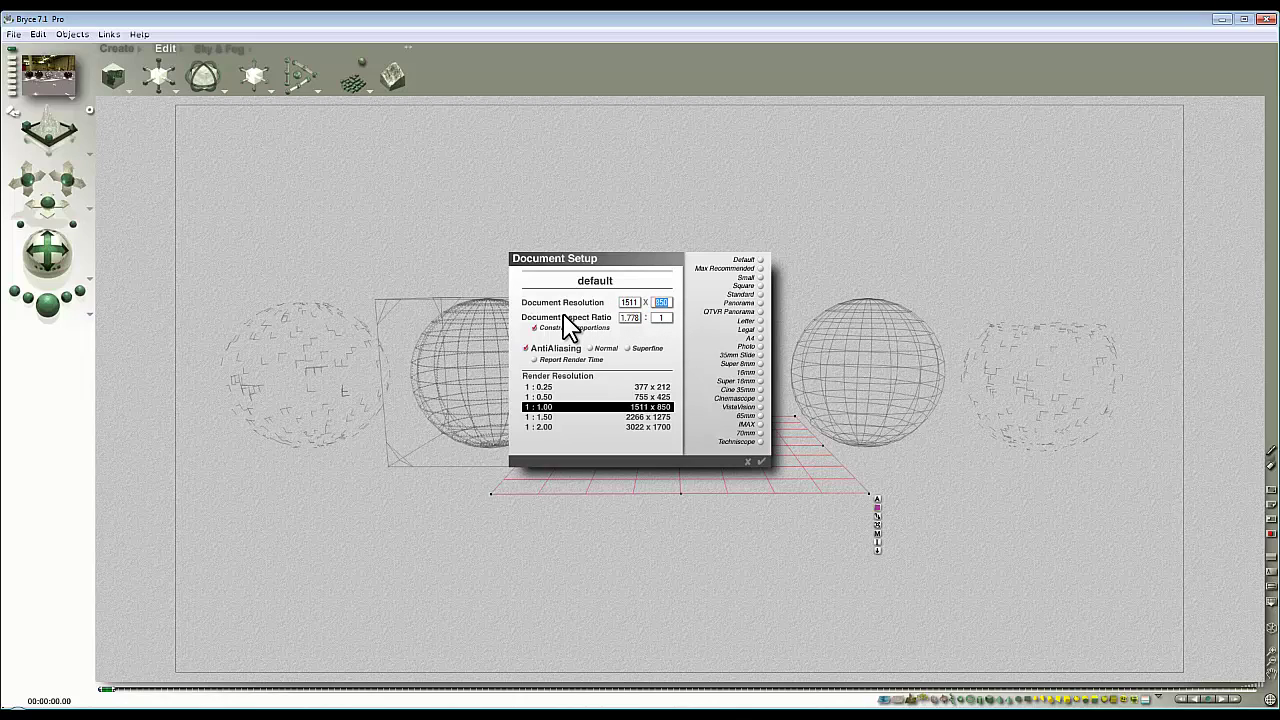
text(500)
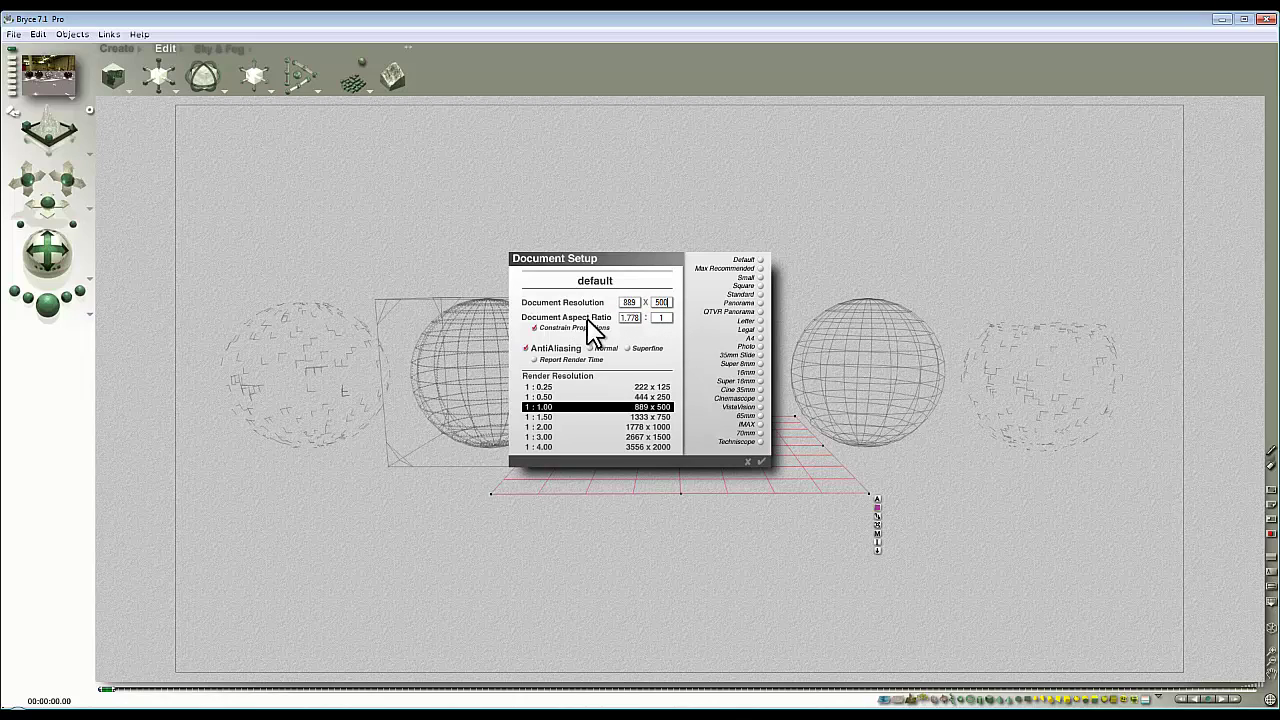
click(535, 327)
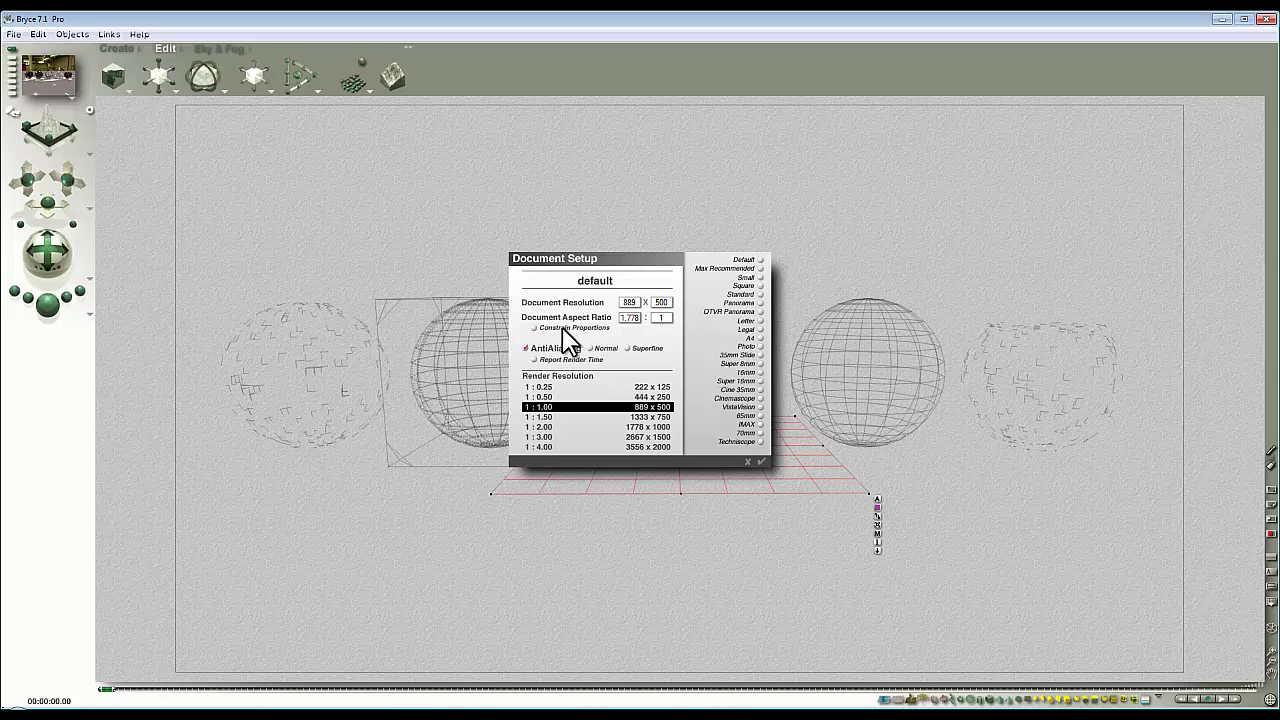
click(629, 302)
text(10)
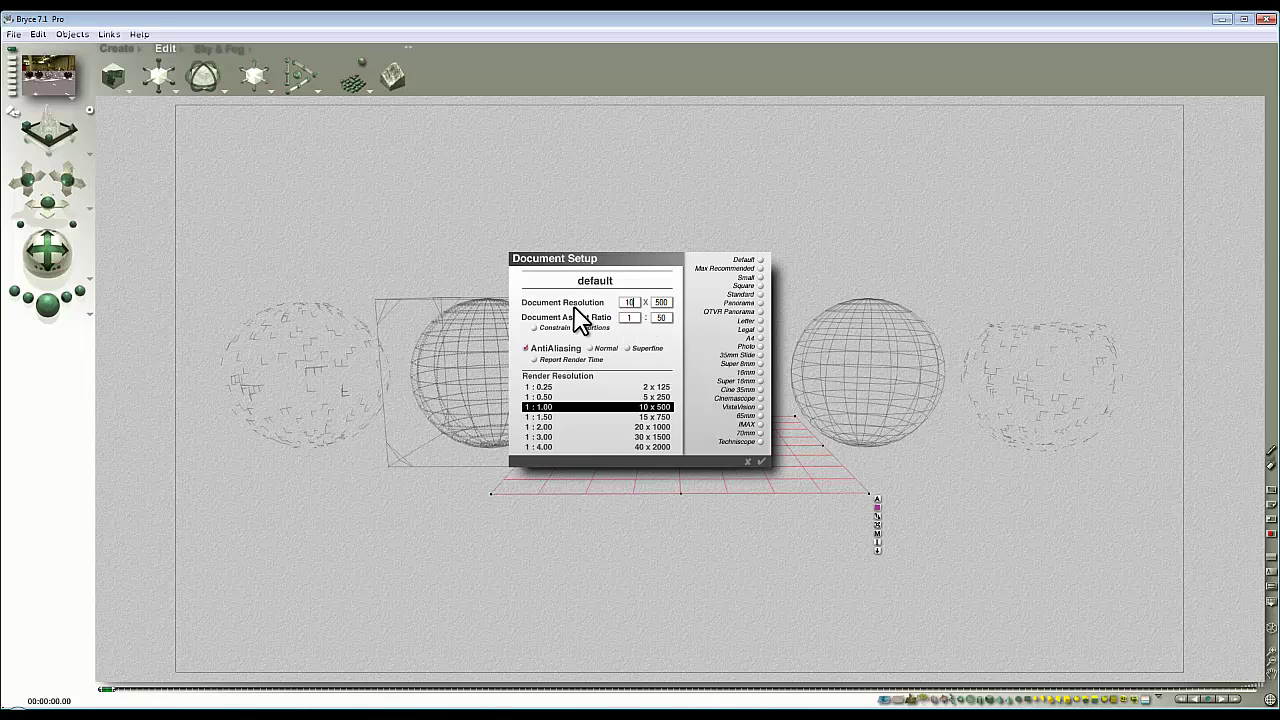
text(00)
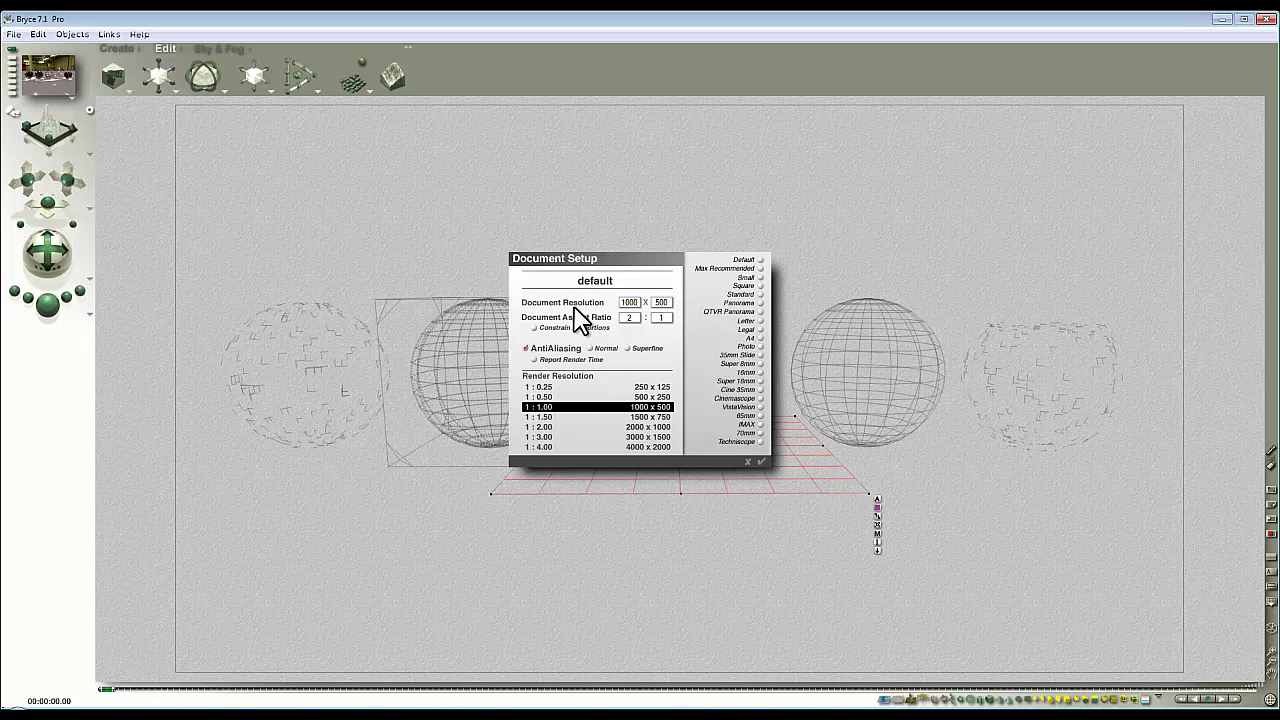
key(Return)
click(47, 306)
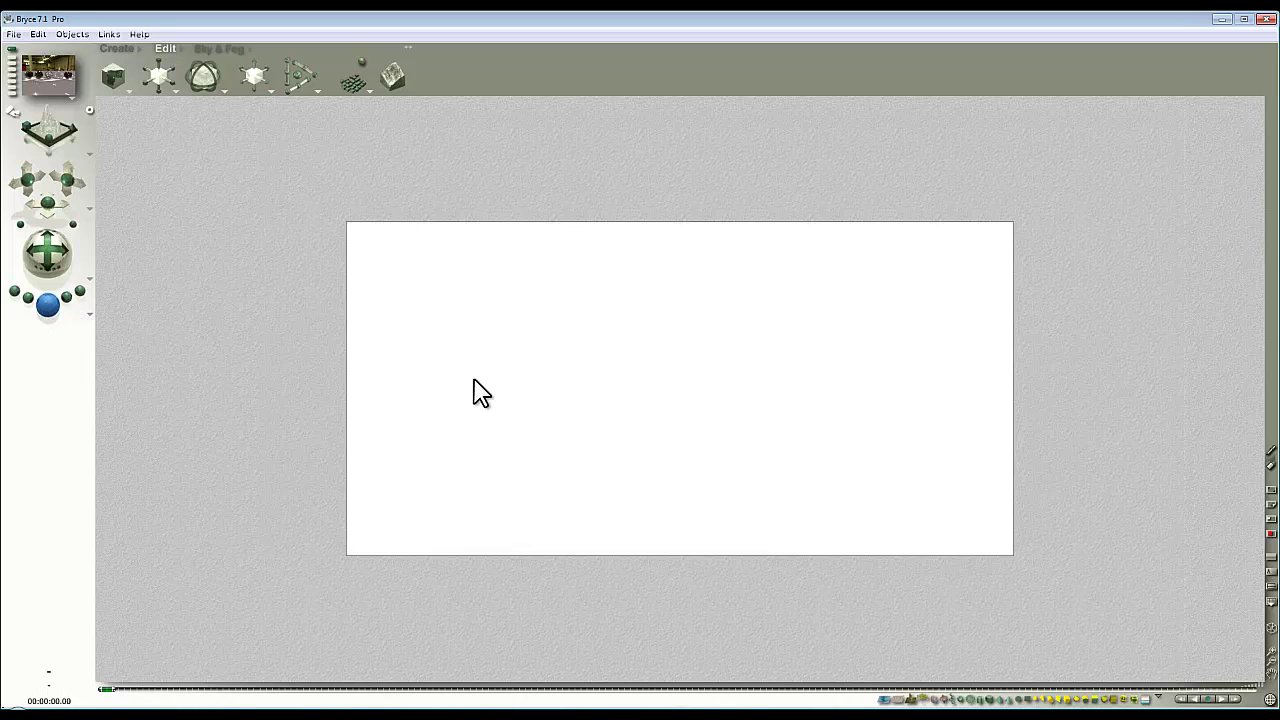
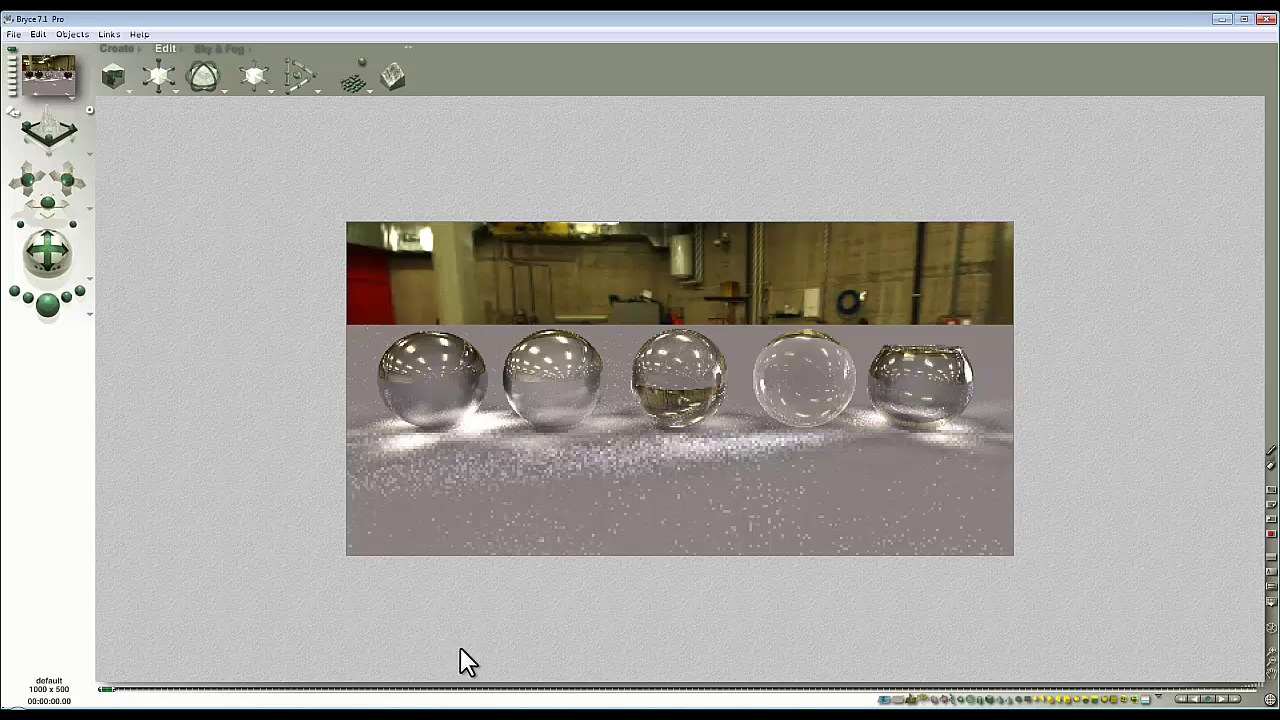
- Set the refraction of the open bowl mesh to 135 and test-render the area around it
click(952, 376)
click(1004, 389)
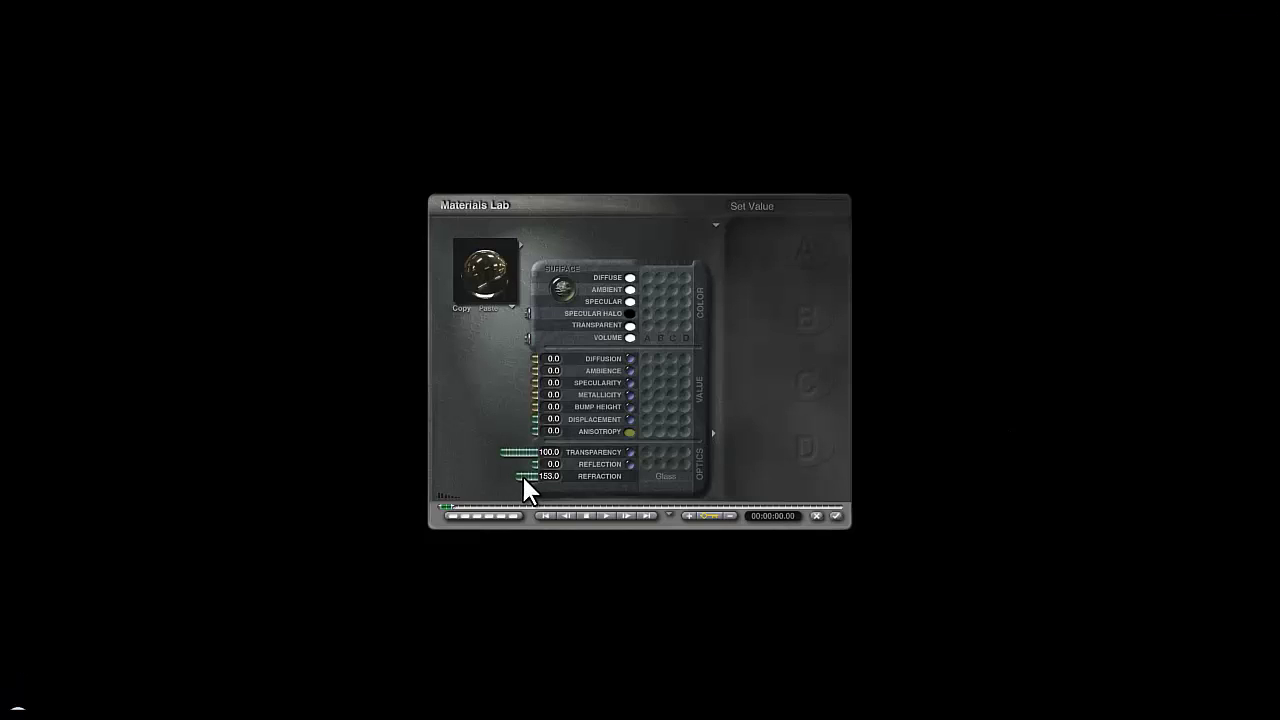
drag(504, 277, 524, 473)
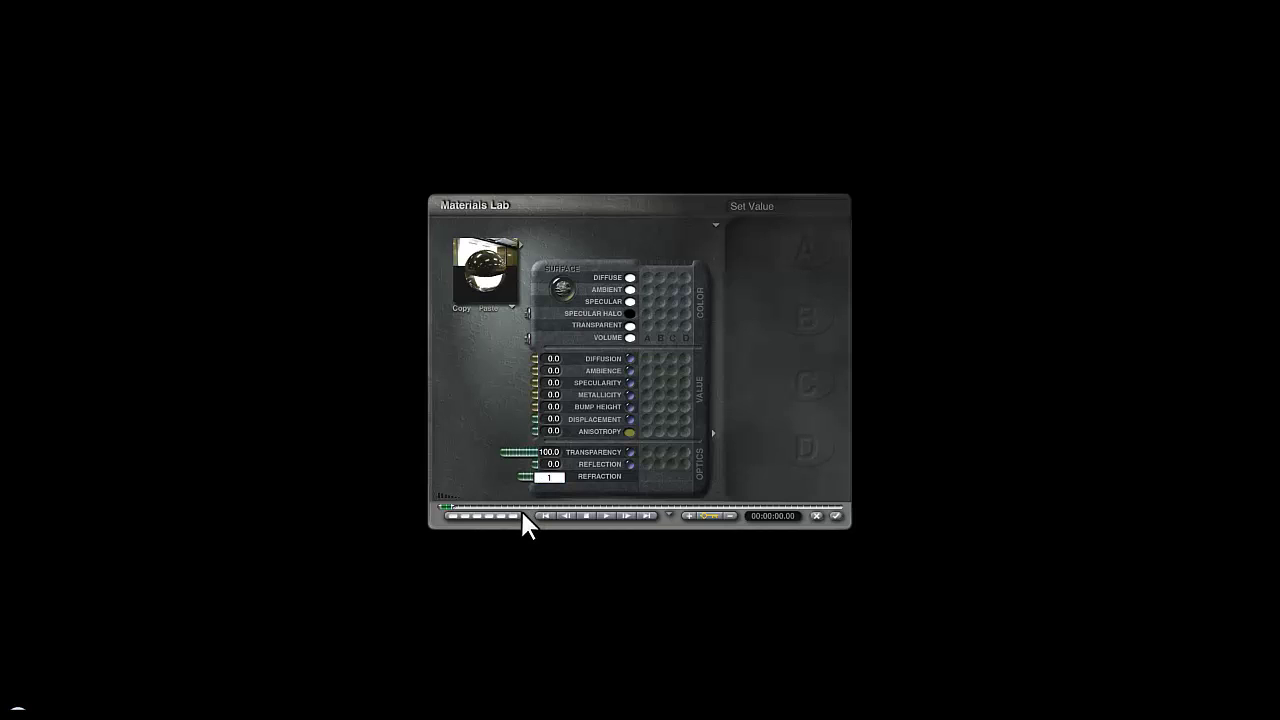
text(35)
key(Return)
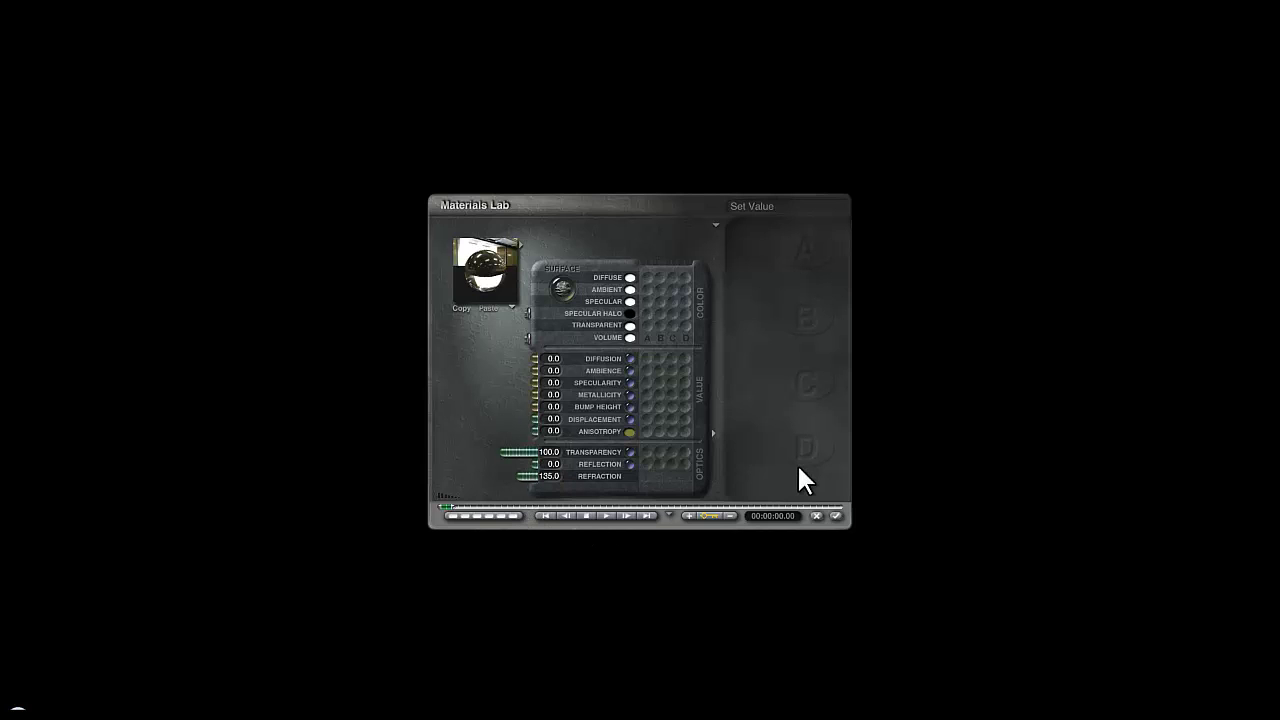
click(836, 516)
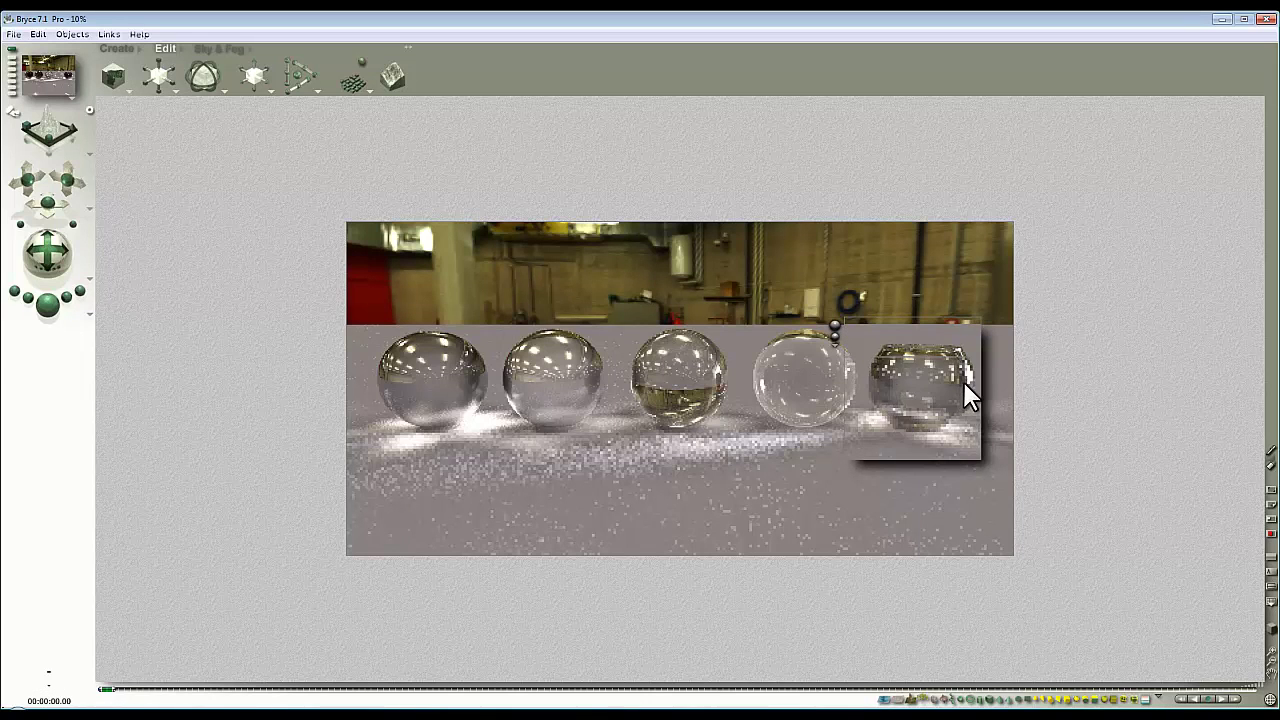
- Try a refraction value below 135 on the bowl mesh and test-render it again
click(966, 382)
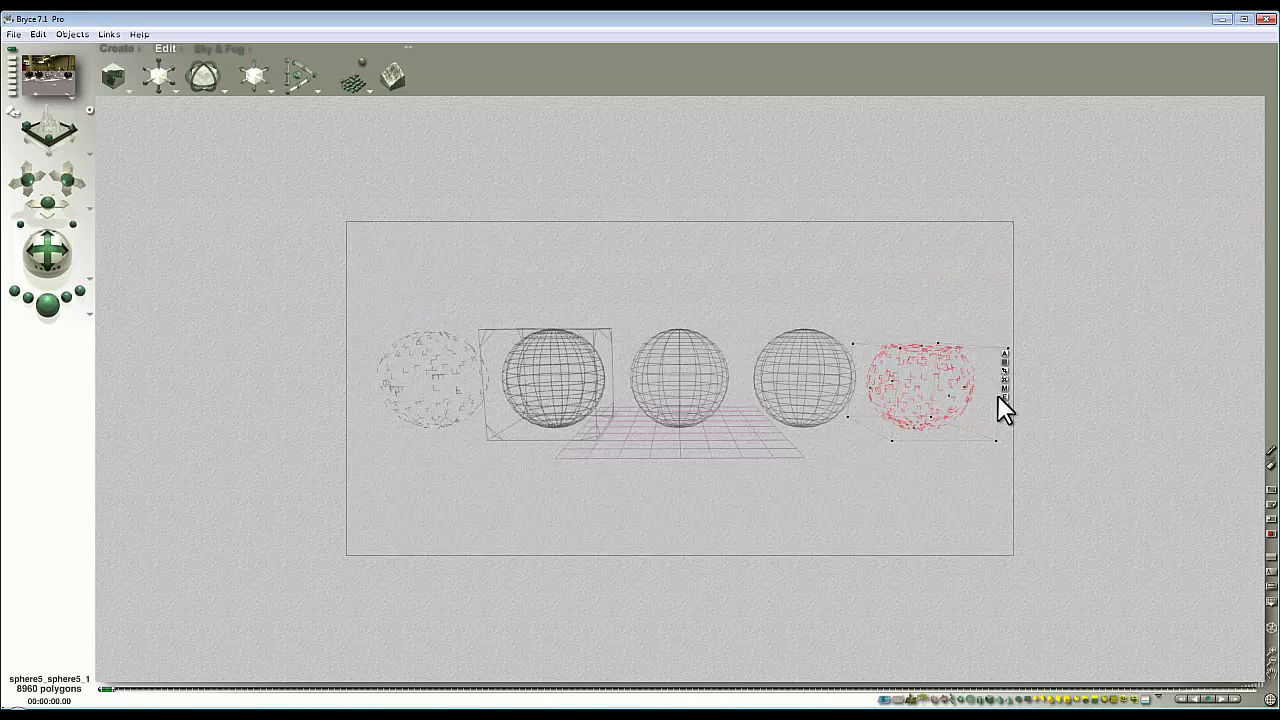
click(1004, 390)
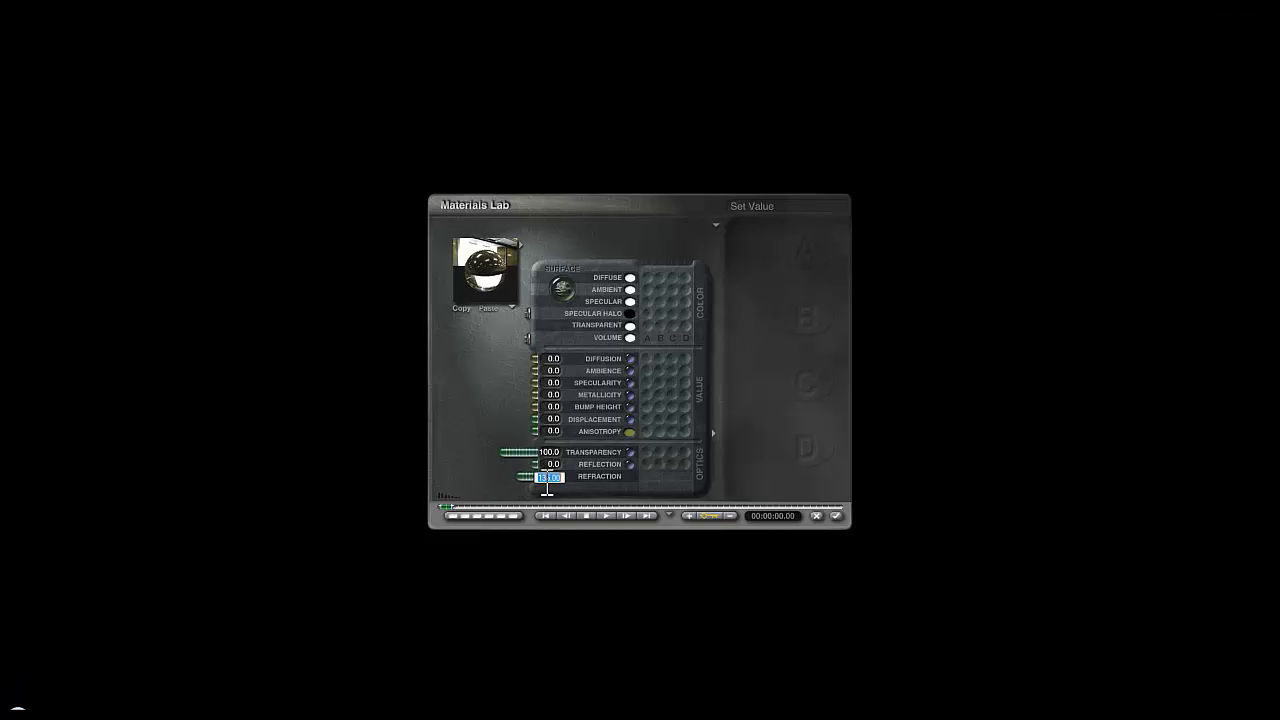
key(Return)
click(838, 516)
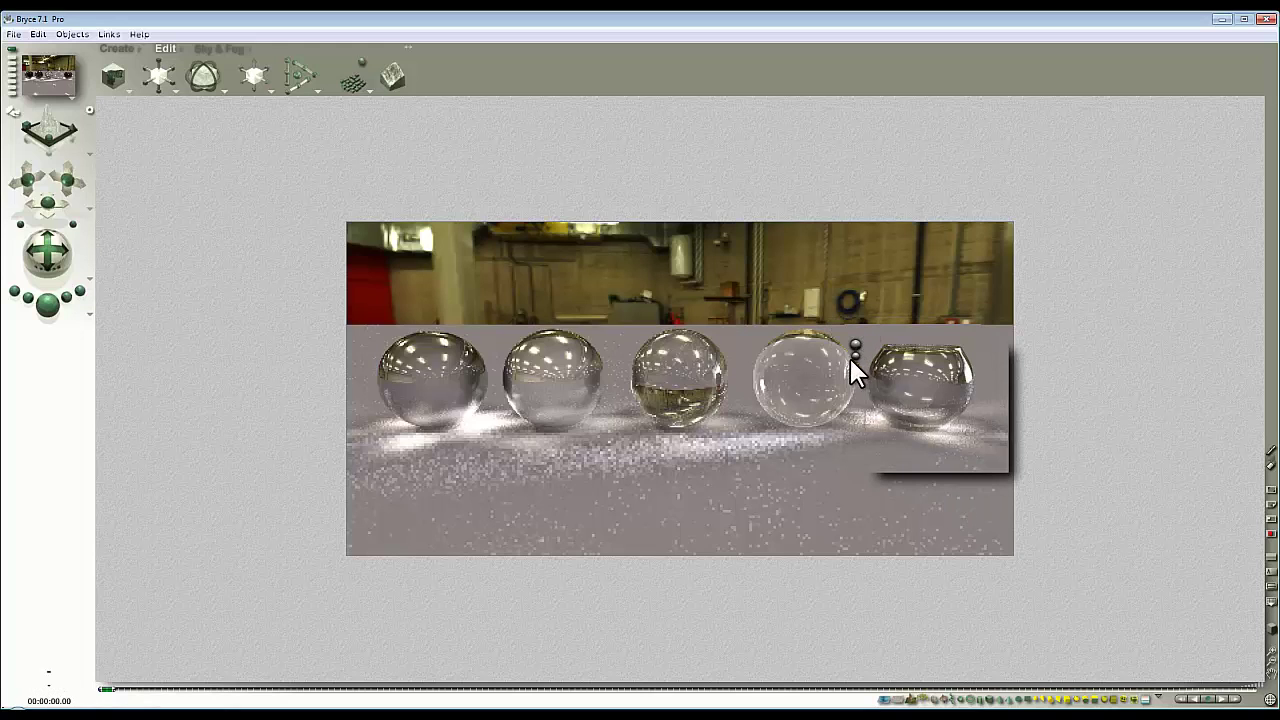
key(Escape)
key(Escape)
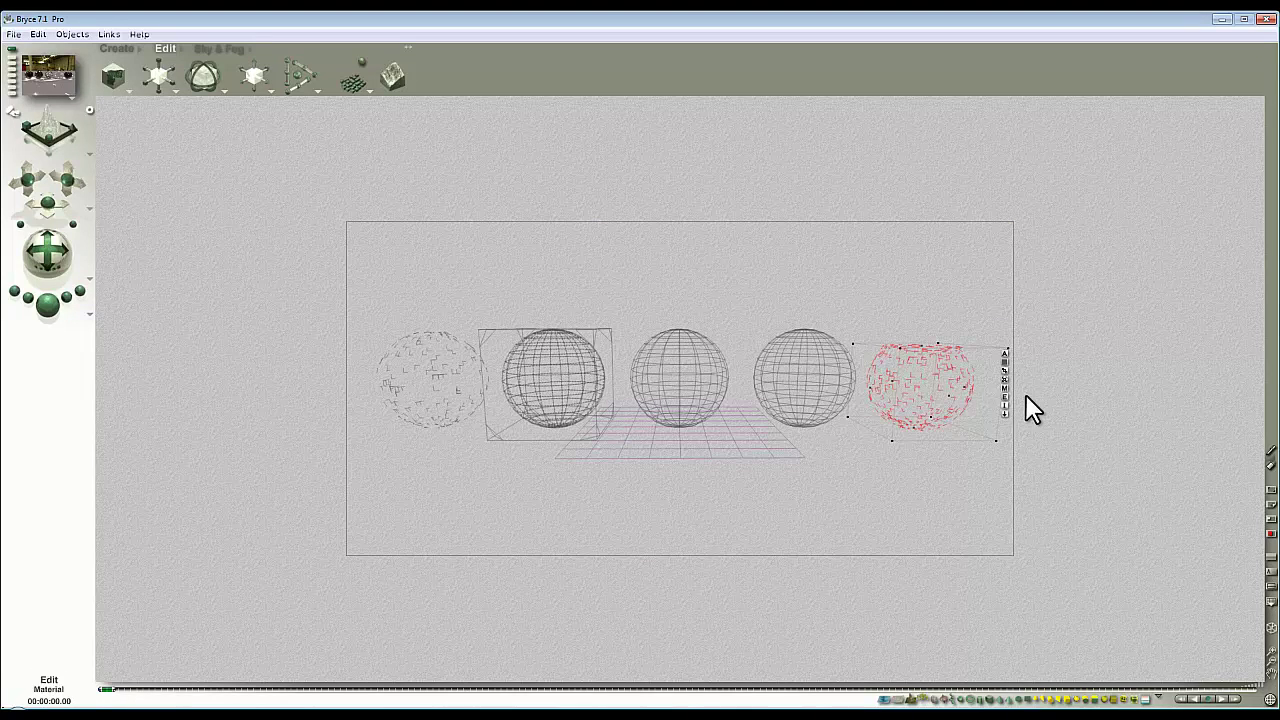
- Set the refraction of the open bowl mesh to 110 and test-render the area around it
click(1005, 389)
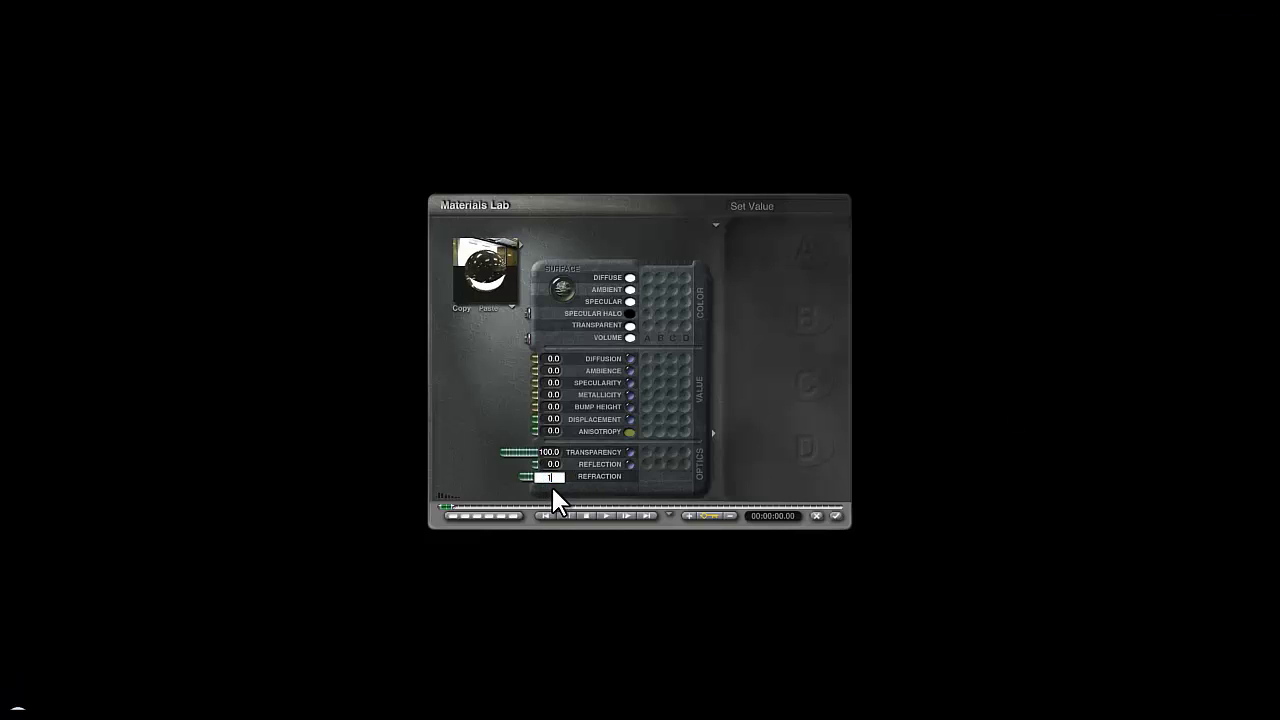
text(110)
key(Return)
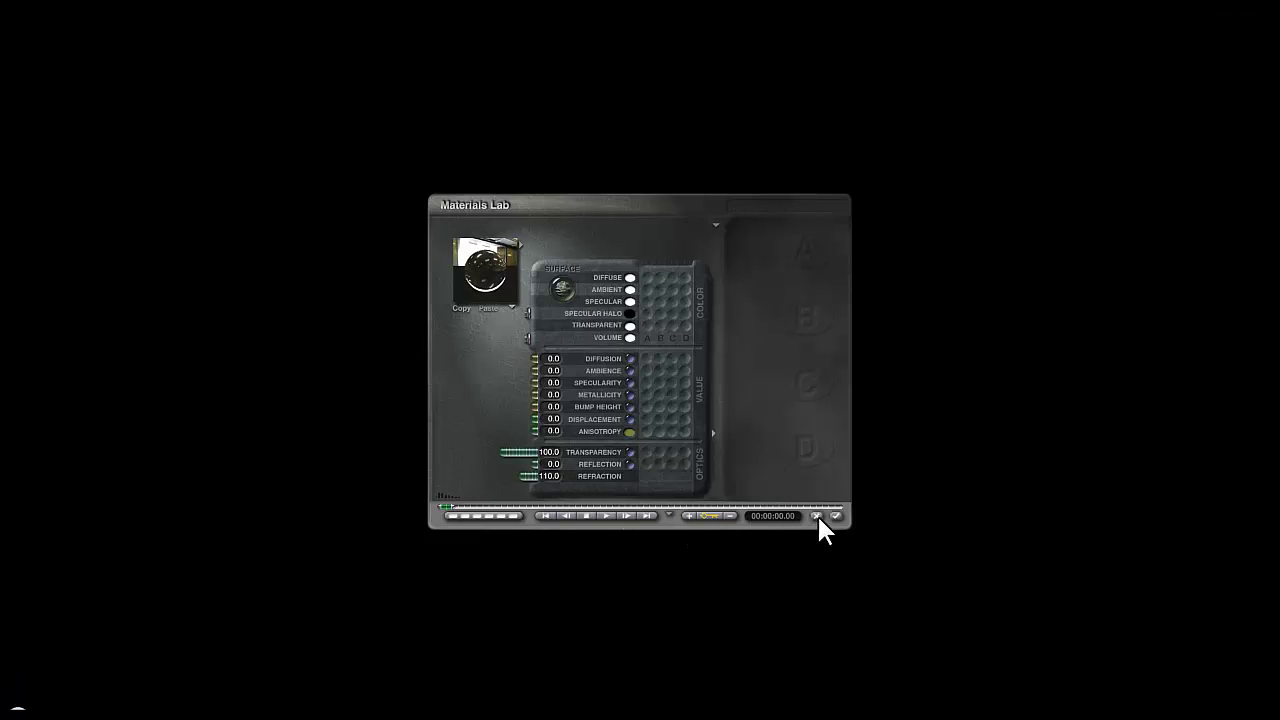
click(835, 516)
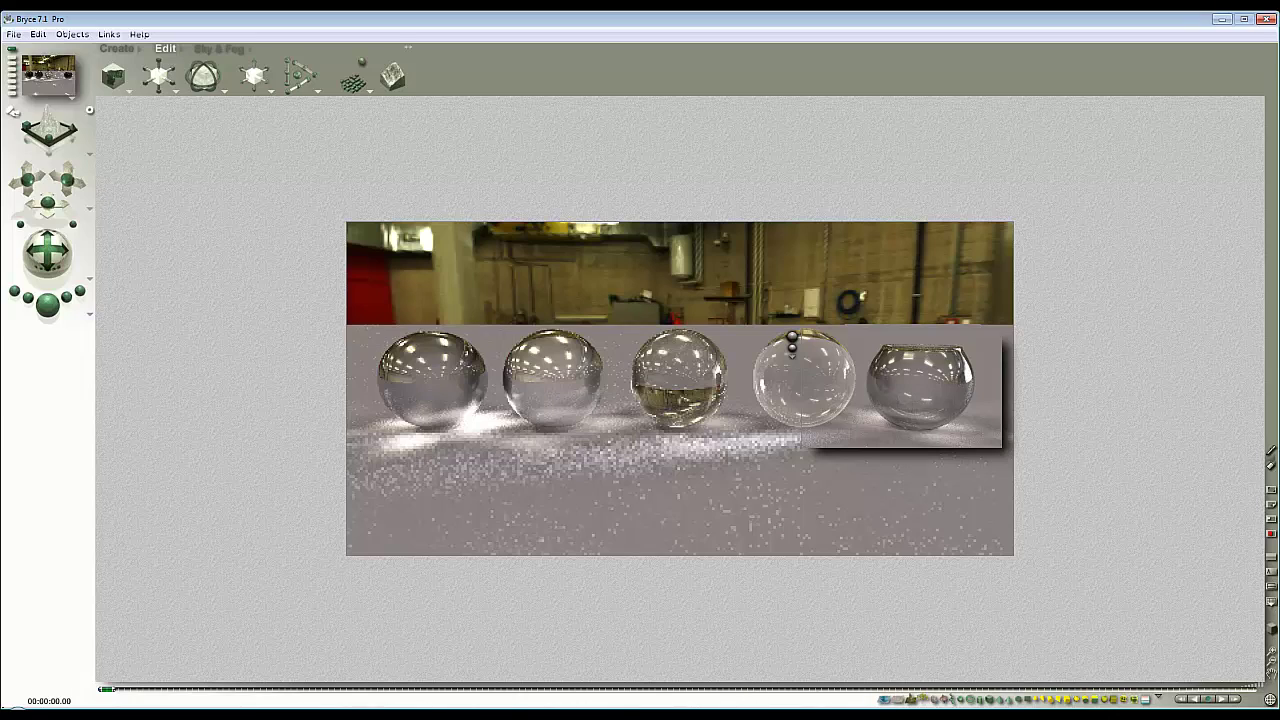
- Switch to OctaneRender to examine the reference render of the glass sphere and bowl, and return to Bryce
mouse_move(415, 715)
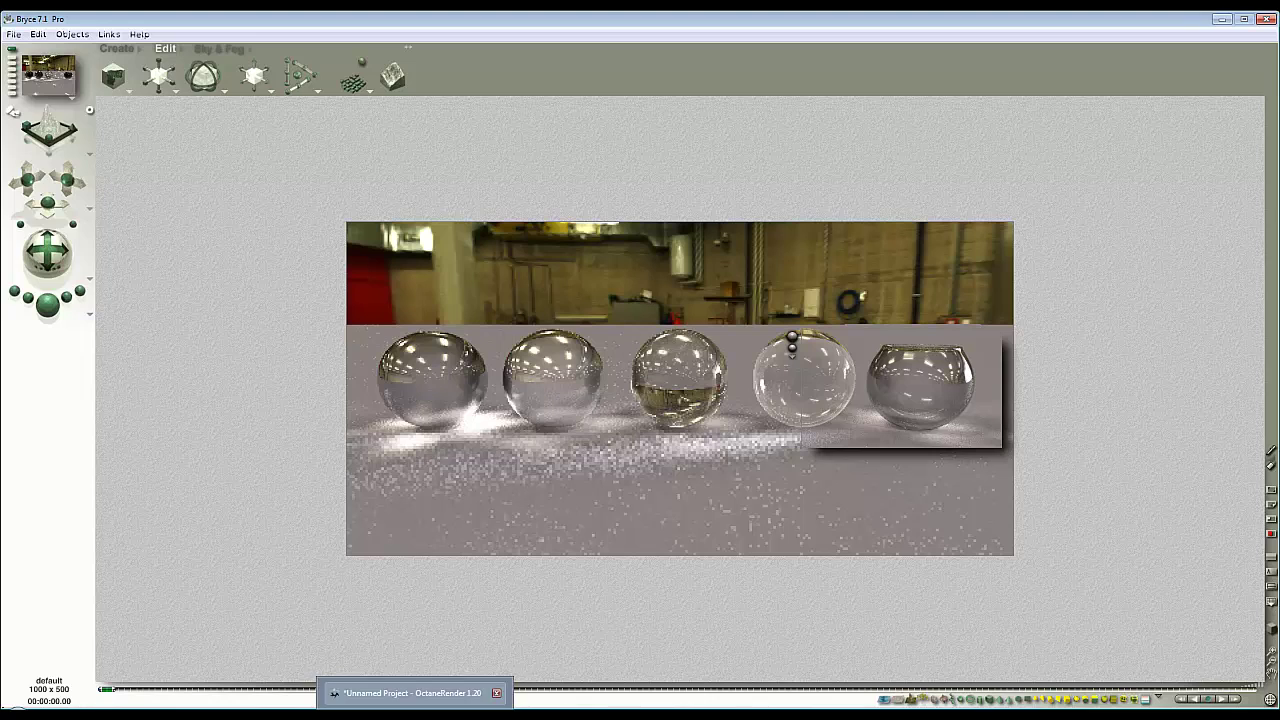
click(415, 692)
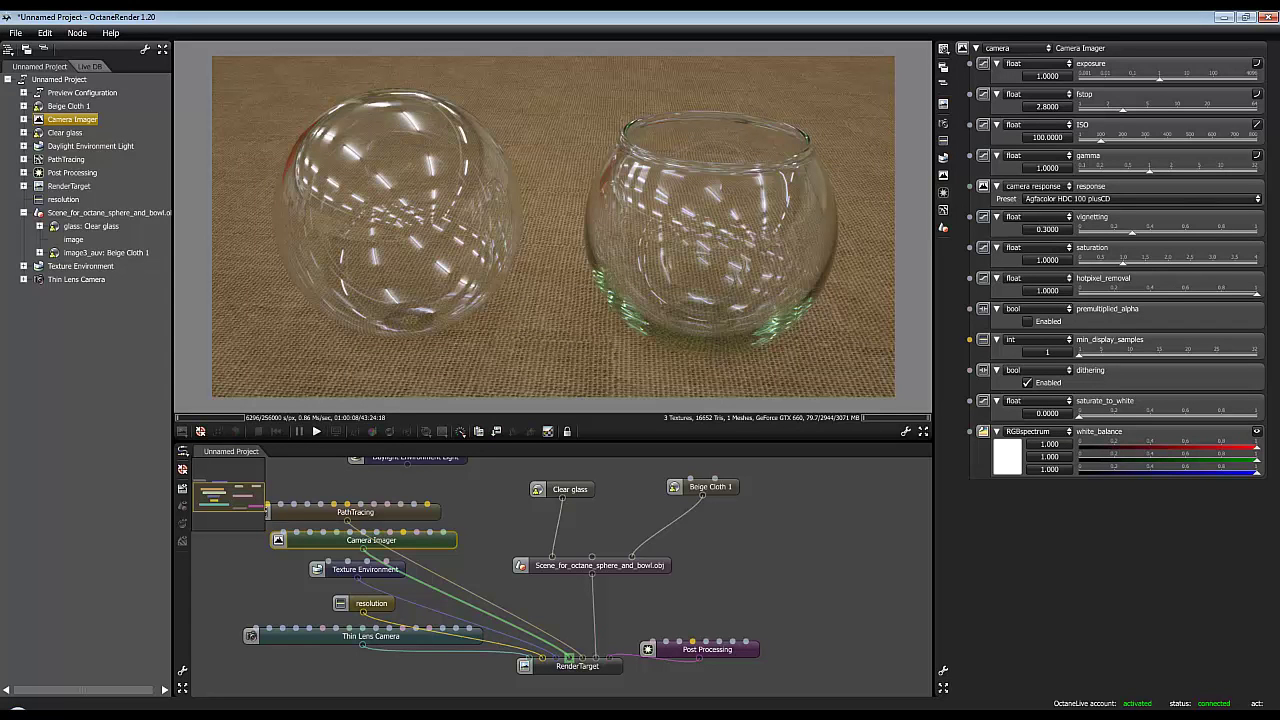
click(420, 712)
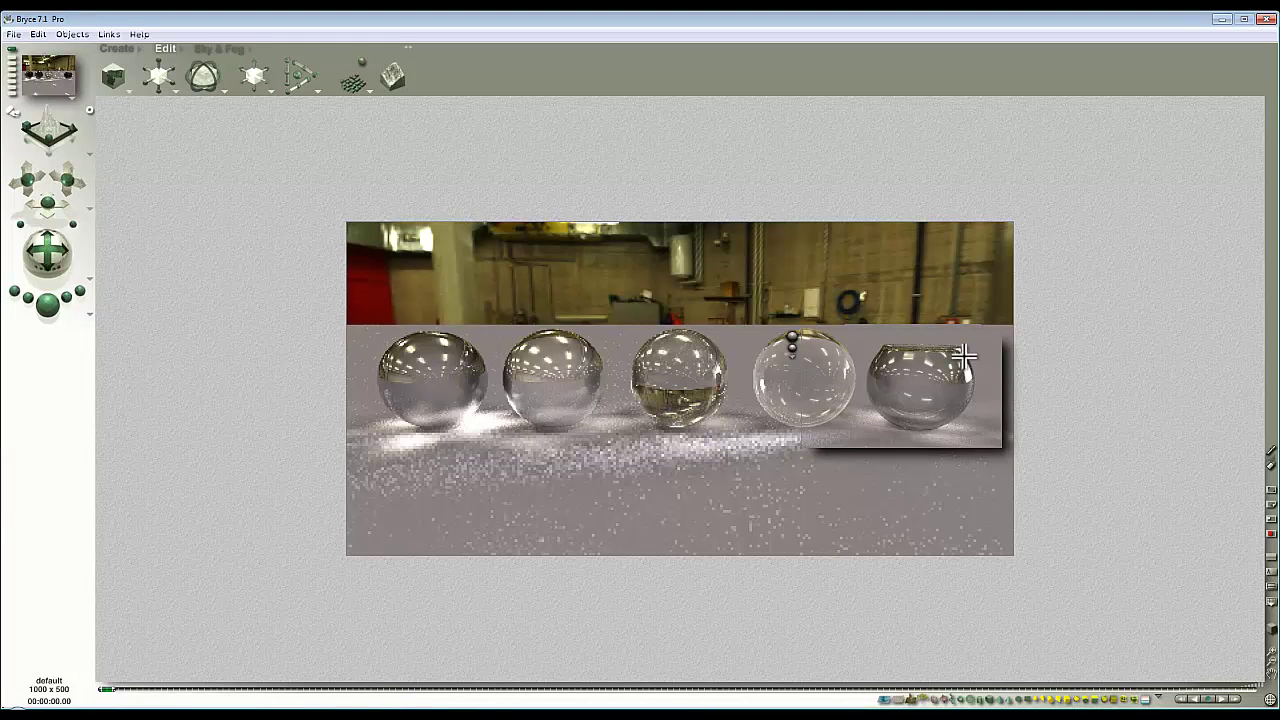
- Refresh and examine the material preview of the open bowl mesh in the Materials Lab, and close the lab
click(940, 405)
click(1000, 395)
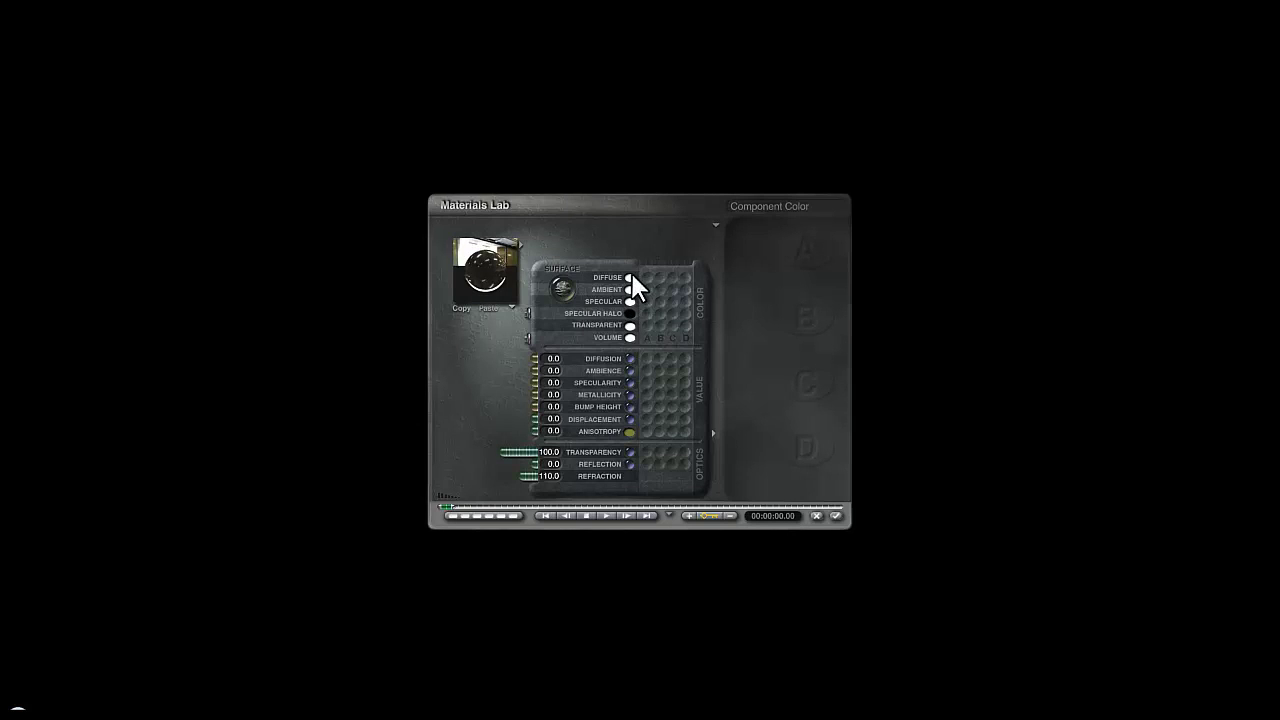
click(502, 284)
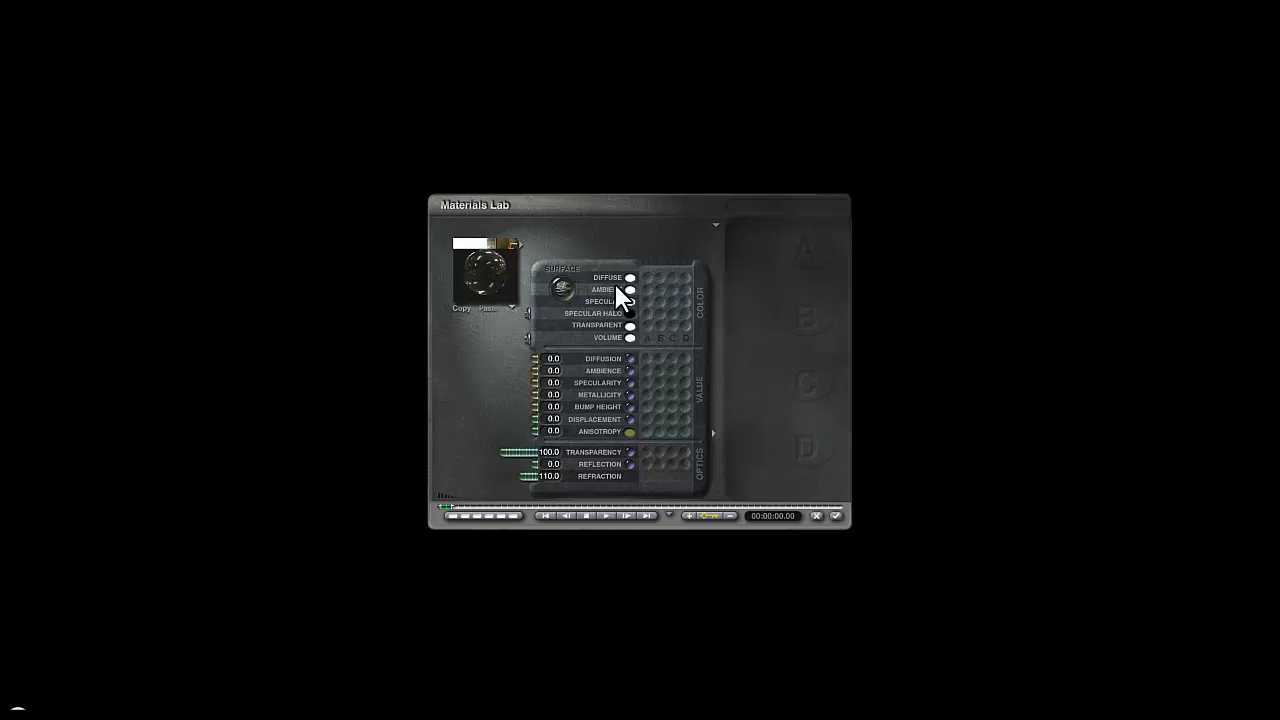
click(484, 281)
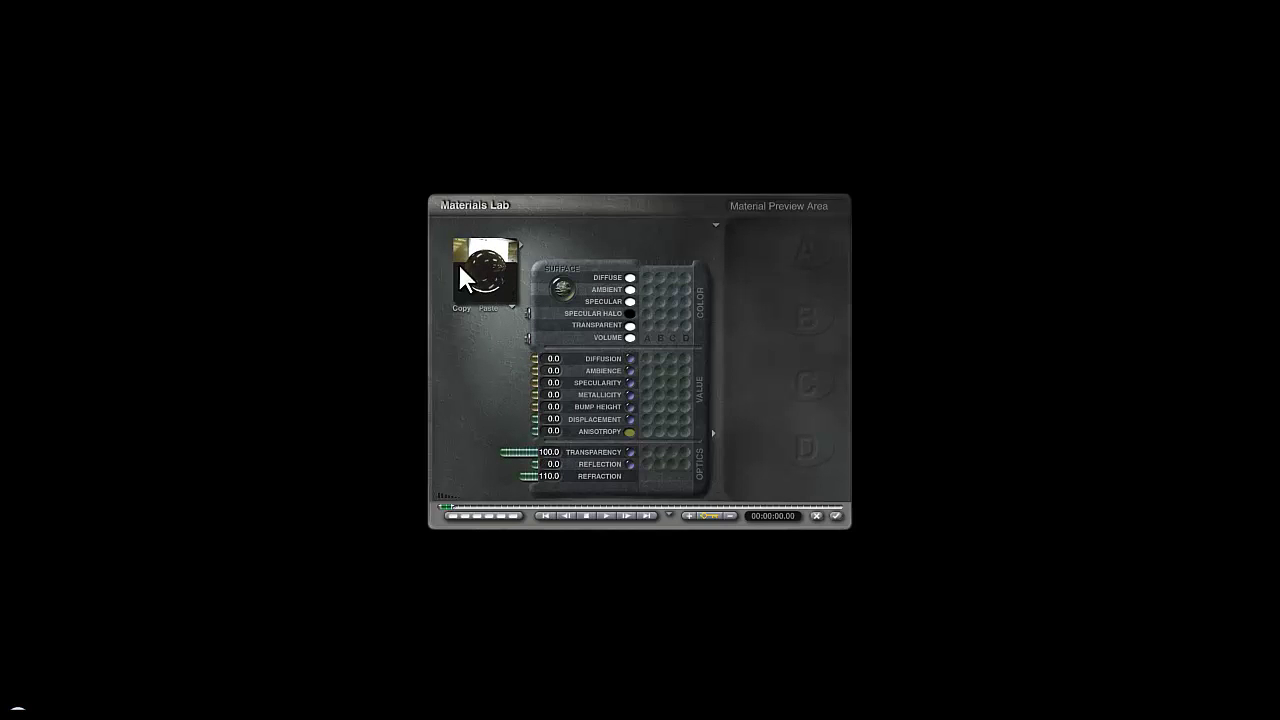
click(491, 270)
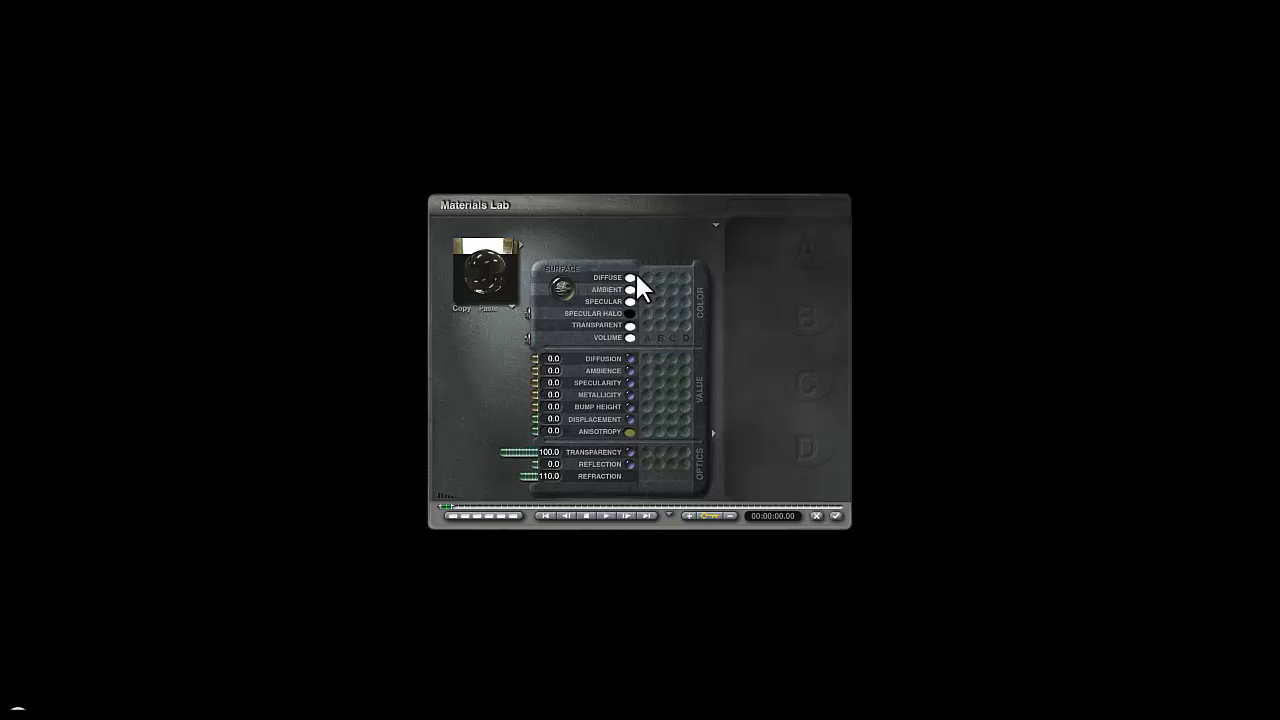
click(837, 515)
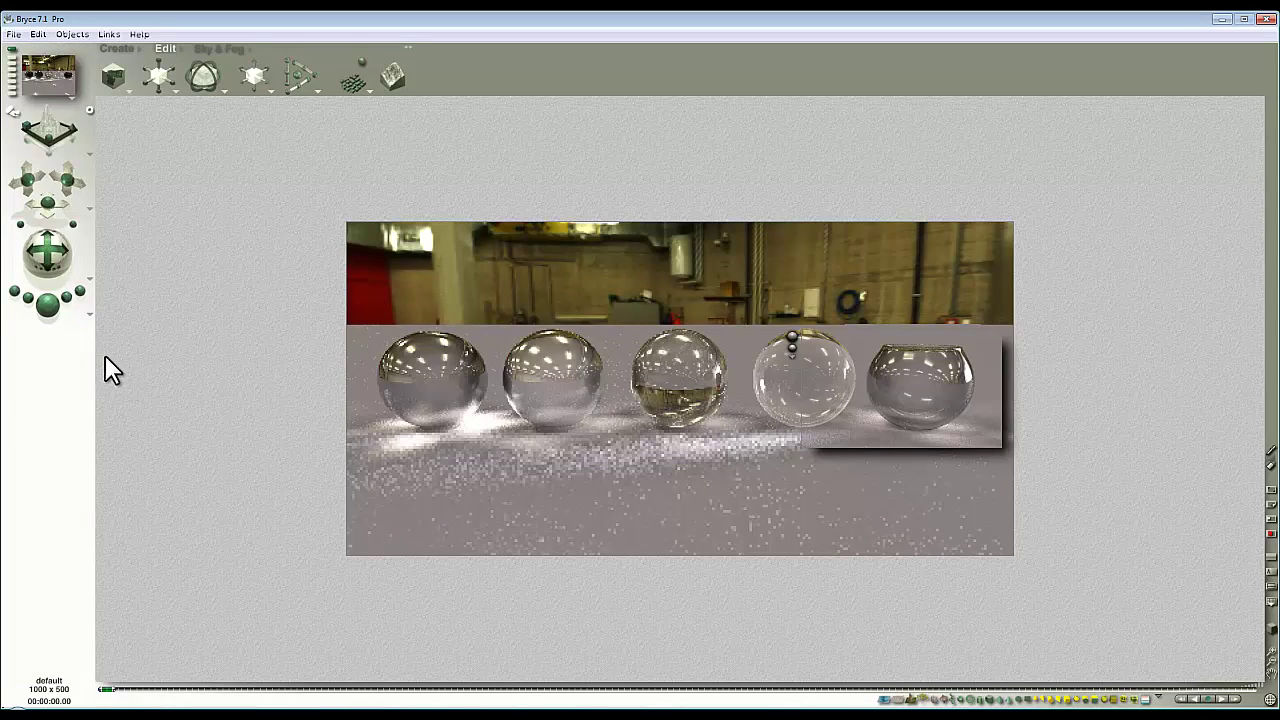
- Enable Depth of Field among the premium effects in the render options
click(90, 326)
click(125, 394)
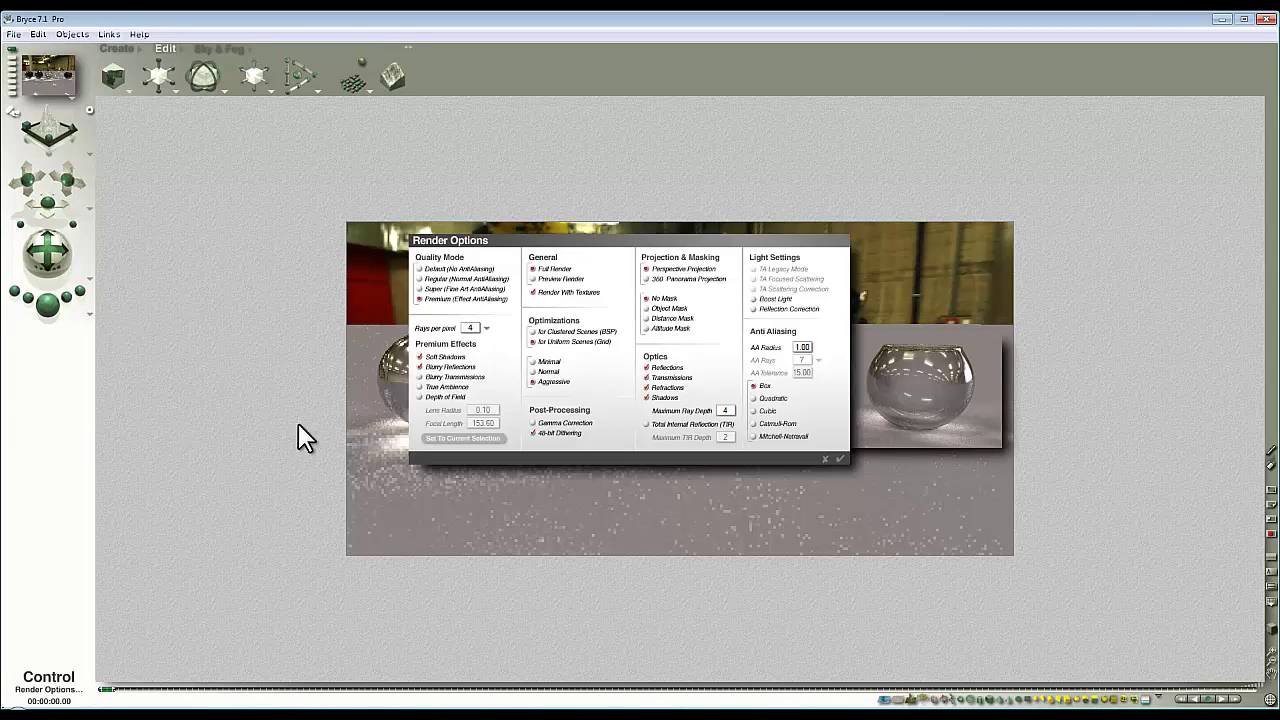
click(446, 397)
click(840, 459)
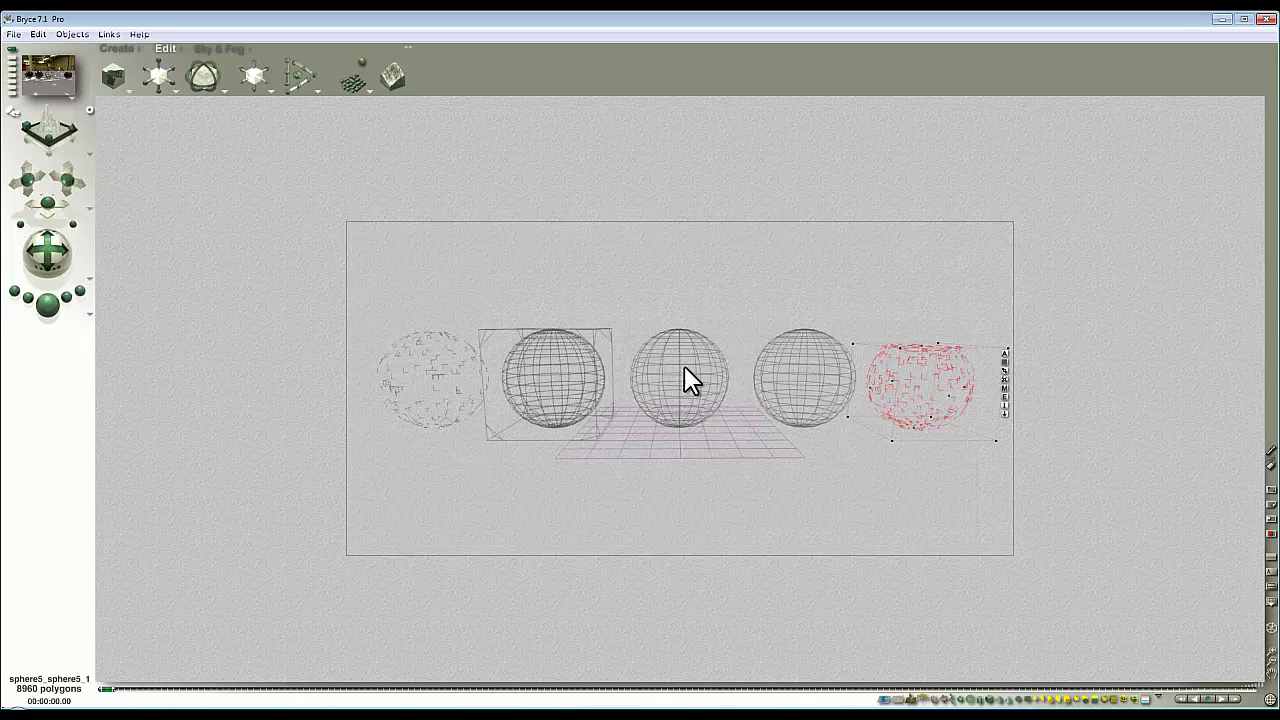
- Set the depth-of-field focal length from the middle sphere and test-render the scene
right_click(716, 382)
click(719, 376)
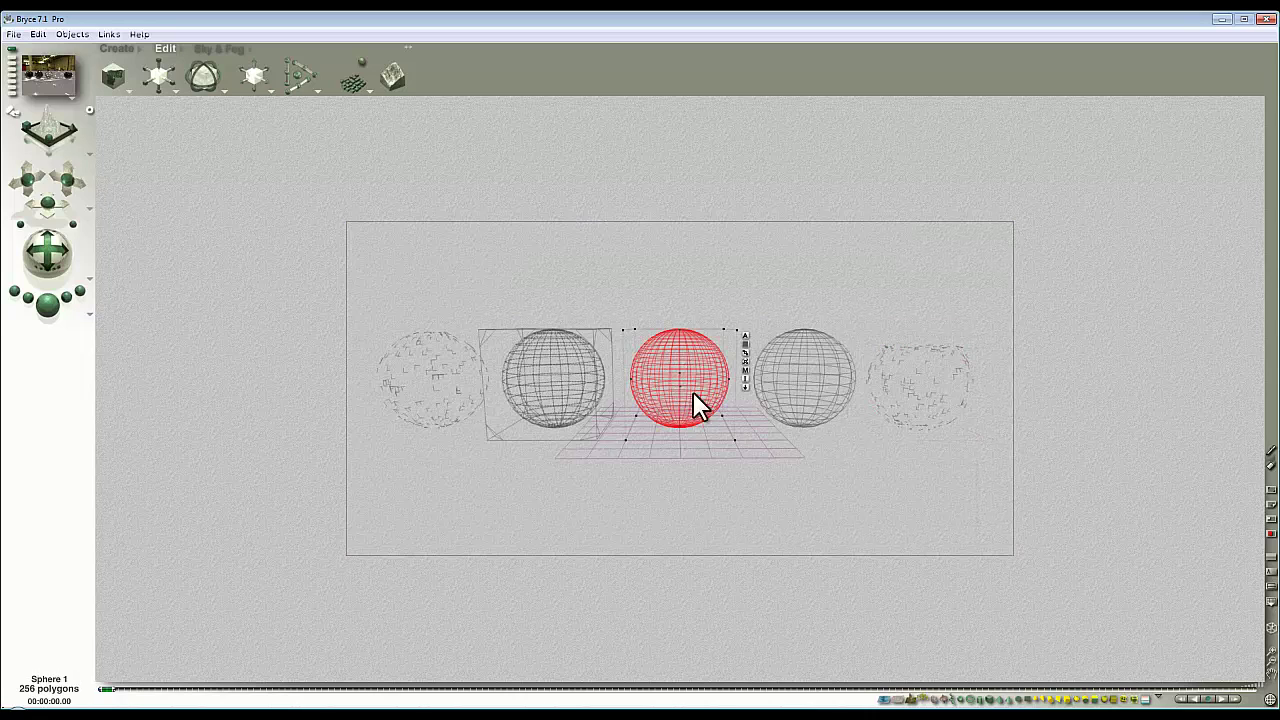
click(90, 313)
click(152, 398)
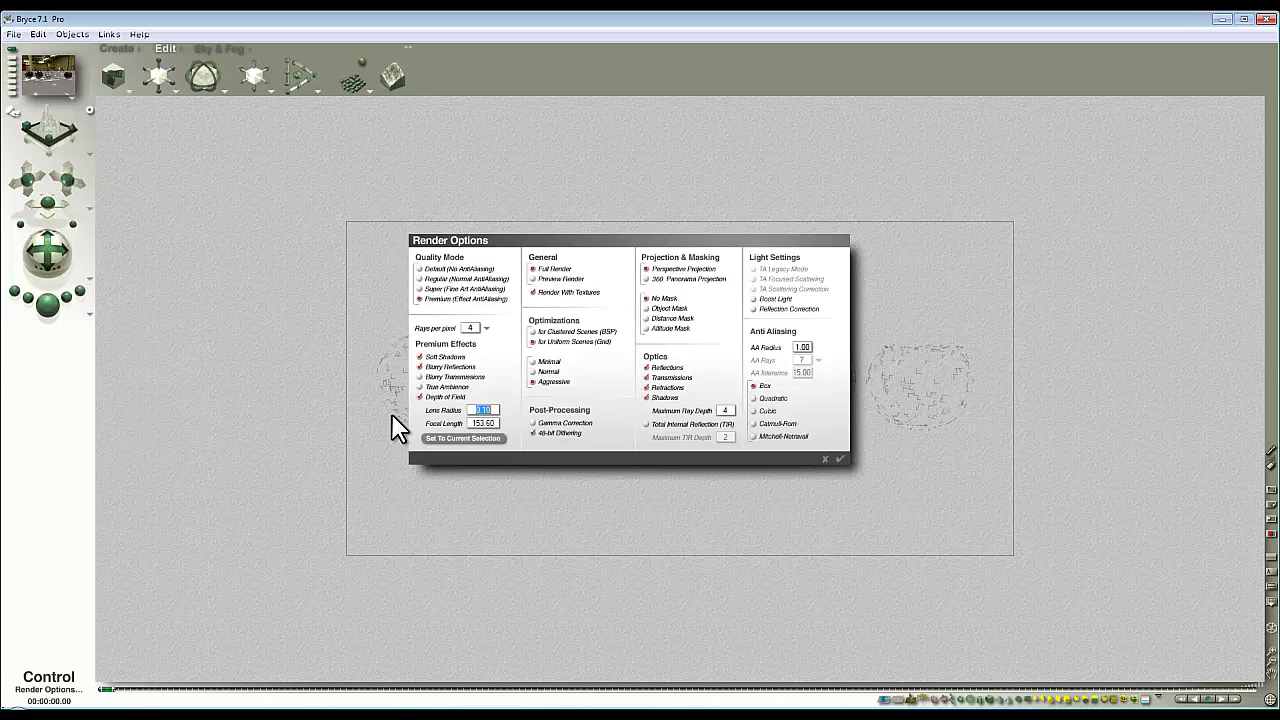
click(443, 440)
click(839, 459)
click(47, 303)
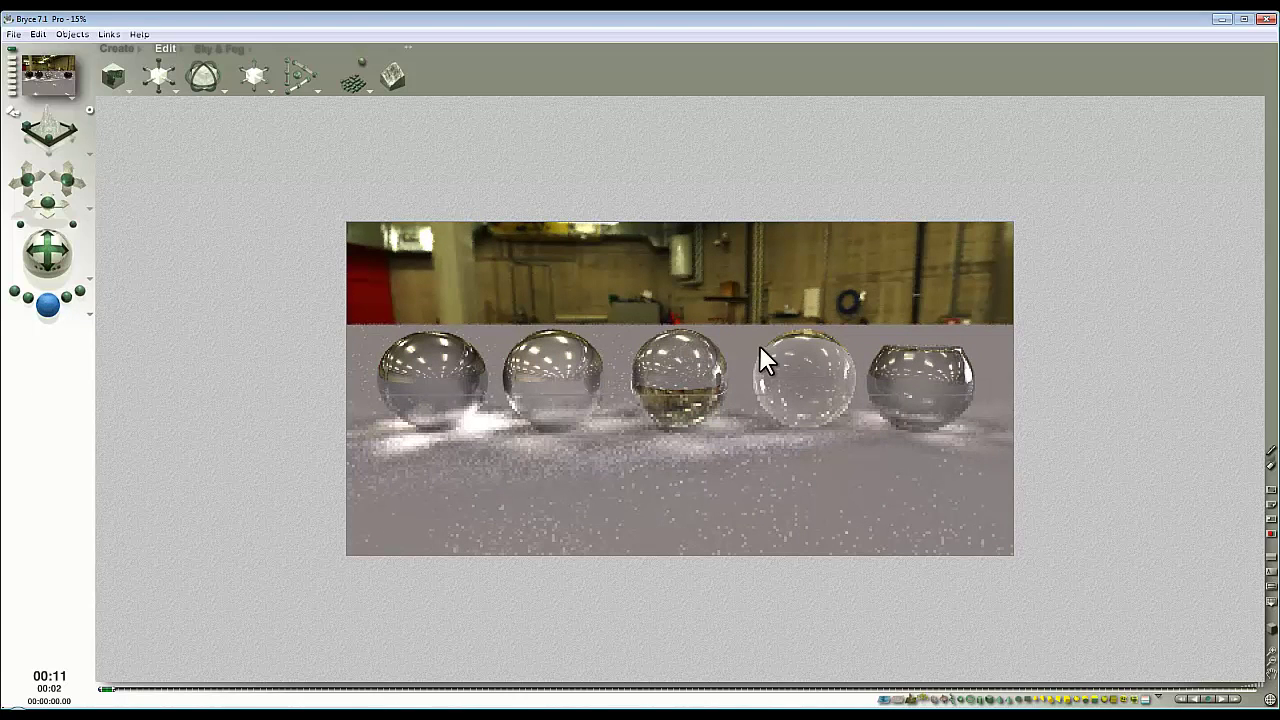
click(636, 364)
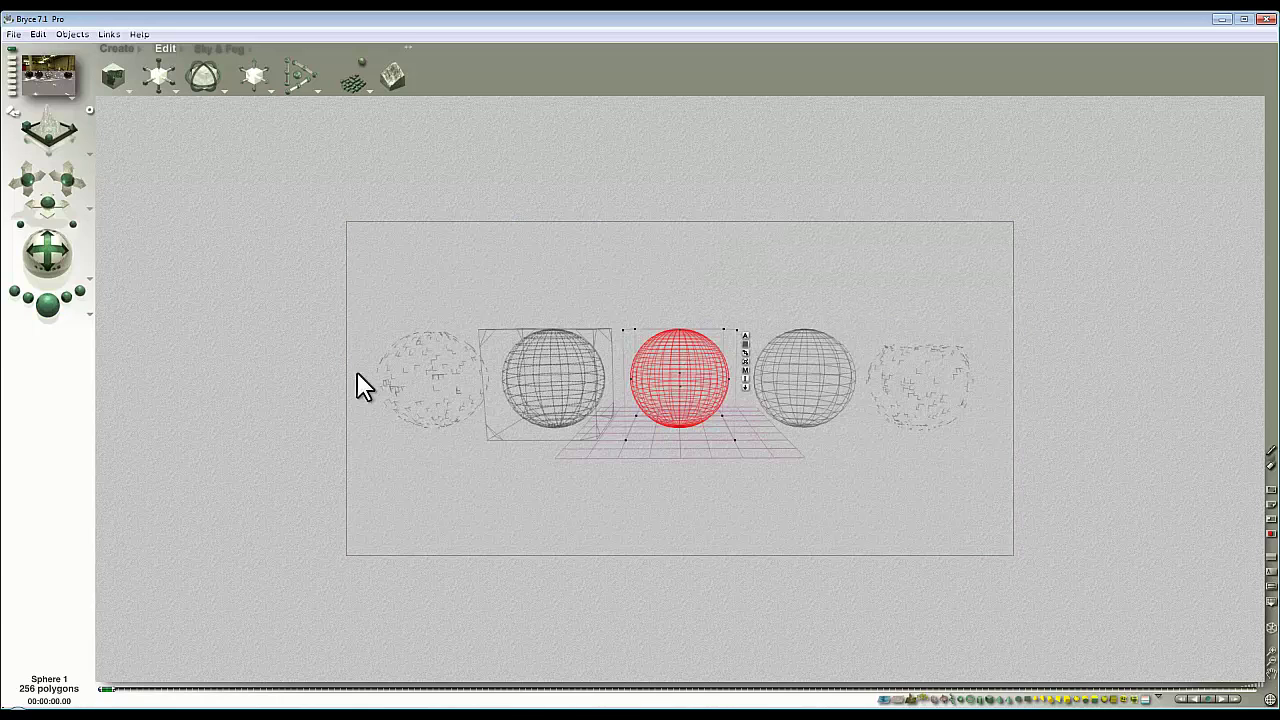
- Set the depth-of-field lens radius to 0.20 and test-render the scene again
click(91, 324)
click(129, 400)
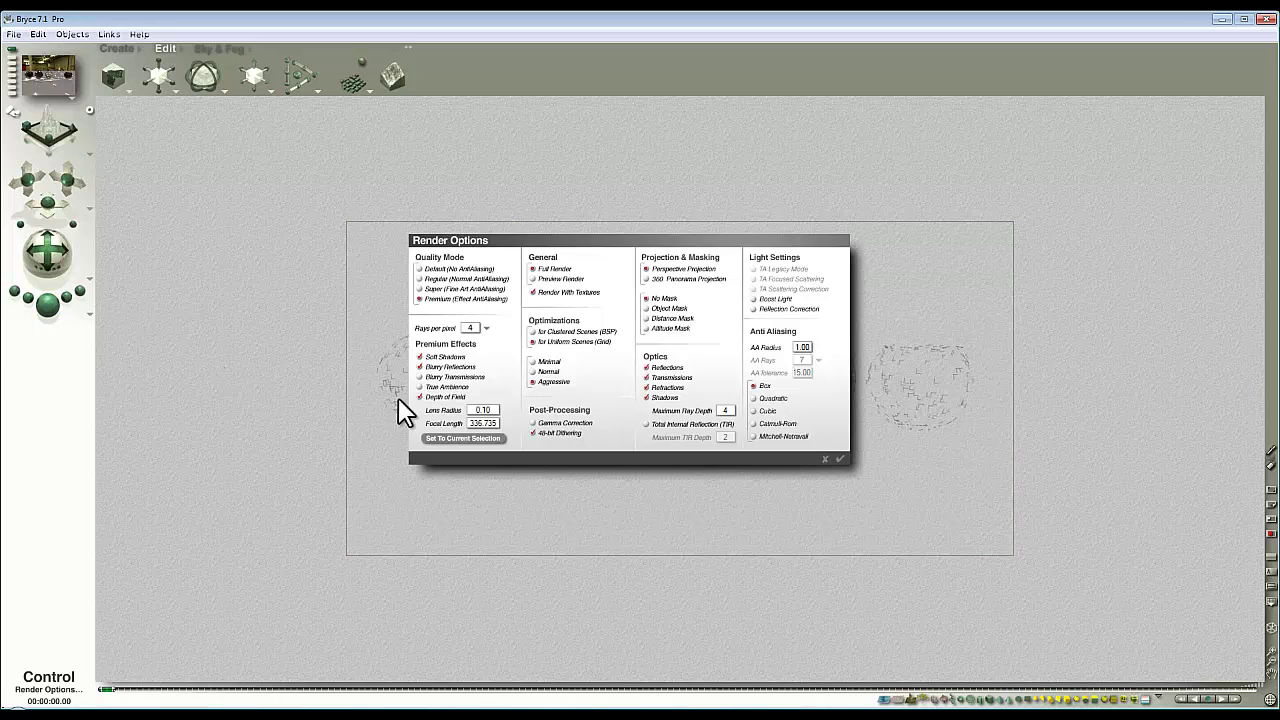
key(Return)
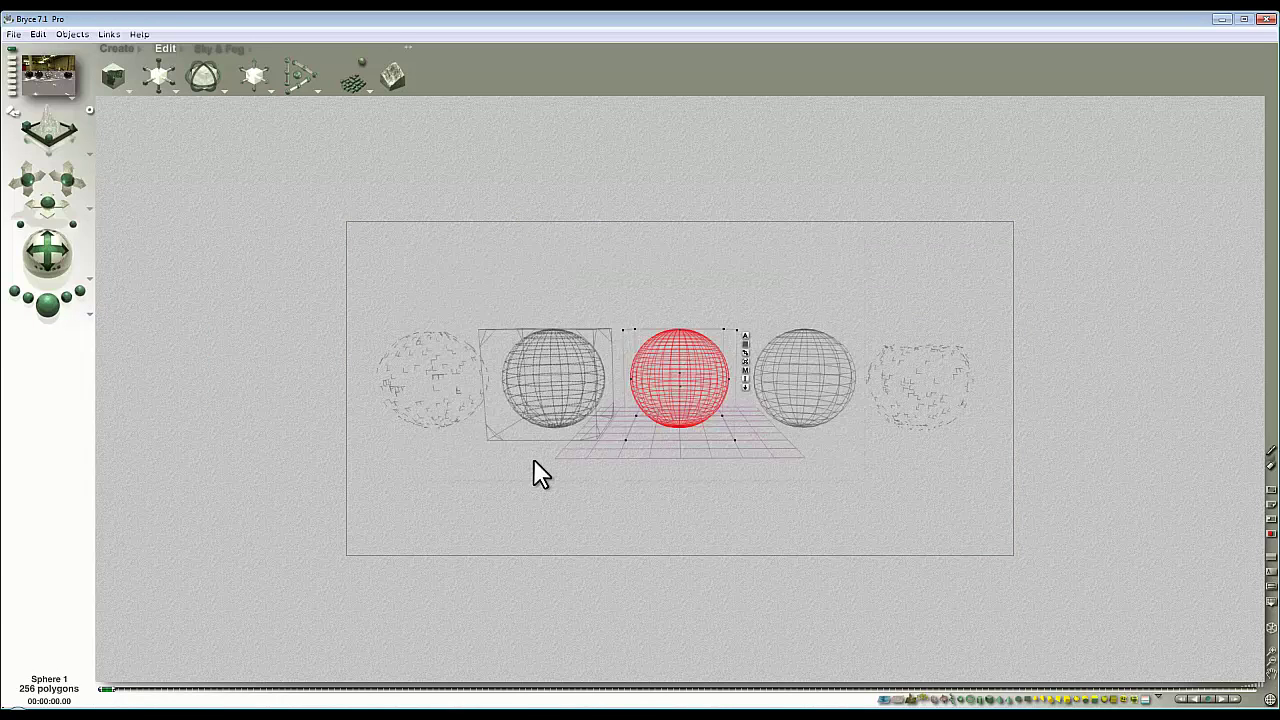
click(55, 308)
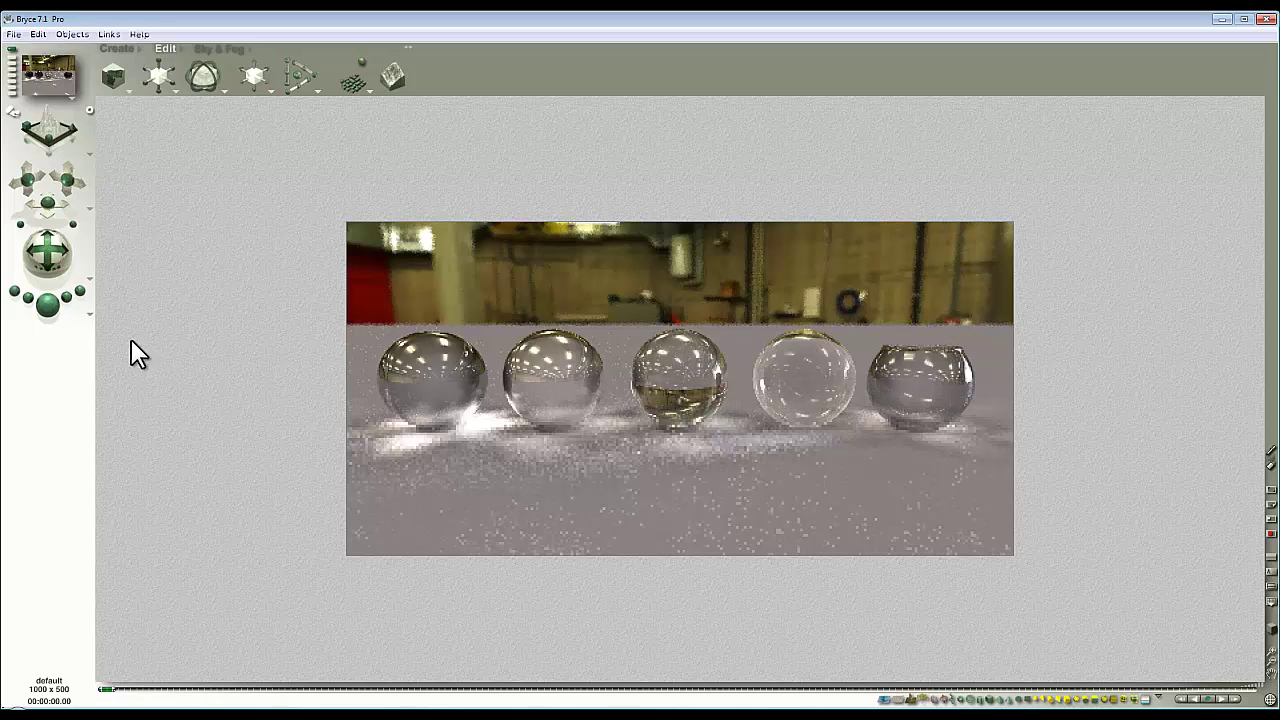
- Try a rays-per-pixel setting between 36 and 256 and start rendering the scene with it
click(89, 314)
click(140, 396)
click(486, 328)
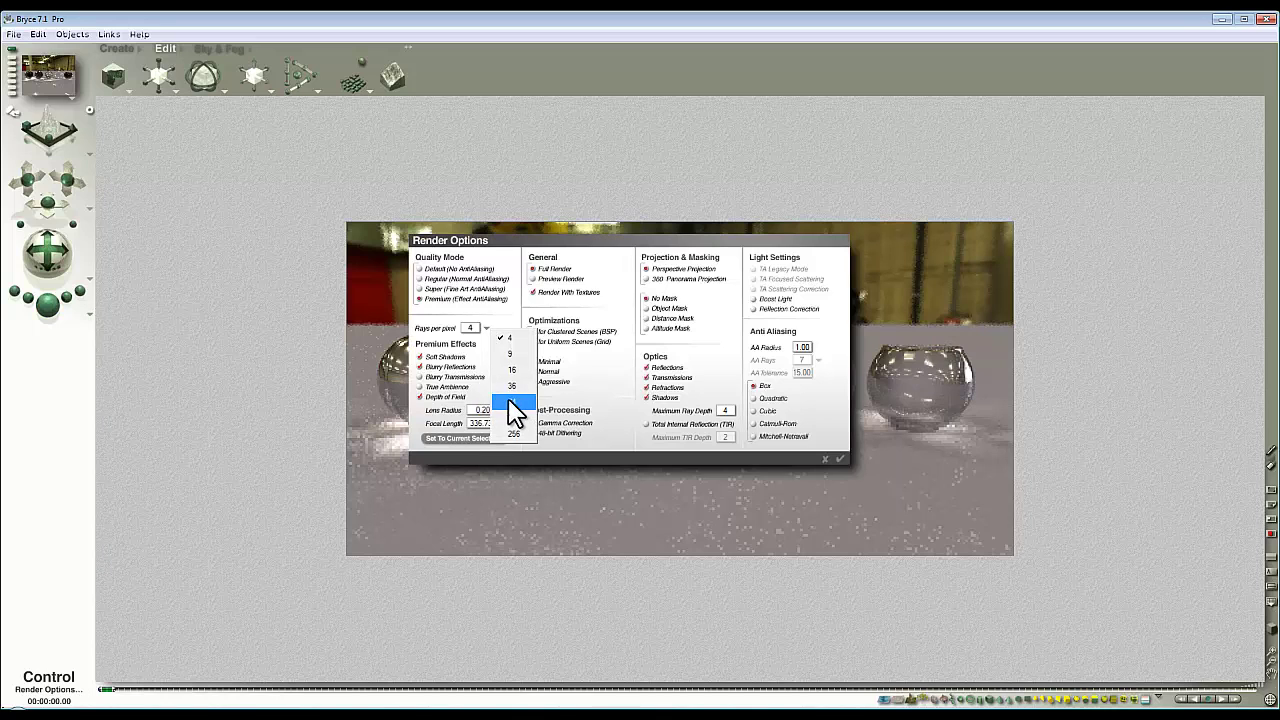
click(508, 399)
click(839, 459)
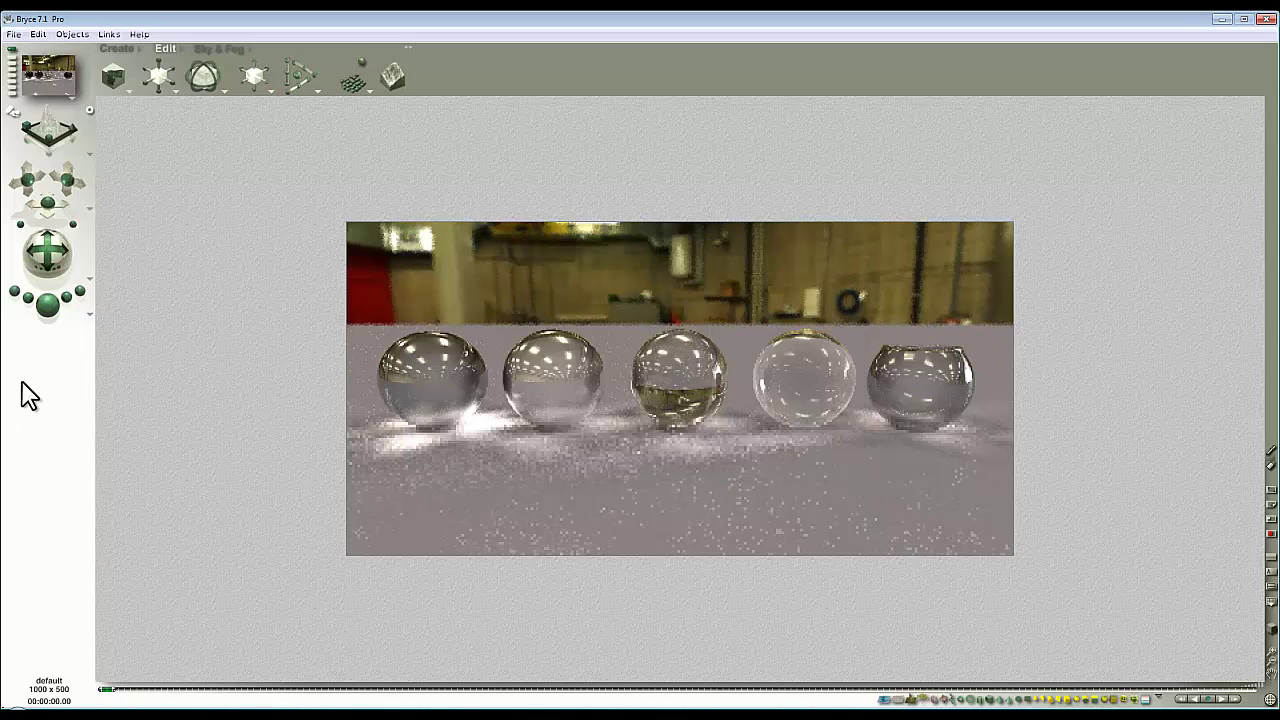
click(49, 310)
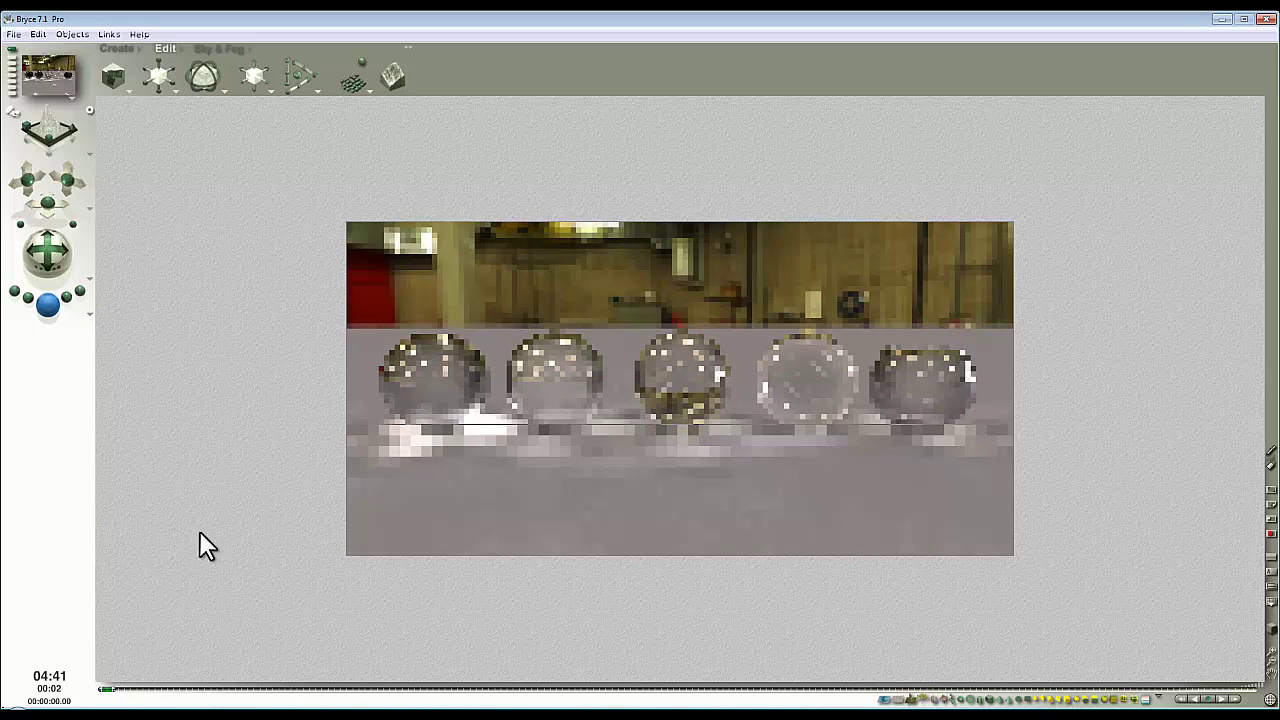
- Stop the full render and test-render several small areas around the spheres and the ground in front of them
click(633, 328)
click(589, 325)
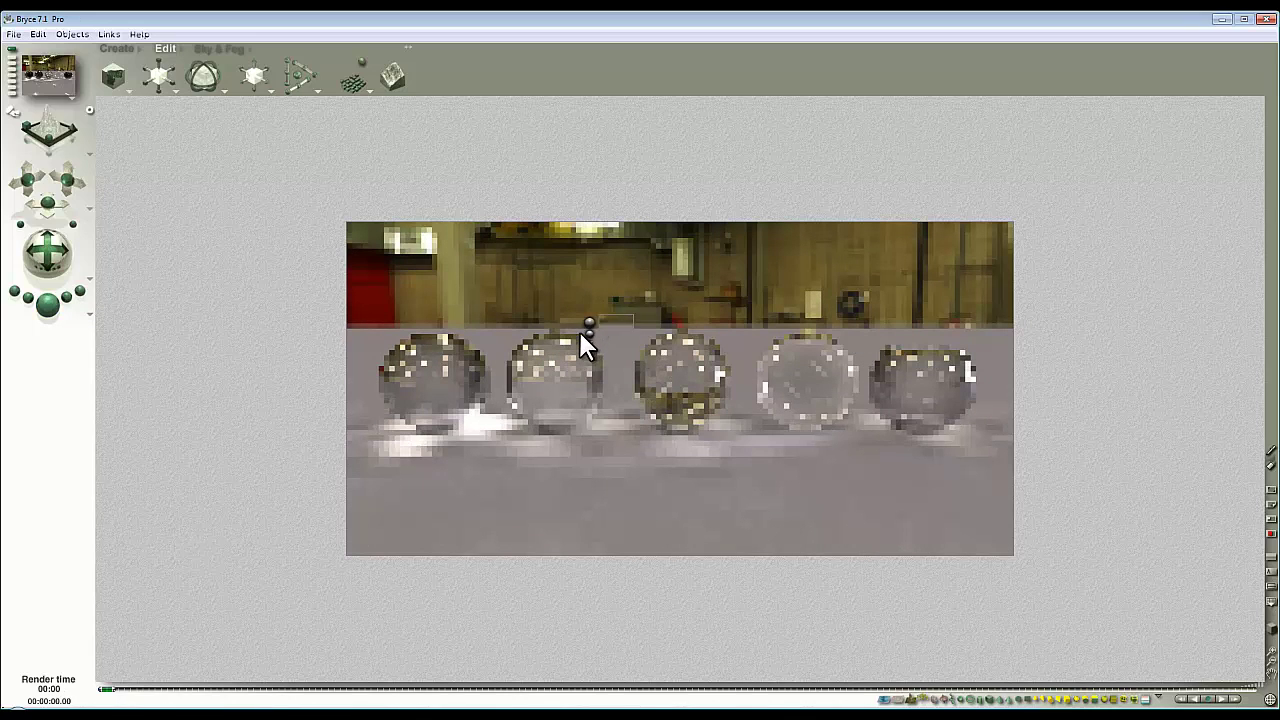
click(713, 476)
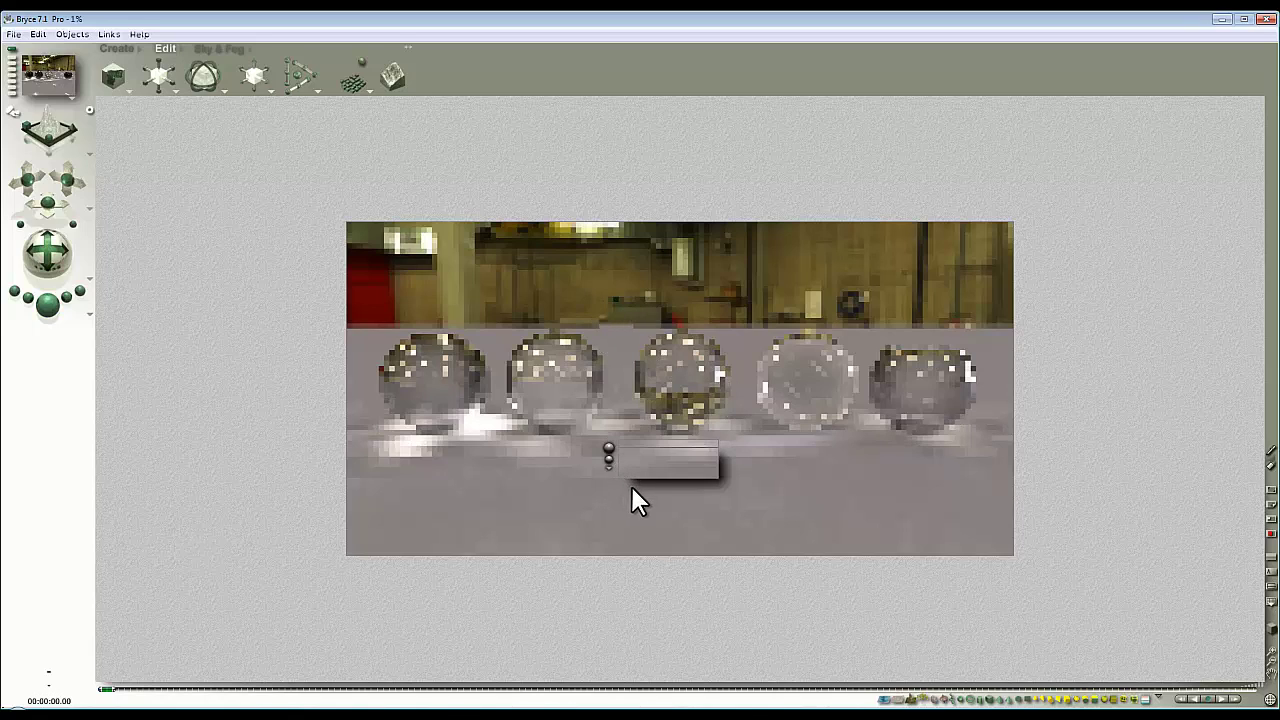
drag(801, 527, 855, 556)
click(641, 478)
click(673, 478)
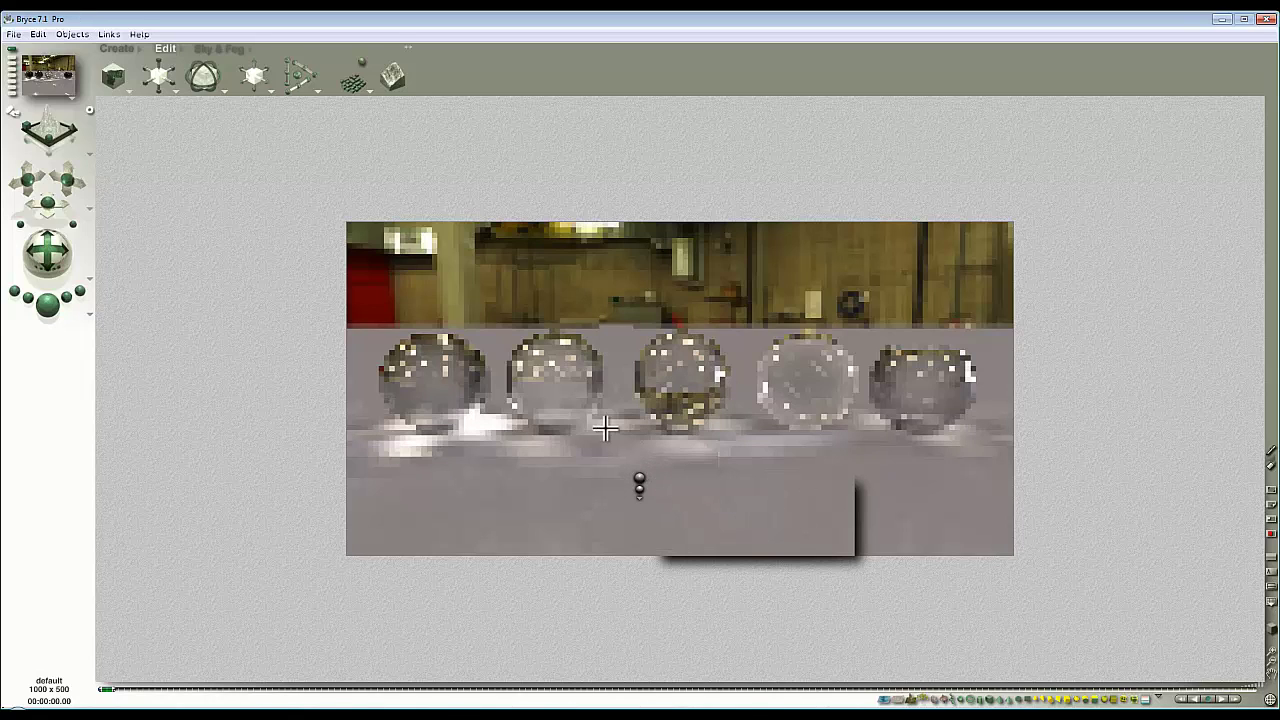
drag(601, 433, 611, 461)
- Set the rays per pixel to 256 in the render options and start rendering
click(90, 318)
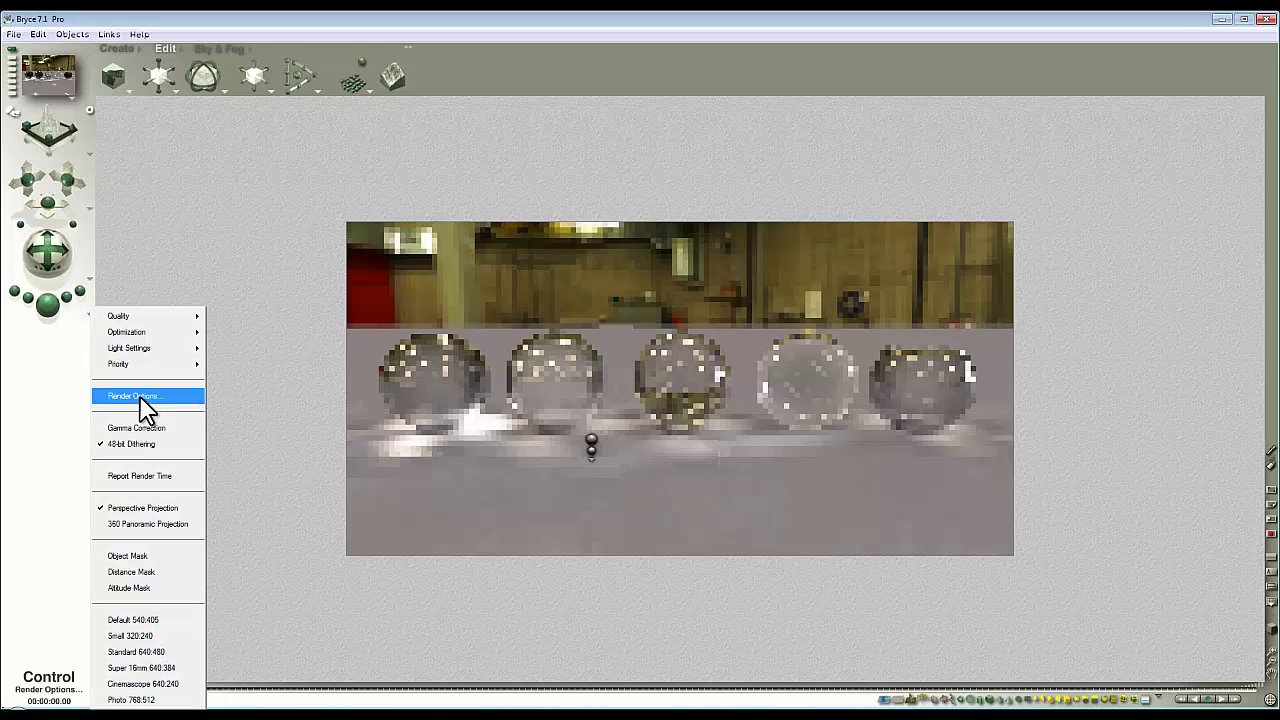
click(140, 395)
click(486, 329)
click(508, 448)
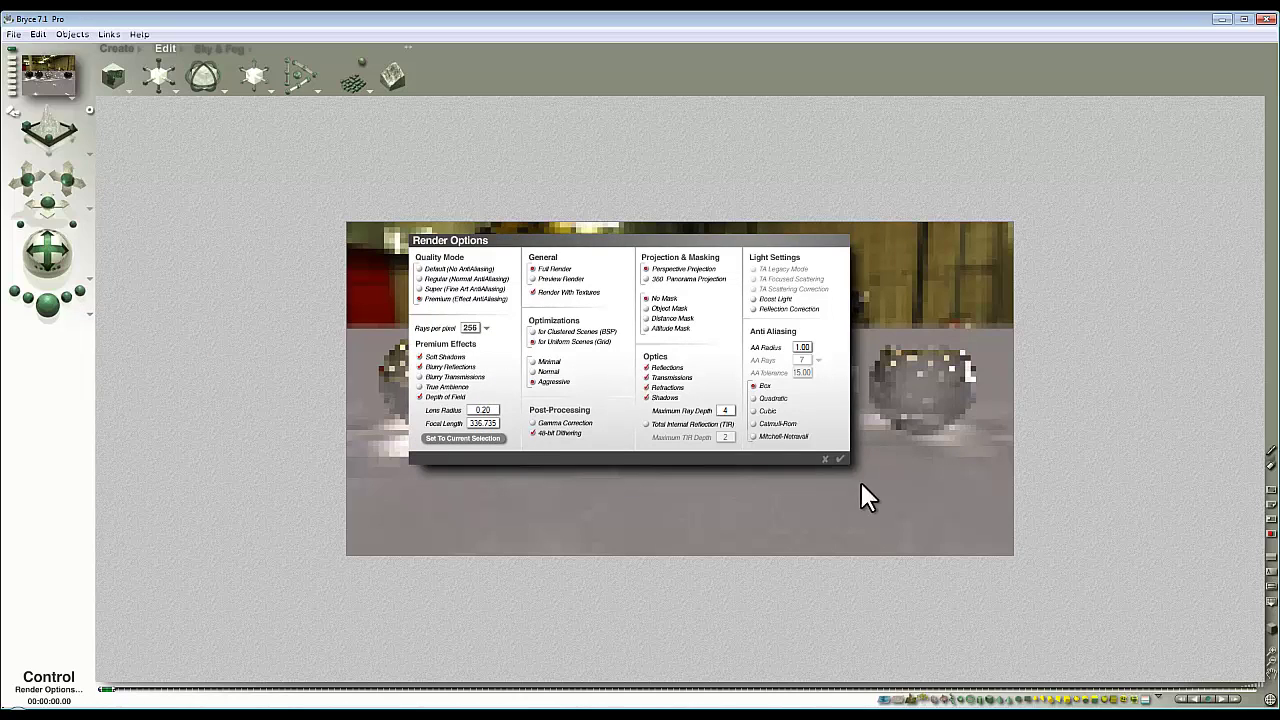
click(839, 457)
click(47, 306)
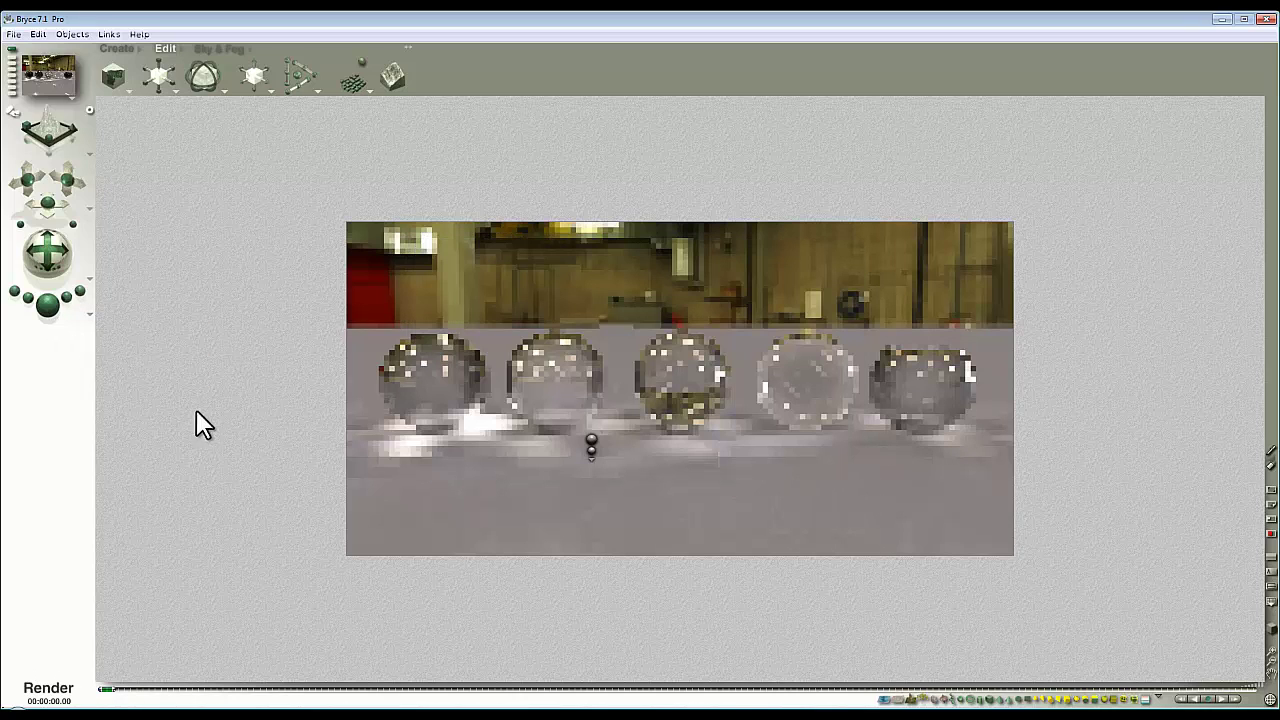